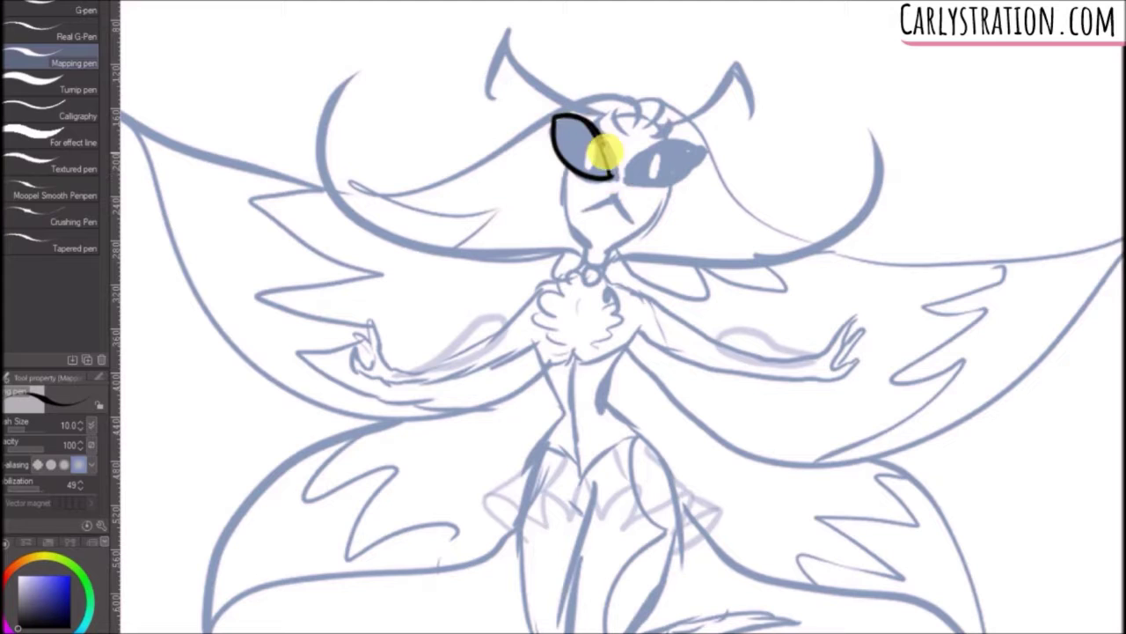
Fill the left eye solid black and ink the outline of the face from cheek to chin.
left_click(1, 359)
left_click(590, 146)
left_click(2, 189)
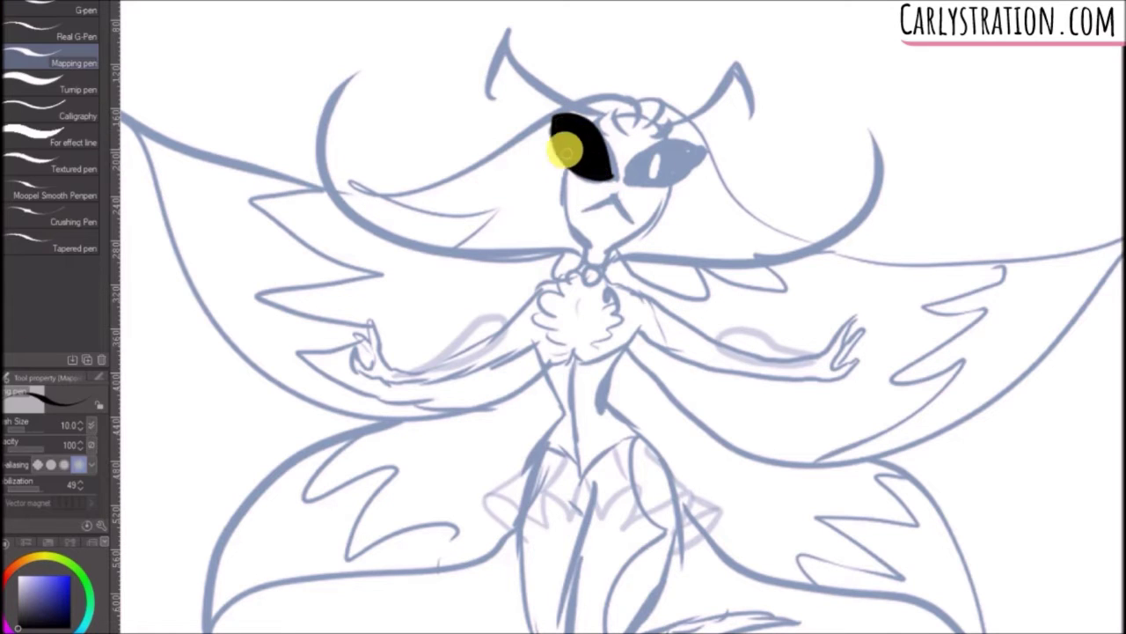
mouse_move(564, 169)
left_mouse_down()
mouse_move(580, 240)
mouse_move(673, 171)
left_mouse_up()
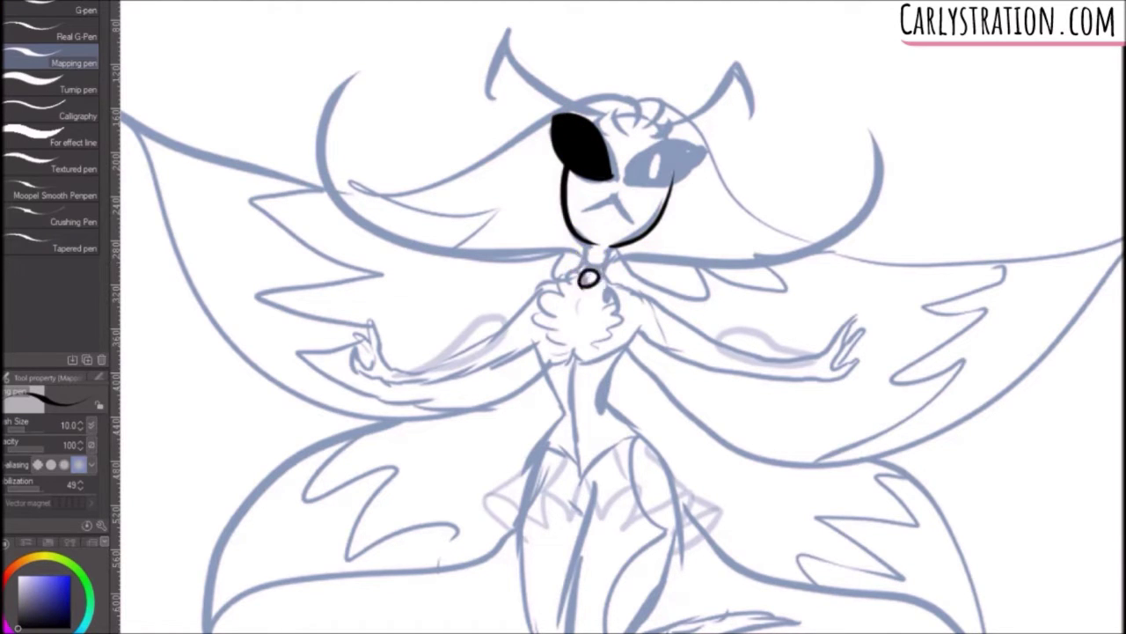
Ink the fluffy ruffle on the chest, plus the neck lines and the frowning mouth.
mouse_move(572, 272)
left_mouse_down()
mouse_move(542, 304)
mouse_move(616, 321)
mouse_move(572, 345)
left_mouse_up()
key("ctrl+z")
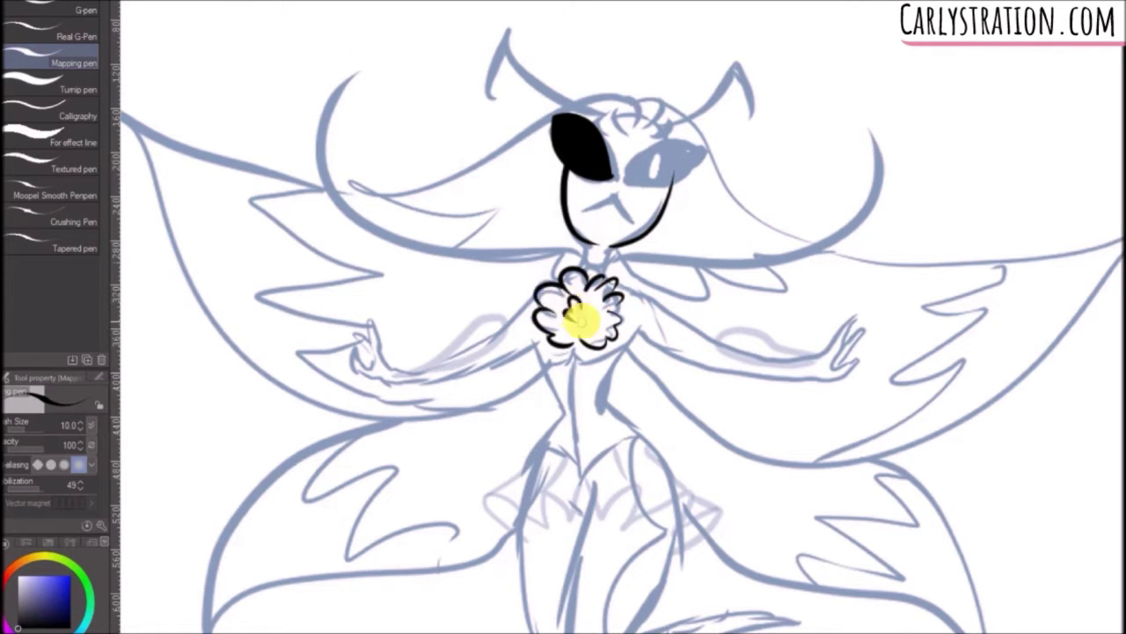
scroll(572, 309, "down", 3)
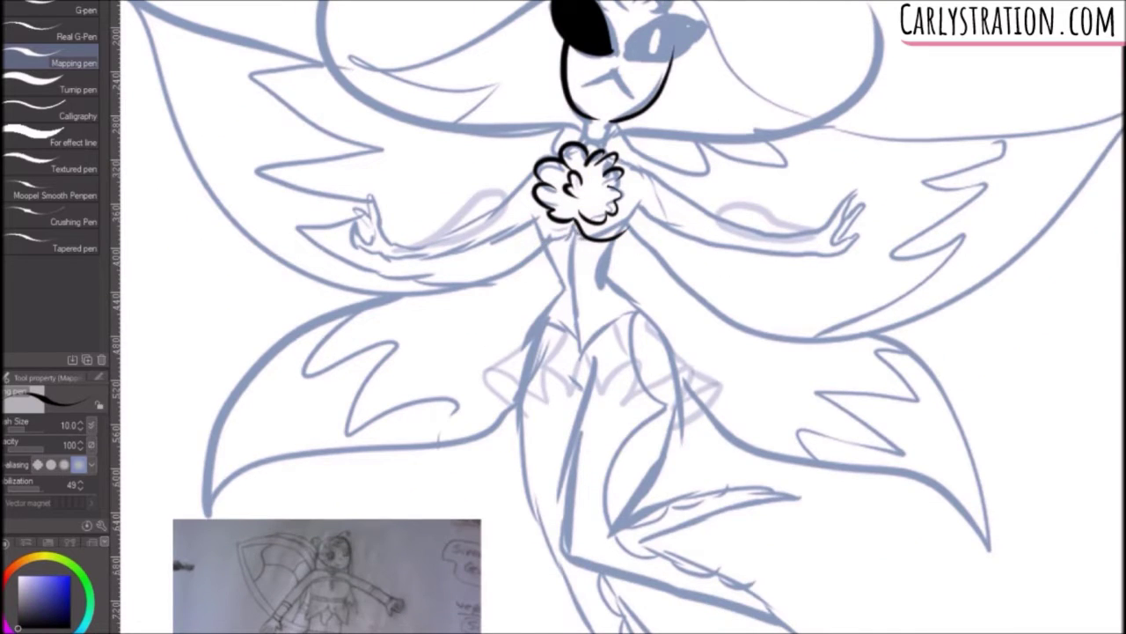
scroll(737, 203, "up", 3)
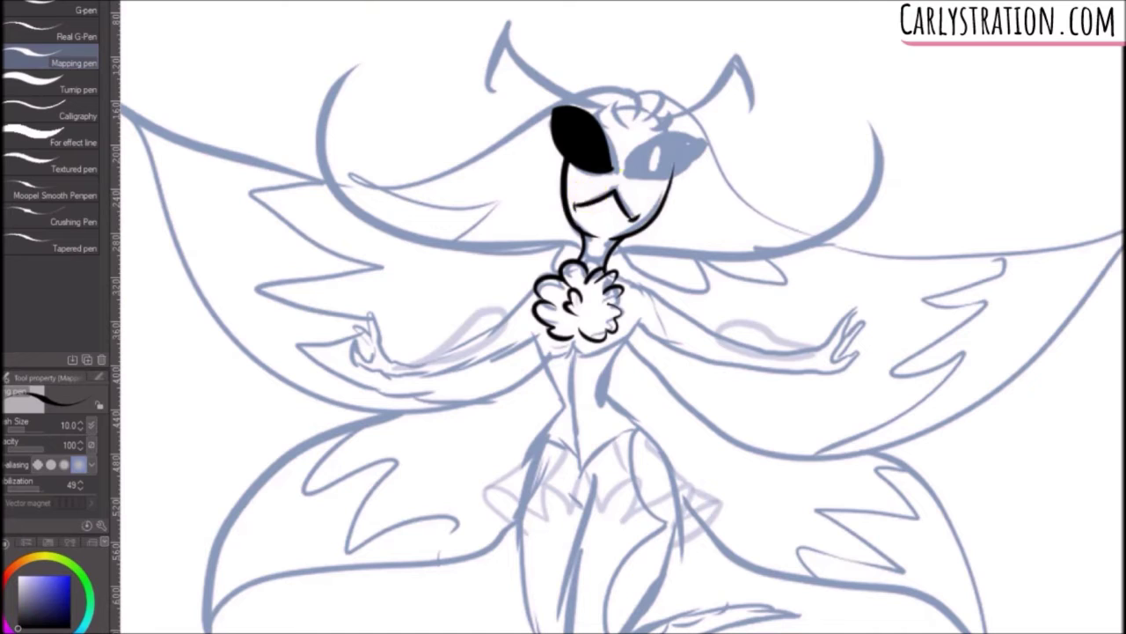
Ink the forehead curls and left antenna, with the hair's left edge sweeping out to its tip.
mouse_move(590, 102)
left_mouse_down()
mouse_move(520, 56)
mouse_move(508, 7)
left_mouse_up()
mouse_move(477, 67)
left_mouse_down()
mouse_move(490, 39)
mouse_move(483, 111)
left_mouse_up()
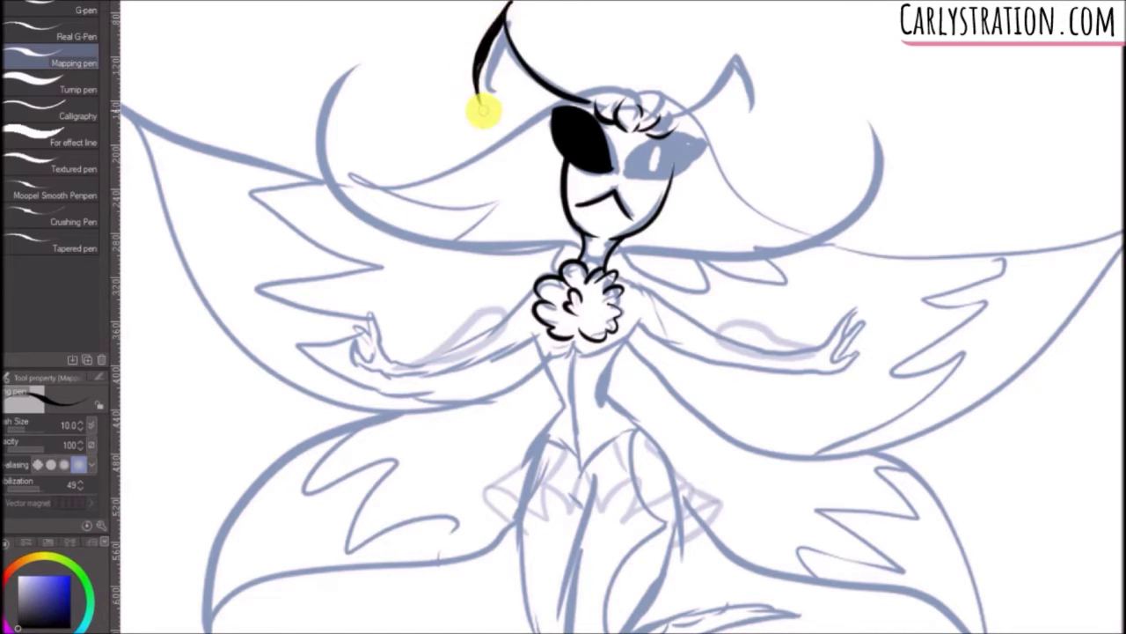
mouse_move(501, 23)
left_mouse_down()
mouse_move(541, 84)
mouse_move(602, 91)
mouse_move(349, 131)
left_mouse_up()
Ink the outer upper and lower edges of the upper left wing, meeting the hair tip.
mouse_move(357, 182)
left_mouse_down()
mouse_move(279, 168)
mouse_move(88, 59)
left_mouse_up()
left_click_drag(643, 628, 623, 628)
mouse_move(206, 57)
left_mouse_down()
mouse_move(506, 430)
mouse_move(653, 378)
left_mouse_up()
left_click_drag(623, 628, 638, 628)
left_click_drag(454, 177, 516, 141)
key("ctrl+z")
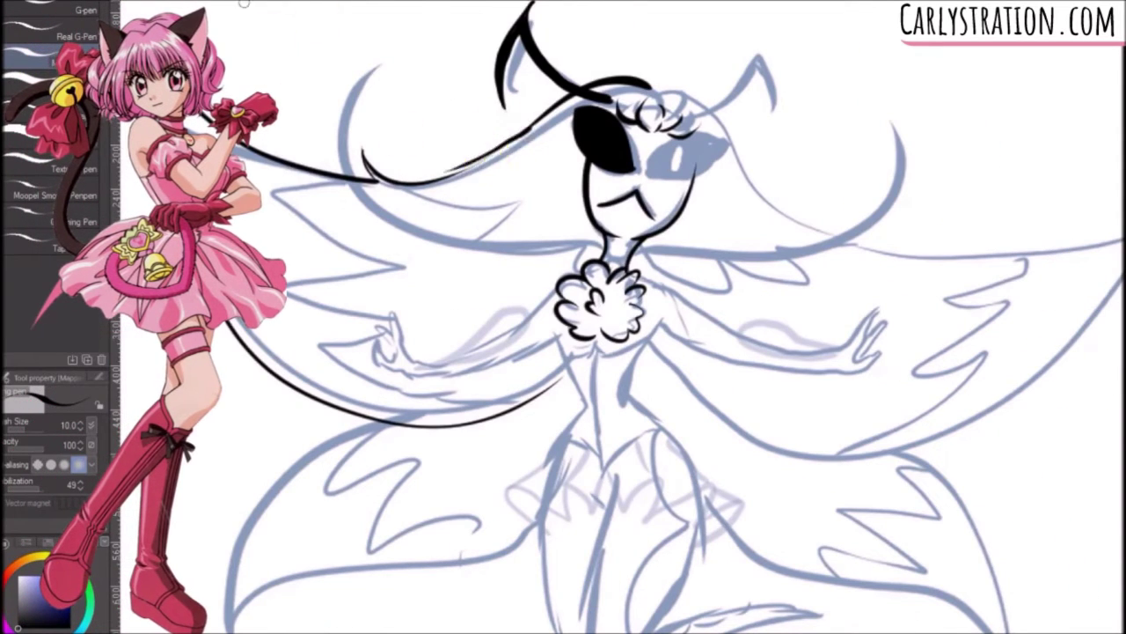
left_click_drag(374, 179, 407, 199)
left_click_drag(315, 191, 462, 205)
left_click_drag(325, 203, 475, 251)
left_click_drag(318, 294, 529, 306)
left_click_drag(356, 367, 470, 417)
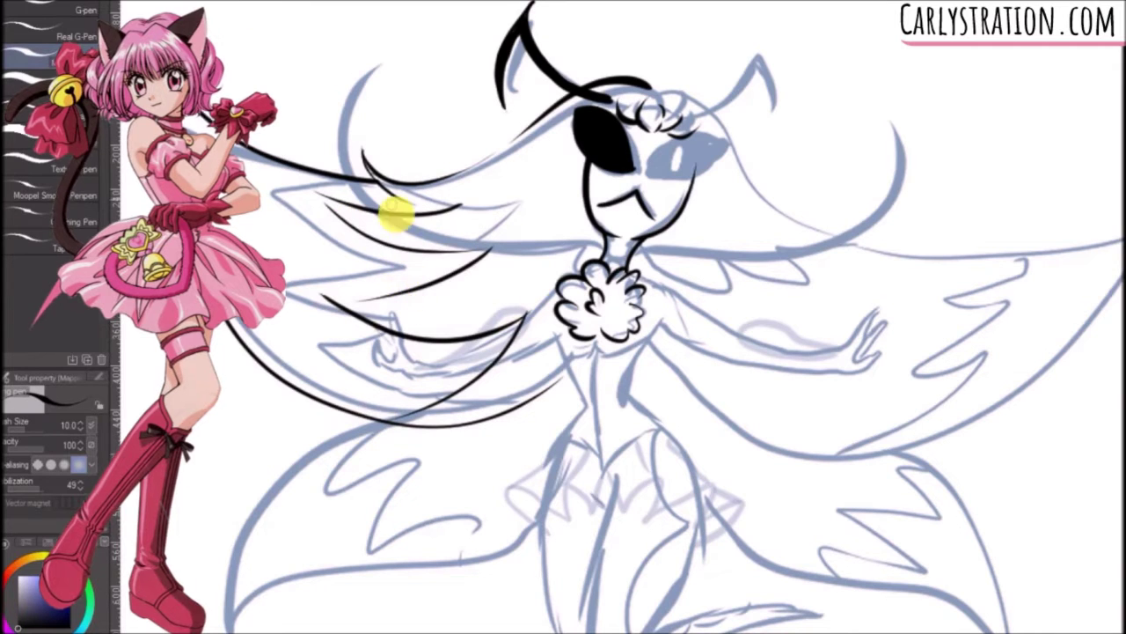
key("ctrl+z")
key("ctrl+z")
key("ctrl+z")
key("ctrl+z")
Ink the jagged inner pattern of the upper left wing and trim its line end beside the chest ruffle.
left_click_drag(377, 180, 202, 142)
mouse_move(202, 142)
left_mouse_down()
mouse_move(289, 262)
mouse_move(389, 305)
left_mouse_up()
left_click_drag(389, 306, 268, 343)
mouse_move(268, 344)
left_mouse_down()
mouse_move(493, 354)
mouse_move(455, 412)
left_mouse_up()
left_click_drag(455, 412, 576, 318)
key("e")
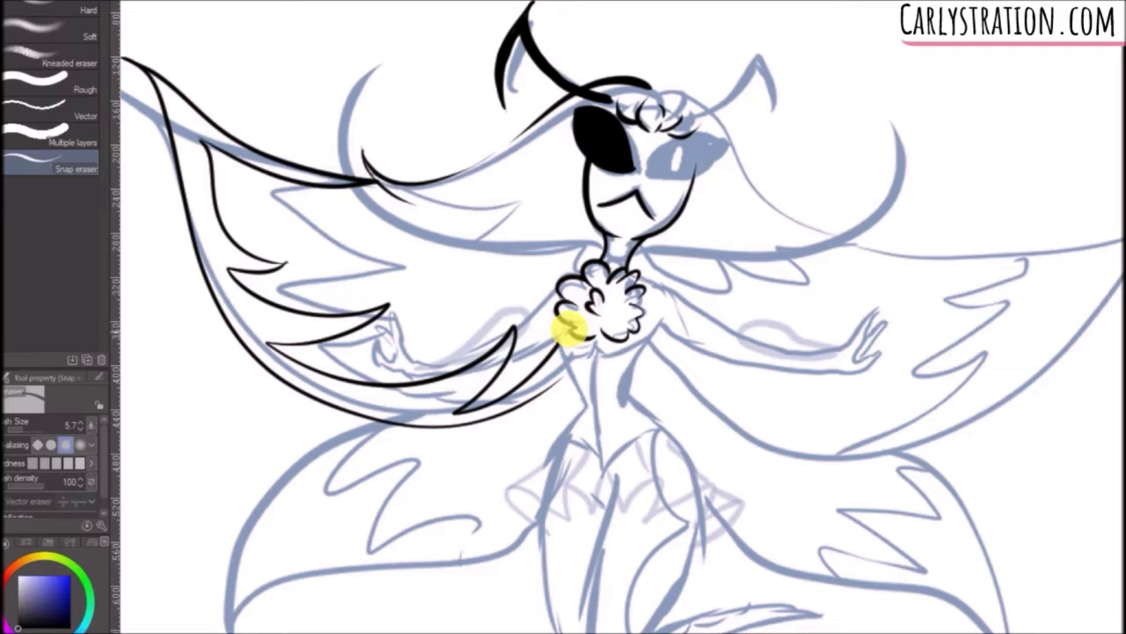
key("p")
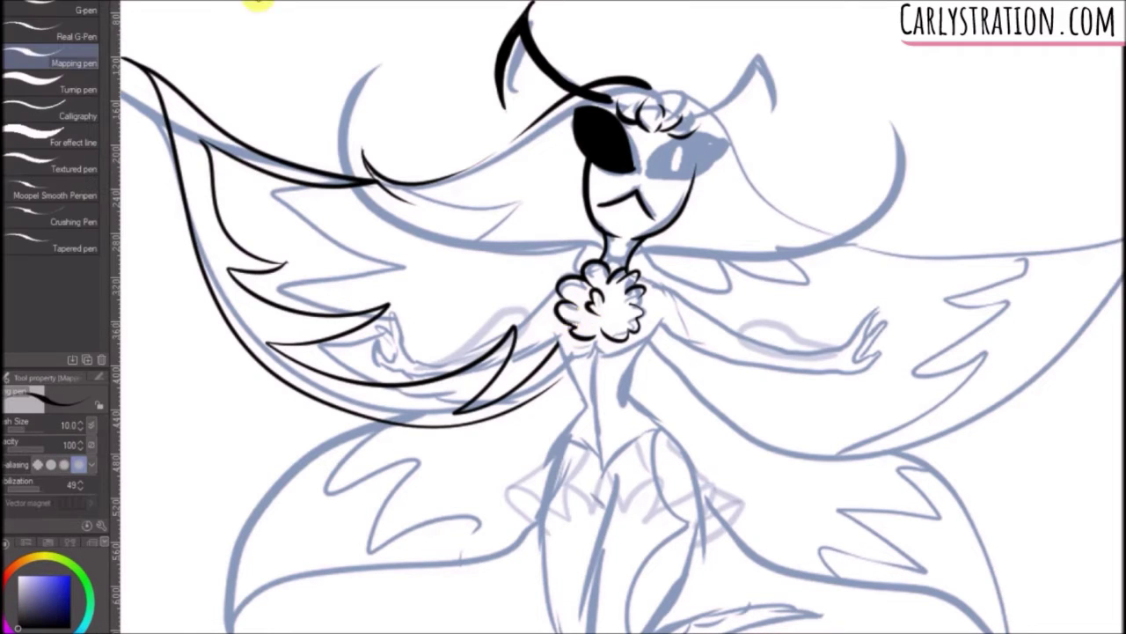
Ink the sides of the waist and the long outer contour of the left hip and leg.
scroll(623, 316, "down", 2)
mouse_move(665, 220)
left_mouse_down()
mouse_move(625, 304)
mouse_move(560, 558)
left_mouse_up()
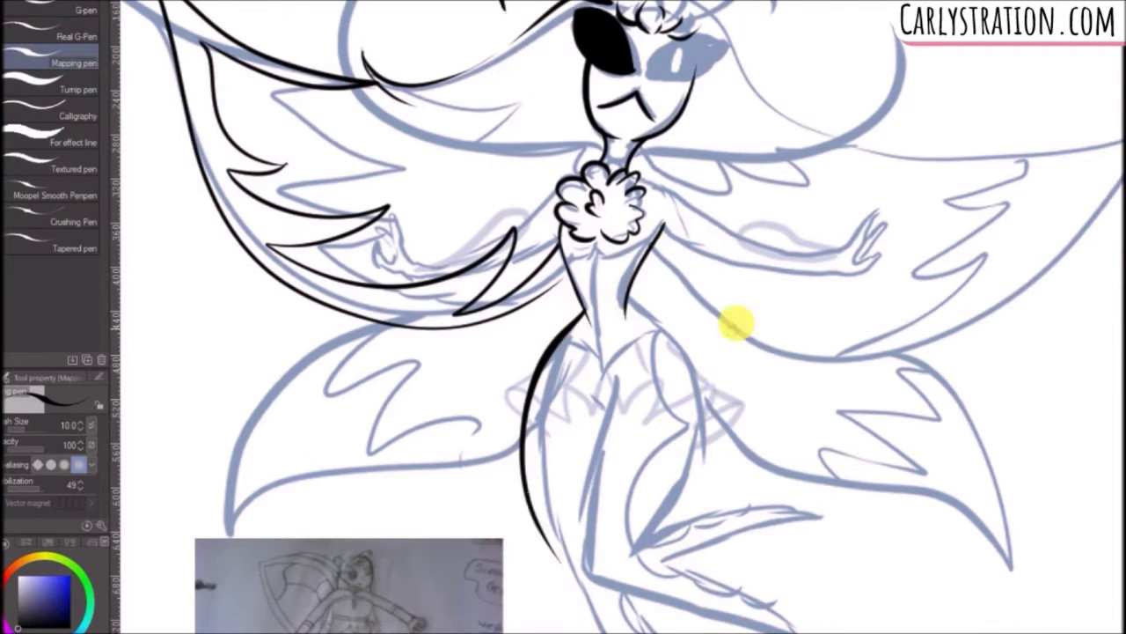
key("ctrl+z")
scroll(623, 317, "down", 2)
mouse_move(585, 200)
left_mouse_down()
mouse_move(546, 370)
mouse_move(679, 628)
left_mouse_up()
scroll(669, 607, "down", 2)
Ink the bent right leg from the hip and inner thigh down to its pointed foot.
left_click_drag(610, 185, 588, 350)
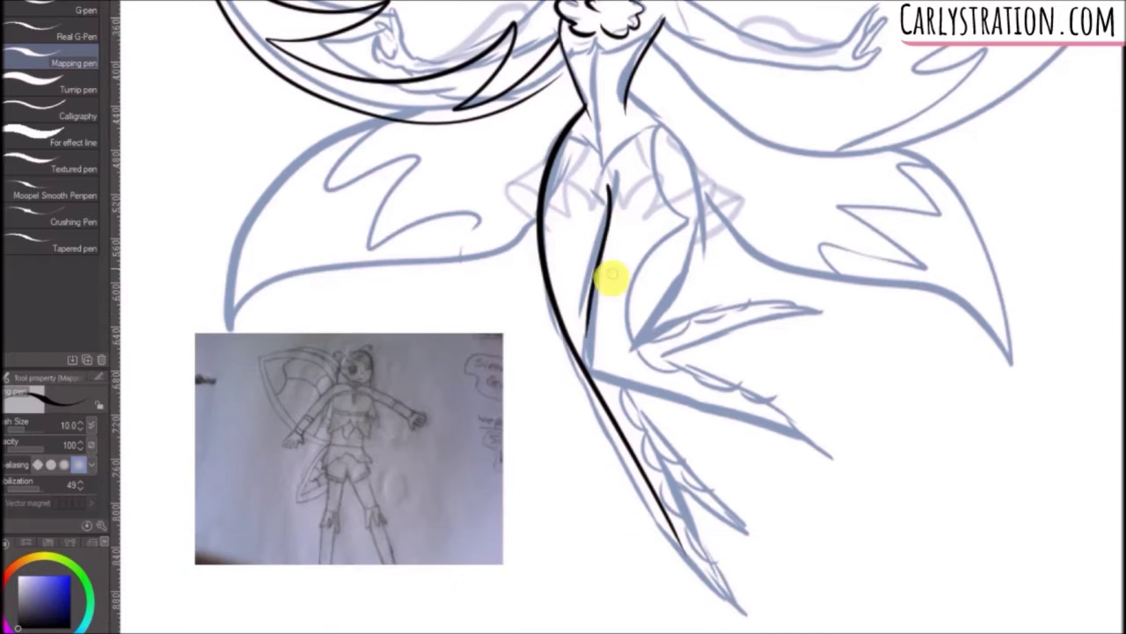
mouse_move(614, 180)
left_mouse_down()
mouse_move(586, 320)
mouse_move(779, 431)
left_mouse_up()
key("ctrl+z")
key("ctrl+z")
mouse_move(629, 101)
left_mouse_down()
mouse_move(660, 120)
mouse_move(615, 356)
left_mouse_up()
scroll(606, 375, "down", 1)
key("ctrl+z")
mouse_move(630, 63)
left_mouse_down()
mouse_move(692, 159)
mouse_move(632, 323)
mouse_move(815, 249)
mouse_move(666, 288)
left_mouse_up()
scroll(1071, 366, "down", 1)
mouse_move(666, 289)
left_mouse_down()
mouse_move(761, 364)
mouse_move(812, 400)
left_mouse_up()
Extend the straight left leg's outer line down to a pointed tip.
mouse_move(623, 315)
left_mouse_down()
mouse_move(678, 430)
mouse_move(701, 527)
left_mouse_up()
key("ctrl+z")
left_click_drag(660, 451, 711, 551)
mouse_move(622, 314)
left_mouse_down()
mouse_move(662, 382)
mouse_move(689, 505)
left_mouse_up()
key("ctrl+z")
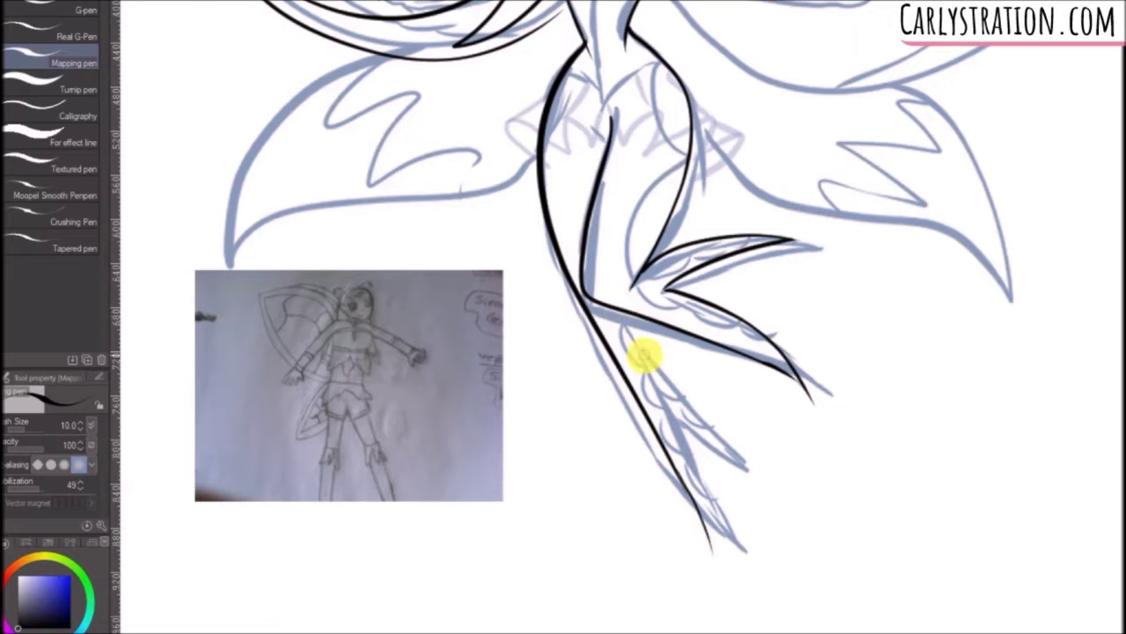
left_click_drag(619, 316, 711, 544)
left_click_drag(660, 357, 727, 428)
key("ctrl+z")
key("ctrl+z")
Ink the inner calf line of the straight leg as one long curve towards the foot tip.
left_click_drag(643, 352, 704, 352)
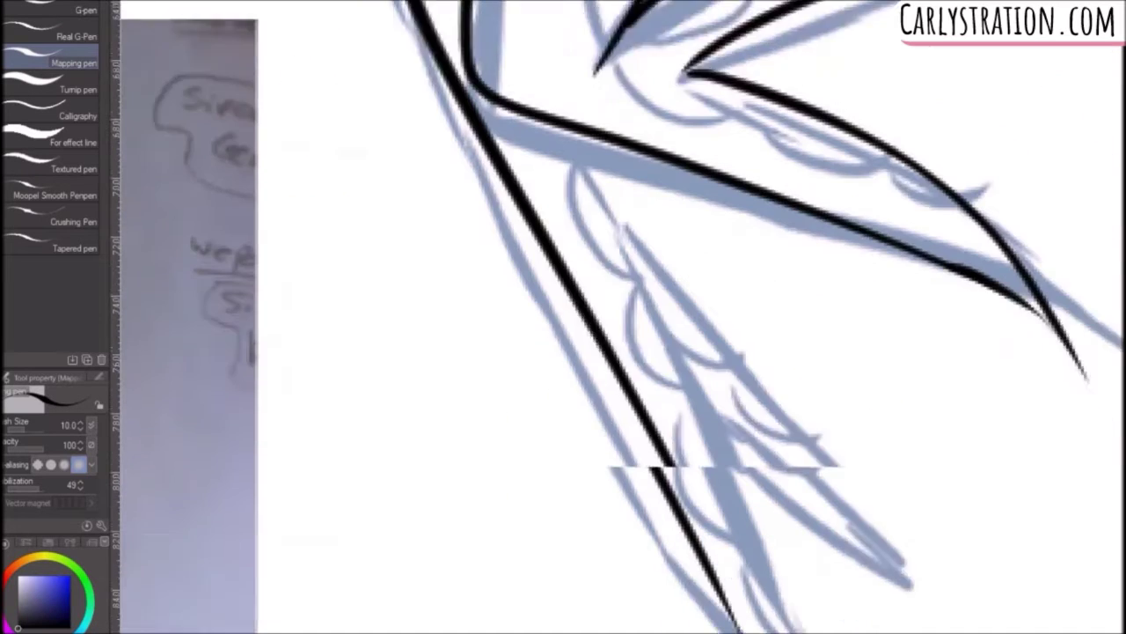
scroll(590, 36, "down", 2)
scroll(913, 410, "down", 2)
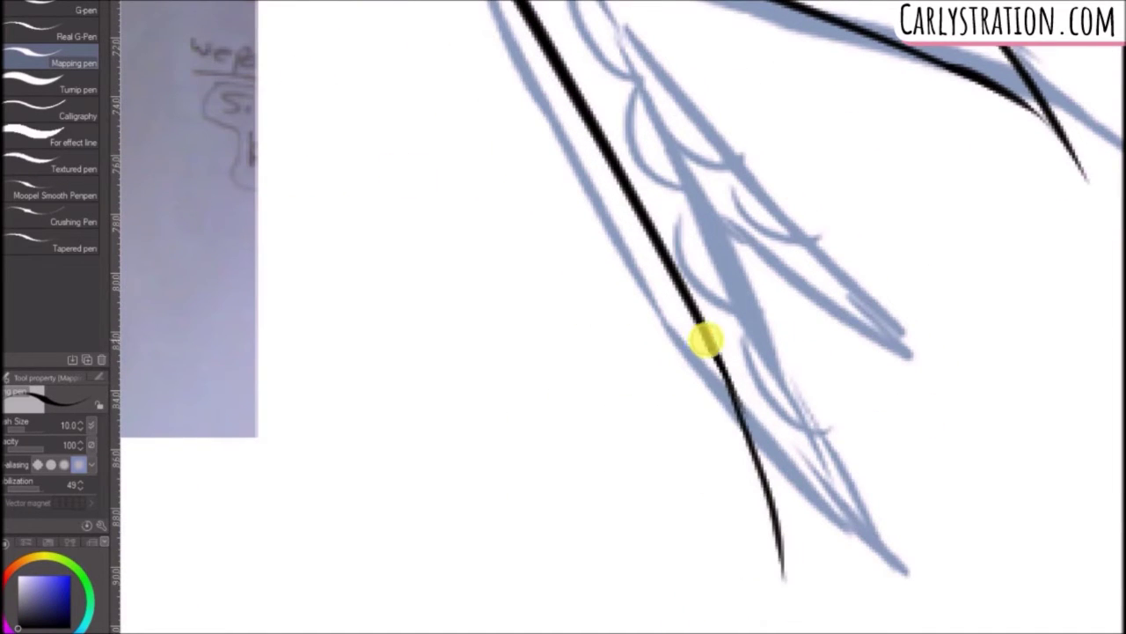
left_click_drag(648, 22, 778, 515)
scroll(623, 176, "up", 2)
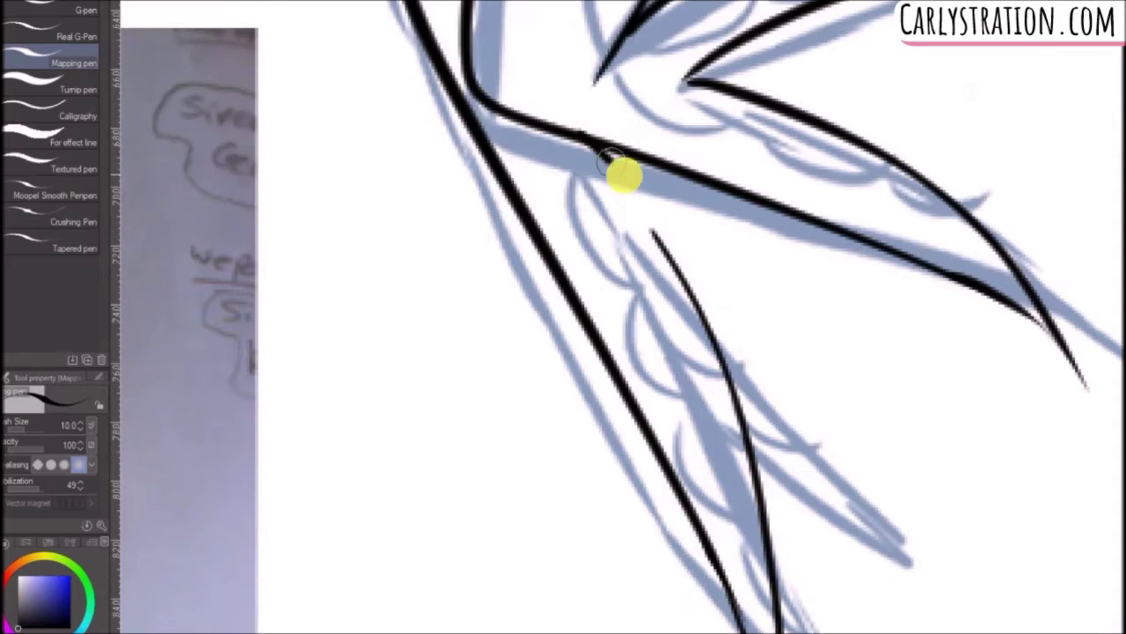
Try to join the calf curve to the bent leg's lower edge with a new stroke and erase the overlap.
left_click_drag(595, 144, 601, 183)
mouse_move(609, 141)
left_mouse_down()
mouse_move(662, 248)
mouse_move(639, 184)
left_mouse_up()
left_click(3, 252)
key("p")
mouse_move(609, 143)
left_mouse_down()
mouse_move(641, 184)
mouse_move(673, 266)
mouse_move(640, 210)
mouse_move(695, 317)
left_mouse_up()
key("ctrl+z")
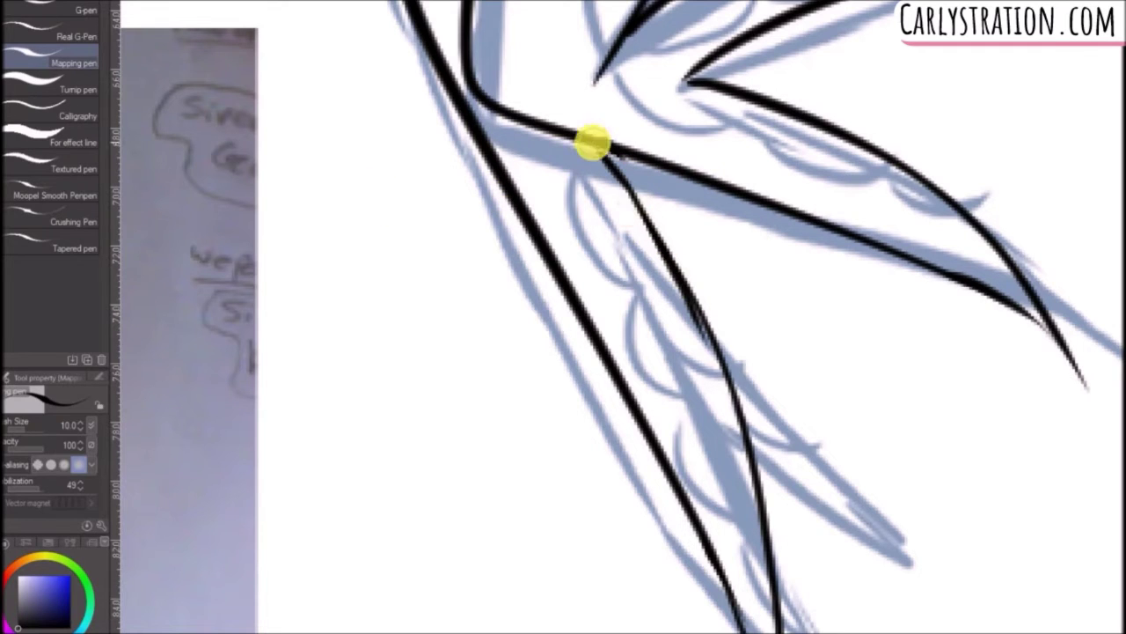
left_click(3, 206)
left_click_drag(646, 251, 670, 292)
key("p")
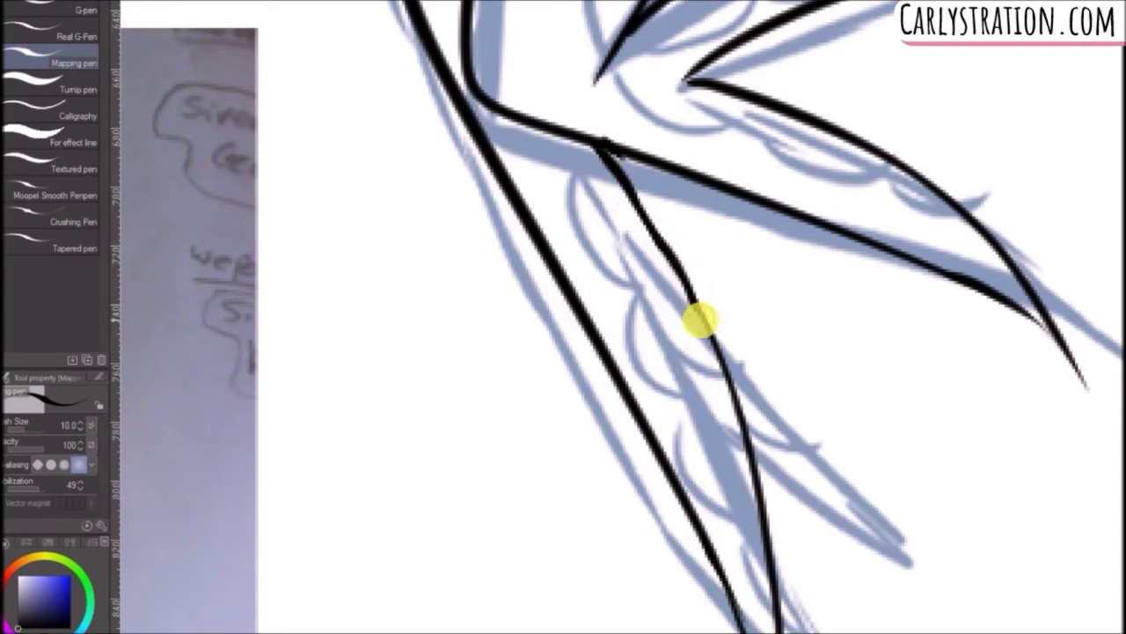
Erase the upper part of the calf curve, leaving only its end near the foot tip.
key("e")
mouse_move(596, 226)
left_mouse_down()
mouse_move(618, 167)
mouse_move(732, 366)
mouse_move(778, 588)
left_mouse_up()
scroll(935, 337, "down", 3)
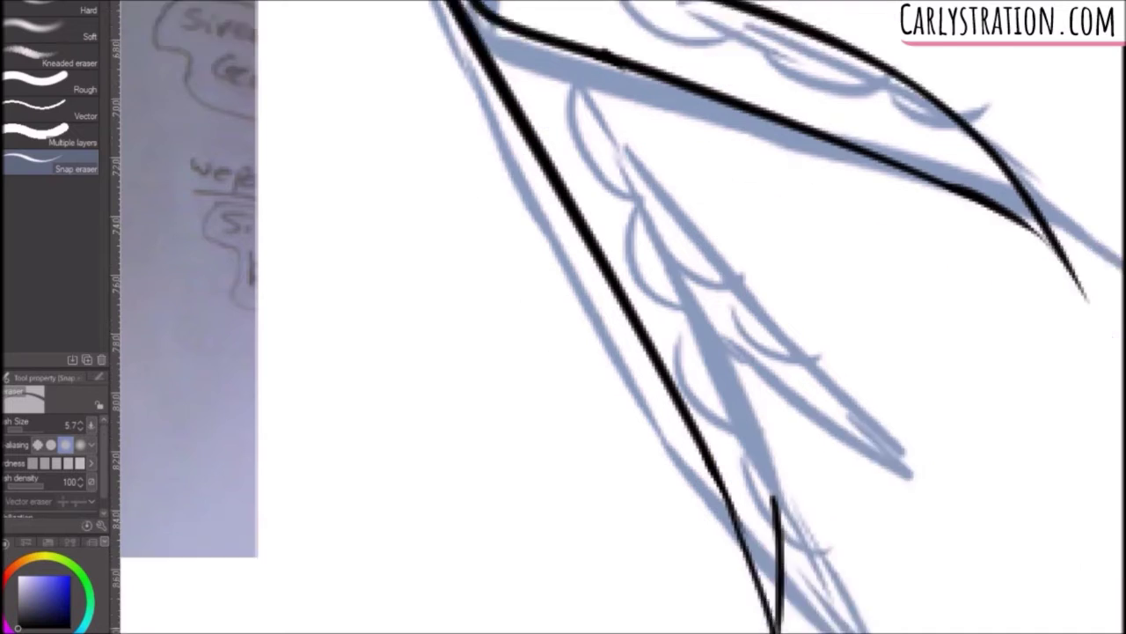
key("p")
left_click_drag(315, 633, 329, 633)
left_click(3, 206)
key("p")
left_click_drag(623, 132, 580, 454)
left_click(202, 3)
mouse_move(635, 108)
left_mouse_down()
mouse_move(605, 548)
mouse_move(616, 192)
mouse_move(613, 564)
mouse_move(624, 197)
mouse_move(660, 616)
left_mouse_up()
left_click(240, 2)
key("ctrl+z")
key("ctrl+z")
Ink the edges of the pointed spur on the straight lower leg and erase the stray line ends.
left_click_drag(488, 97, 655, 599)
left_click_drag(630, 114, 622, 388)
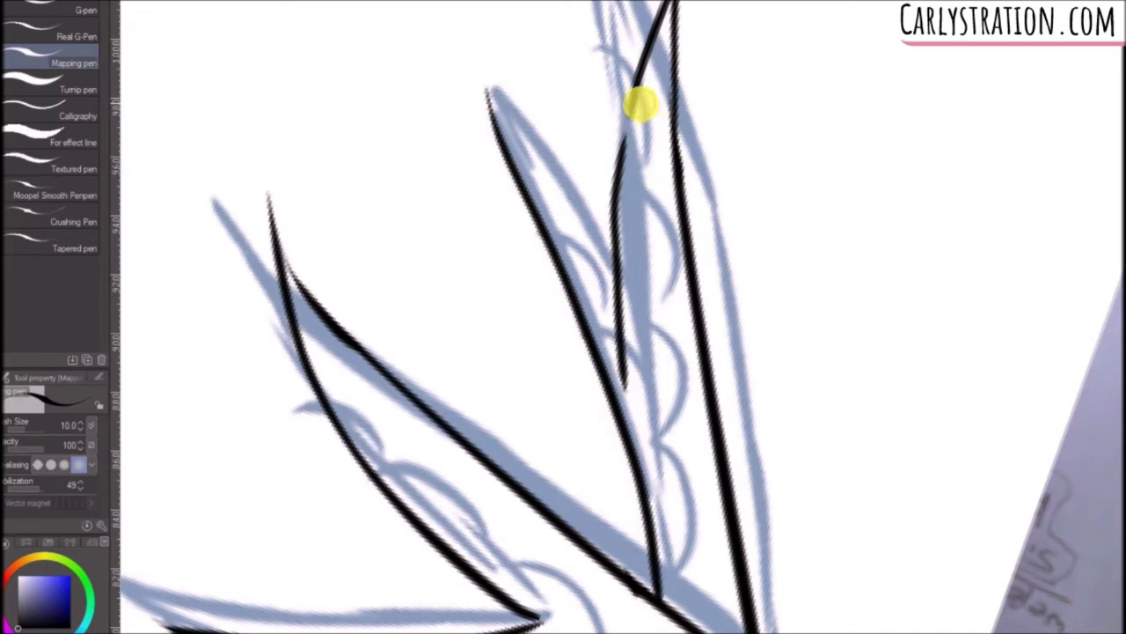
left_click_drag(487, 89, 617, 288)
left_click_drag(286, 628, 339, 632)
key("e")
left_click_drag(774, 346, 687, 607)
left_click_drag(292, 630, 310, 633)
scroll(616, 317, "up", 3)
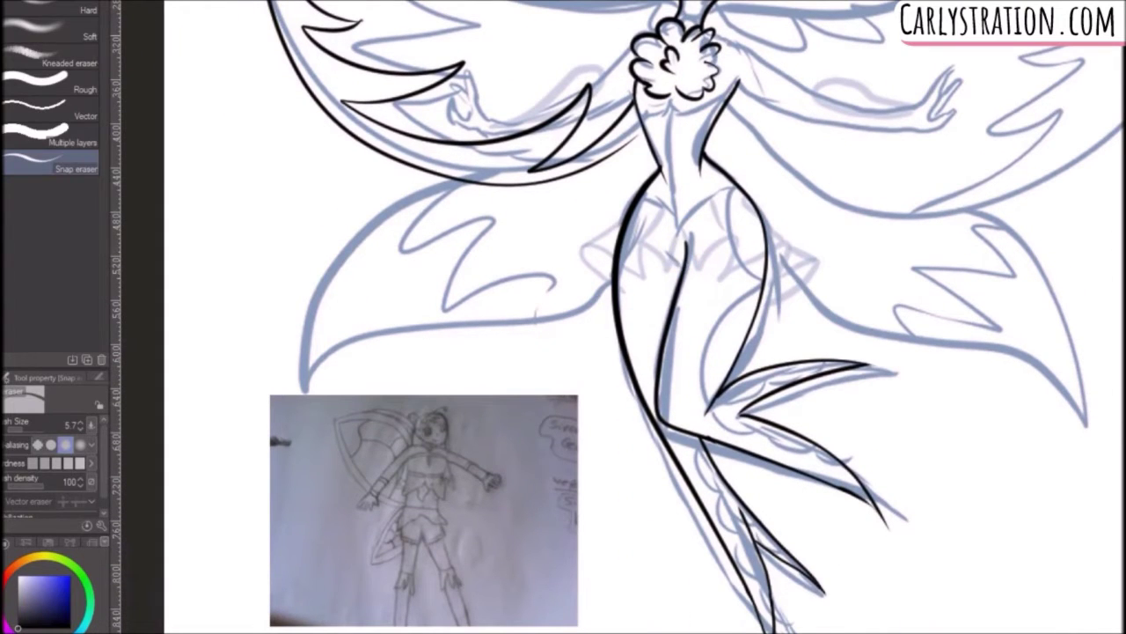
Ink the outstretched right arm, including the hand's fingers and the arm's upper and lower contours.
key("p")
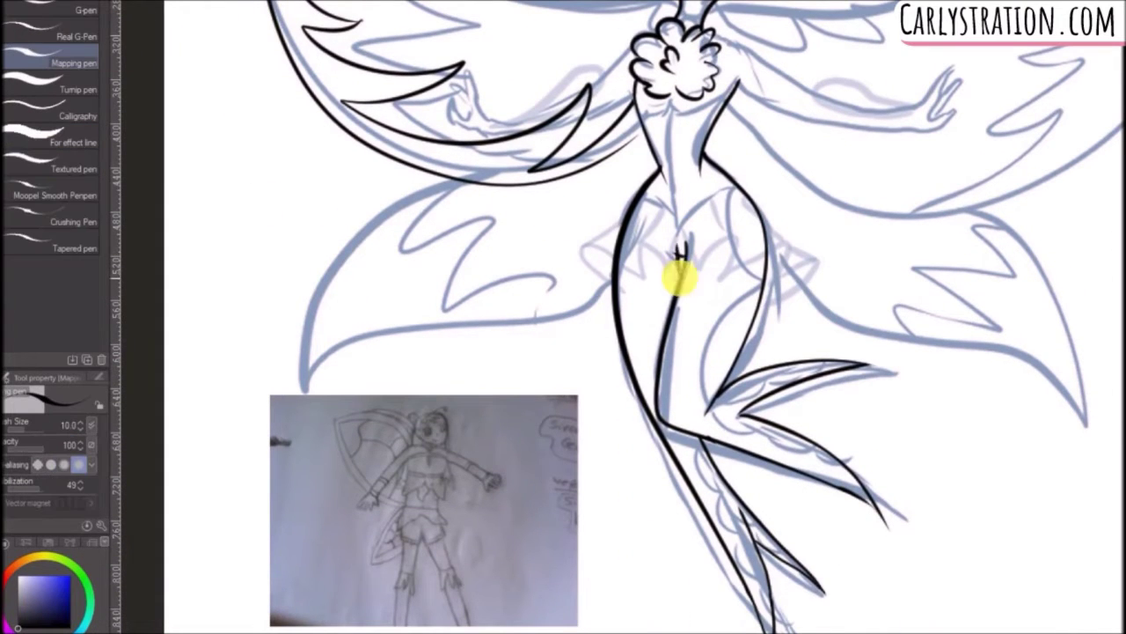
scroll(1107, 326, "down", 3)
scroll(1062, 402, "up", 9)
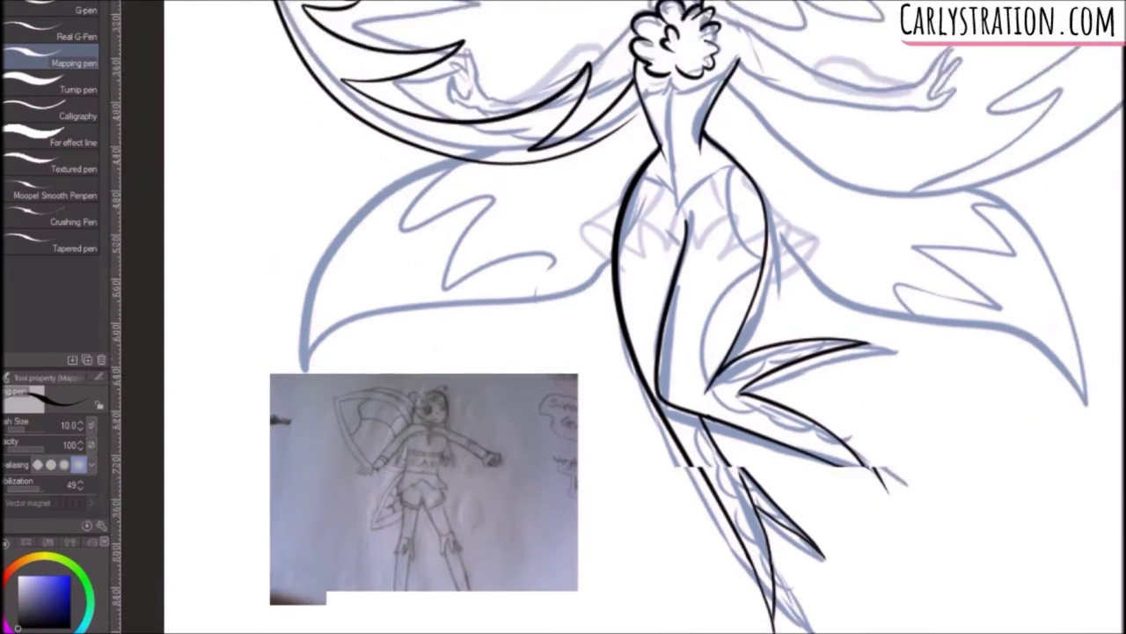
scroll(739, 304, "up", 3)
scroll(777, 423, "down", 2)
scroll(850, 626, "right", 4)
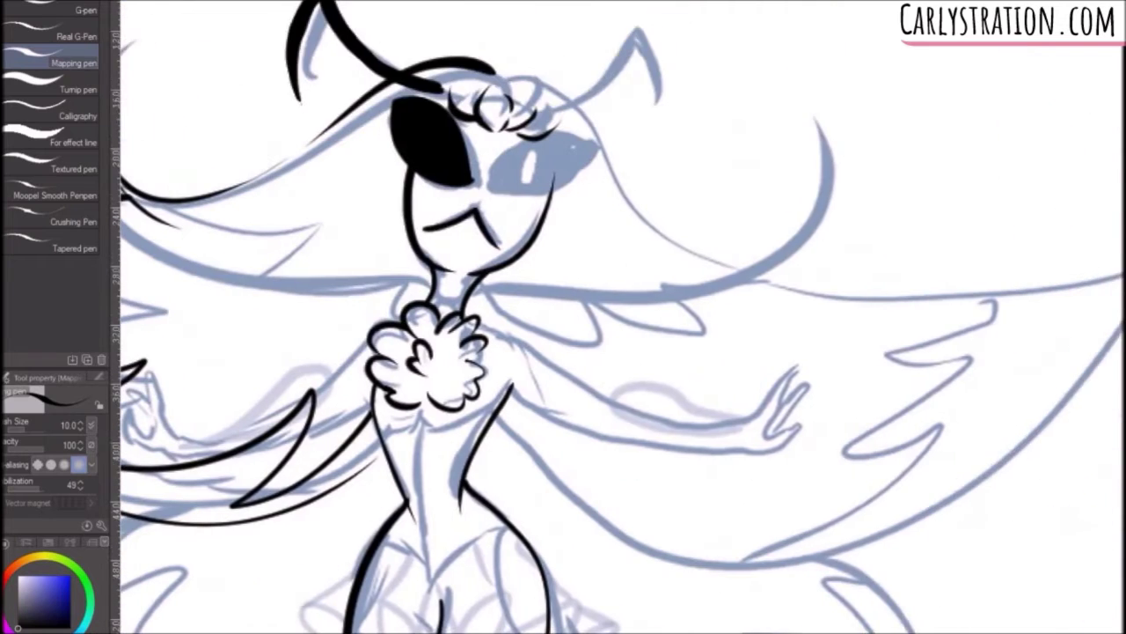
scroll(623, 316, "down", 2)
left_click_drag(763, 331, 792, 318)
mouse_move(823, 264)
left_mouse_down()
mouse_move(747, 317)
mouse_move(520, 285)
left_mouse_up()
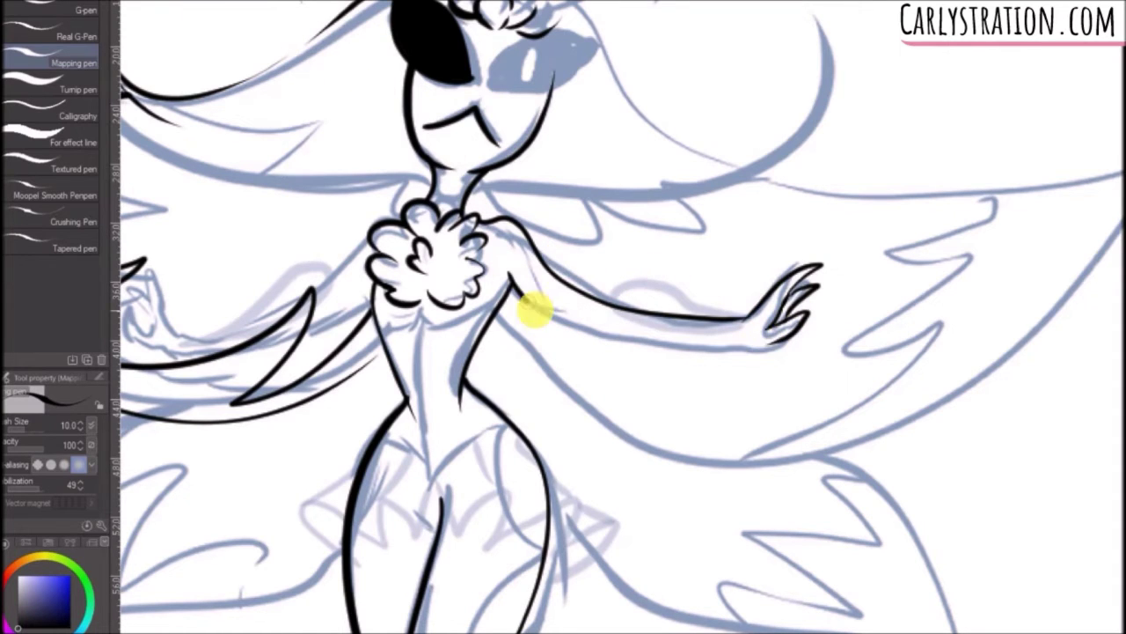
left_click_drag(535, 309, 788, 337)
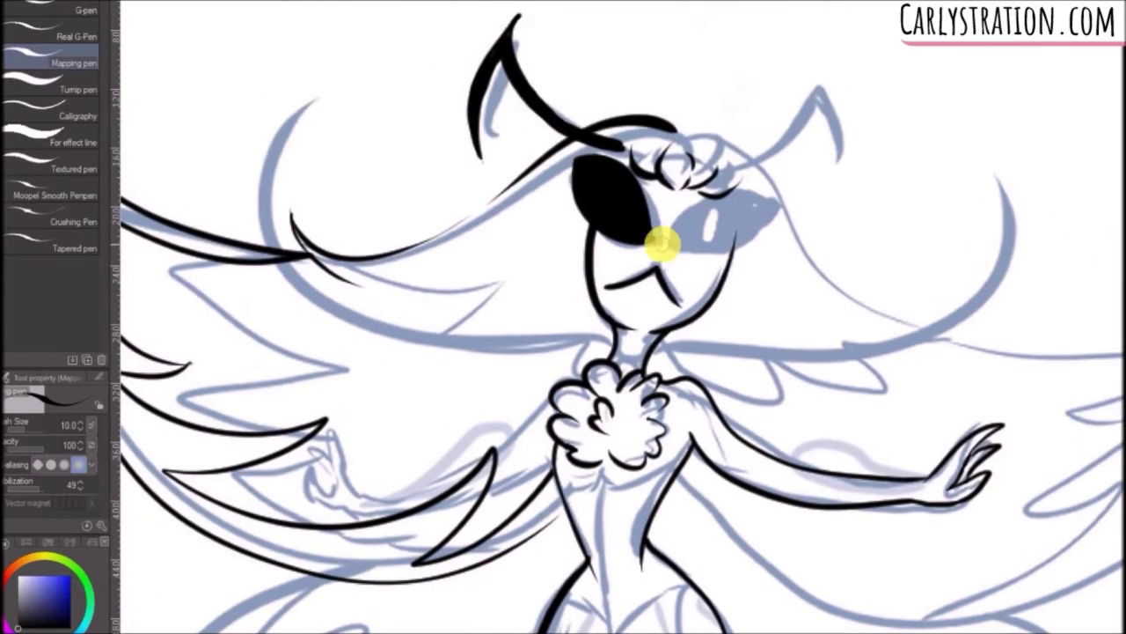
Ink the right eye as a solid black shape and clean up its upper edge with the eraser.
left_click_drag(661, 241, 735, 208)
mouse_move(669, 238)
left_mouse_down()
mouse_move(780, 200)
mouse_move(675, 235)
left_mouse_up()
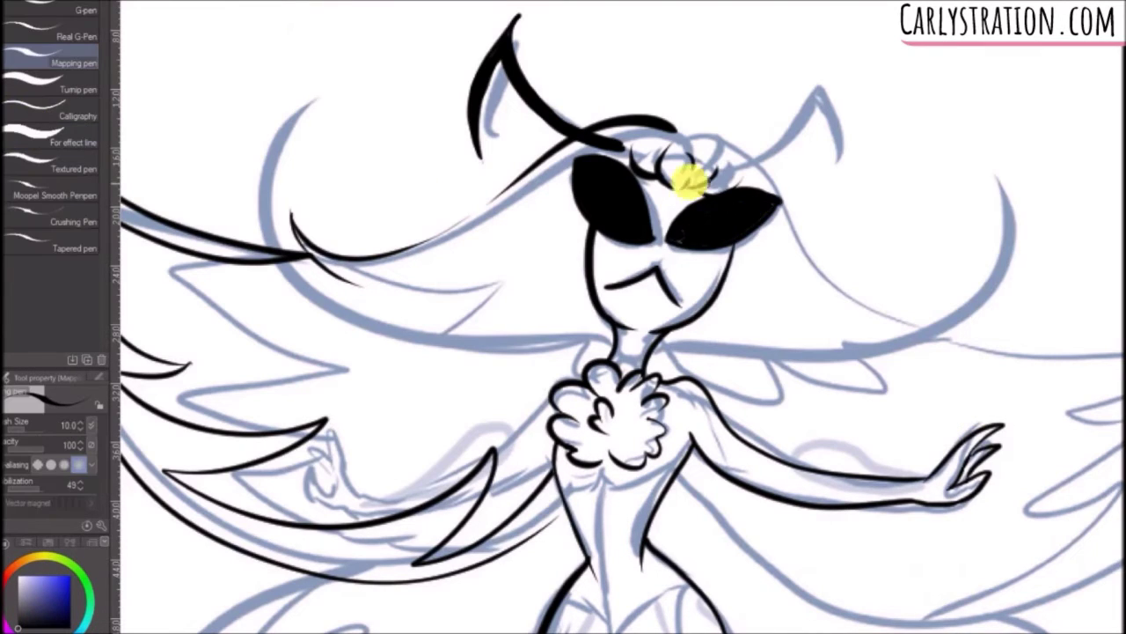
key("e")
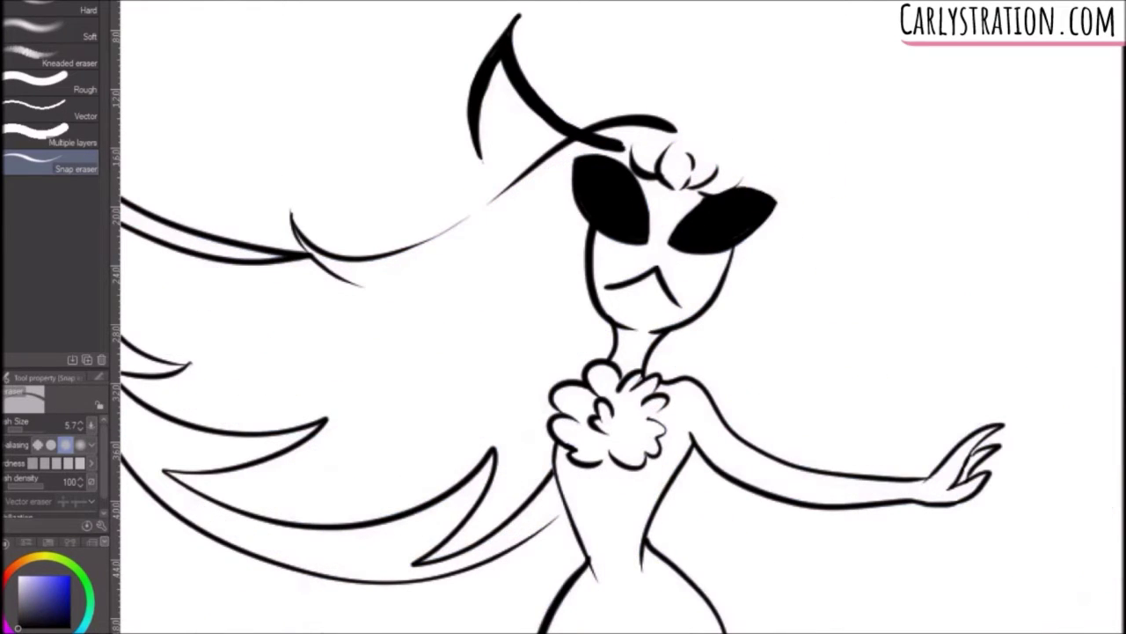
left_click(7, 132)
left_click_drag(740, 186, 704, 210)
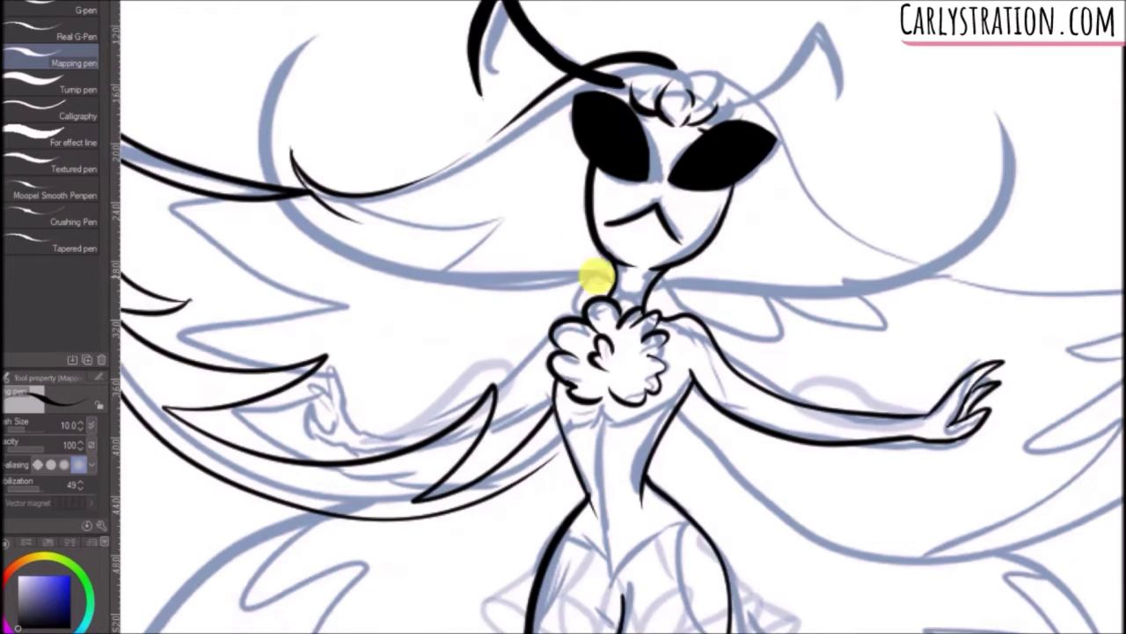
Ink the choker with its small round gem around the neck.
mouse_move(613, 292)
left_mouse_down()
mouse_move(531, 267)
mouse_move(395, 119)
mouse_move(935, 120)
left_mouse_up()
key("ctrl+z")
key("ctrl+z")
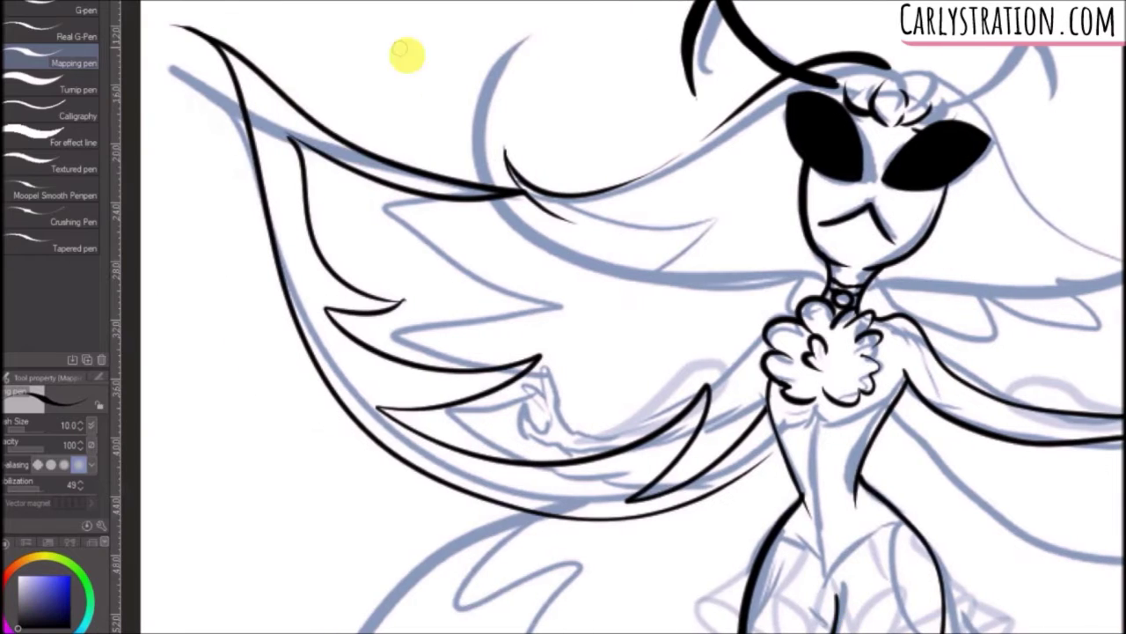
Lasso the inked left wing, duplicate it flipped horizontally, and place the copy over the right wing sketch.
key("m")
mouse_move(407, 62)
left_mouse_down()
mouse_move(747, 284)
mouse_move(312, 467)
mouse_move(387, 62)
left_mouse_up()
key("ctrl+t")
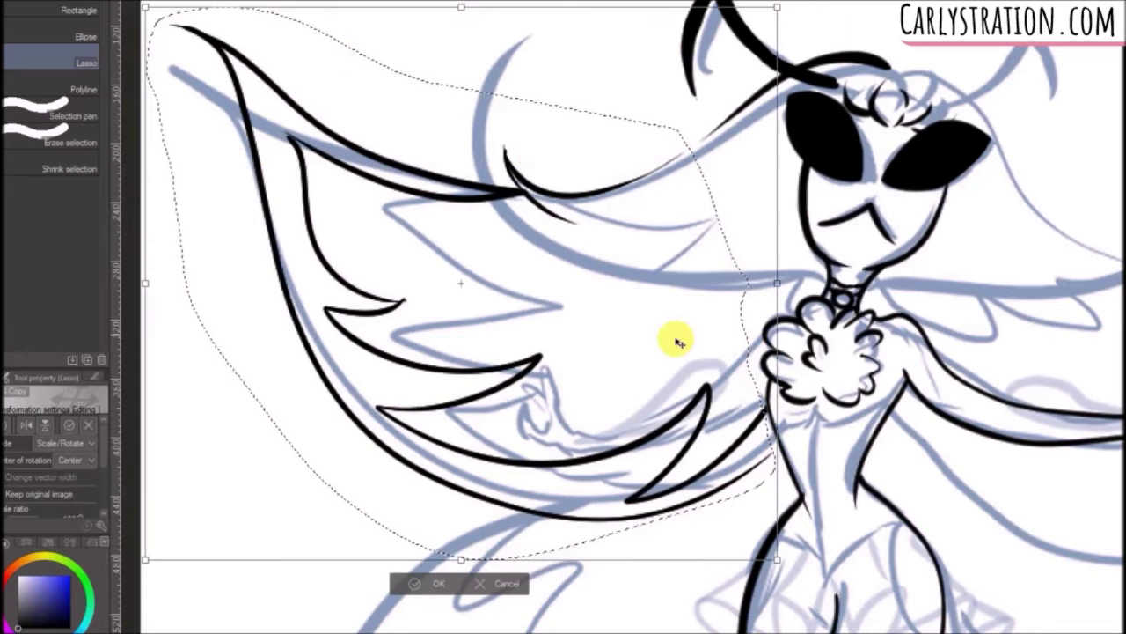
right_click(554, 364)
left_click(629, 555)
scroll(425, 419, "right", 5)
mouse_move(425, 421)
left_mouse_down()
mouse_move(893, 322)
mouse_move(892, 302)
mouse_move(875, 322)
left_mouse_up()
key("Return")
key("ctrl+d")
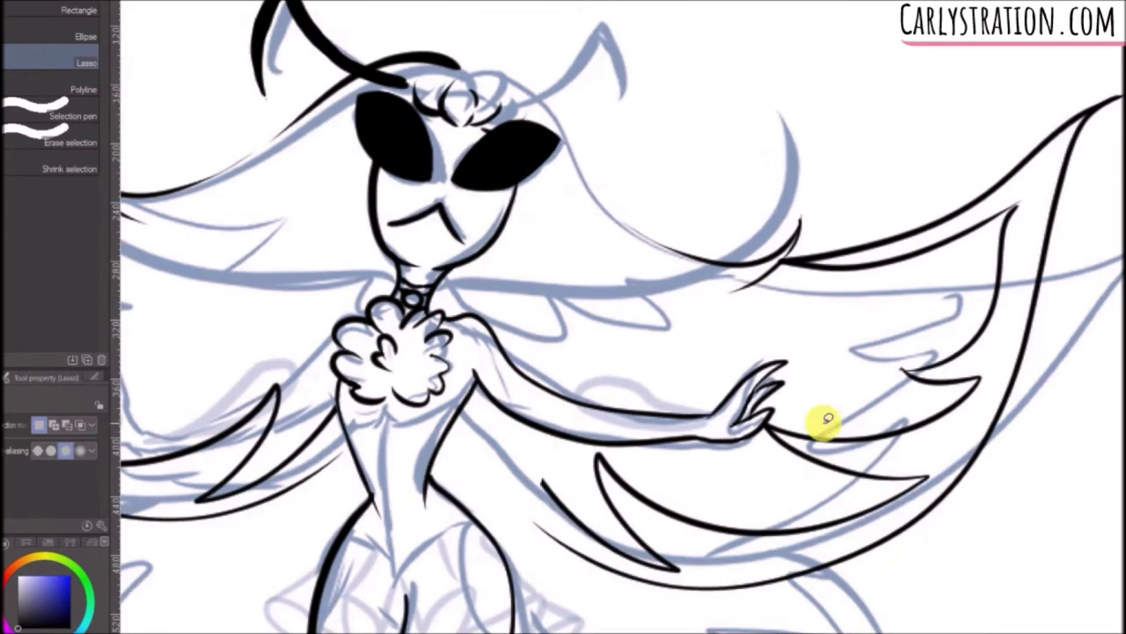
Ink the right side of the hair from the crown down to the mirrored wing.
key("p")
mouse_move(612, 214)
left_mouse_down()
mouse_move(466, 57)
mouse_move(503, 67)
mouse_move(463, 68)
left_mouse_up()
key("ctrl+z")
left_click_drag(597, 201, 754, 274)
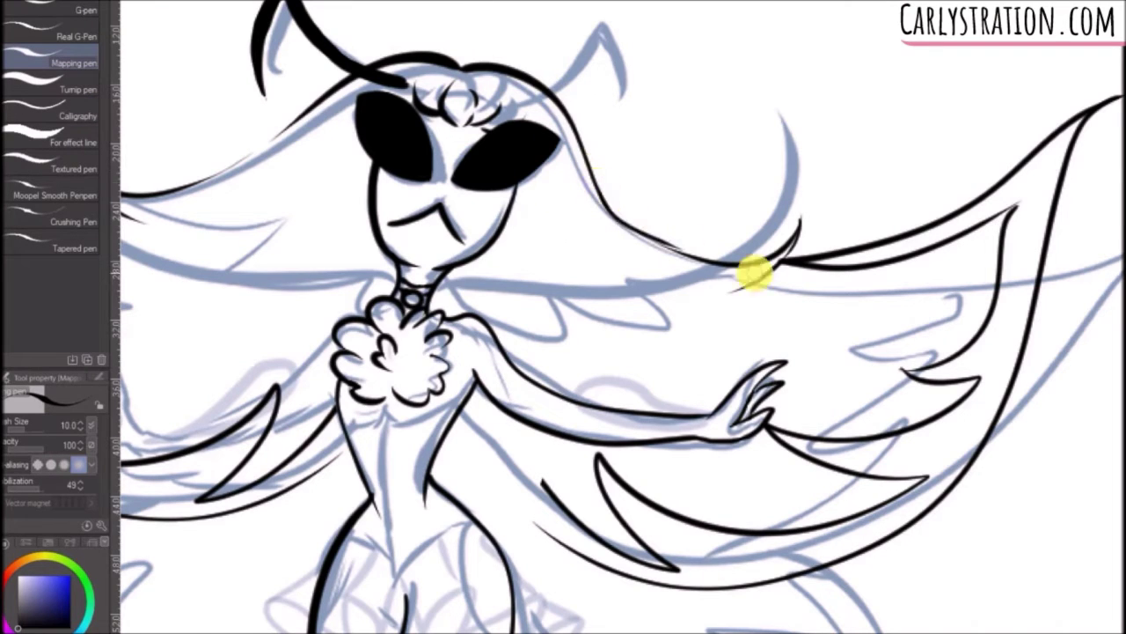
Erase the overlapping mirrored hair strand and redraw the right hair edge as a smooth curve flicking up at its tip.
key("e")
mouse_move(620, 220)
left_mouse_down()
mouse_move(725, 259)
mouse_move(767, 254)
left_mouse_up()
key("p")
mouse_move(603, 200)
left_mouse_down()
mouse_move(764, 261)
mouse_move(616, 221)
mouse_move(764, 261)
mouse_move(809, 223)
left_mouse_up()
key("ctrl+z")
key("e")
key("p")
key("ctrl+z")
left_click_drag(751, 258, 804, 208)
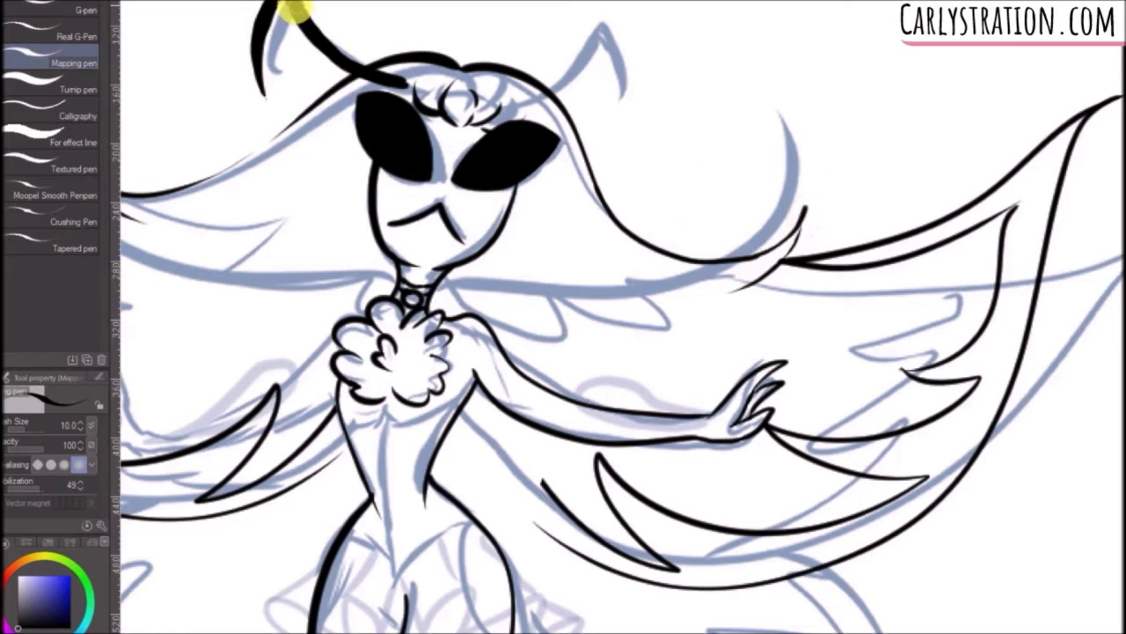
Add small rounded black tips to the upturned hair ends on both sides.
left_click_drag(966, 630, 867, 630)
left_click_drag(684, 630, 742, 630)
left_click_drag(935, 217, 942, 195)
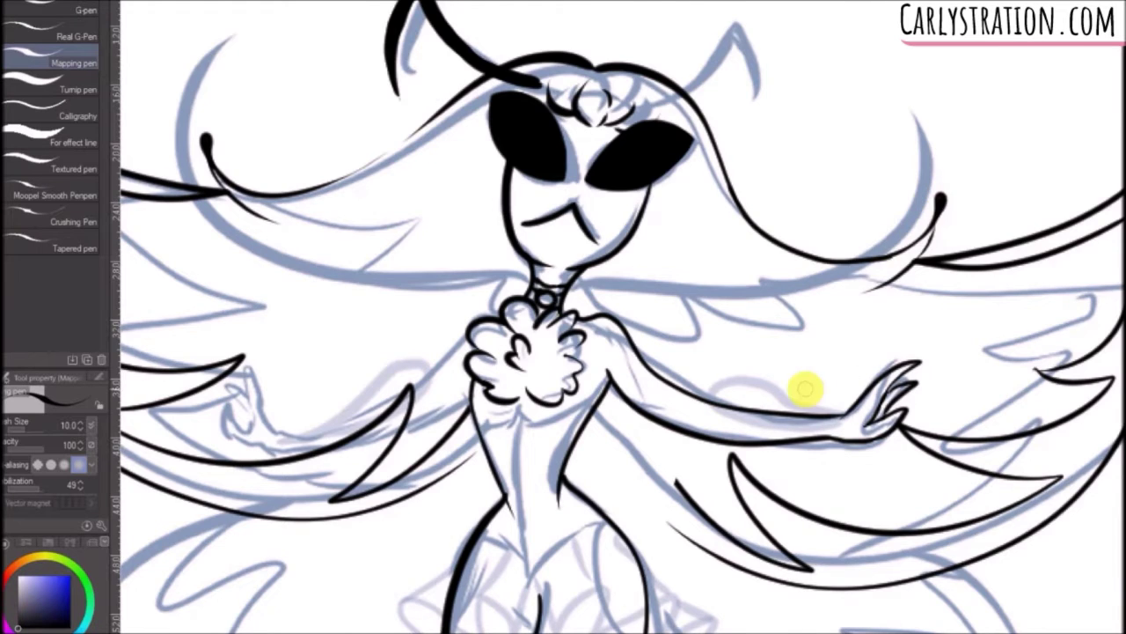
Extend the right upper wing's lower band to the torso with an outer and an inner contour line, removing the overlapping stub.
scroll(800, 385, "down", 5)
left_click_drag(574, 90, 670, 206)
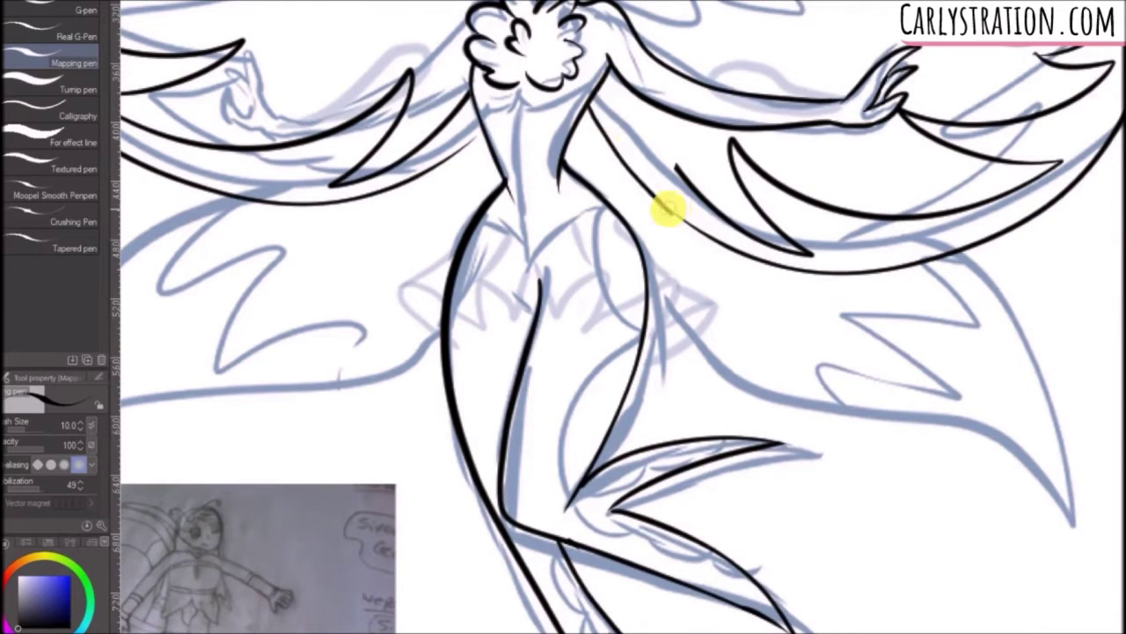
left_click(20, 148)
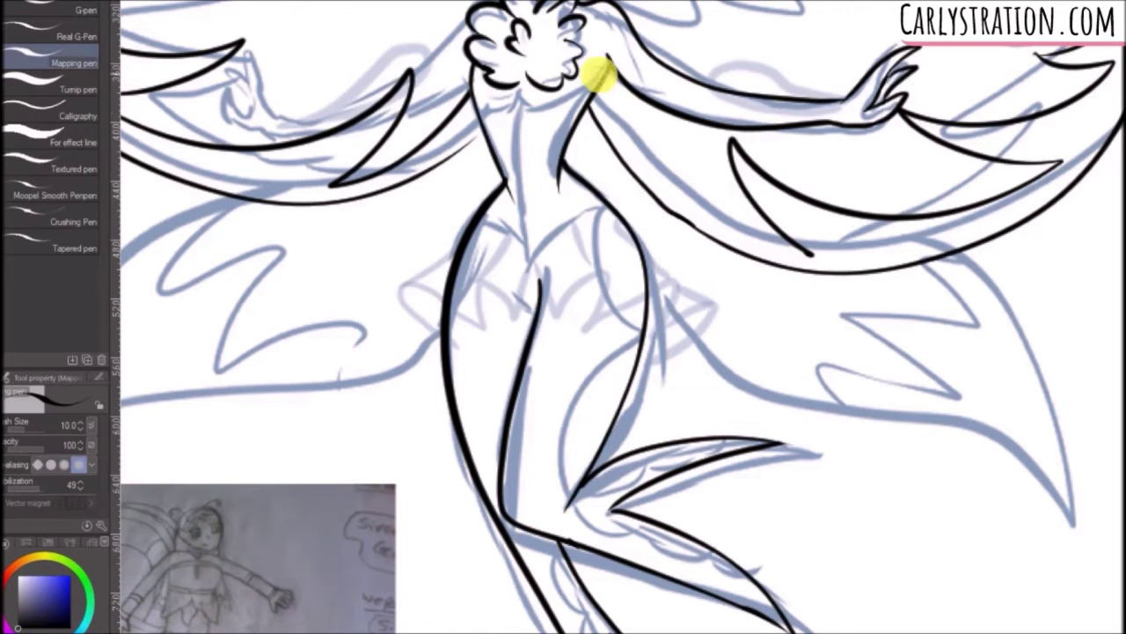
left_click_drag(599, 78, 801, 250)
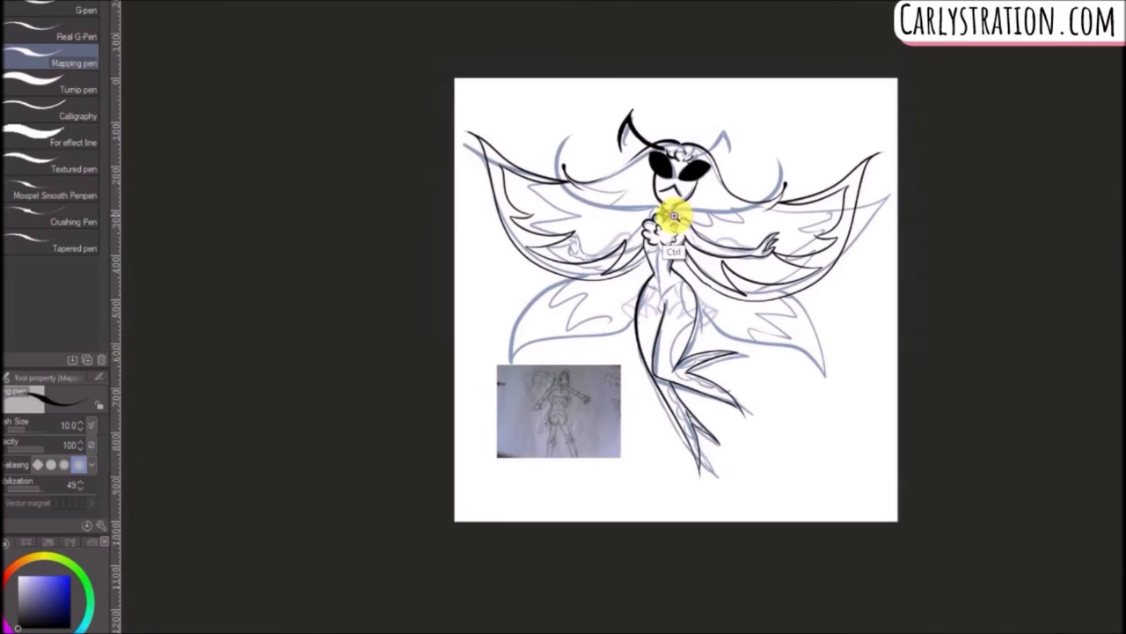
scroll(932, 305, "down", 5)
scroll(489, 227, "up", 2)
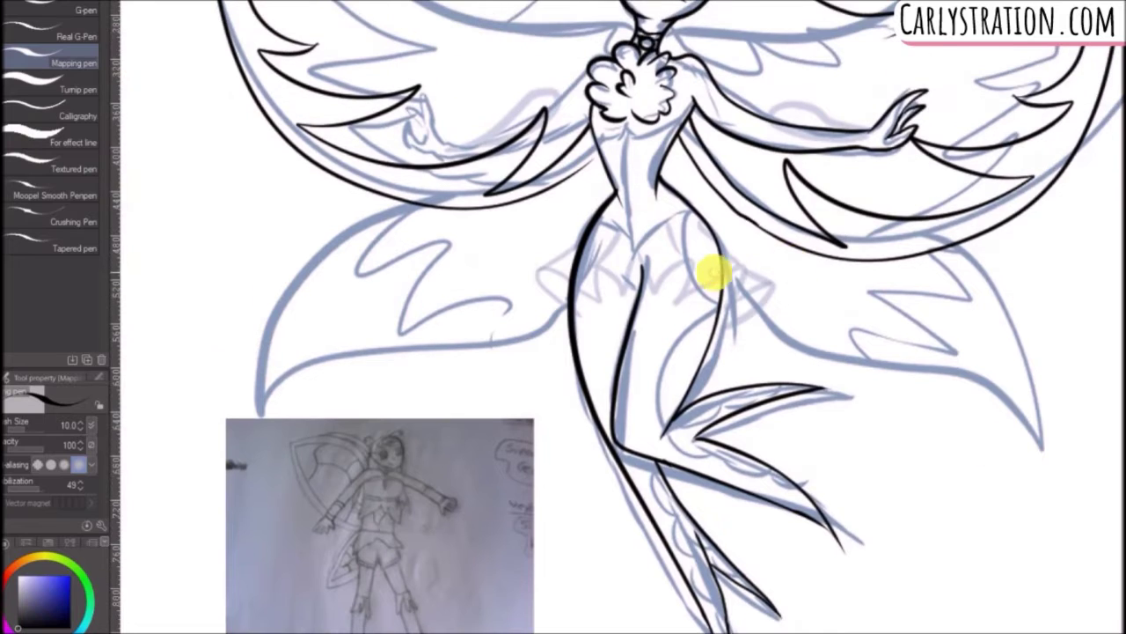
left_click_drag(724, 269, 1010, 459)
left_click_drag(952, 244, 1016, 422)
mouse_move(570, 305)
left_mouse_down()
mouse_move(480, 354)
mouse_move(267, 354)
left_mouse_up()
left_click_drag(422, 206, 257, 301)
key("ctrl+z")
key("ctrl+z")
key("ctrl+z")
key("ctrl+z")
mouse_move(570, 304)
left_mouse_down()
mouse_move(484, 349)
mouse_move(234, 381)
left_mouse_up()
left_click_drag(412, 205, 277, 250)
key("ctrl+z")
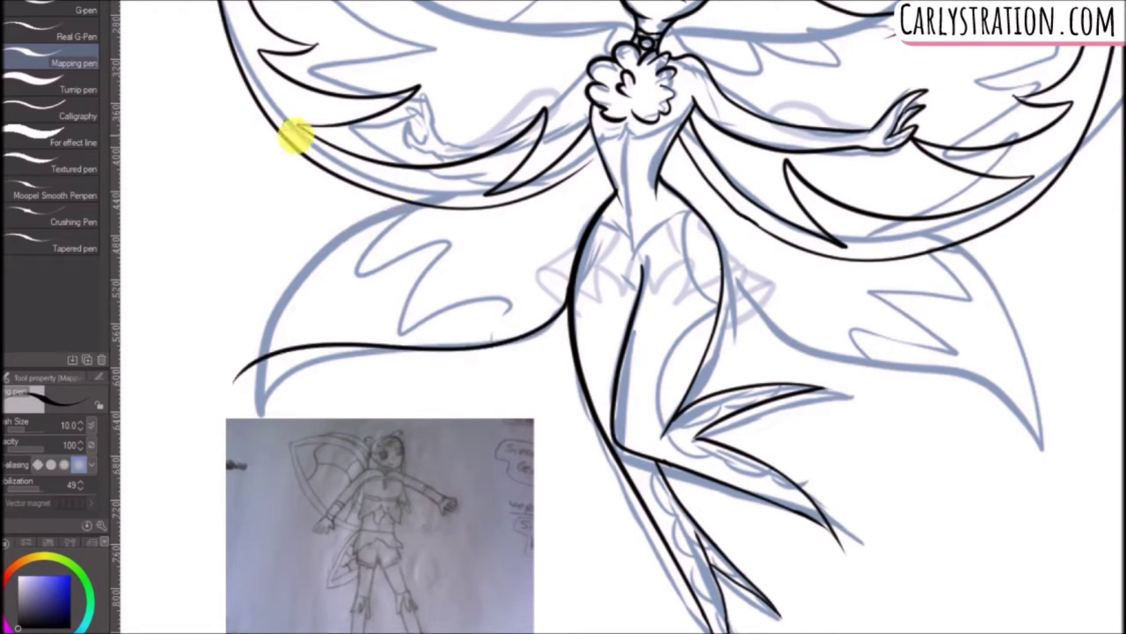
left_click_drag(407, 200, 204, 378)
left_click_drag(723, 305, 931, 379)
left_click_drag(917, 254, 946, 357)
key("ctrl+z")
key("ctrl+z")
key("ctrl+z")
key("ctrl+z")
Ink short curved side and bottom edges for both lower wings, starting from the hips and the upper wings.
left_click_drag(723, 305, 891, 356)
left_click_drag(865, 262, 885, 344)
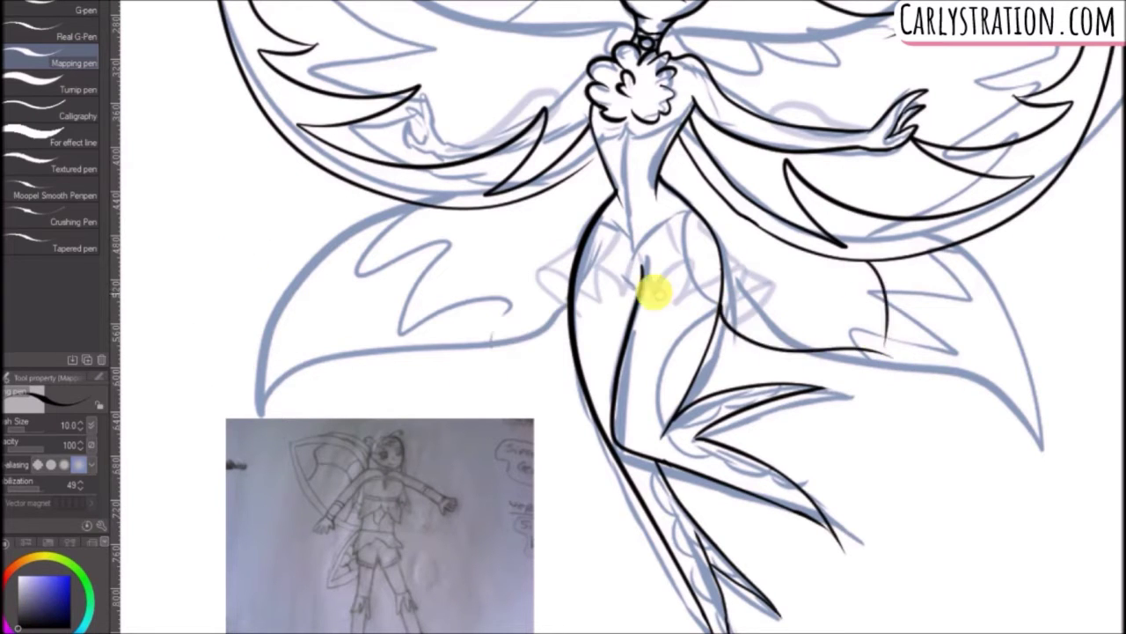
left_click_drag(567, 304, 389, 309)
key("ctrl+z")
left_click_drag(480, 209, 393, 261)
key("ctrl+z")
left_click_drag(446, 209, 387, 301)
Ink a rounded teardrop tail at the outer corner of each lower wing.
scroll(875, 188, "down", 3)
left_click_drag(884, 177, 876, 339)
key("ctrl+z")
left_click_drag(885, 167, 963, 257)
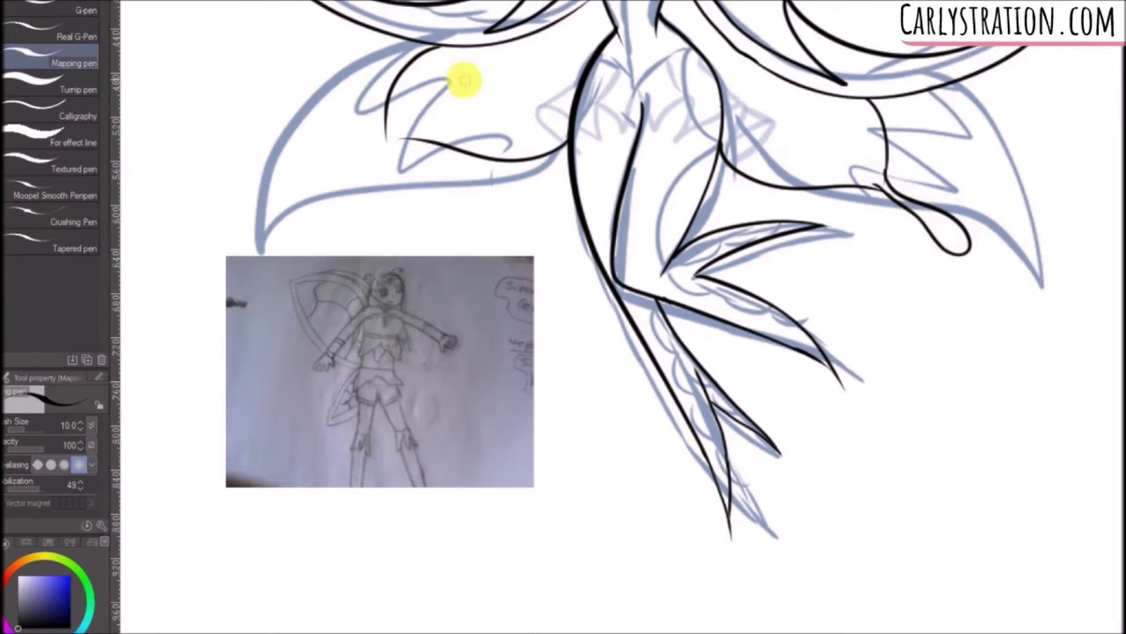
key("ctrl+0")
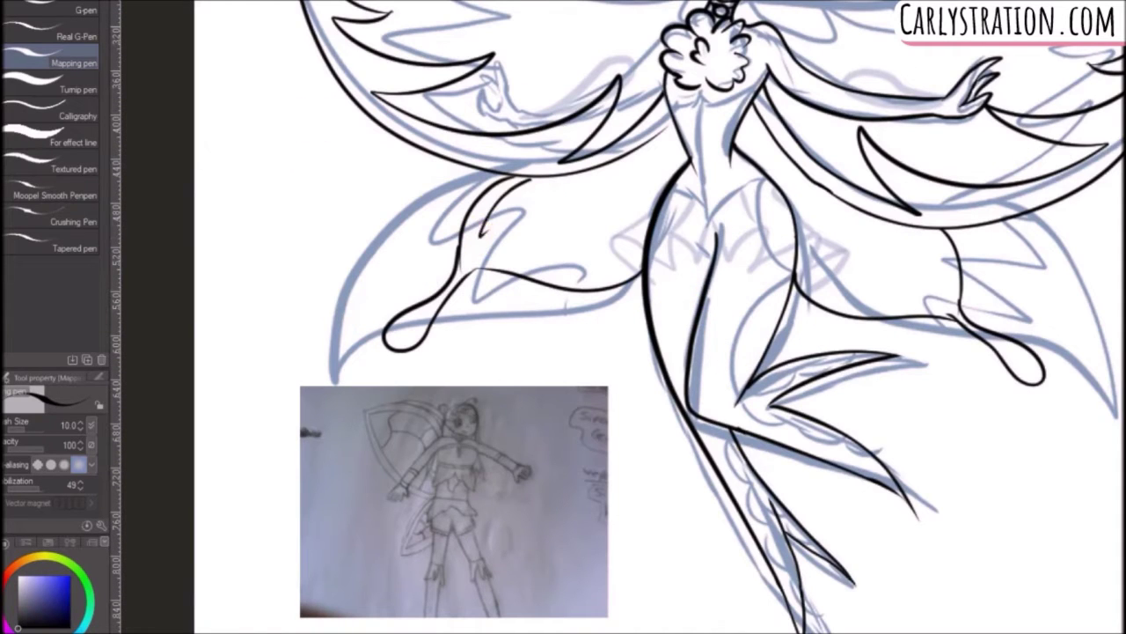
Ink the inner contour of the left lower wing's border, with a small spike at the corner and a curve up to the hip.
key("ctrl+z")
mouse_move(537, 177)
left_mouse_down()
mouse_move(472, 250)
mouse_move(515, 233)
mouse_move(489, 254)
left_mouse_up()
mouse_move(489, 254)
left_mouse_down()
mouse_move(534, 276)
mouse_move(669, 187)
left_mouse_up()
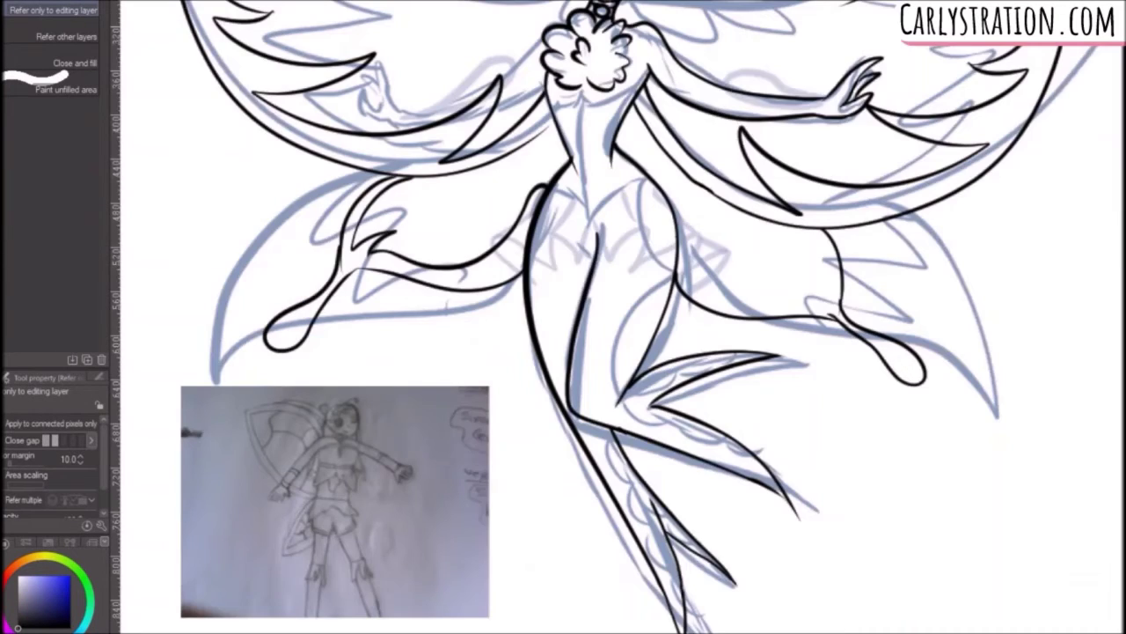
Fill the left lower wing's border and teardrop tail with solid black.
left_click(350, 254)
left_click(312, 304)
left_click(343, 260)
key("ctrl+z")
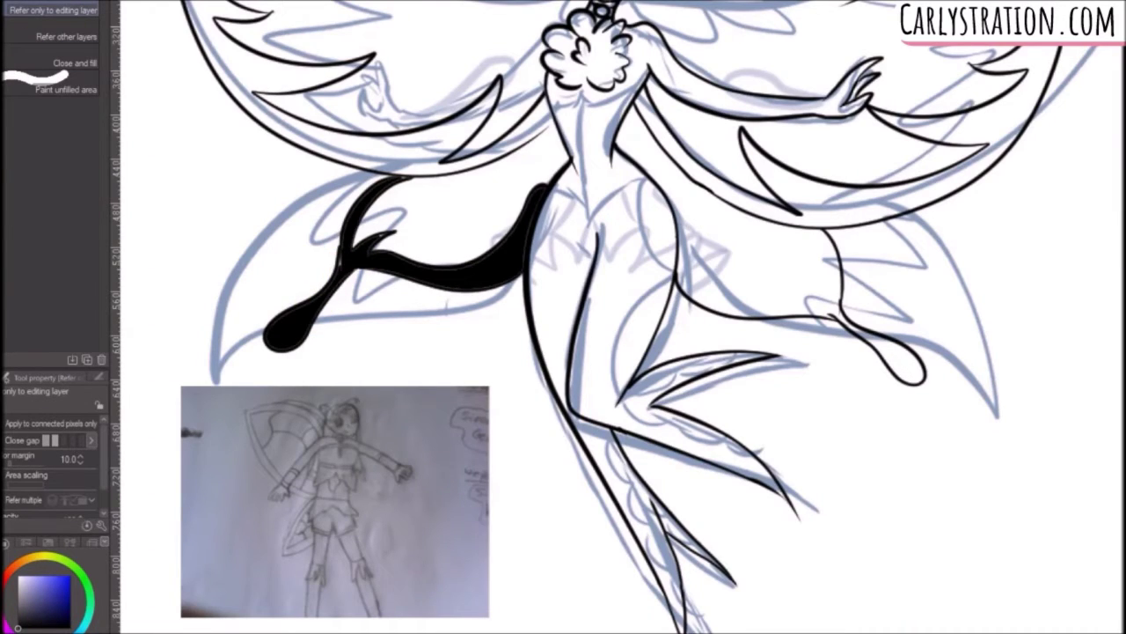
Ink the matching inner contour of the right lower wing's border, including the corner spike and the curve up to the hip.
key("p")
left_click_drag(645, 174, 830, 303)
key("ctrl+z")
mouse_move(800, 226)
left_mouse_down()
mouse_move(831, 276)
mouse_move(799, 280)
left_mouse_up()
mouse_move(799, 279)
left_mouse_down()
mouse_move(779, 307)
mouse_move(685, 201)
left_mouse_up()
key("ctrl+z")
key("ctrl+z")
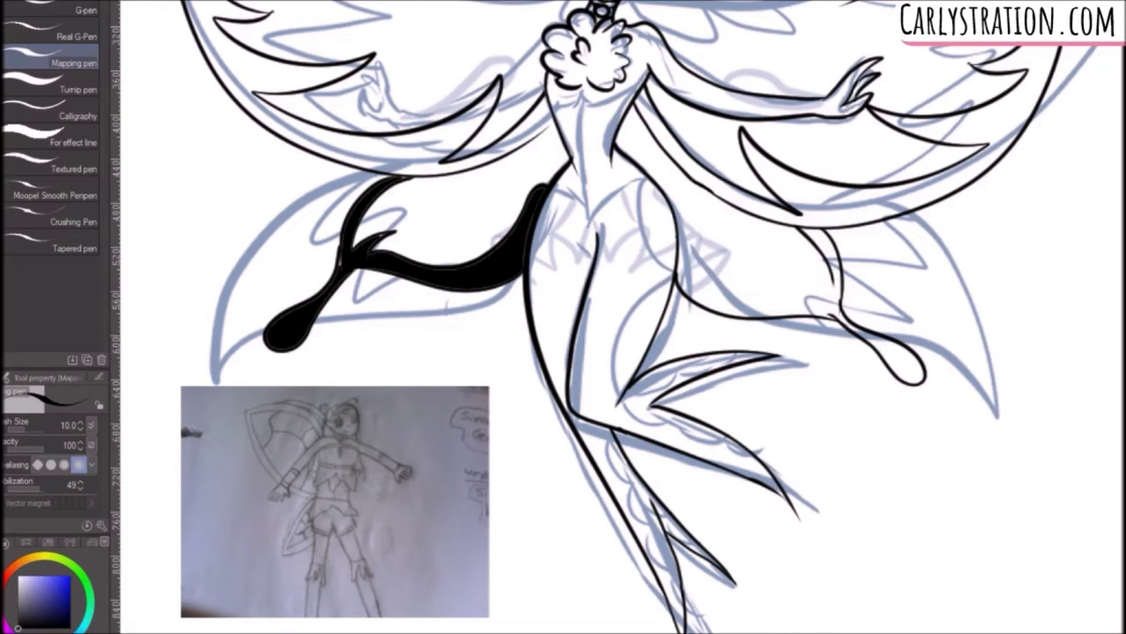
left_click_drag(798, 279, 812, 303)
mouse_move(813, 303)
left_mouse_down()
mouse_move(673, 212)
mouse_move(691, 236)
left_mouse_up()
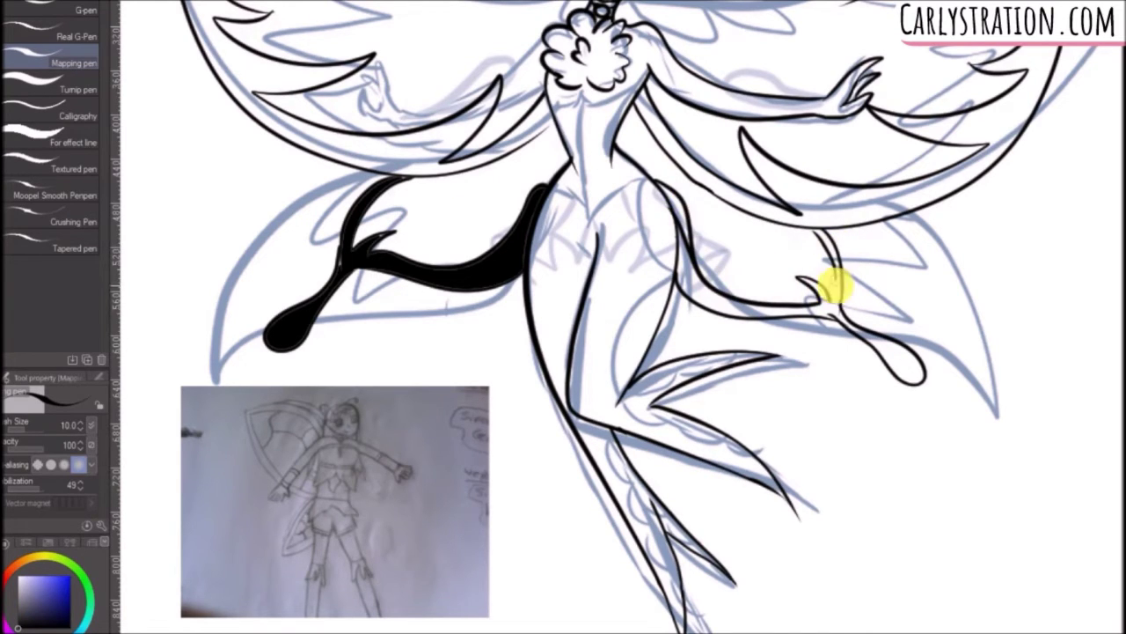
Fill the right lower wing's border and teardrop tail with solid black.
key("g")
left_click(900, 354)
left_click(681, 208)
left_click(748, 307)
key("ctrl+z")
key("ctrl+z")
key("ctrl+z")
key("ctrl+z")
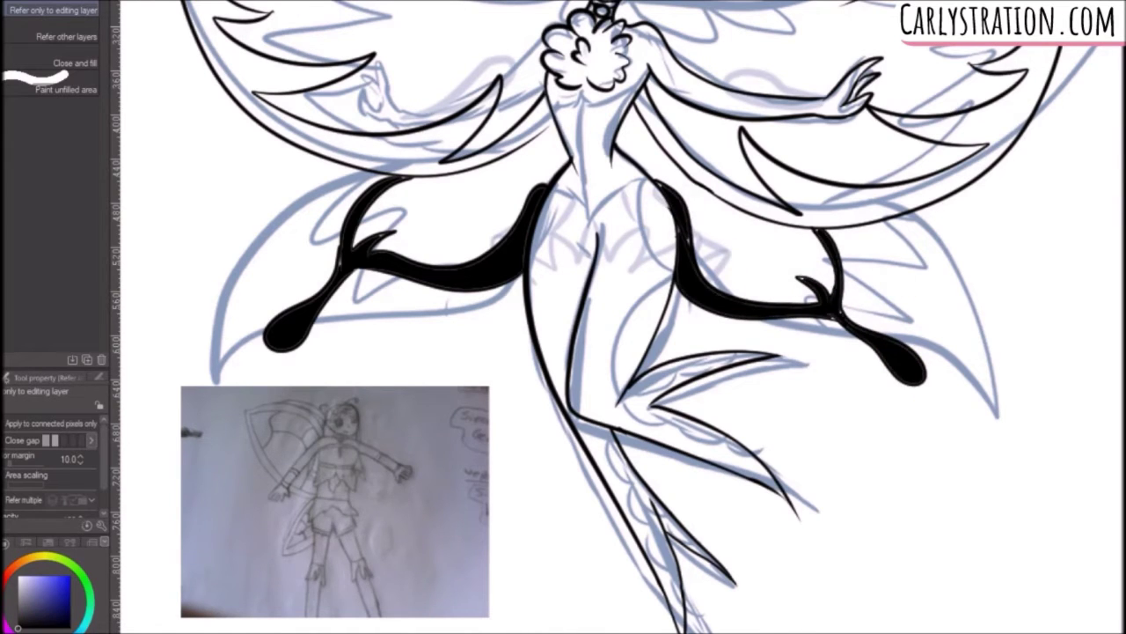
Try filling the borders of both upper wings with solid black.
scroll(563, 317, "up", 4)
left_click(1047, 238)
left_click(182, 221)
key("ctrl+z")
key("p")
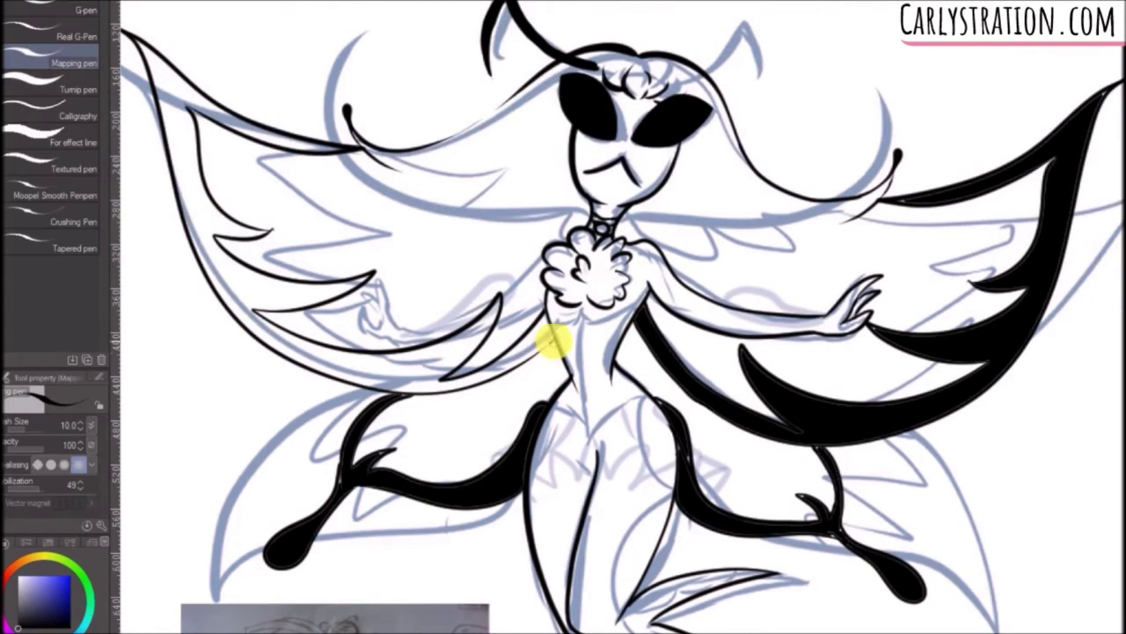
key("g")
left_click(261, 291)
Ink a pointed lock under the left side of the hair and try filling that hair with solid black.
key("p")
mouse_move(384, 163)
left_mouse_down()
mouse_move(536, 221)
mouse_move(578, 217)
mouse_move(515, 172)
left_mouse_up()
key("ctrl+z")
left_click_drag(427, 201, 548, 241)
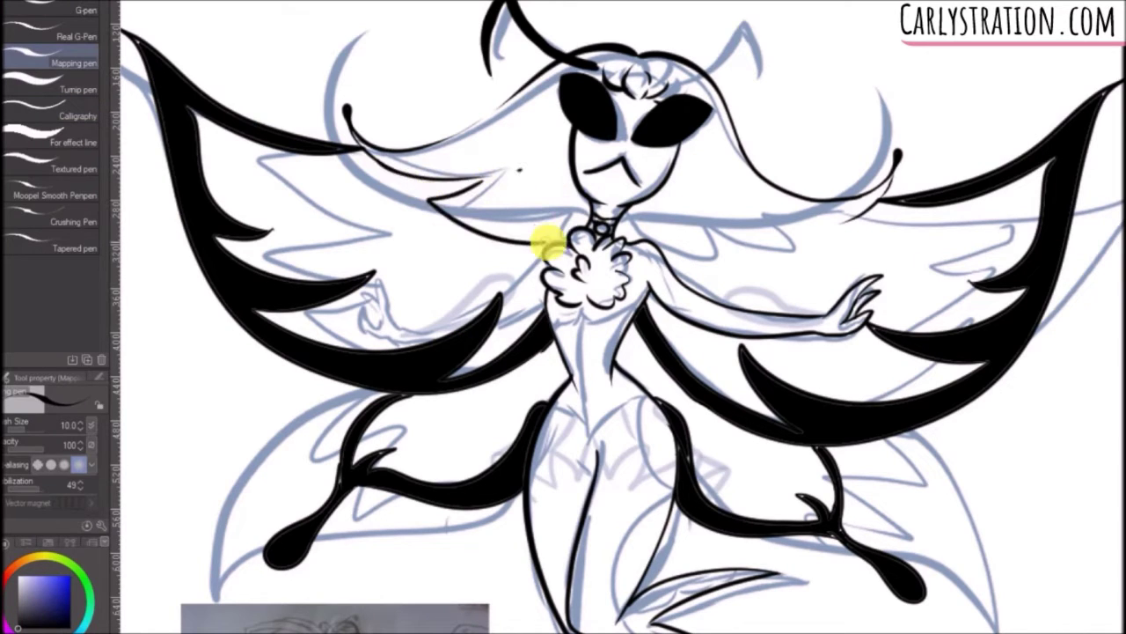
key("g")
left_click(528, 159)
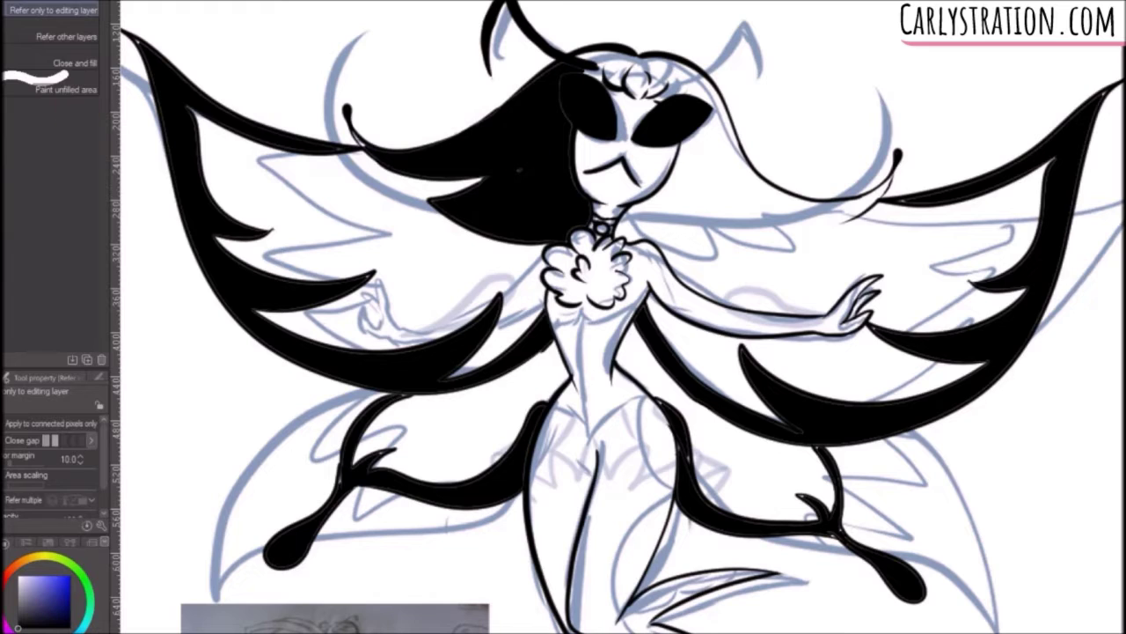
key("e")
left_click_drag(461, 146, 563, 189)
key("ctrl+z")
key("ctrl+z")
key("p")
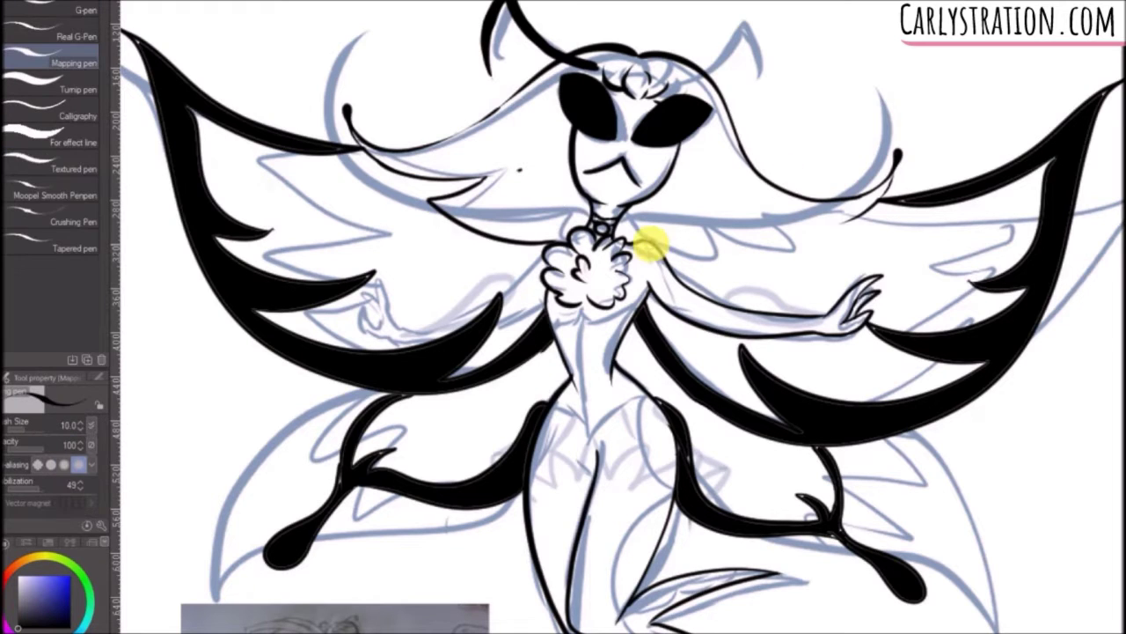
Ink a pointed lock under the right side of the hair, running from the shoulder to the curled hair end.
left_click_drag(696, 258, 778, 254)
left_click_drag(779, 254, 706, 214)
mouse_move(706, 214)
left_mouse_down()
mouse_move(820, 226)
mouse_move(863, 215)
left_mouse_up()
scroll(855, 183, "down", 3)
scroll(855, 183, "up", 1)
Try a white fill on the left upper wing's border, and undo back to unfilled upper wings without the hair locks.
key("x")
key("g")
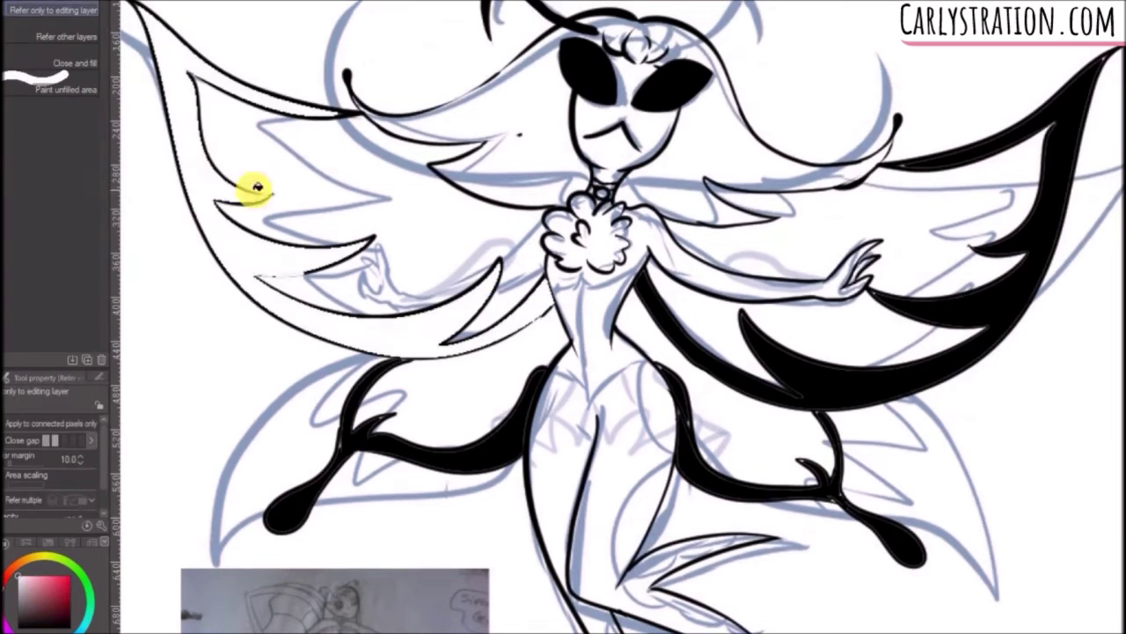
key("ctrl+z")
key("p")
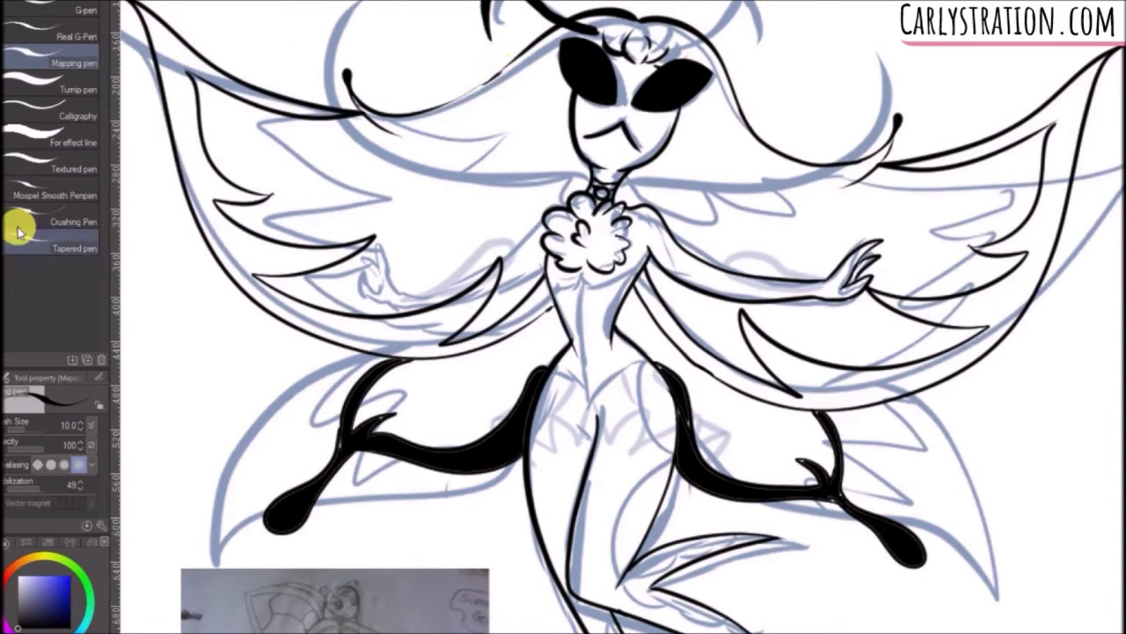
Try extra strokes along the left hair outline with test fills of the hair, and undo them.
key("g")
left_click(398, 139)
key("ctrl+z")
key("p")
left_click_drag(408, 136, 530, 46)
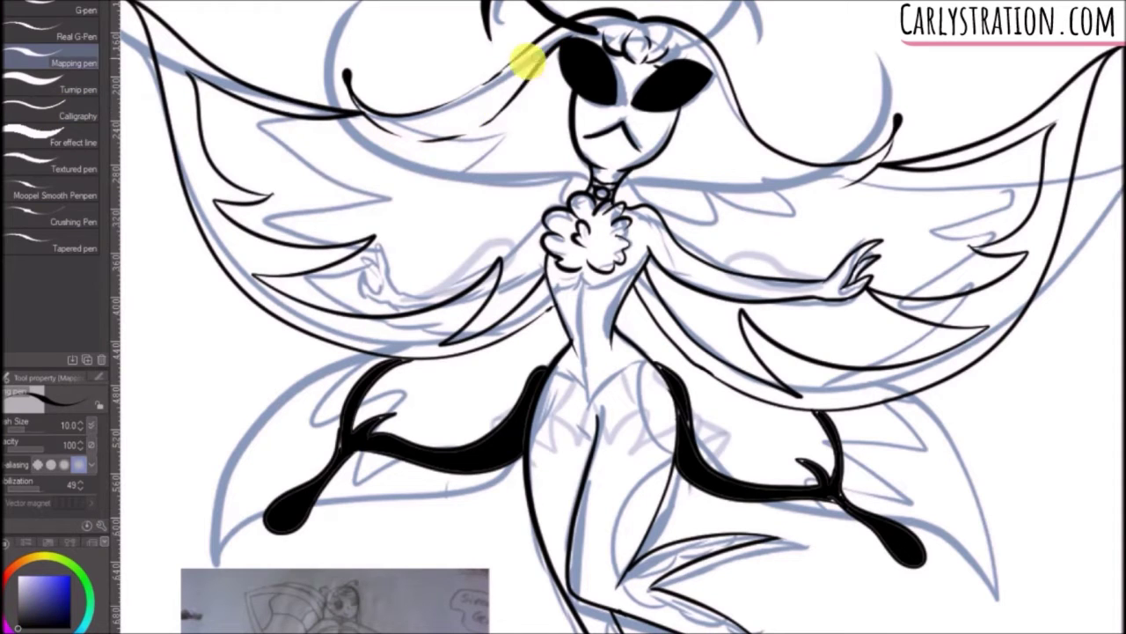
left_click_drag(478, 126, 435, 140)
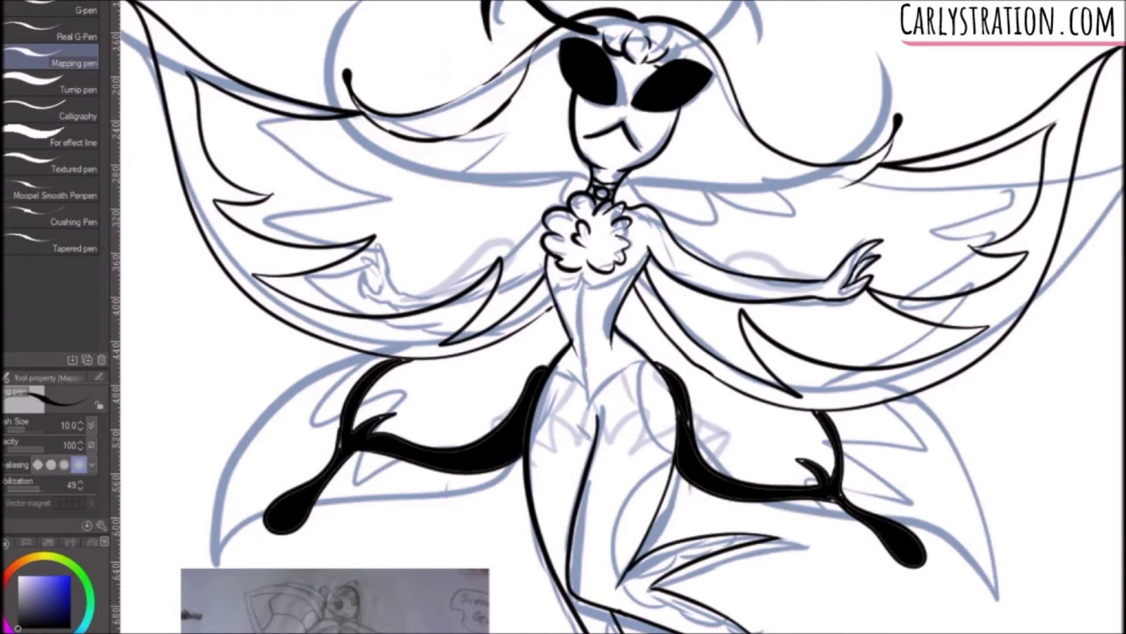
key("g")
left_click(440, 117)
key("ctrl+z")
key("ctrl+z")
key("p")
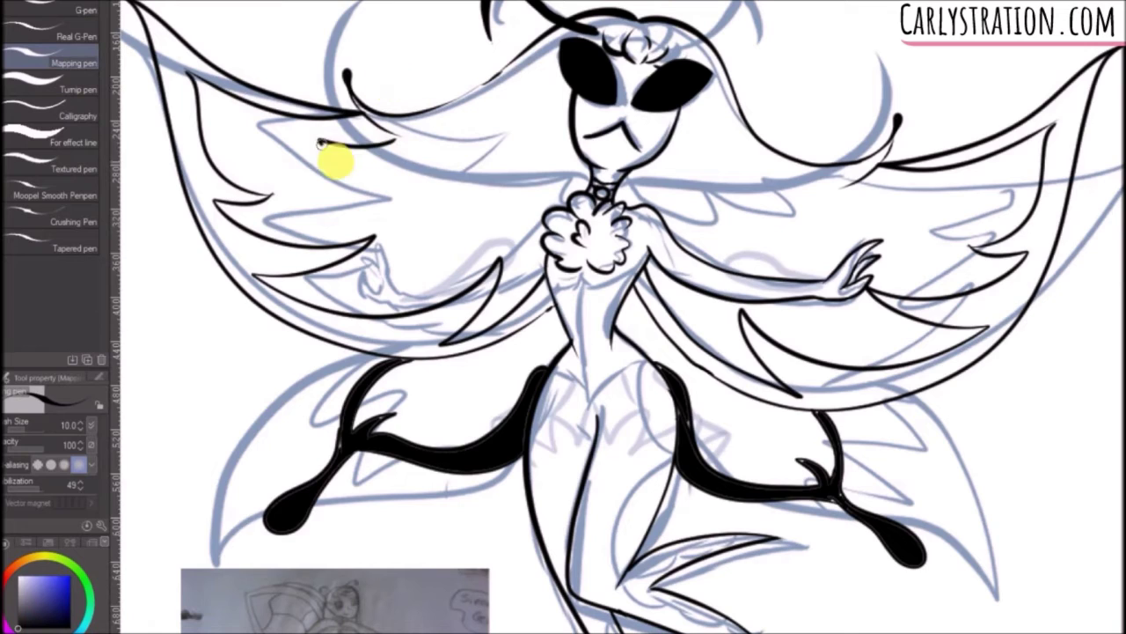
key("ctrl+z")
key("ctrl+z")
key("ctrl+z")
key("ctrl+z")
key("ctrl+z")
key("ctrl+z")
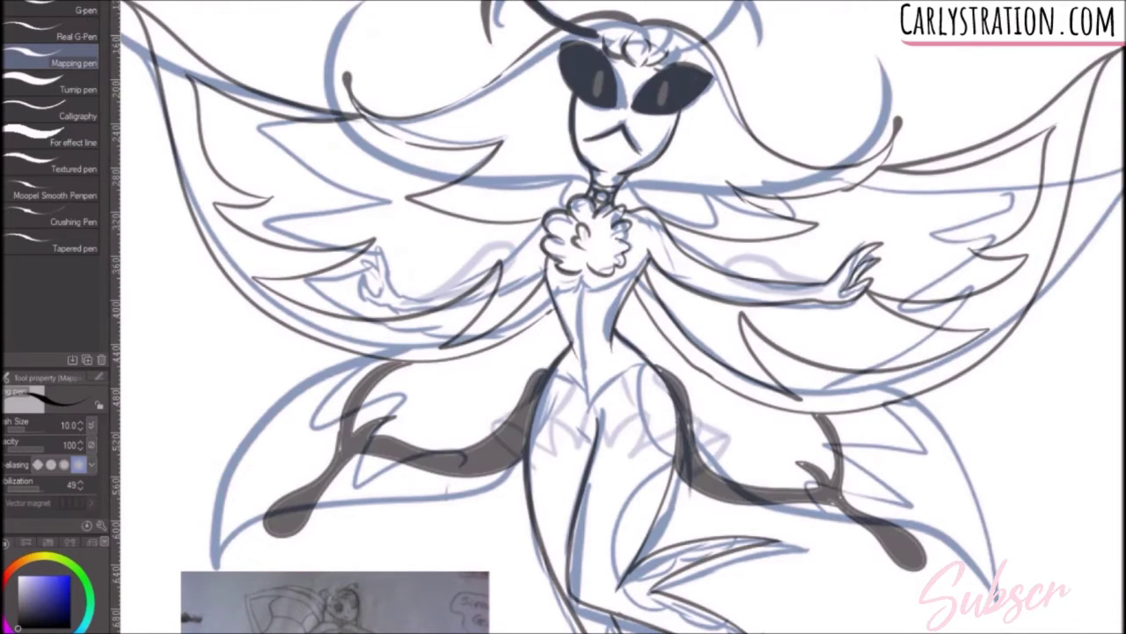
Lasso the inked right arm and place a horizontally flipped copy over the left arm sketch.
mouse_move(377, 249)
left_mouse_down()
mouse_move(434, 291)
mouse_move(537, 214)
left_mouse_up()
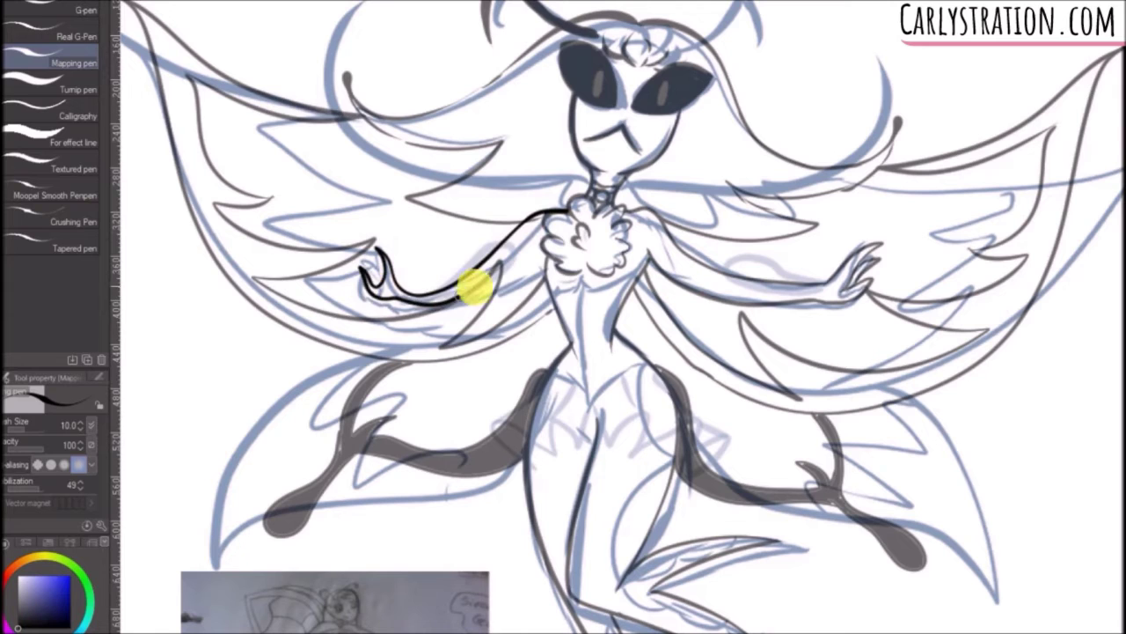
key("m")
mouse_move(642, 237)
left_mouse_down()
mouse_move(855, 242)
mouse_move(678, 212)
left_mouse_up()
key("ctrl+t")
left_click(26, 425)
mouse_move(787, 282)
left_mouse_down()
mouse_move(541, 296)
mouse_move(468, 272)
left_mouse_up()
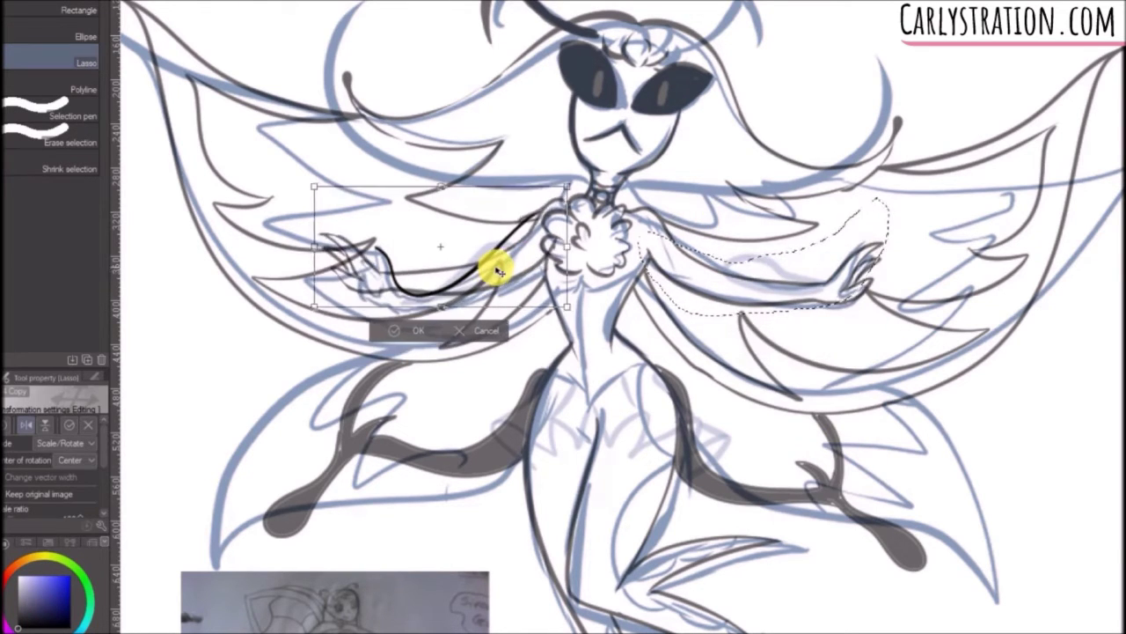
key("Return")
key("ctrl+d")
Remove the freehand left arm lines and delete the selected layer.
key("e")
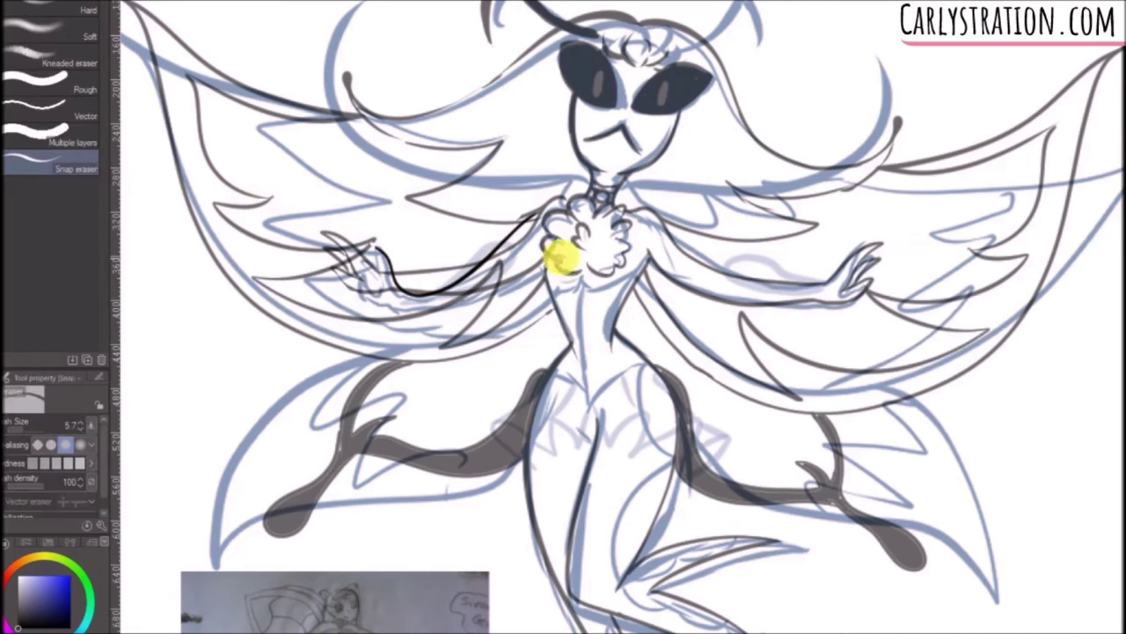
key("ctrl+z")
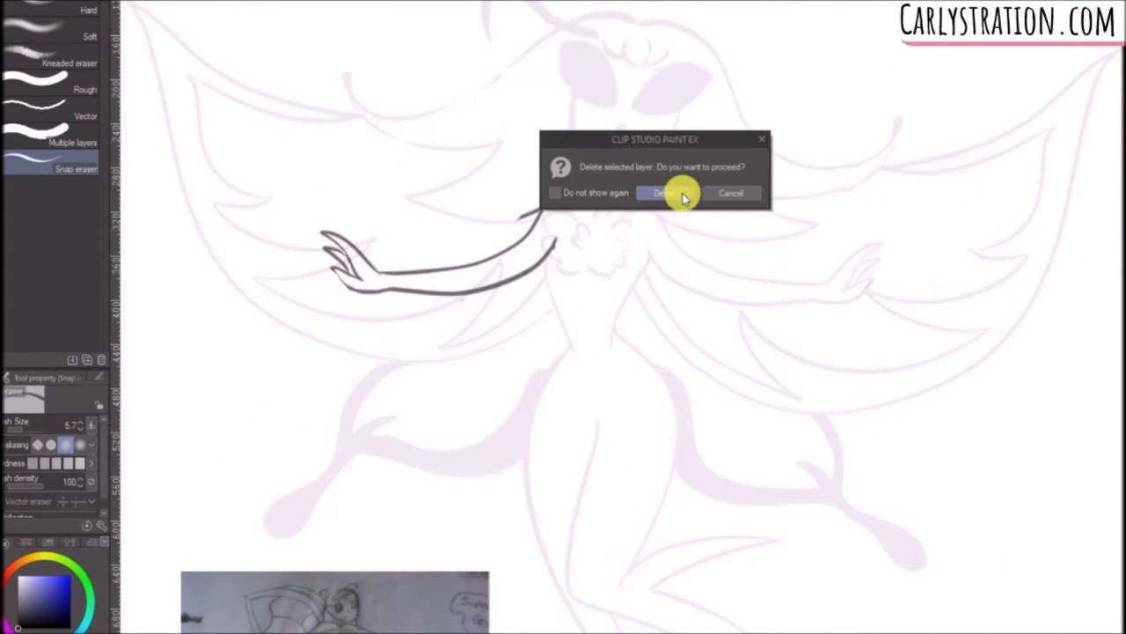
left_click(685, 198)
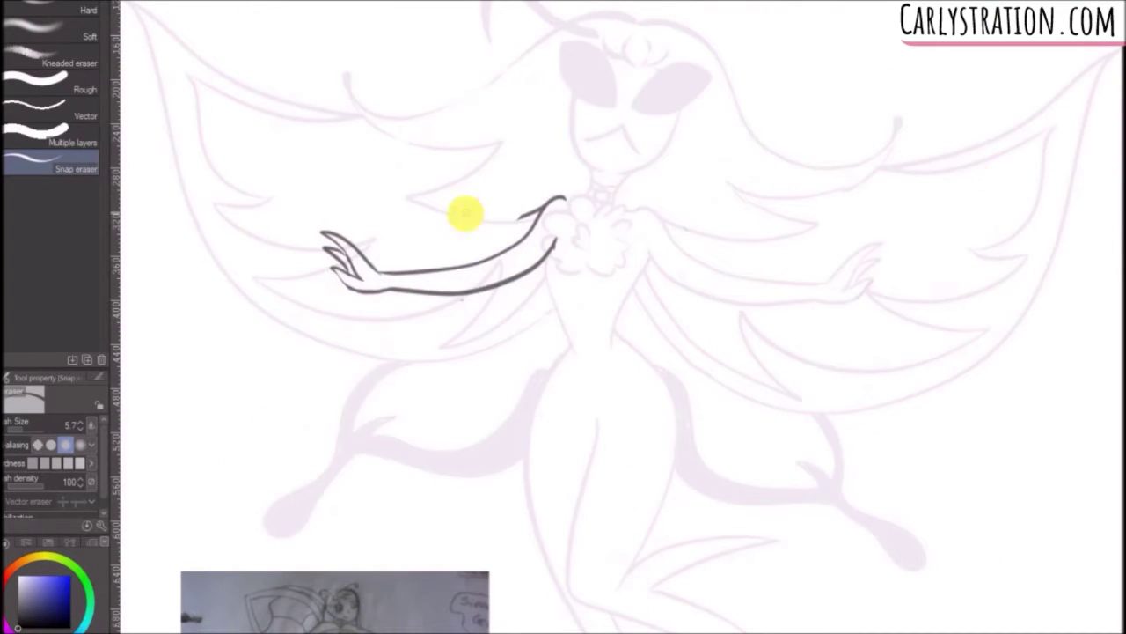
Ink the lowest finger and the underside of the left hand over the mirrored arm guide.
left_click(410, 244, "ctrl")
left_click(410, 244, "ctrl")
left_click(410, 244, "ctrl")
key("p")
mouse_move(830, 128)
left_mouse_down()
mouse_move(798, 121)
mouse_move(647, 255)
left_mouse_up()
key("ctrl+z")
left_click_drag(285, 337, 191, 307)
mouse_move(191, 307)
left_mouse_down()
mouse_move(229, 337)
mouse_move(334, 356)
left_mouse_up()
left_click_drag(190, 204, 266, 332)
left_click_drag(194, 205, 326, 318)
left_click_drag(237, 206, 322, 314)
key("ctrl+z")
key("ctrl+z")
key("ctrl+z")
key("ctrl+z")
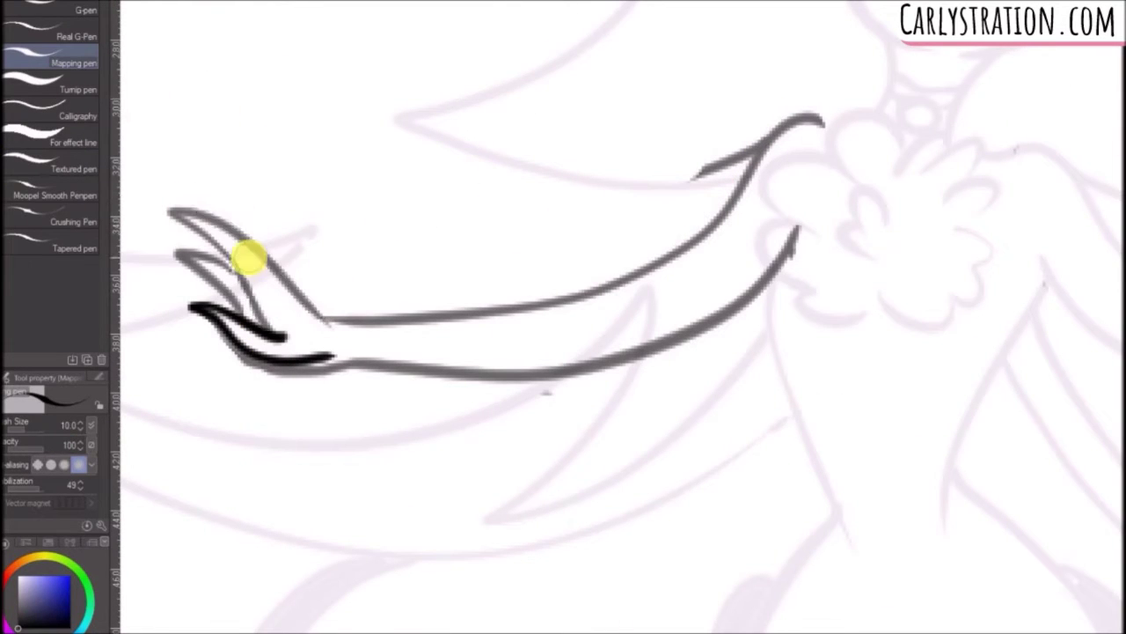
Ink the left arm's lower contour from the wrist to the chest fluff and add a line in the palm.
mouse_move(242, 353)
left_mouse_down()
mouse_move(704, 342)
mouse_move(799, 246)
left_mouse_up()
left_click_drag(851, 119, 689, 208)
key("ctrl+z")
mouse_move(266, 331)
left_mouse_down()
mouse_move(222, 248)
mouse_move(326, 317)
left_mouse_up()
Ink the upper fingers of the left hand, redoing strokes until they taper toward the fingertips.
mouse_move(231, 204)
left_mouse_down()
mouse_move(318, 282)
mouse_move(293, 156)
left_mouse_up()
key("ctrl+z")
left_click_drag(293, 156, 263, 236)
key("ctrl+z")
key("ctrl+z")
left_click_drag(262, 324, 165, 234)
mouse_move(164, 231)
left_mouse_down()
mouse_move(263, 241)
mouse_move(259, 325)
left_mouse_up()
key("ctrl+z")
key("ctrl+z")
left_click_drag(191, 218, 236, 238)
key("ctrl+z")
key("ctrl+z")
mouse_move(167, 220)
left_mouse_down()
mouse_move(232, 234)
mouse_move(246, 320)
left_mouse_up()
mouse_move(321, 314)
left_mouse_down()
mouse_move(512, 308)
mouse_move(788, 112)
mouse_move(637, 261)
mouse_move(330, 314)
left_mouse_up()
key("ctrl+z")
Save the drawing and erase the wing lines that run through the left arm.
key("ctrl+s")
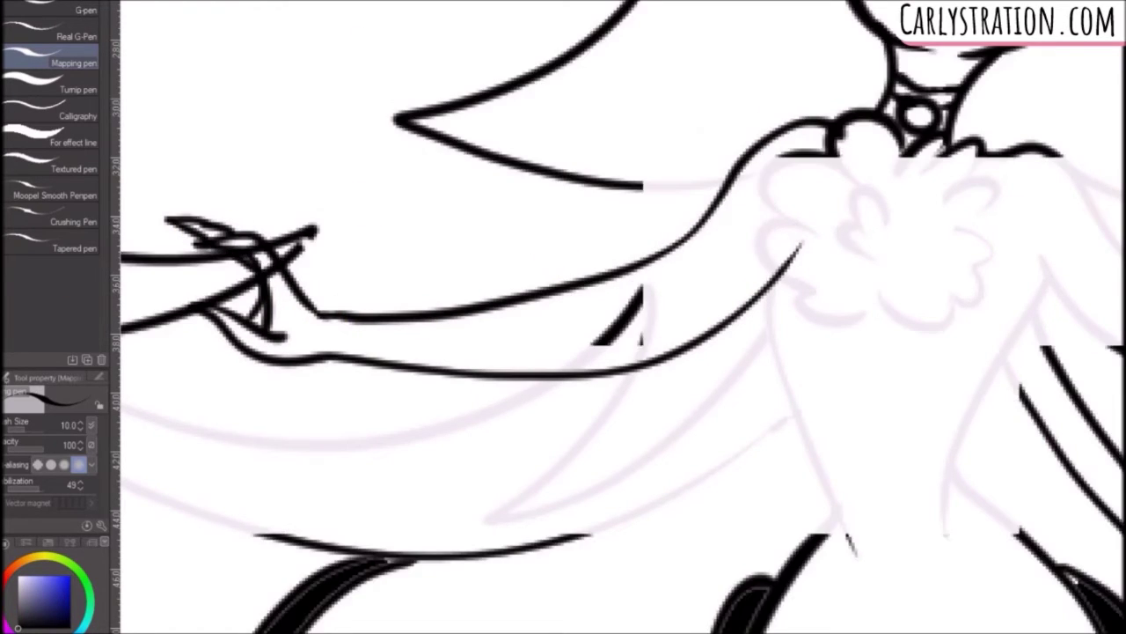
key("e")
mouse_move(652, 289)
left_mouse_down()
mouse_move(561, 359)
mouse_move(643, 319)
mouse_move(669, 330)
left_mouse_up()
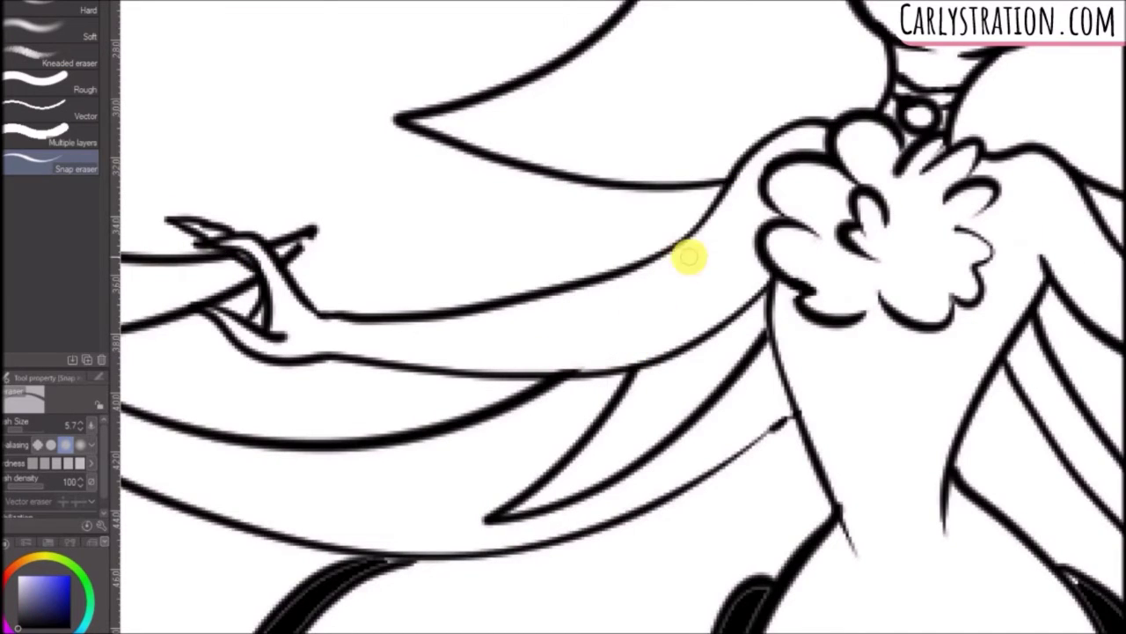
Ink the right antenna from the hairline up to its point and down its curved tip, thickening the tip.
scroll(800, 432, "down", 4)
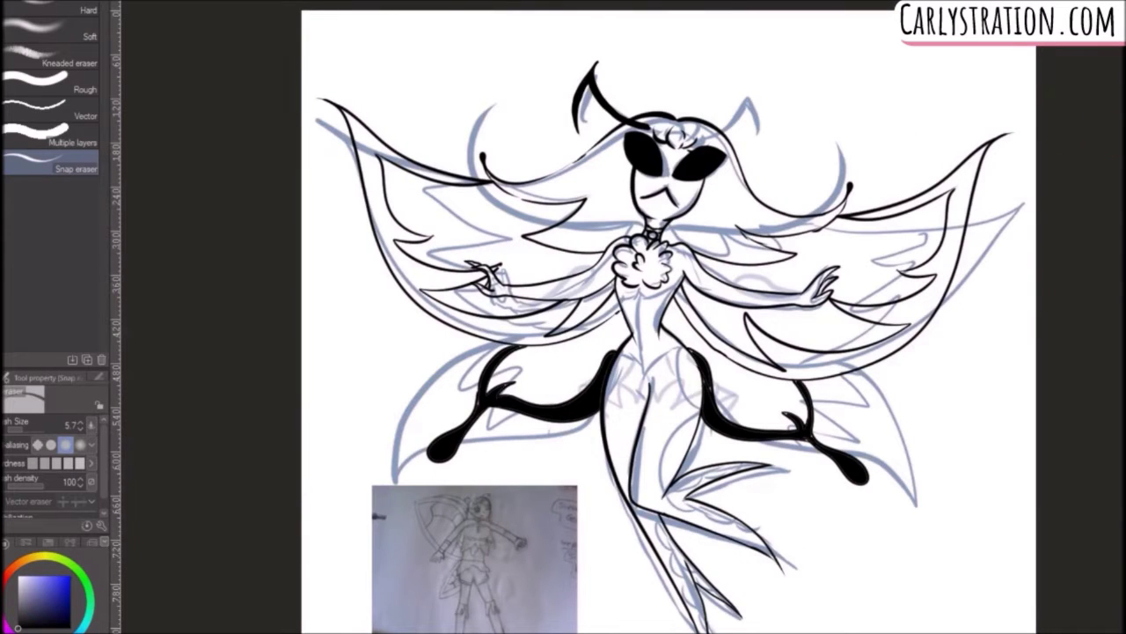
scroll(675, 187, "up", 3)
key("p")
scroll(805, 232, "up", 3)
mouse_move(725, 256)
left_mouse_down()
mouse_move(846, 153)
mouse_move(836, 290)
left_mouse_up()
mouse_move(737, 255)
left_mouse_down()
mouse_move(783, 241)
mouse_move(841, 167)
left_mouse_up()
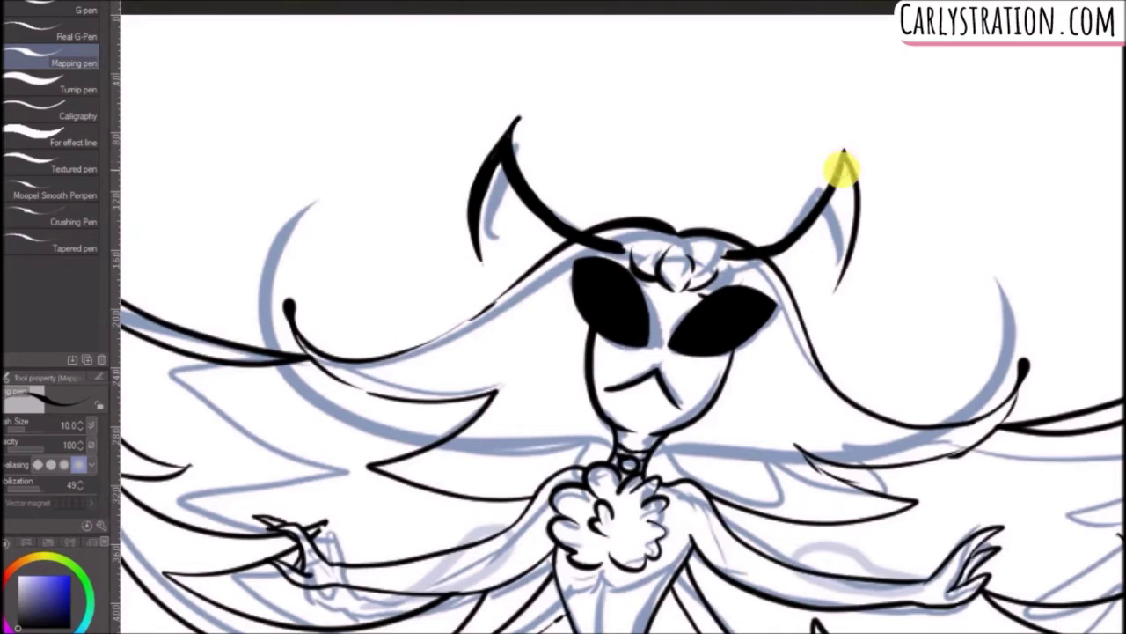
mouse_move(836, 291)
left_mouse_down()
mouse_move(842, 162)
mouse_move(764, 252)
left_mouse_up()
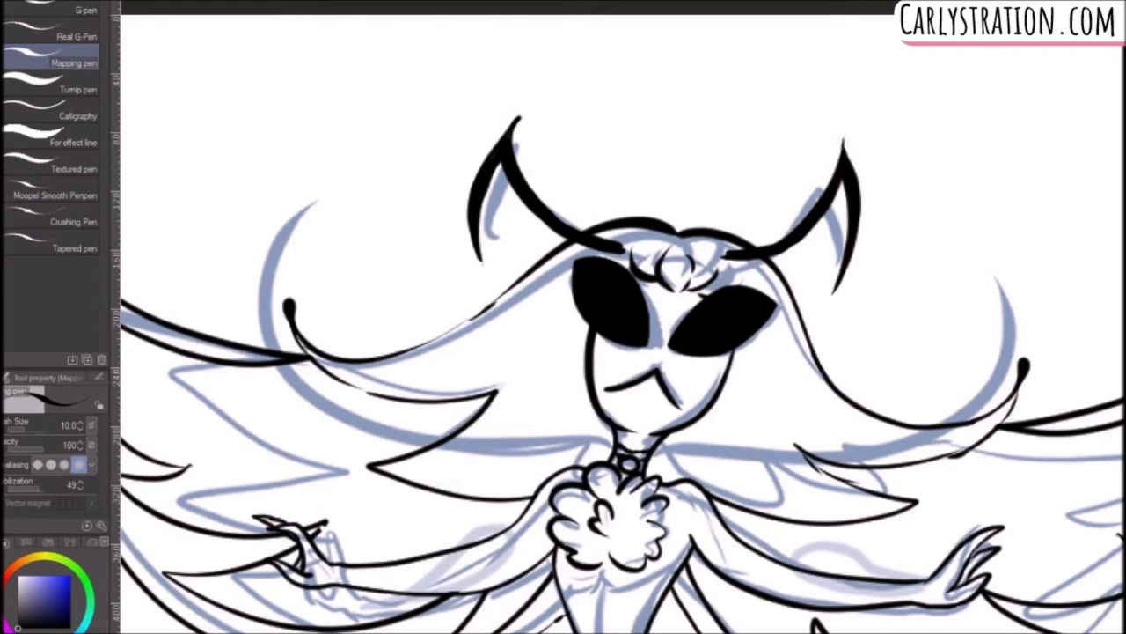
mouse_move(845, 136)
left_mouse_down()
mouse_move(852, 177)
mouse_move(838, 168)
left_mouse_up()
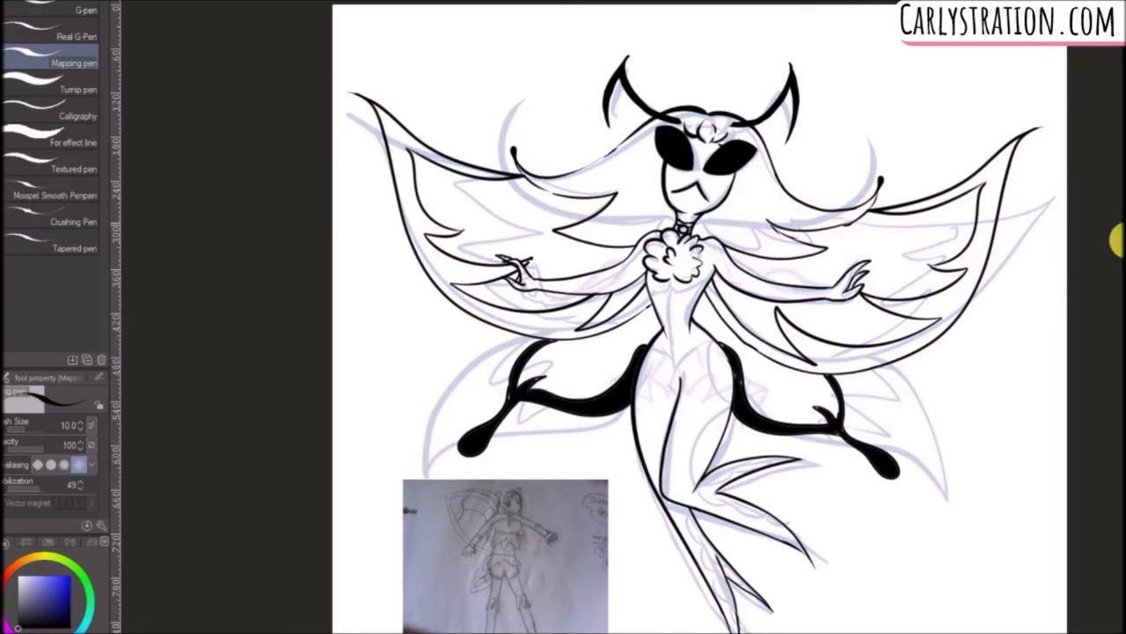
Ink the neckline curve below the chest fluff and the upper part of the bodice's centre seam.
left_click(678, 338, "ctrl")
left_click(679, 338, "ctrl")
left_click_drag(666, 208, 752, 201)
mouse_move(661, 218)
left_mouse_down()
mouse_move(633, 226)
mouse_move(678, 330)
left_mouse_up()
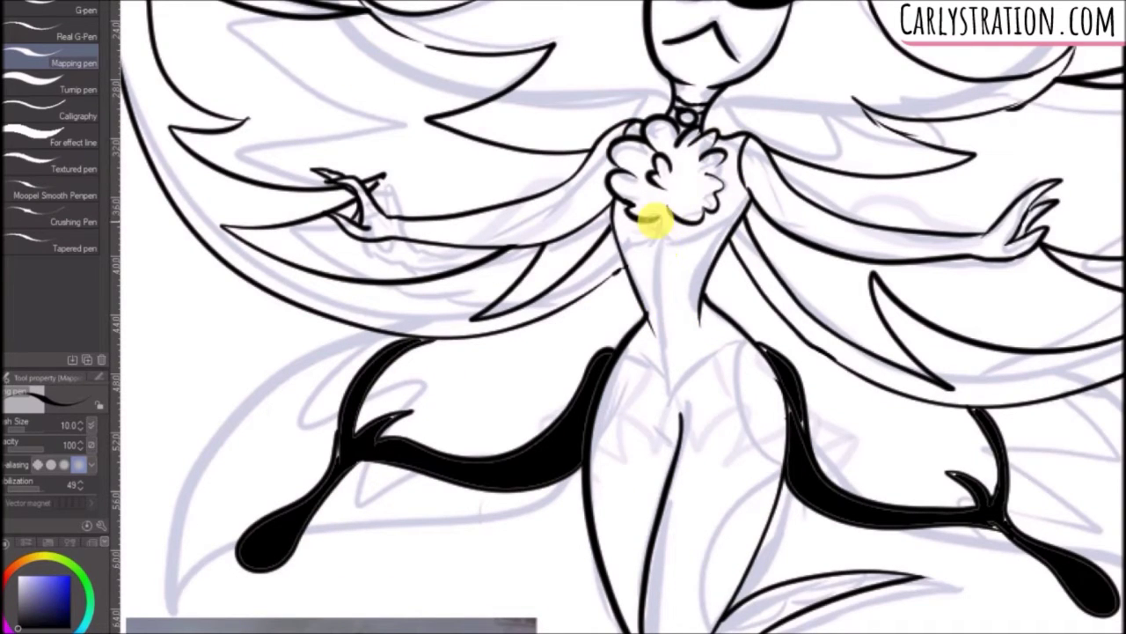
scroll(651, 140, "down", 3)
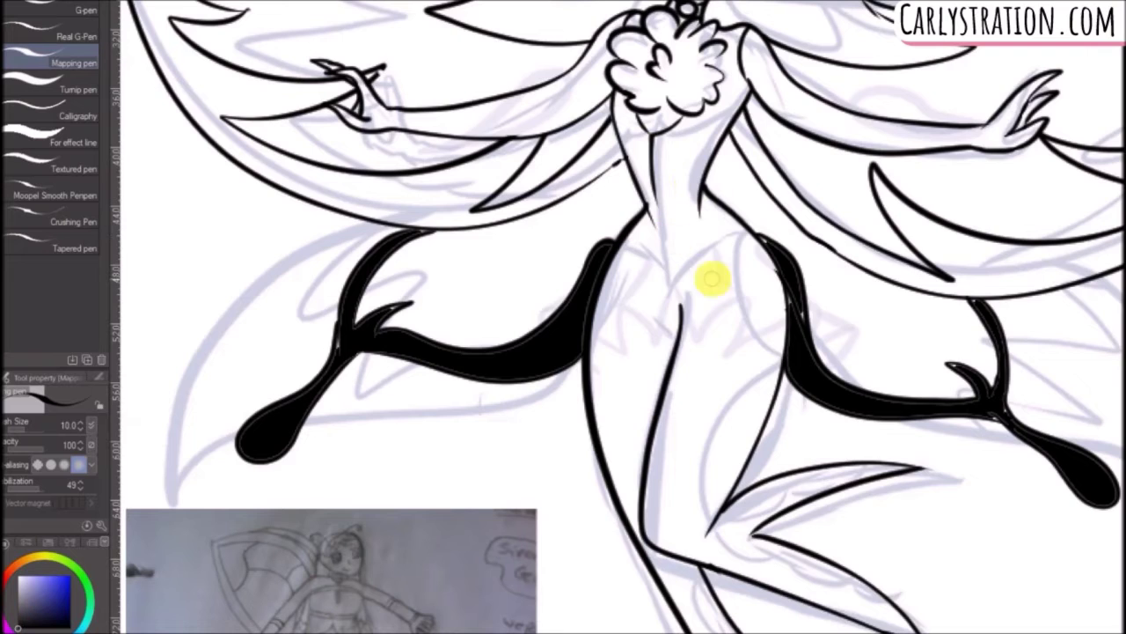
Ink the bodice's V-shaped hem across the hips and extend the centre seam down to its point.
left_click_drag(673, 269, 706, 355)
left_click_drag(725, 317, 722, 359)
key("ctrl+z")
key("ctrl+z")
left_click_drag(673, 285, 746, 248)
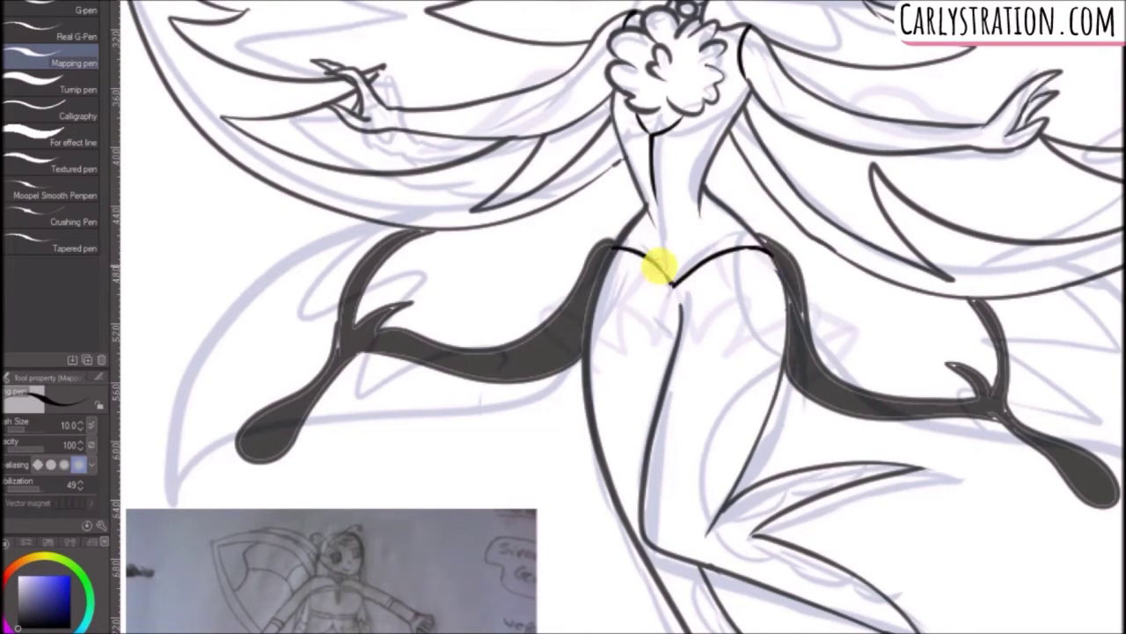
left_click_drag(687, 325, 691, 356)
left_click_drag(733, 315, 792, 346)
left_click_drag(674, 283, 652, 190)
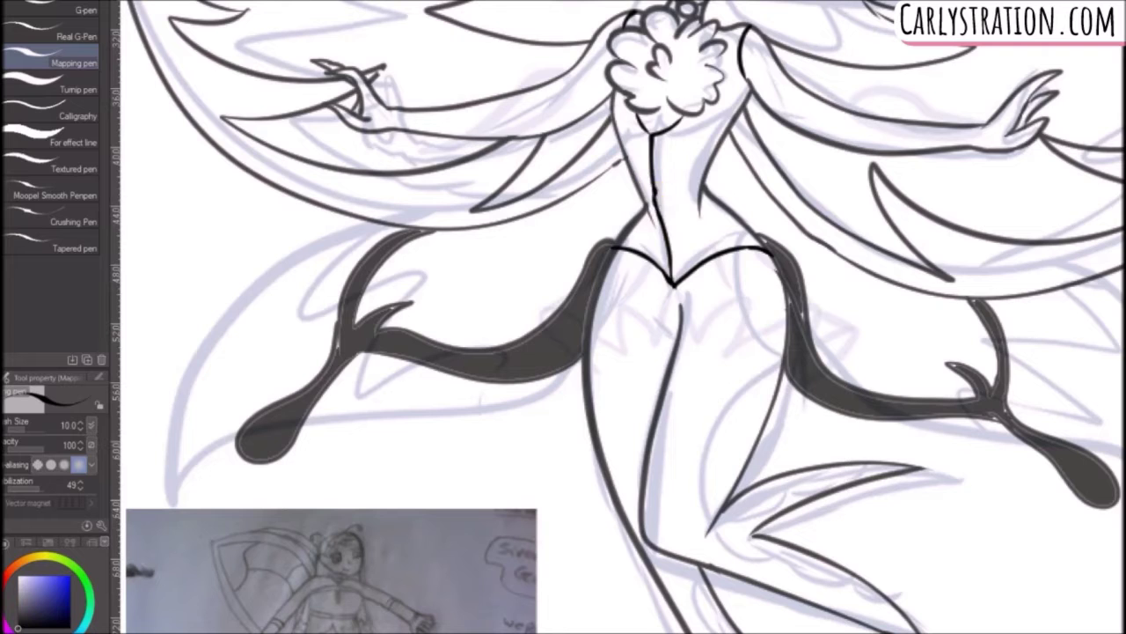
Outline a short ruffled skirt with pointed folds below the bodice hem in orange.
scroll(880, 242, "up", 2)
left_click(19, 565)
mouse_move(689, 355)
left_mouse_down()
mouse_move(787, 390)
mouse_move(754, 325)
mouse_move(731, 390)
mouse_move(662, 377)
mouse_move(596, 384)
mouse_move(583, 319)
mouse_move(581, 362)
left_mouse_up()
key("ctrl+z")
mouse_move(673, 327)
left_mouse_down()
mouse_move(648, 380)
mouse_move(614, 367)
left_mouse_up()
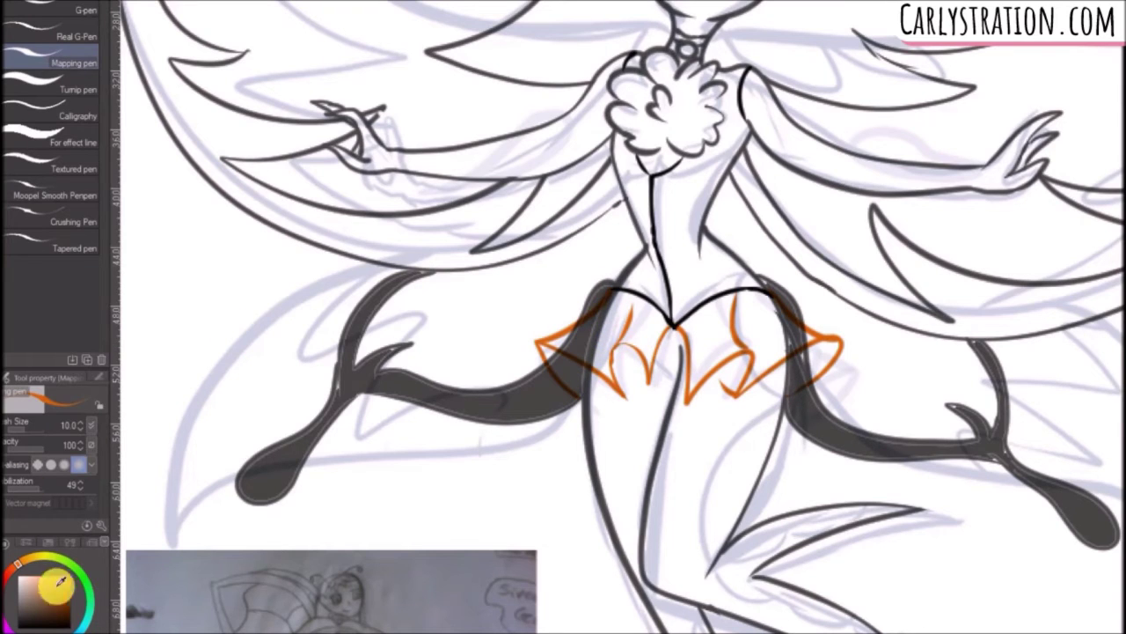
key("ctrl+y")
Paint the skirt's interior solid orange with a brush size of about 52.6.
left_click(55, 424)
mouse_move(656, 314)
left_mouse_down()
mouse_move(592, 349)
mouse_move(700, 318)
mouse_move(754, 371)
mouse_move(813, 329)
mouse_move(750, 352)
left_mouse_up()
left_click(656, 334, "alt")
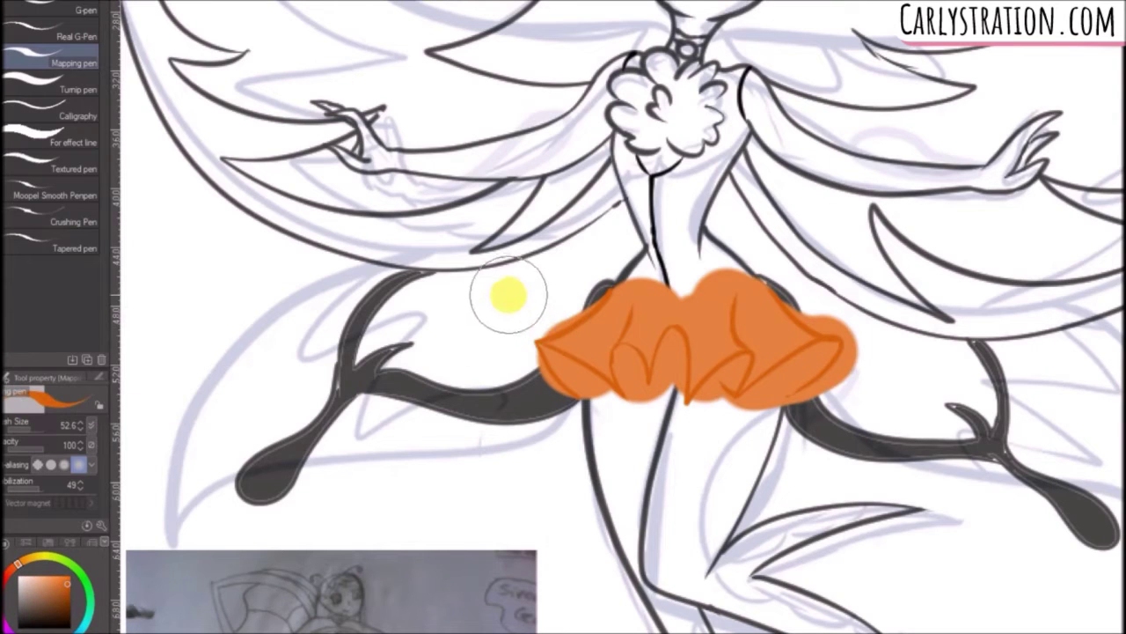
left_click_drag(621, 248, 632, 250)
mouse_move(727, 387)
left_mouse_down()
mouse_move(638, 352)
mouse_move(717, 353)
mouse_move(617, 380)
mouse_move(633, 347)
mouse_move(614, 347)
mouse_move(626, 394)
left_mouse_up()
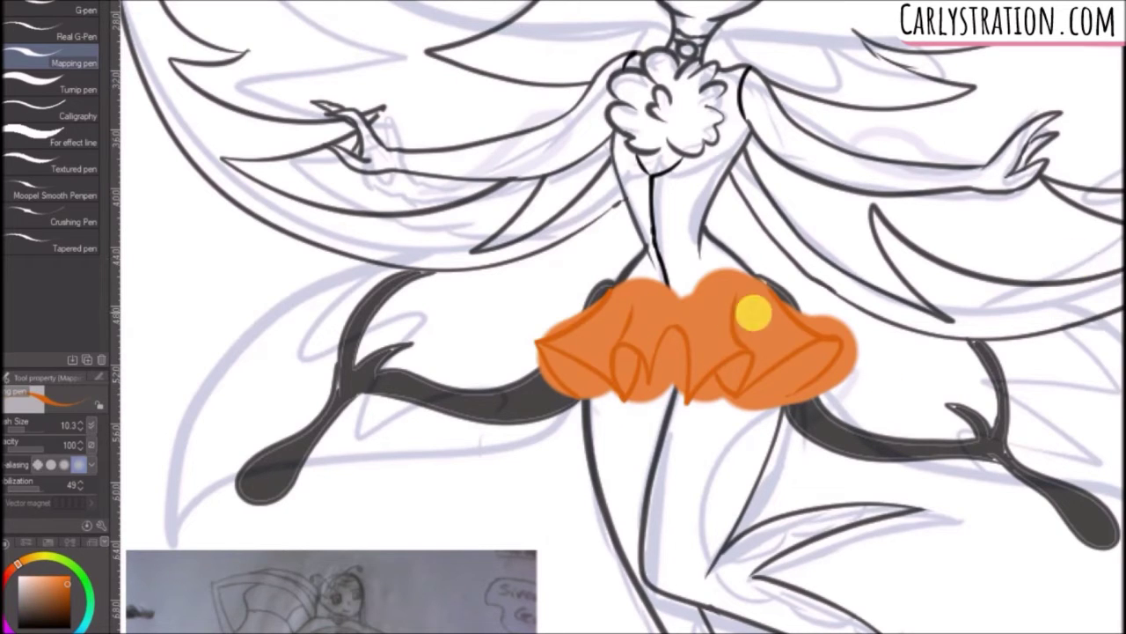
Erase the orange paint that spills outside the skirt's outline, between the folds and above the hem.
key("e")
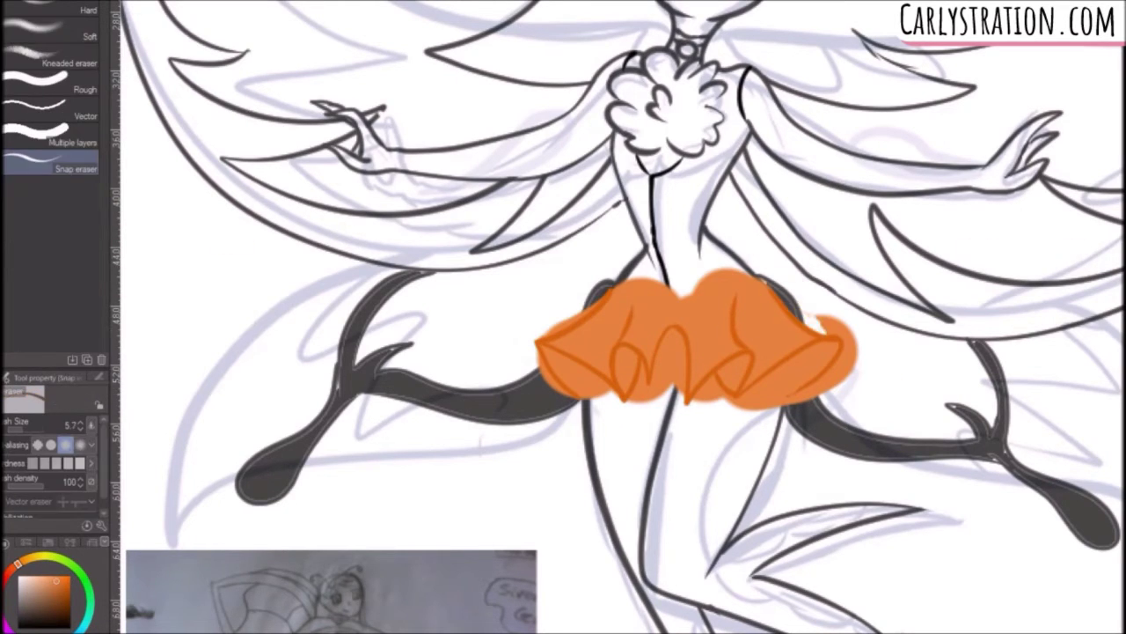
mouse_move(832, 321)
left_mouse_down()
mouse_move(807, 305)
mouse_move(850, 349)
mouse_move(812, 390)
mouse_move(782, 370)
left_mouse_up()
left_click_drag(658, 376, 668, 343)
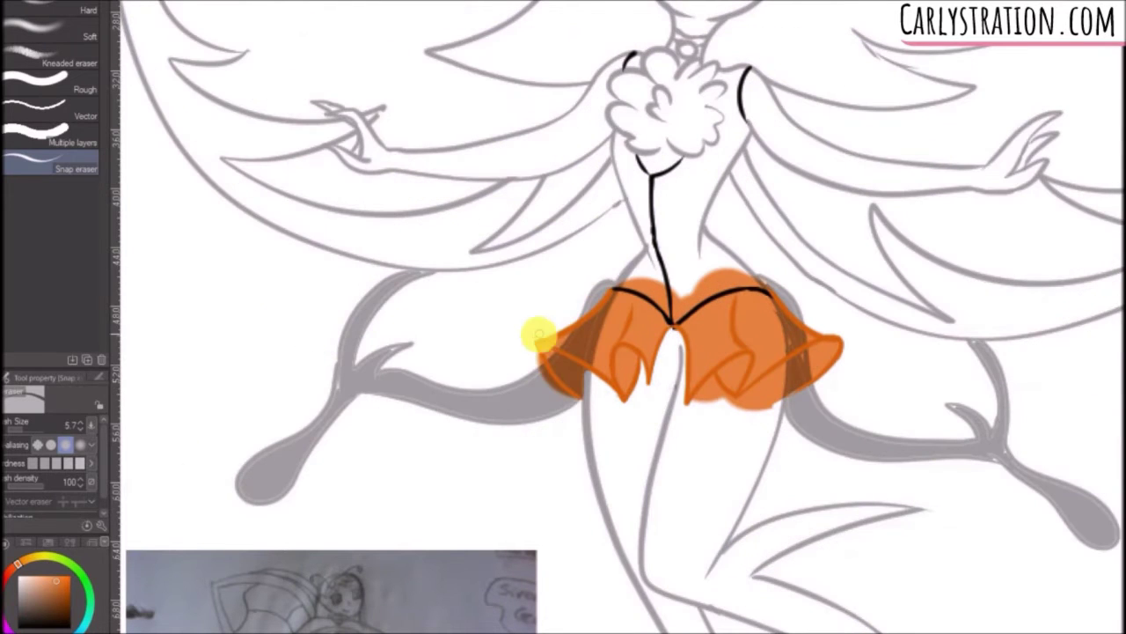
mouse_move(668, 385)
left_mouse_down()
mouse_move(784, 365)
mouse_move(748, 411)
left_mouse_up()
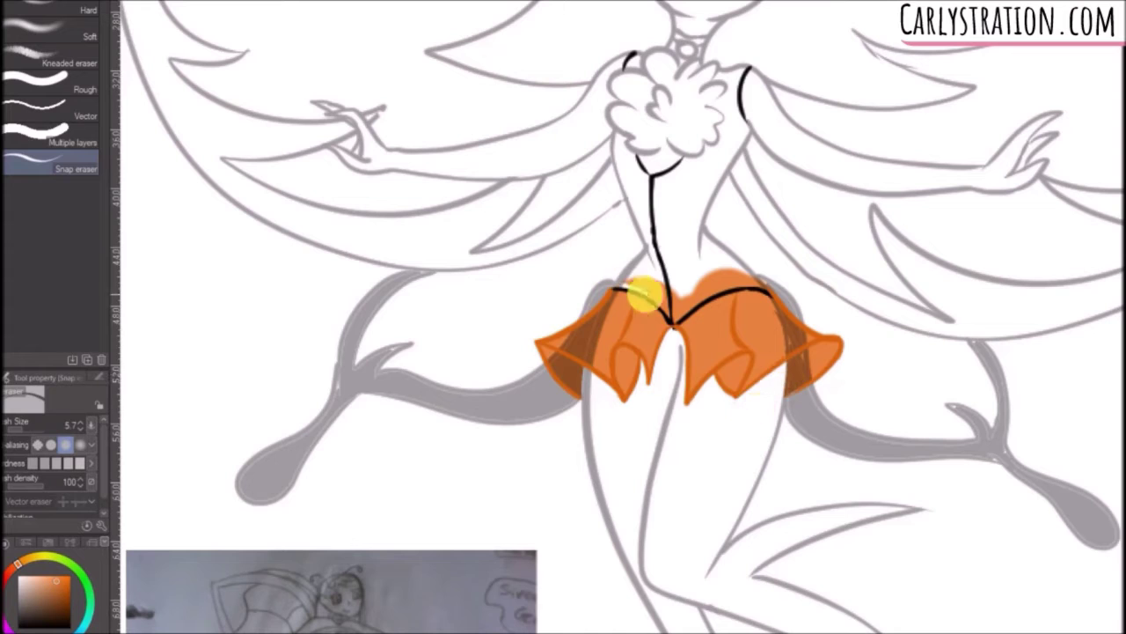
mouse_move(673, 321)
left_mouse_down()
mouse_move(755, 276)
mouse_move(679, 302)
mouse_move(755, 272)
left_mouse_up()
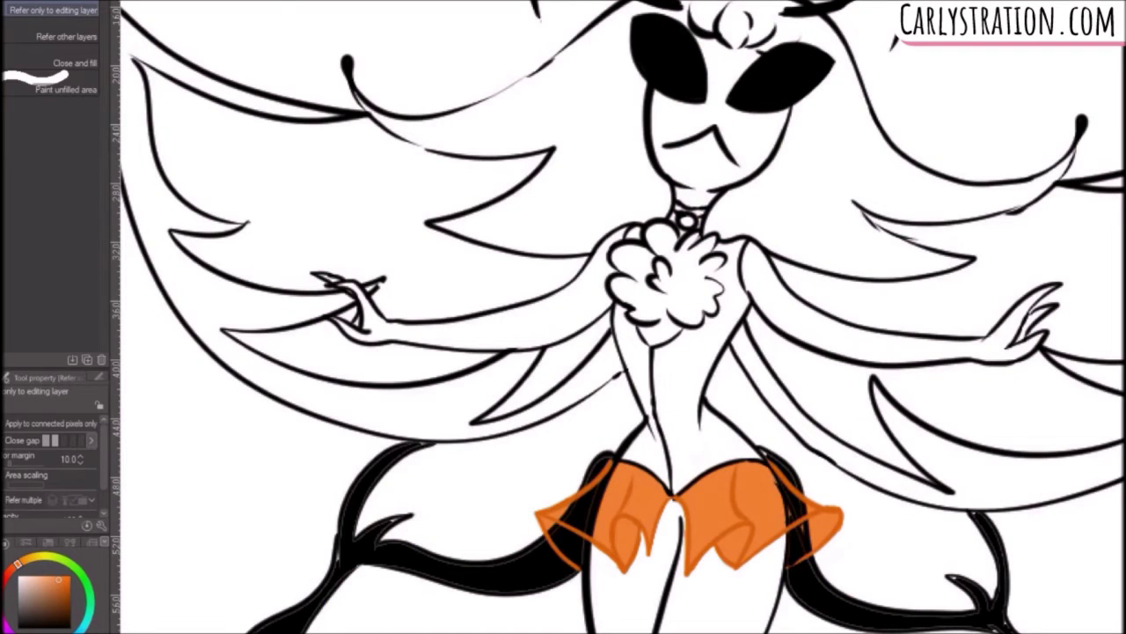
Select the enclosed areas of the bodice and chest fluff and fill them with orange.
key("w")
left_click(666, 398)
left_click(649, 345, "shift")
left_click(681, 300, "shift")
key("g")
left_click(662, 378)
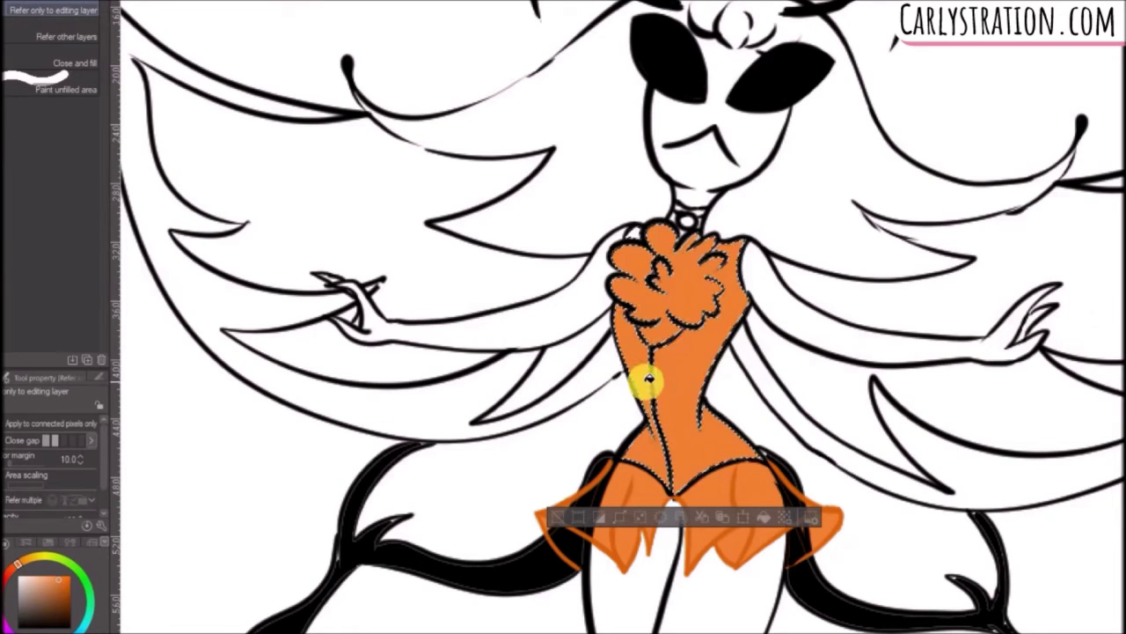
Try darker shades on the selected bodice, settle on a dark grey fill, and clear the selection.
left_click(59, 588)
left_click(657, 414)
left_click(38, 591)
left_click(637, 374)
left_click(659, 461)
left_click(44, 626)
left_click(650, 453)
key("ctrl+z")
left_click(24, 618)
left_click(641, 396)
key("m")
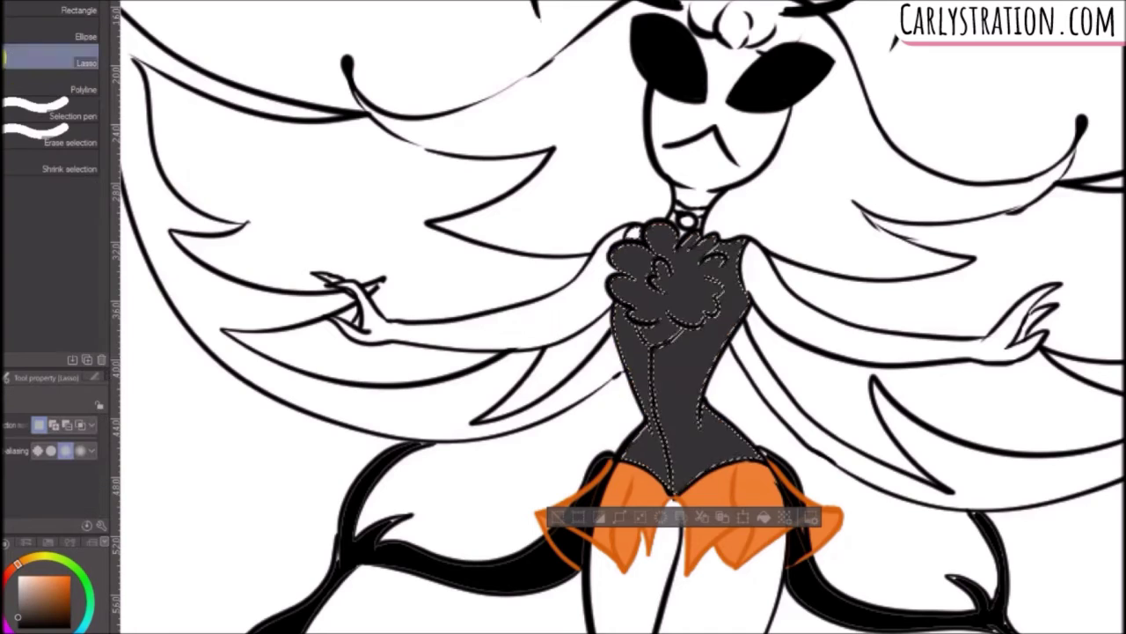
left_click(614, 378)
key("p")
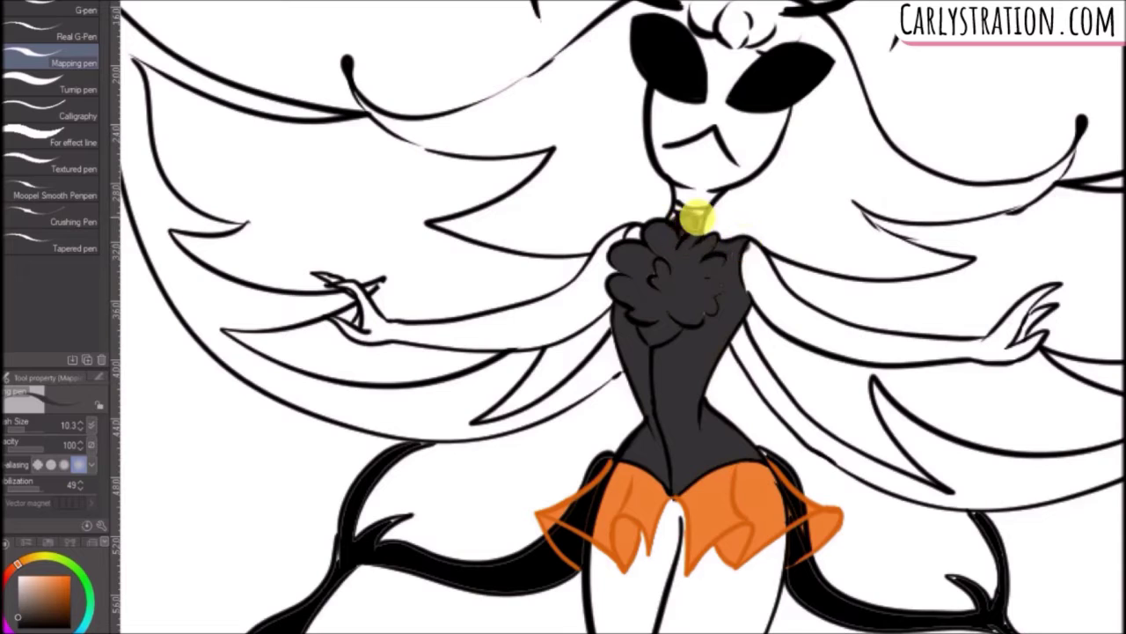
Erase the dark grey from the chest fluff and the collar gem, varying the eraser size between about 35.1 and 4.7.
key("e")
mouse_move(662, 251)
left_mouse_down()
mouse_move(656, 280)
mouse_move(669, 247)
mouse_move(620, 256)
mouse_move(638, 317)
mouse_move(673, 332)
mouse_move(701, 255)
left_mouse_up()
left_click(28, 426)
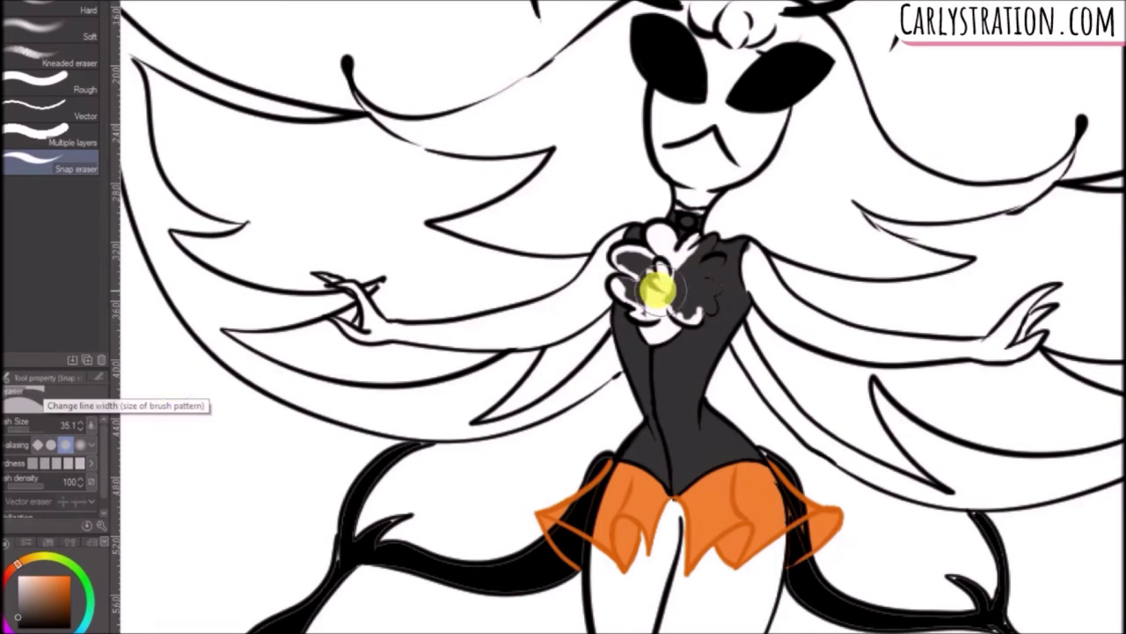
left_click_drag(657, 289, 654, 292)
left_click(26, 428)
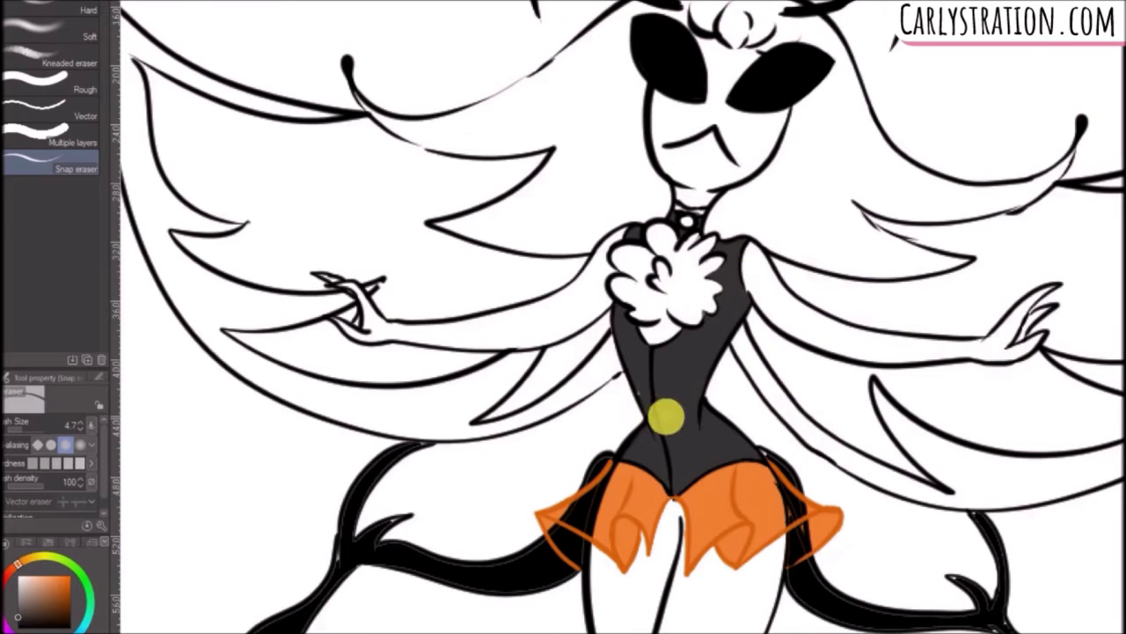
Ink the curved line inside the bent leg's thigh and the rounded knee edge in thin black, adding scallops along the upper fin.
scroll(595, 431, "down", 2)
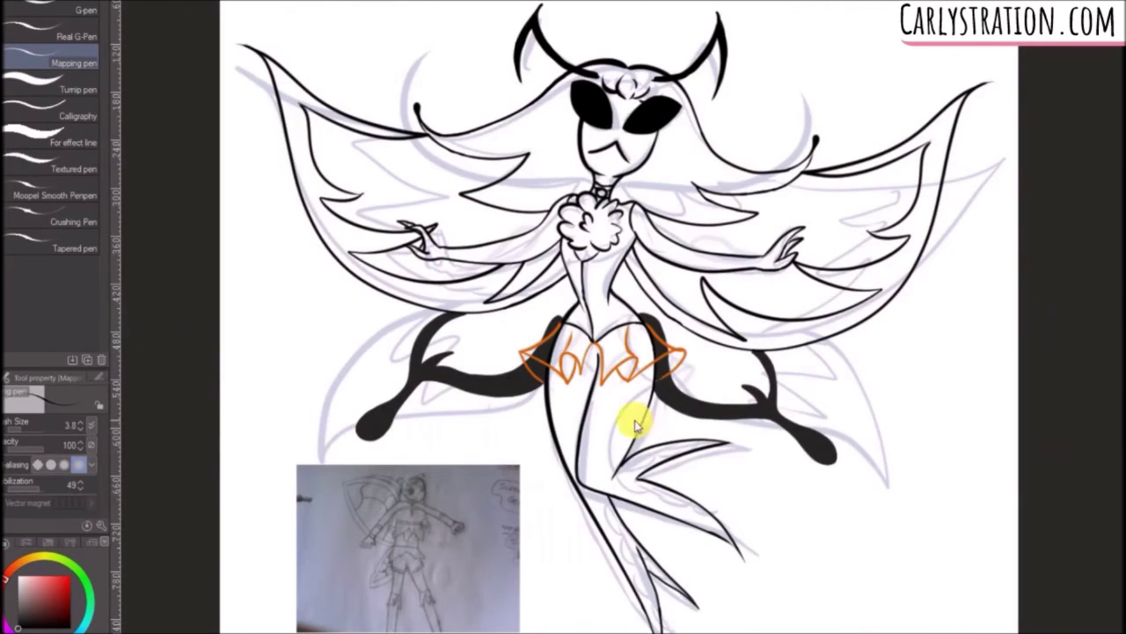
key("ctrl+z")
scroll(638, 400, "up", 4)
scroll(1003, 293, "down", 3)
mouse_move(611, 20)
left_mouse_down()
mouse_move(702, 223)
mouse_move(561, 479)
mouse_move(567, 506)
left_mouse_up()
left_click(18, 627)
scroll(869, 365, "down", 4)
mouse_move(575, 315)
left_mouse_down()
mouse_move(563, 370)
mouse_move(650, 352)
mouse_move(594, 312)
mouse_move(676, 246)
mouse_move(786, 222)
left_mouse_up()
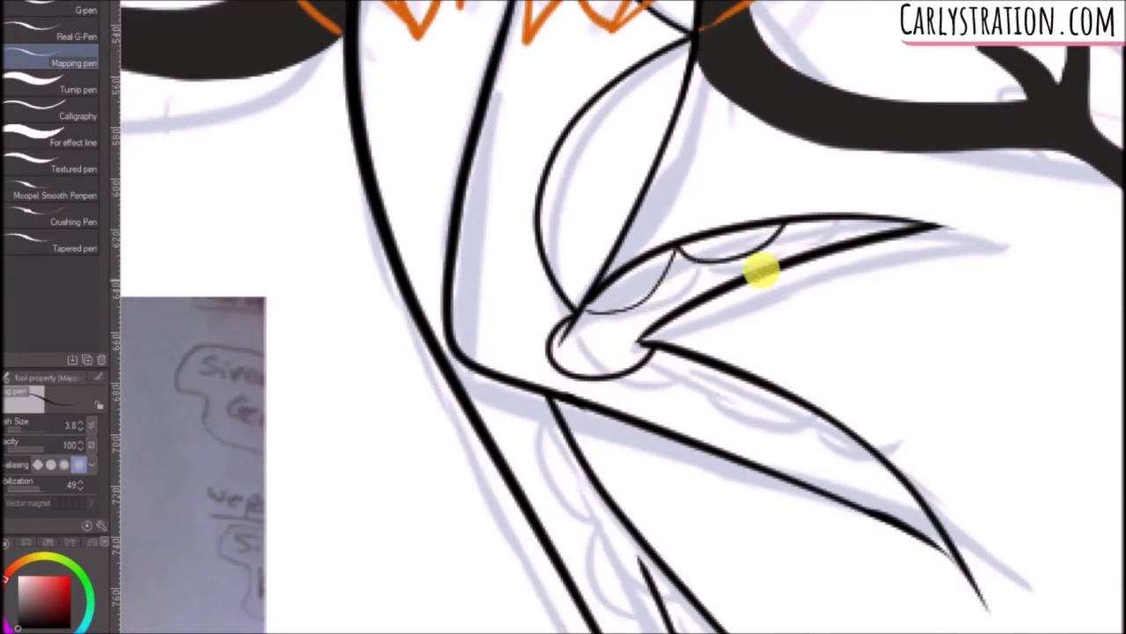
Undo the upper fin's scallops and ink scallops along the bent leg's lower fin instead.
key("ctrl+z")
left_click_drag(653, 348, 755, 380)
mouse_move(653, 349)
left_mouse_down()
mouse_move(824, 427)
mouse_move(666, 377)
mouse_move(823, 426)
left_mouse_up()
key("ctrl+z")
Rework the base of the bent leg's upper fin by erasing overlapping line and undoing stray strokes.
key("e")
mouse_move(695, 255)
left_mouse_down()
mouse_move(681, 251)
mouse_move(674, 333)
left_mouse_up()
key("p")
key("e")
key("ctrl+z")
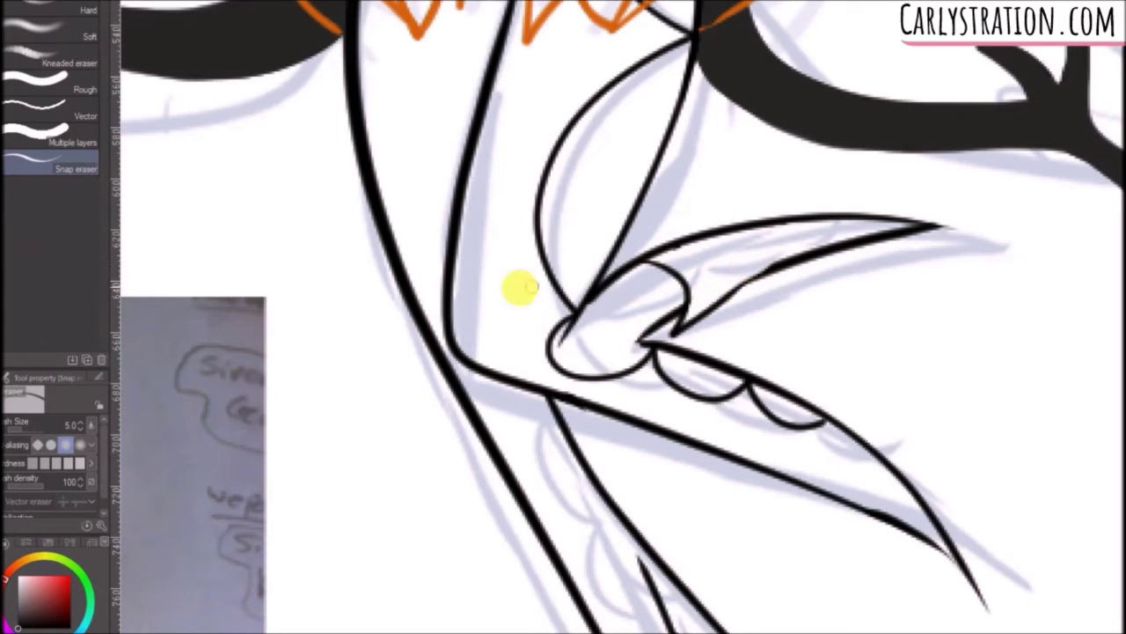
key("p")
mouse_move(718, 306)
left_mouse_down()
mouse_move(758, 279)
mouse_move(700, 307)
left_mouse_up()
key("ctrl+z")
scroll(723, 400, "down", 2)
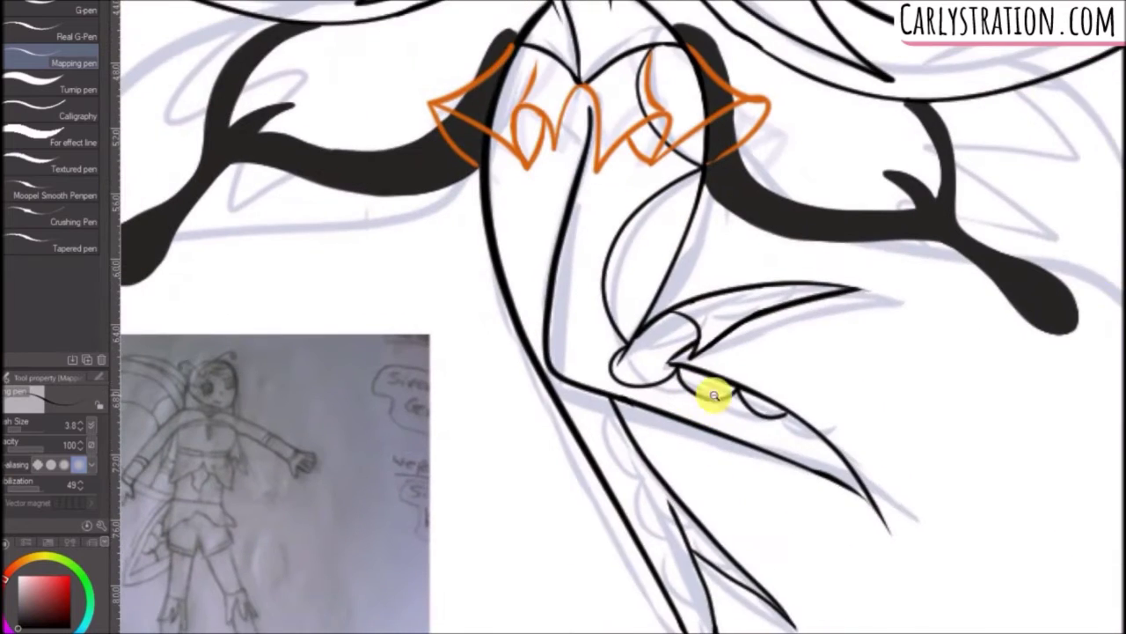
Ink a row of scallops down the edge of the straight leg's calf toward the foot.
scroll(715, 396, "down", 3)
scroll(574, 434, "up", 2)
mouse_move(647, 260)
left_mouse_down()
mouse_move(661, 377)
mouse_move(735, 385)
left_mouse_up()
scroll(699, 317, "up", 3)
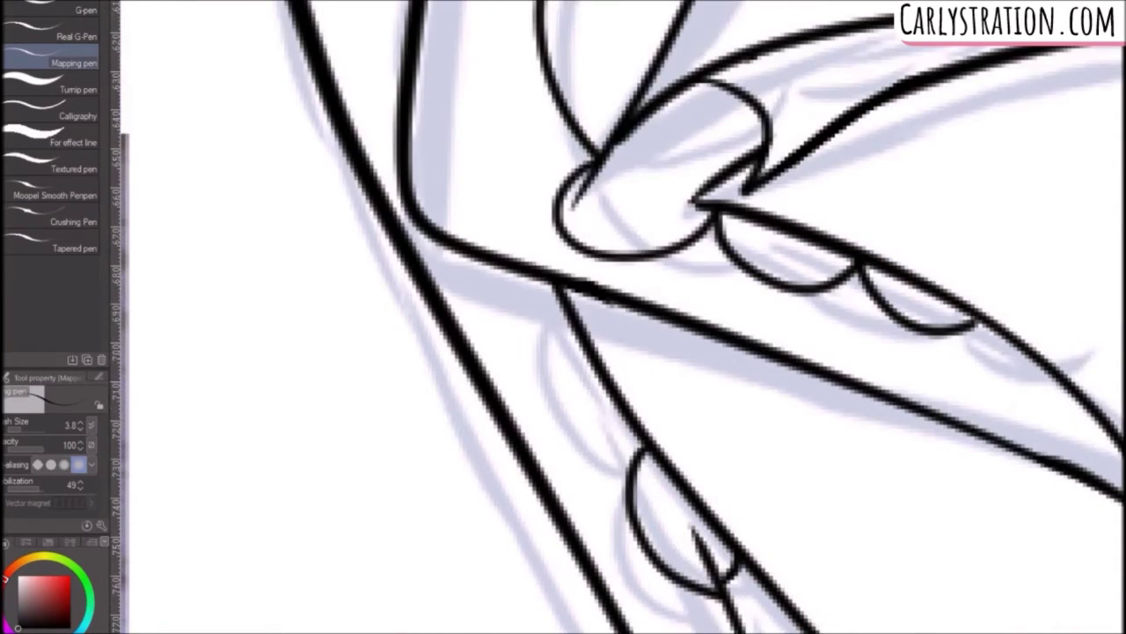
left_click_drag(642, 437, 546, 279)
key("ctrl+z")
scroll(623, 317, "down", 8)
mouse_move(722, 76)
left_mouse_down()
mouse_move(725, 178)
mouse_move(803, 306)
left_mouse_up()
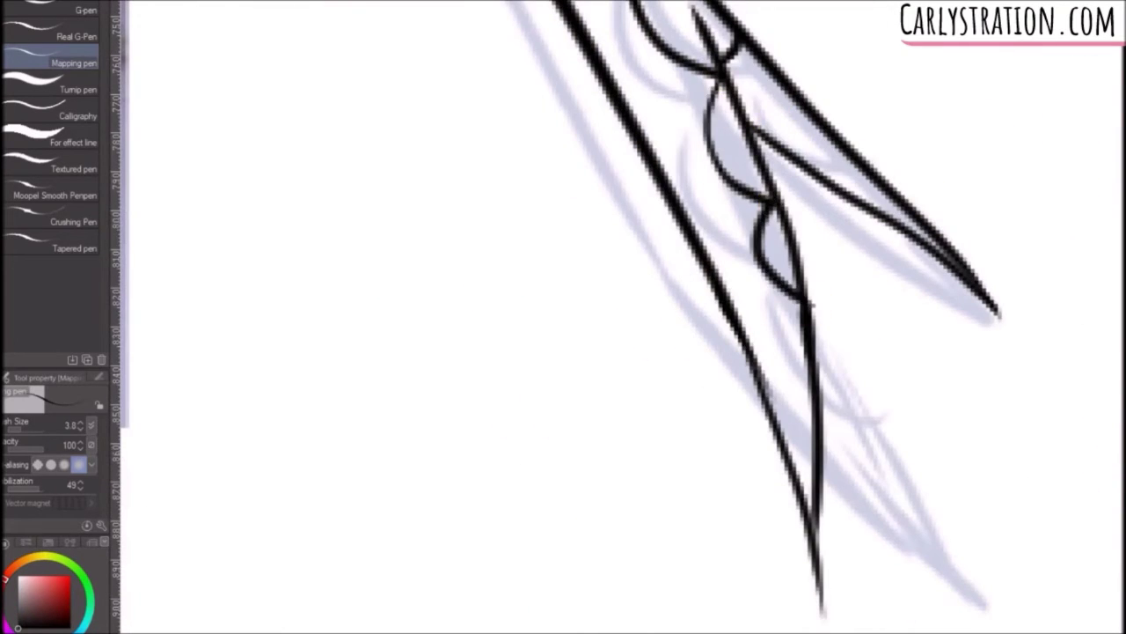
scroll(801, 308, "up", 4)
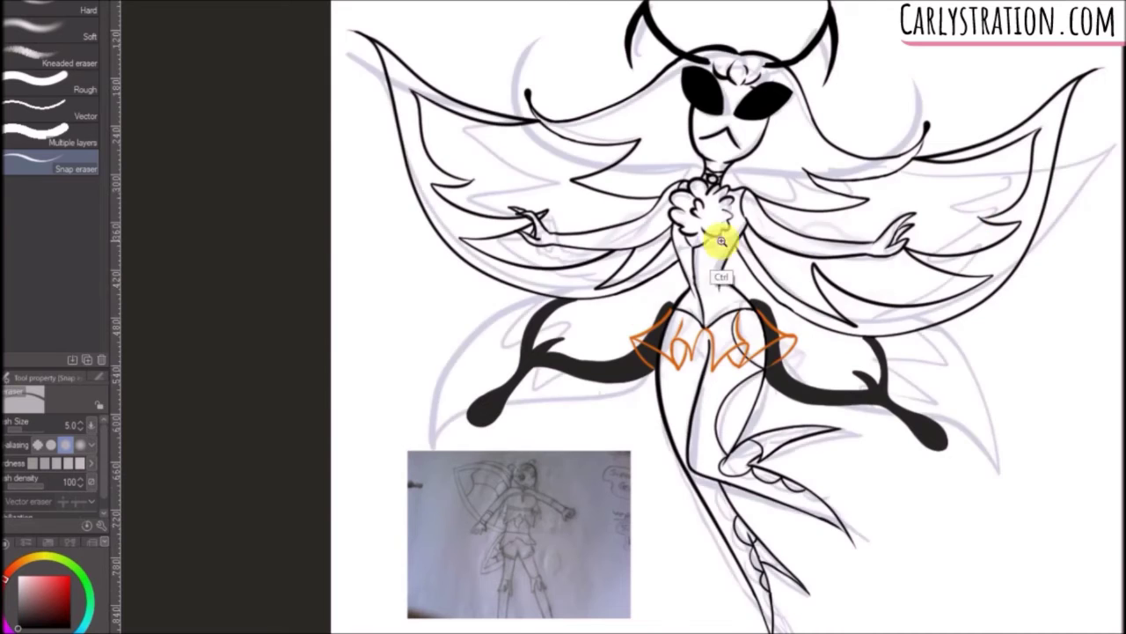
Try to ink a looped, flared cuff on the right forearm just above the wrist.
scroll(722, 272, "up", 5)
key("p")
left_click_drag(682, 241, 475, 206)
key("ctrl+z")
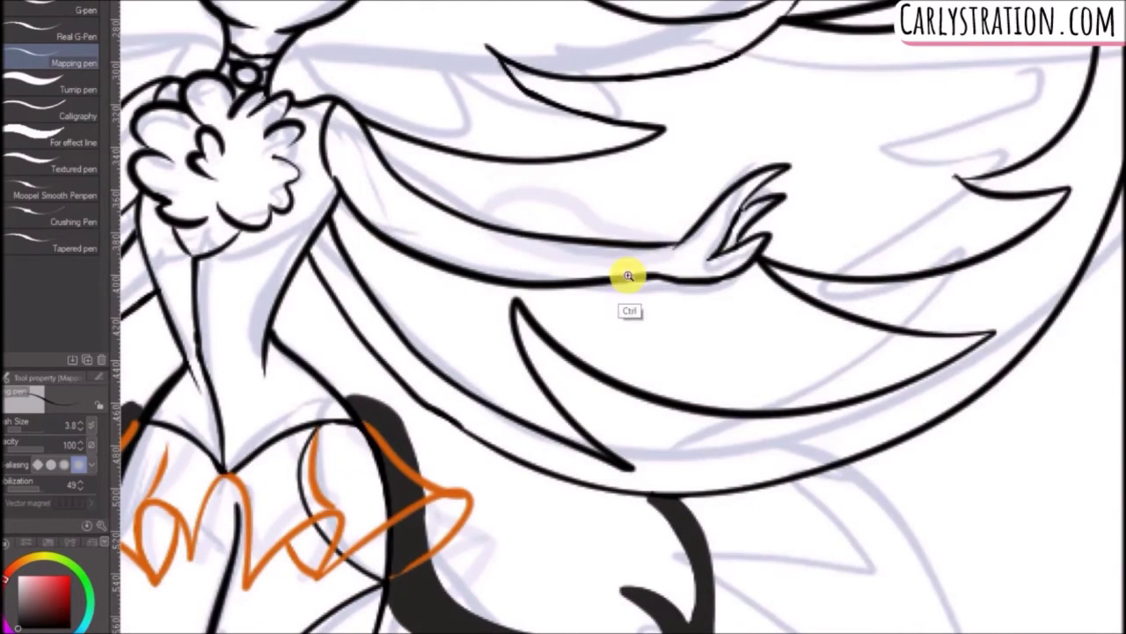
left_click_drag(332, 121, 497, 243)
mouse_move(676, 238)
left_mouse_down()
mouse_move(476, 159)
mouse_move(507, 209)
mouse_move(443, 176)
mouse_move(583, 278)
mouse_move(631, 266)
left_mouse_up()
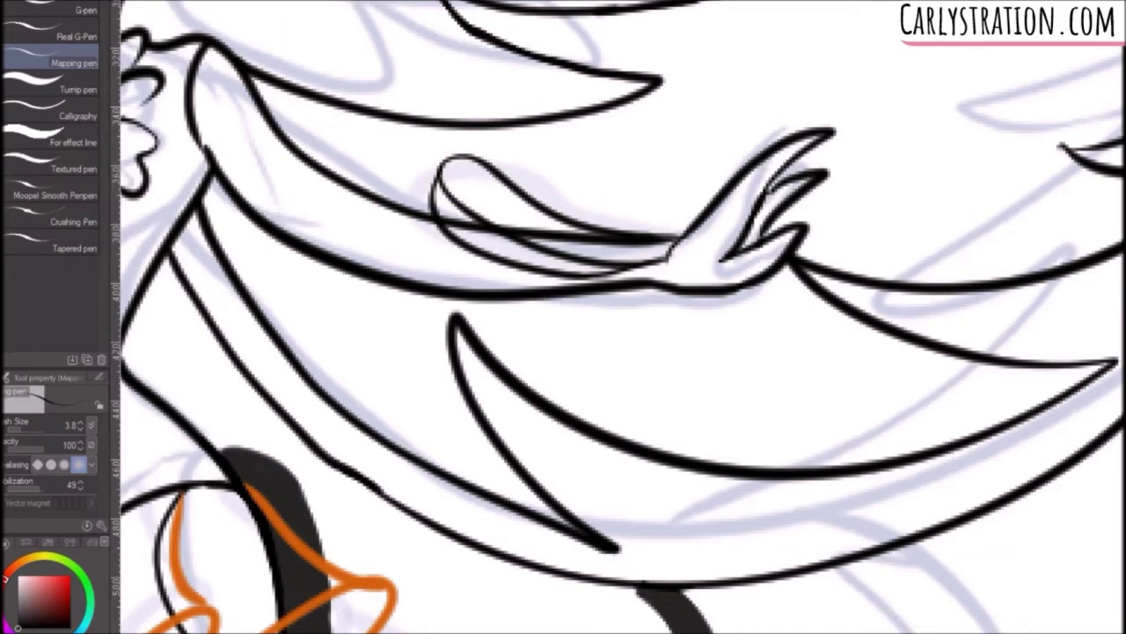
Undo the looped cuff and try a smaller teardrop-shaped cuff on the right forearm.
key("e")
mouse_move(464, 221)
left_mouse_down()
mouse_move(634, 246)
mouse_move(556, 243)
mouse_move(693, 245)
left_mouse_up()
key("ctrl+z")
key("ctrl+z")
key("ctrl+z")
key("p")
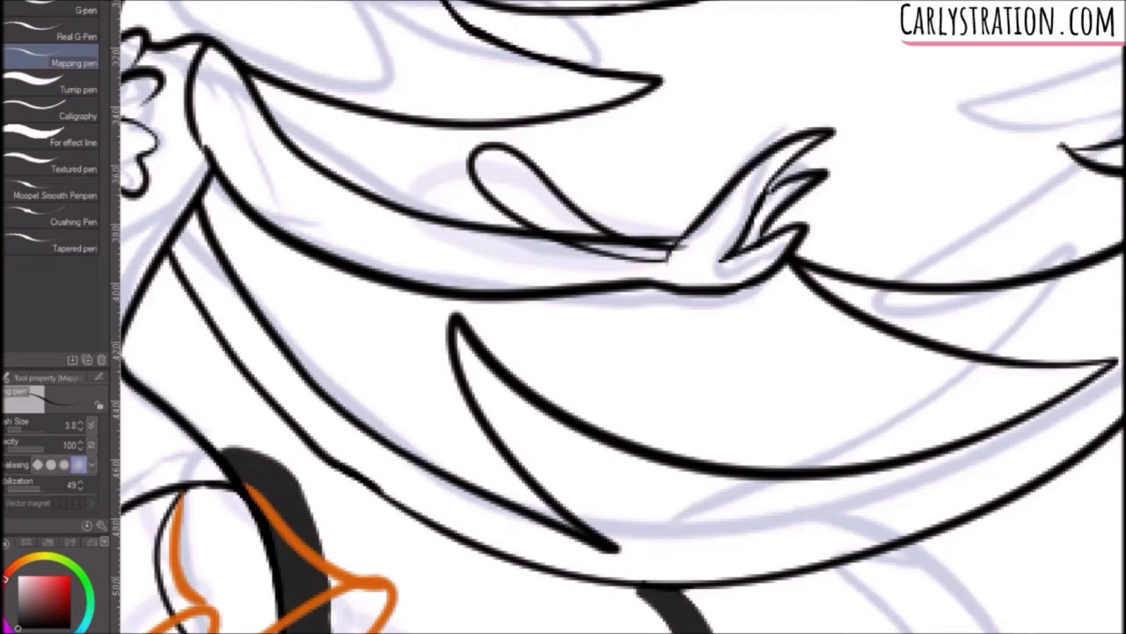
key("ctrl+z")
Try to ink a pointed, flared cuff at the left wrist with a small accent stroke beside it.
key("e")
scroll(623, 317, "left", 10)
key("p")
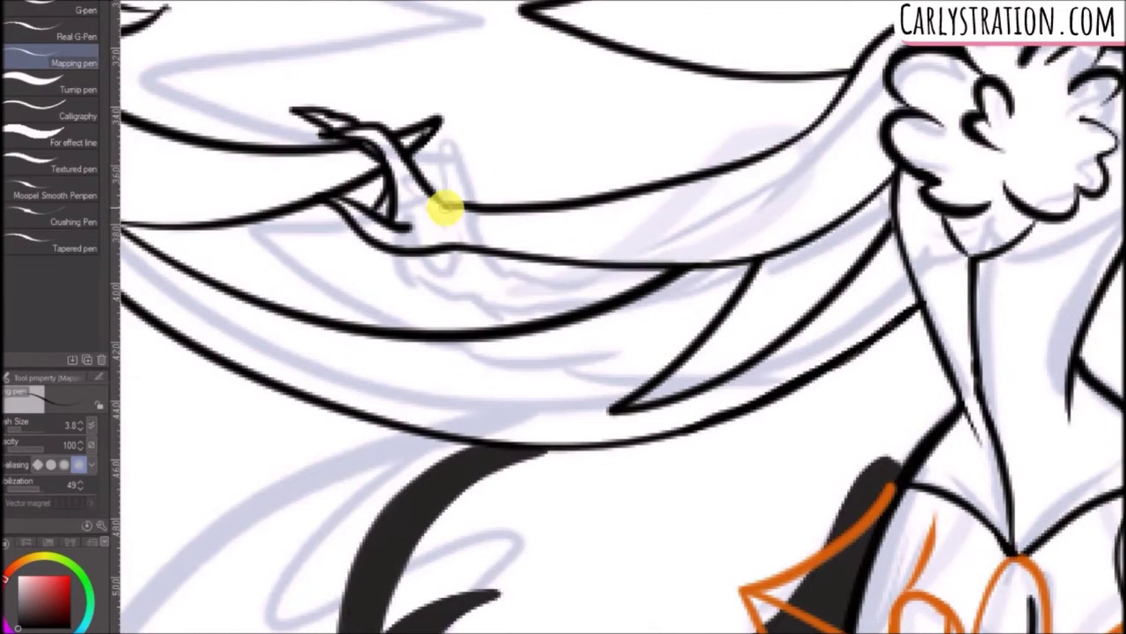
left_click_drag(473, 244, 636, 92)
left_click_drag(635, 92, 453, 210)
mouse_move(541, 162)
left_mouse_down()
mouse_move(566, 121)
mouse_move(539, 167)
left_mouse_up()
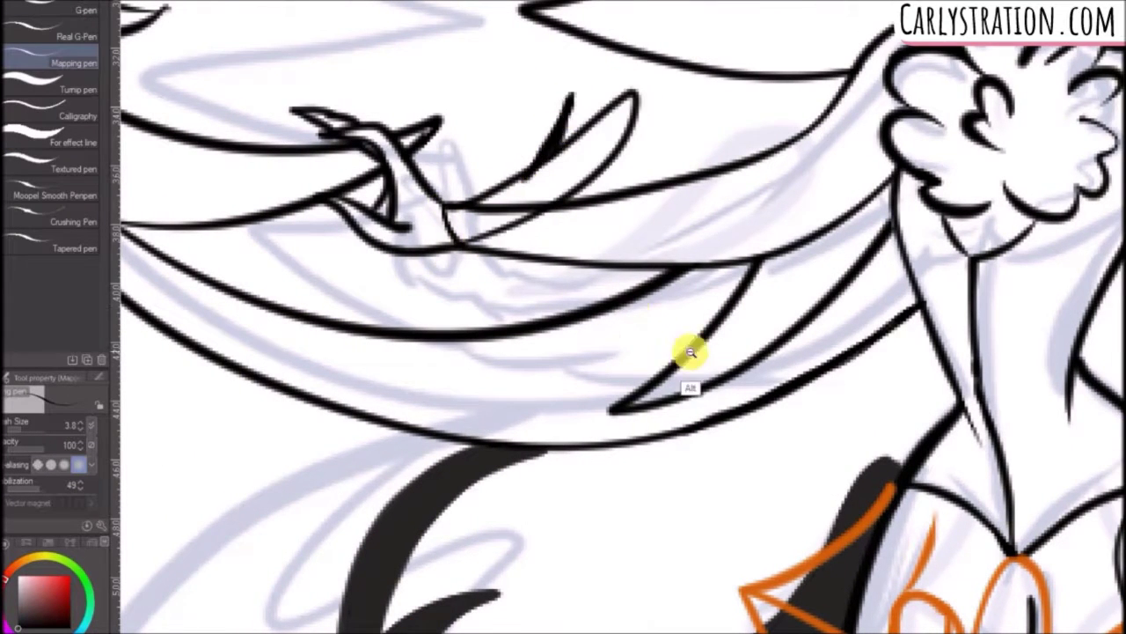
Draw dark grey oval spots on the petals of the chest fluff.
scroll(691, 353, "down", 5)
scroll(884, 325, "up", 5)
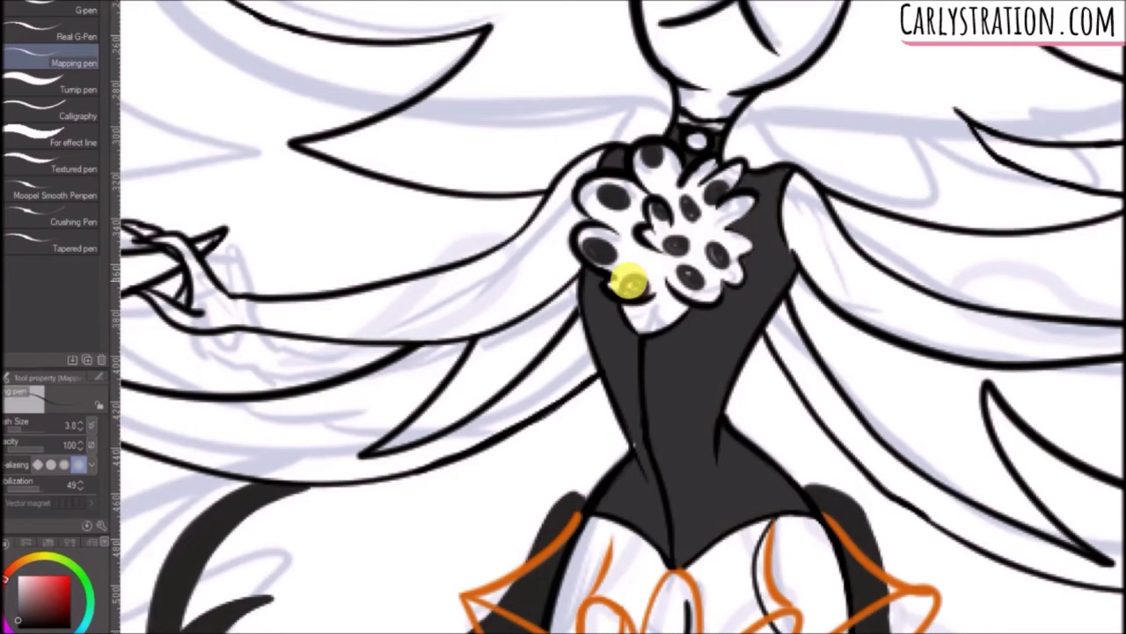
left_click_drag(682, 255, 645, 257)
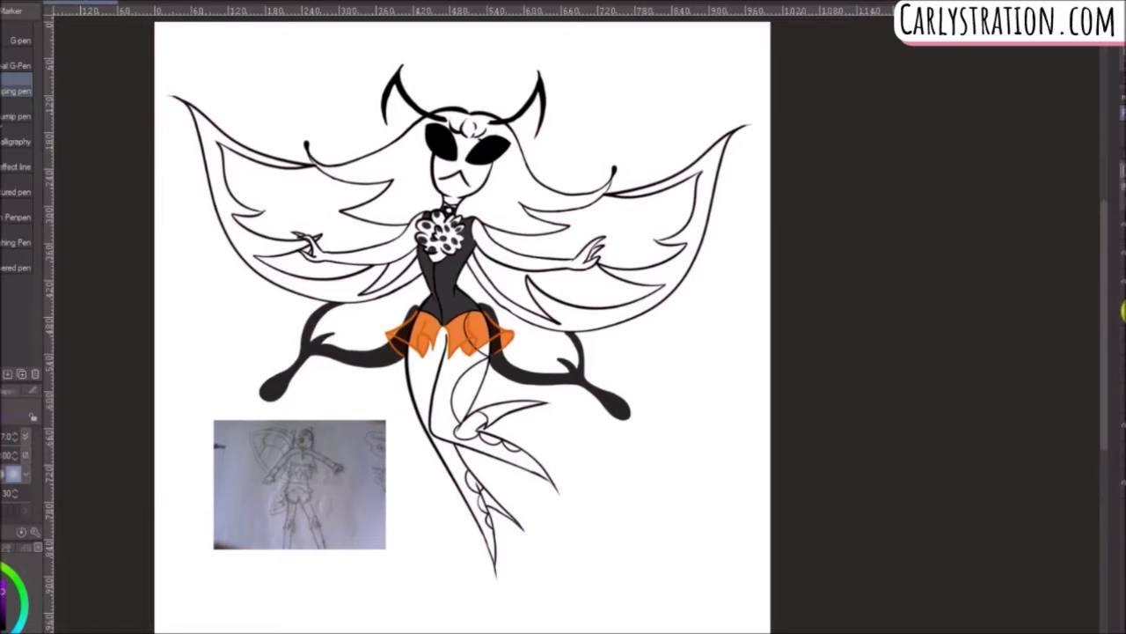
Fill the light gaps inside the spots on the right half of the chest fluff with dark grey.
left_click_drag(431, 259, 469, 254)
left_click_drag(449, 199, 519, 220)
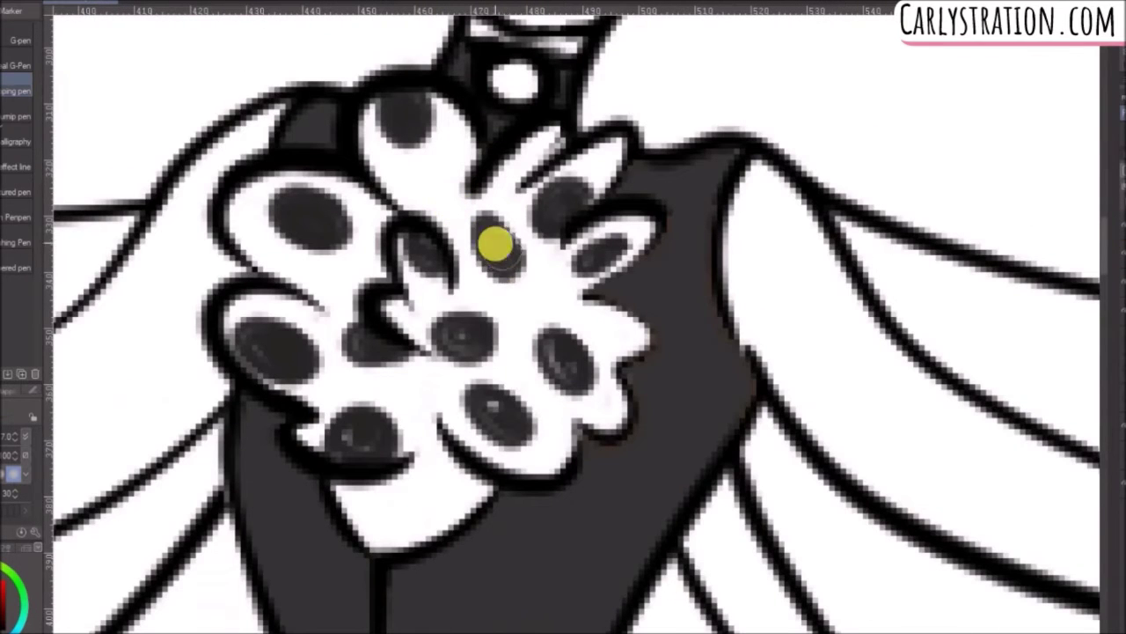
left_click_drag(517, 426, 486, 405)
left_click_drag(513, 271, 489, 230)
left_click_drag(573, 202, 553, 218)
left_click_drag(610, 249, 582, 267)
left_click_drag(556, 346, 574, 375)
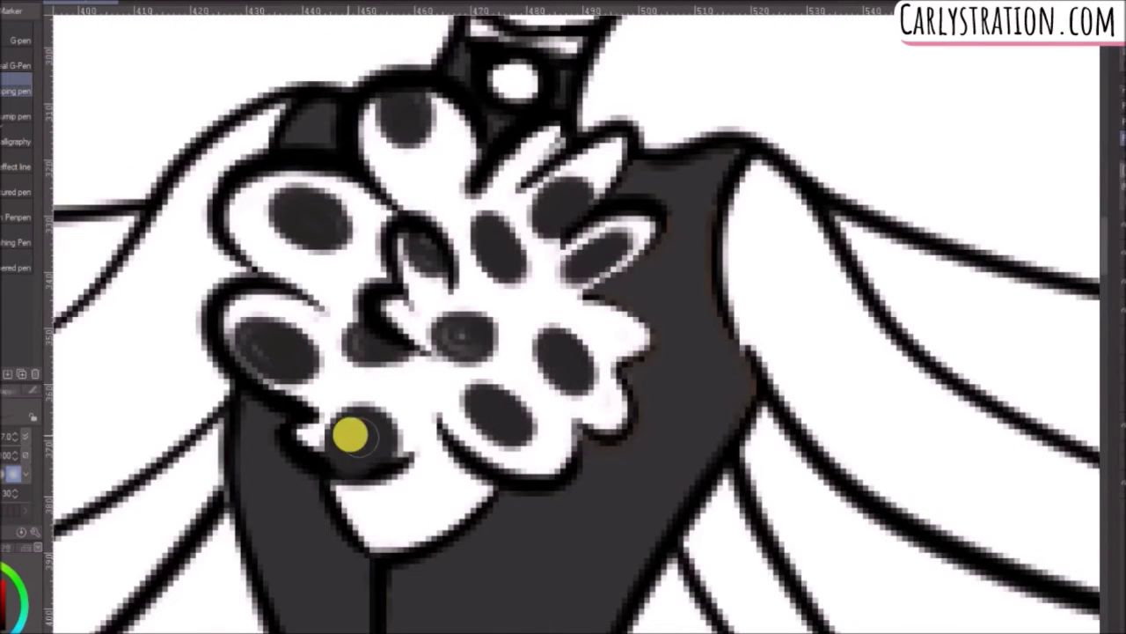
Fill the remaining light gaps inside the central and left spots of the chest fluff.
left_click_drag(349, 457, 365, 429)
left_click_drag(452, 337, 475, 340)
left_click_drag(407, 121, 408, 130)
left_click_drag(312, 224, 330, 223)
left_click_drag(255, 362, 275, 352)
left_click_drag(390, 345, 396, 335)
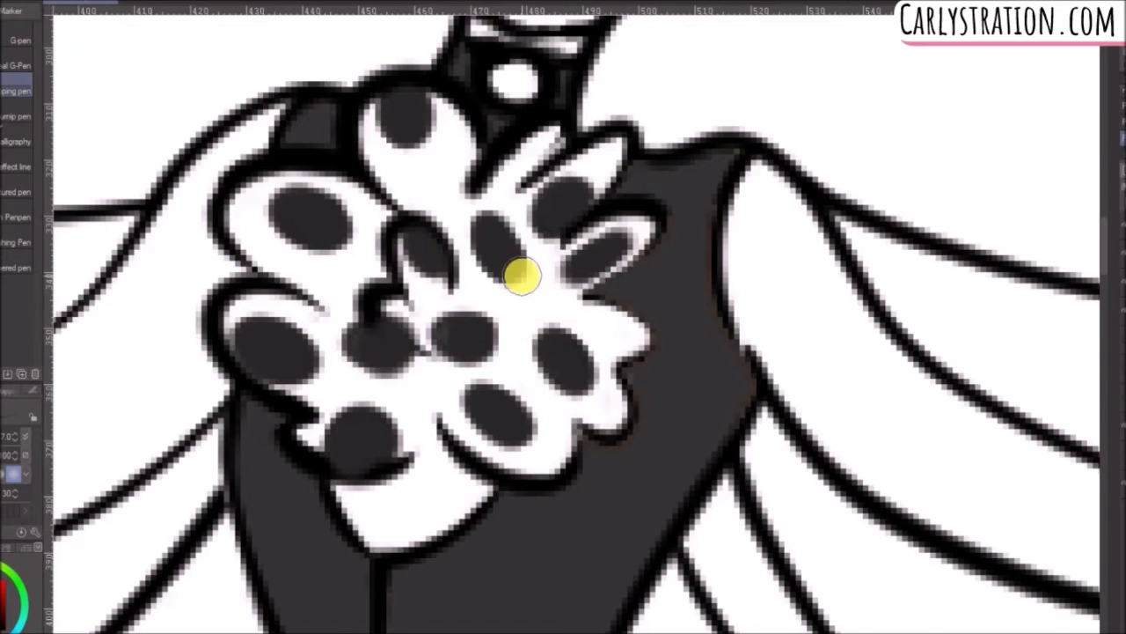
Pick up the bodice's dark grey and paint over the small unfilled gap at its left waist edge.
left_click(513, 308, "alt")
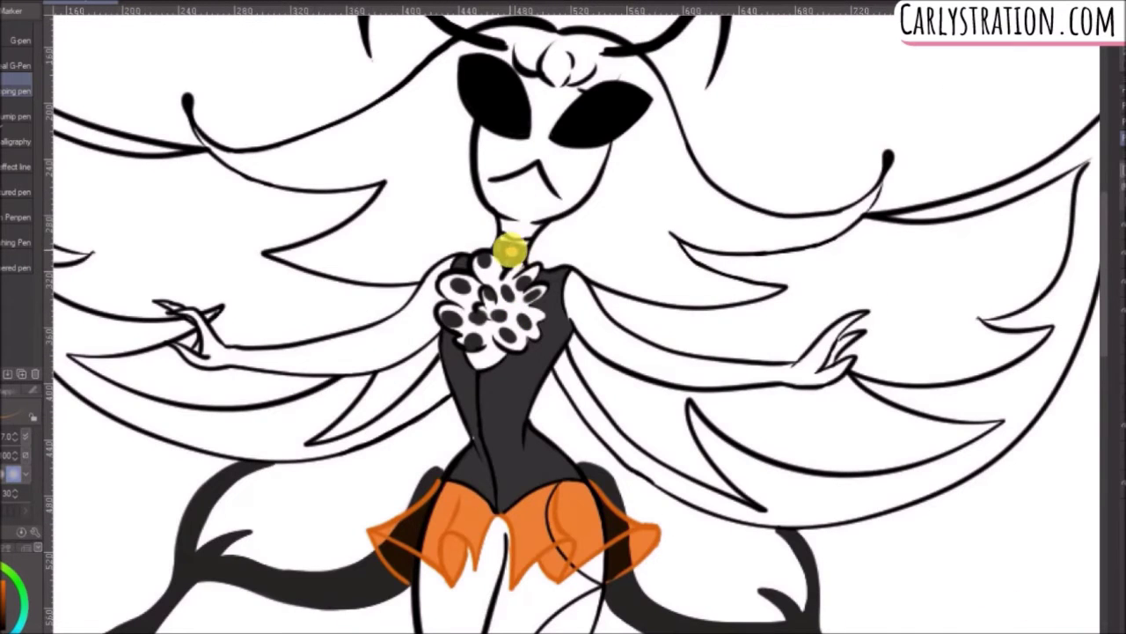
left_click(494, 411, "alt")
left_click_drag(473, 437, 479, 445)
mouse_move(1104, 298)
left_mouse_down()
mouse_move(1100, 385)
mouse_move(1102, 363)
left_mouse_up()
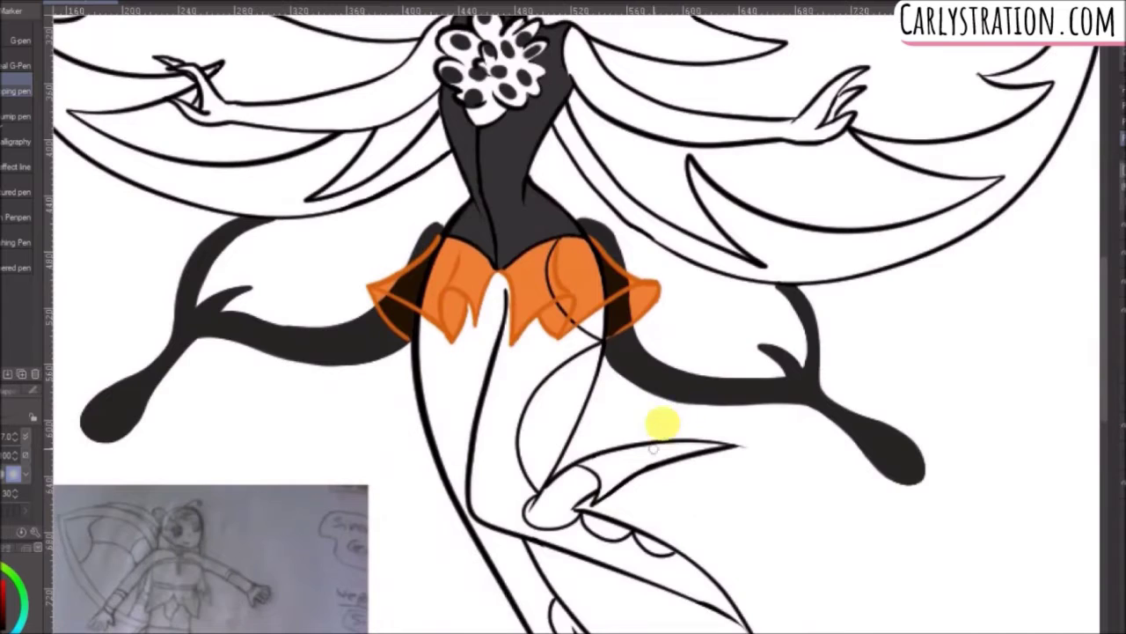
Outline the face and neck in light grey, fill them with it, and dot white freckles on both cheeks.
scroll(1096, 308, "up", 6)
scroll(1086, 244, "down", 1)
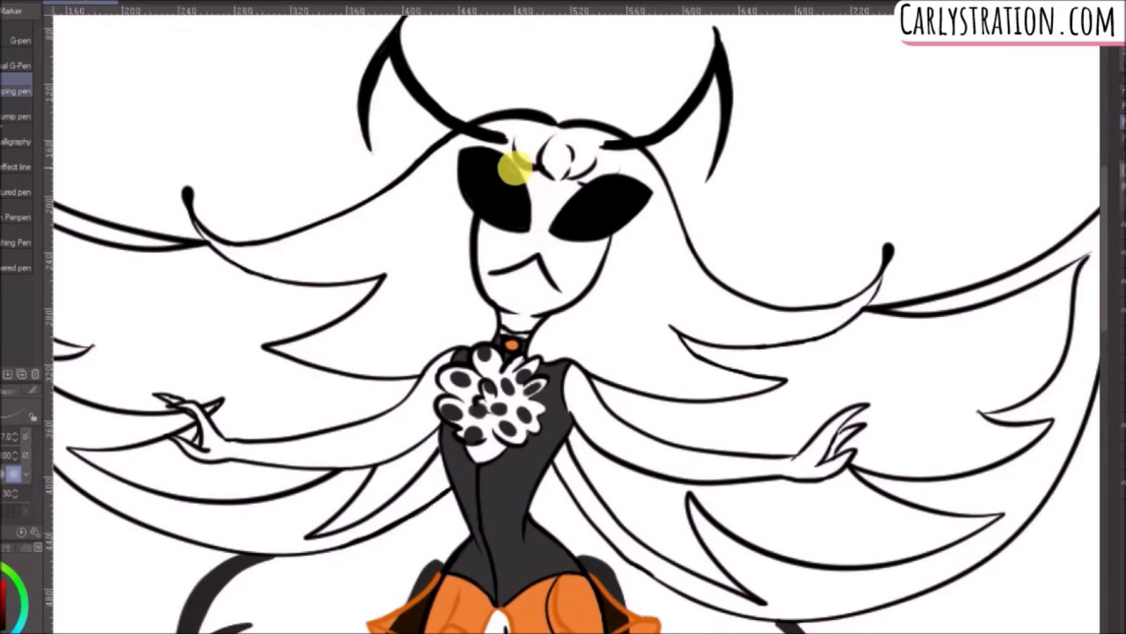
mouse_move(563, 182)
left_mouse_down()
mouse_move(515, 234)
mouse_move(479, 226)
mouse_move(510, 306)
left_mouse_up()
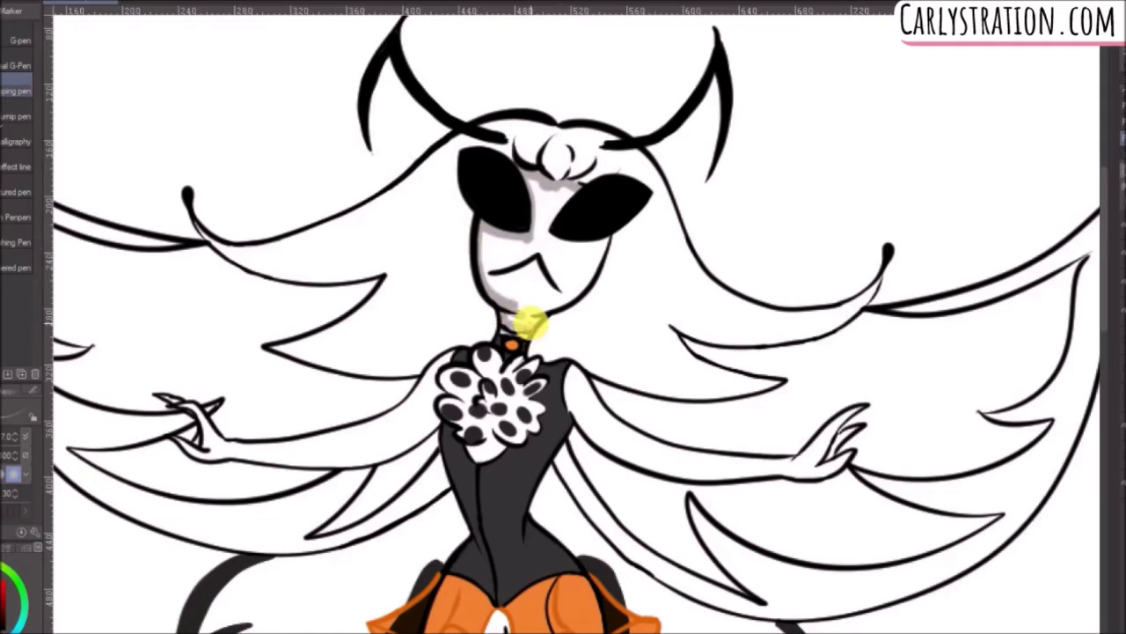
left_click_drag(574, 191, 543, 315)
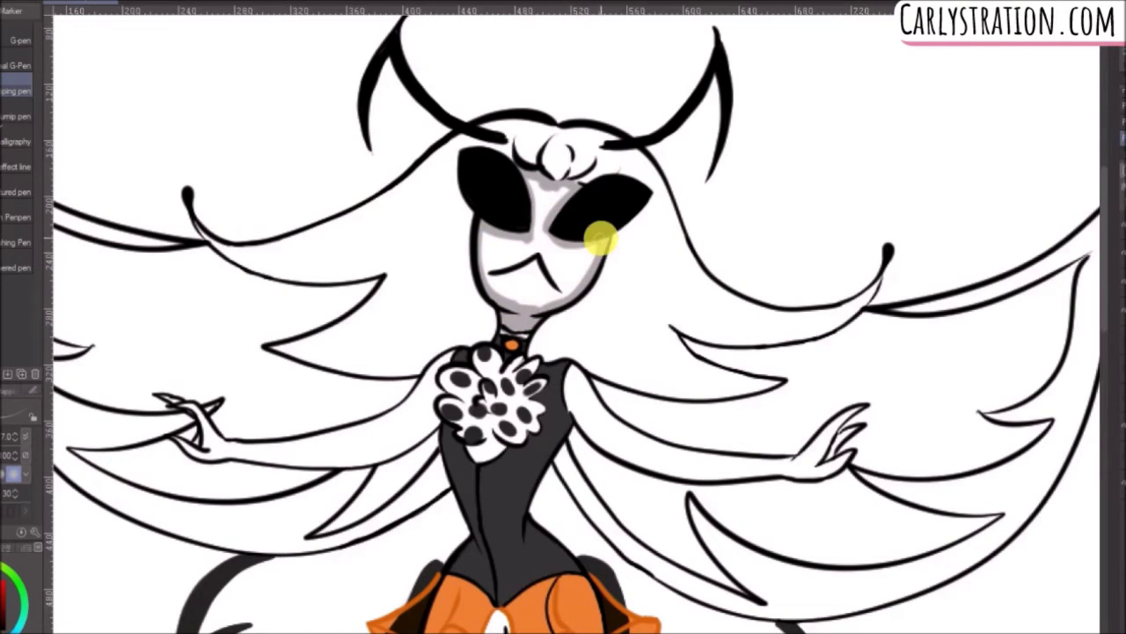
key("g")
left_click(562, 266)
key("p")
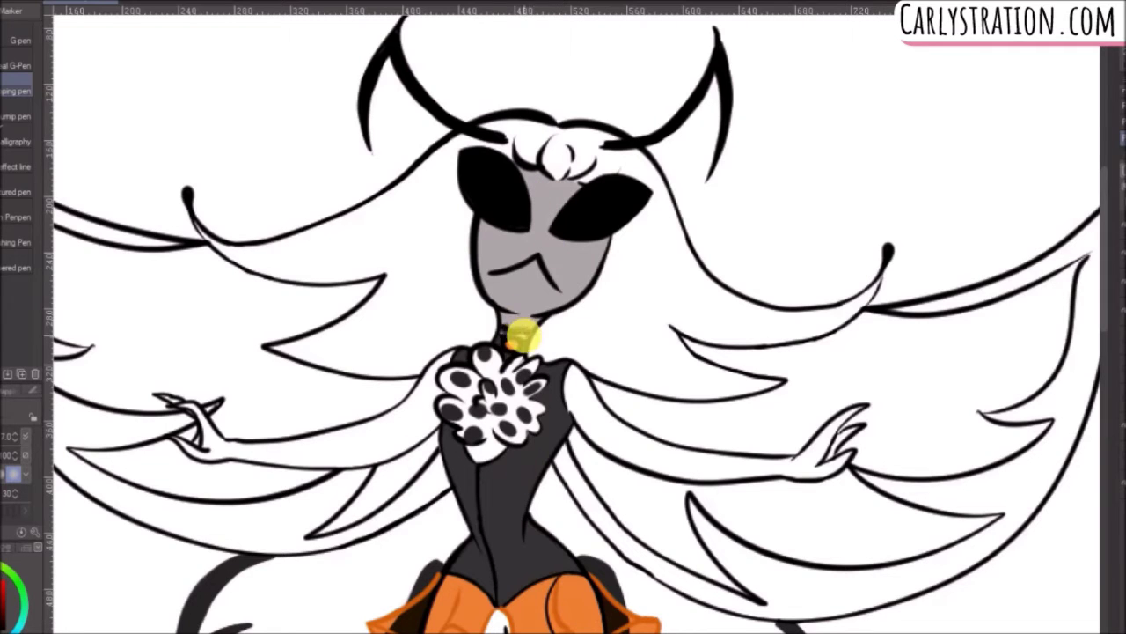
scroll(1111, 296, "down", 2)
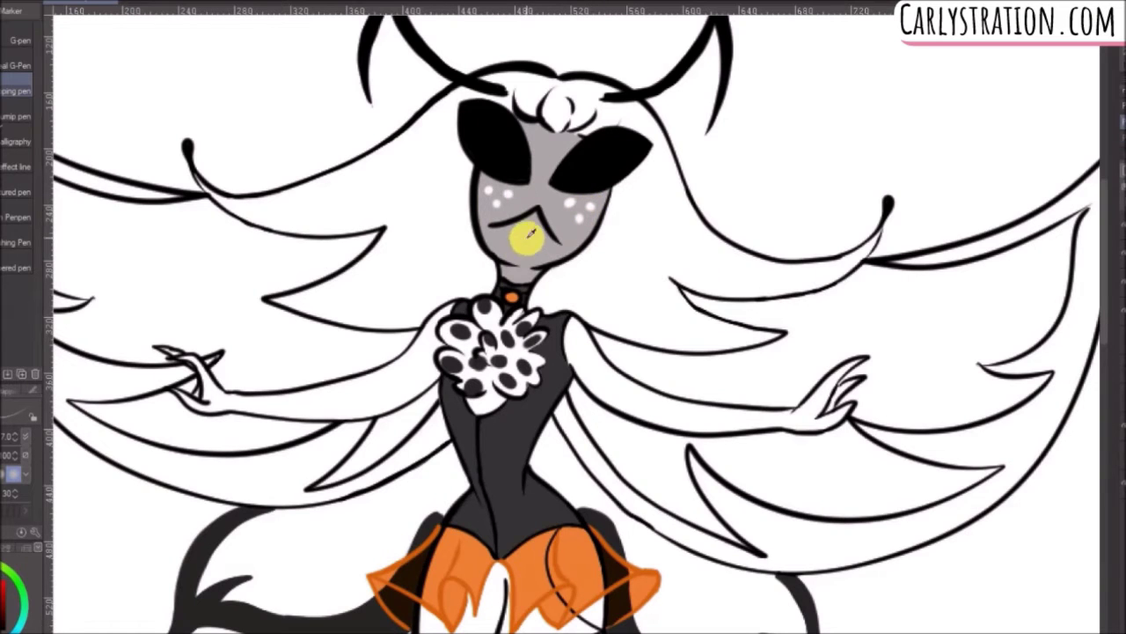
Colour the skin patch below the chest fluff and the rounded patch at the bent leg's ankle light grey.
scroll(1106, 301, "down", 4)
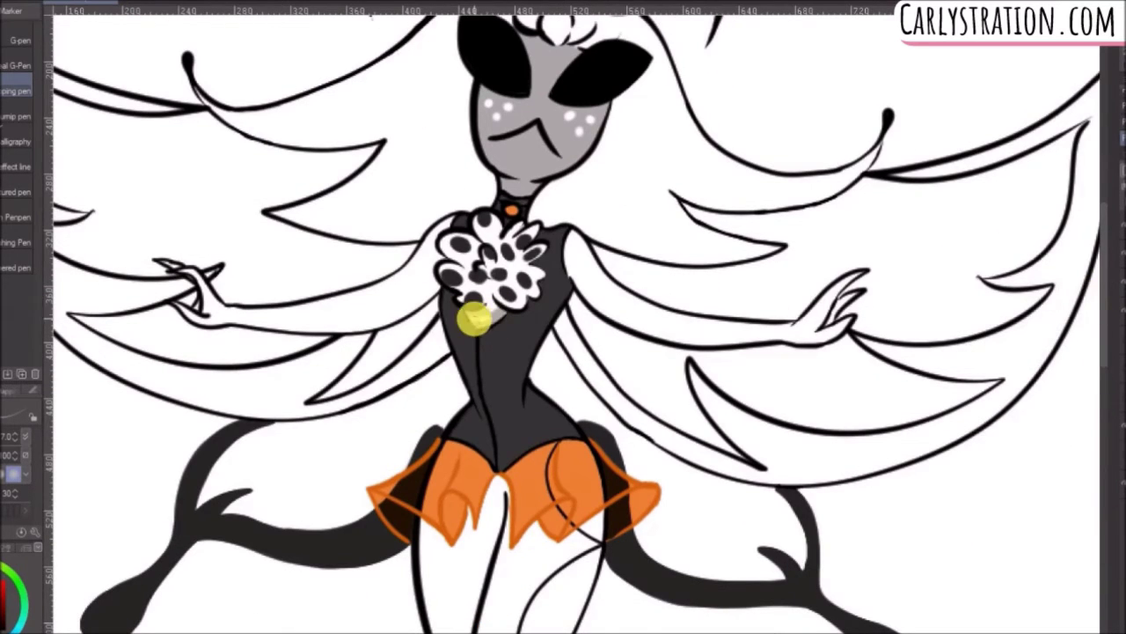
scroll(1106, 389, "down", 12)
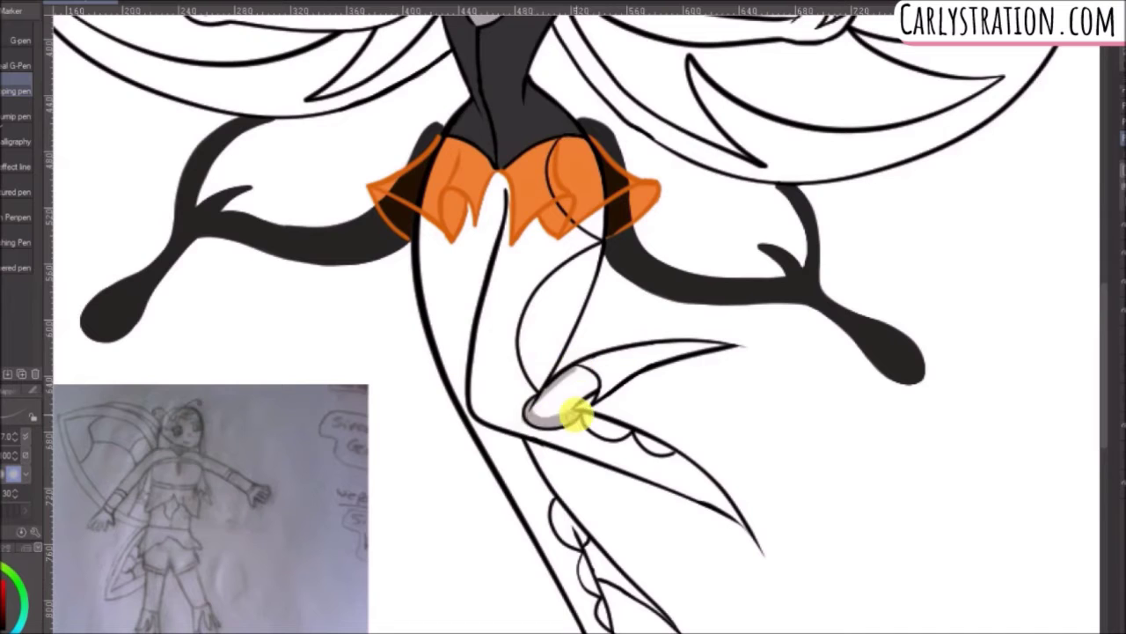
key("g")
left_click(565, 396)
key("p")
Paint the scallops on both lower legs and the cut-outs on the bent leg's thigh light grey.
scroll(540, 399, "down", 6)
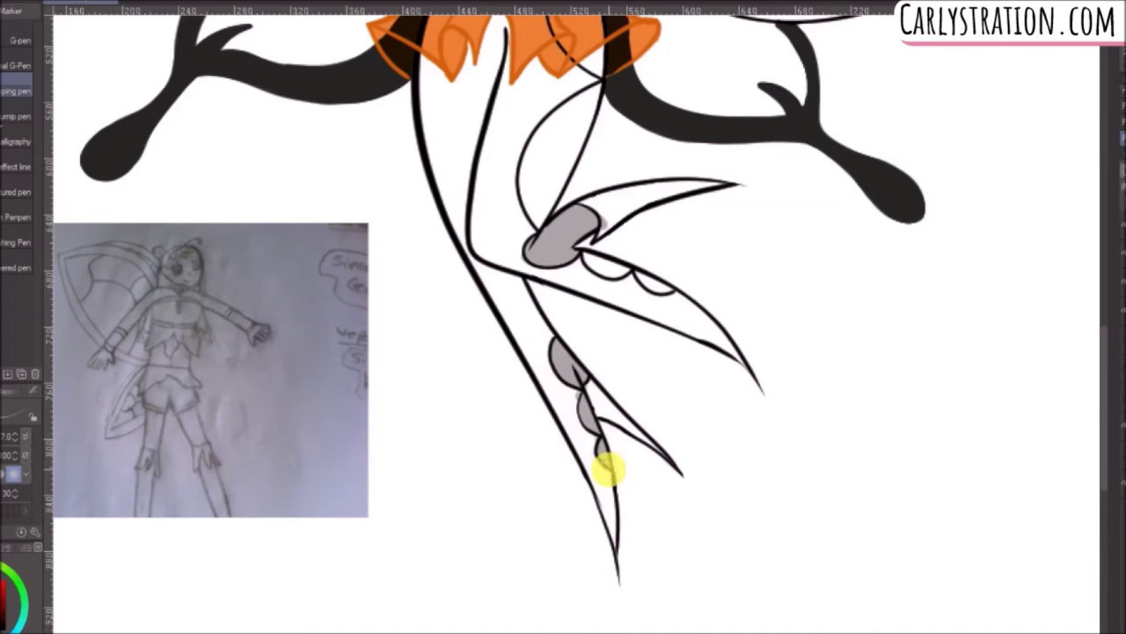
scroll(1097, 352, "up", 8)
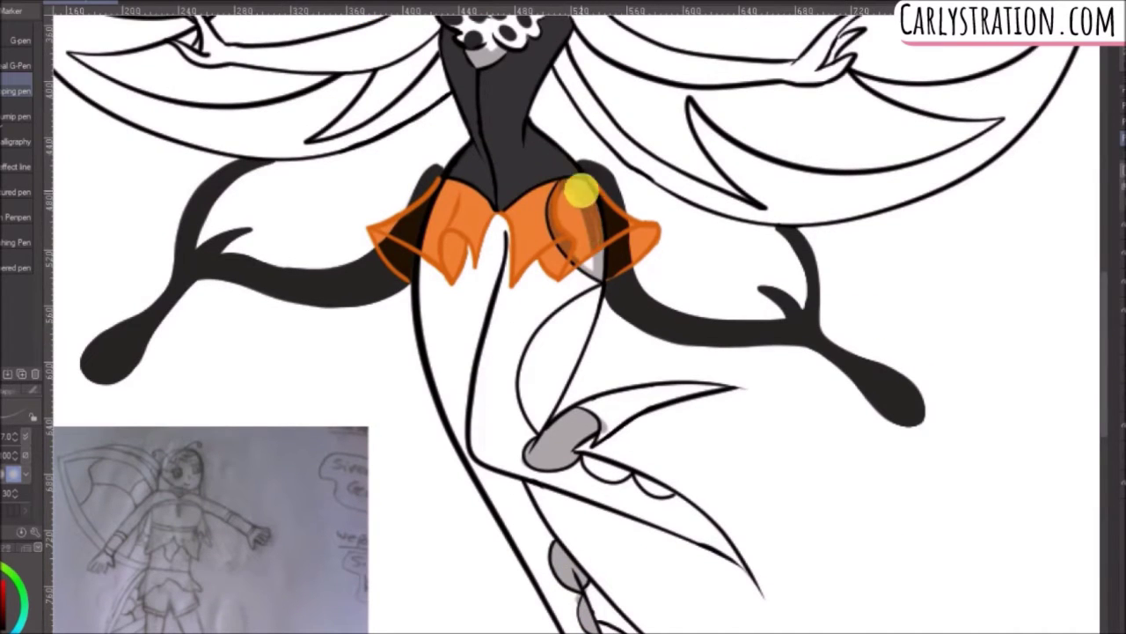
left_click_drag(583, 184, 561, 195)
mouse_move(582, 297)
left_mouse_down()
mouse_move(536, 428)
mouse_move(536, 390)
mouse_move(520, 373)
mouse_move(548, 345)
mouse_move(553, 388)
left_mouse_up()
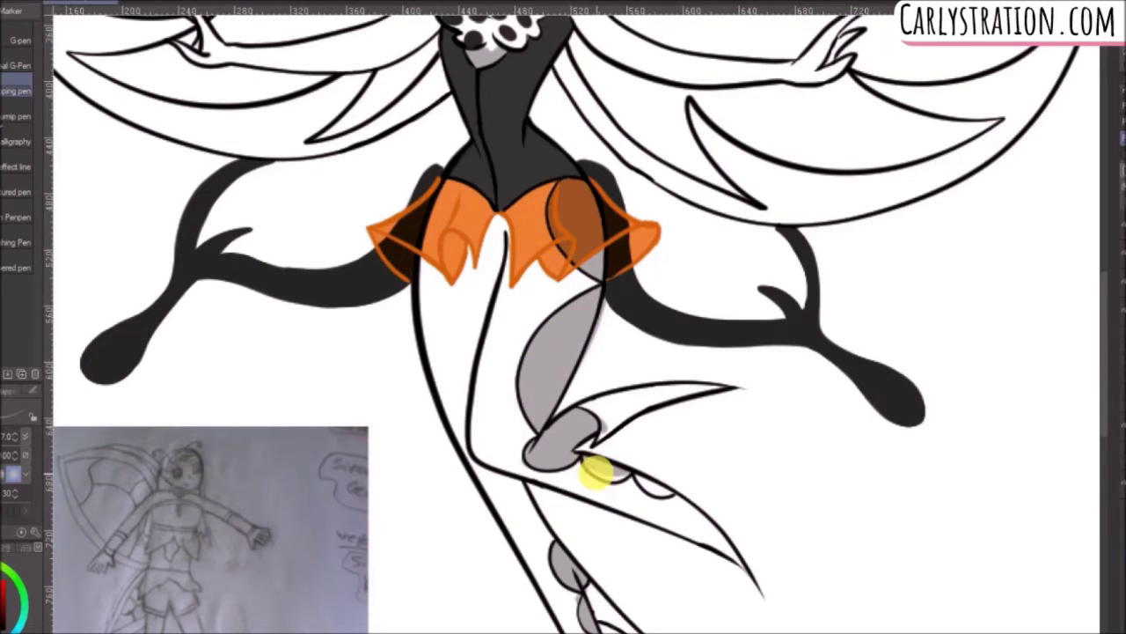
Clean up the light grey that spills past the outlines of the thigh cut-out, ankle patch and leg scallops.
key("e")
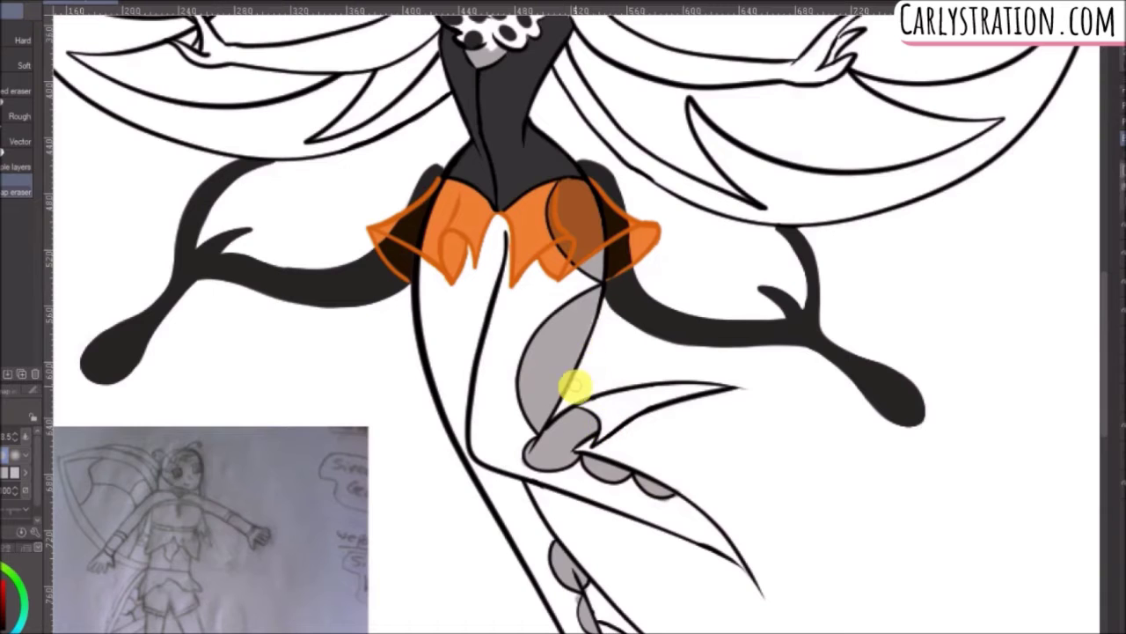
key("p")
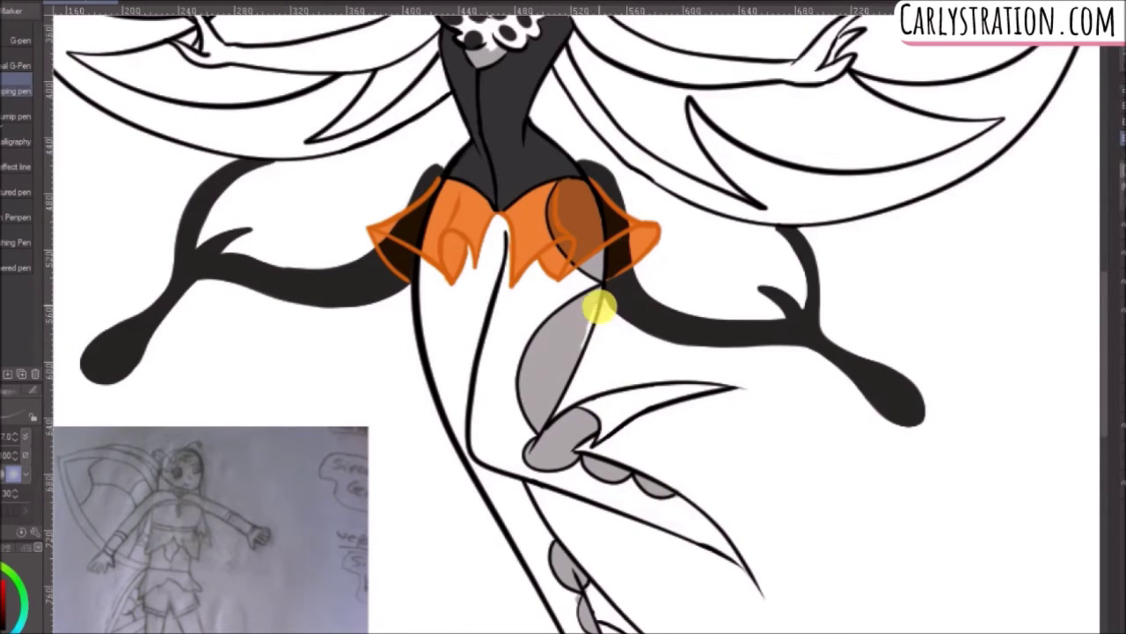
scroll(60, 226, "down", 5)
key("e")
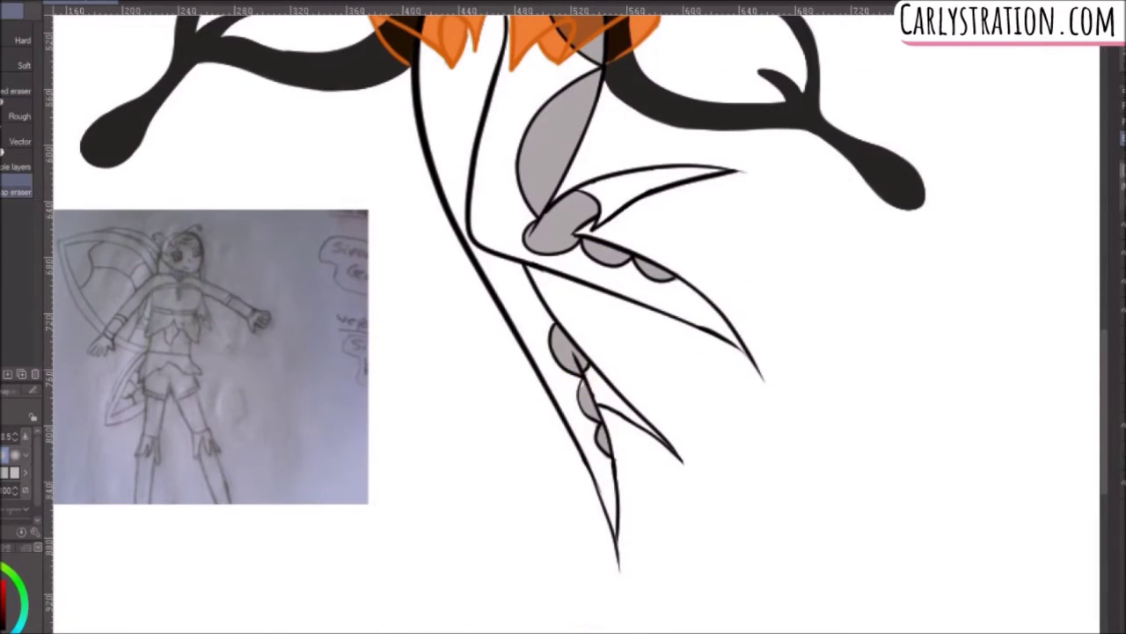
key("p")
key("e")
mouse_move(1102, 376)
left_mouse_down()
mouse_move(1104, 267)
mouse_move(1104, 380)
mouse_move(1103, 370)
left_mouse_up()
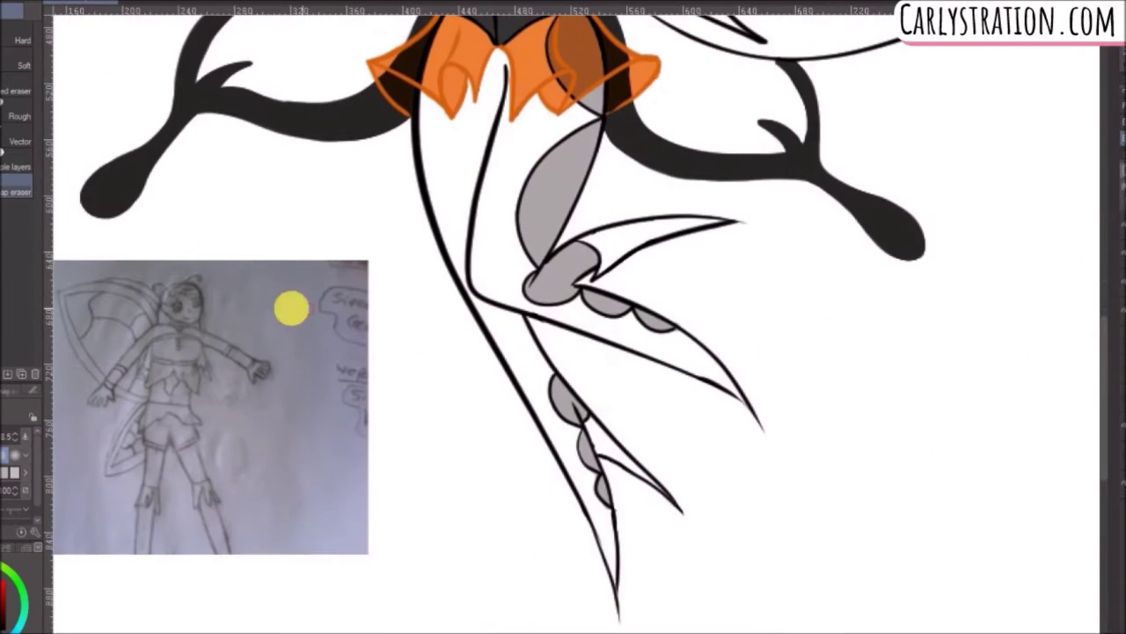
Paint the pointed heel spikes on both legs dark grey.
key("p")
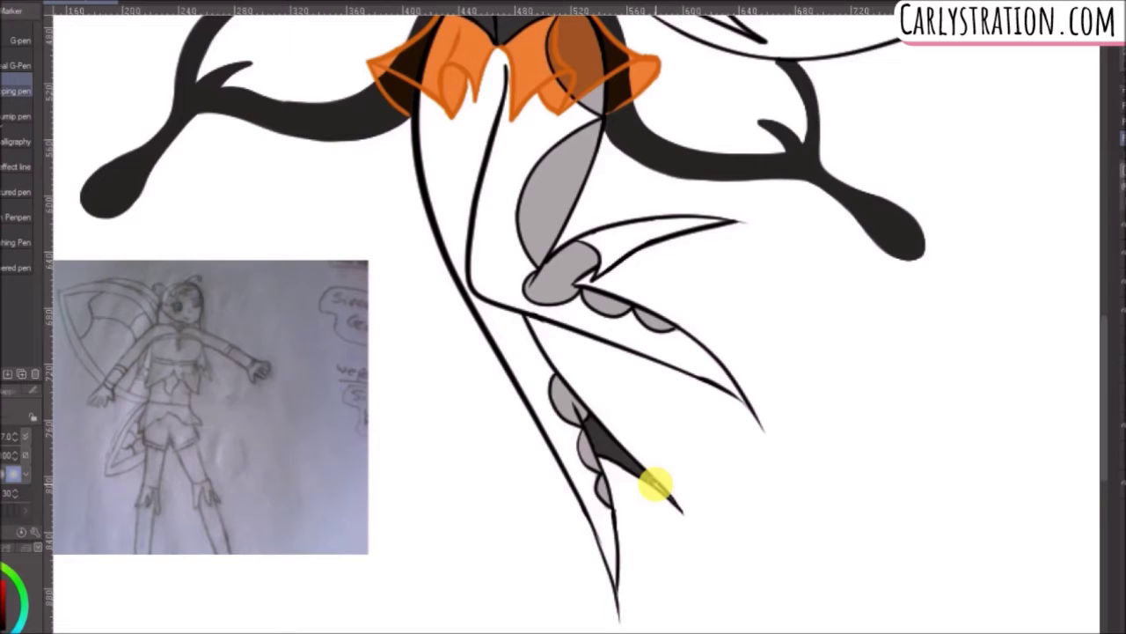
scroll(632, 183, "up", 4)
mouse_move(433, 402)
left_mouse_down()
mouse_move(455, 398)
mouse_move(596, 450)
mouse_move(537, 508)
mouse_move(833, 357)
mouse_move(659, 395)
mouse_move(528, 379)
mouse_move(763, 335)
mouse_move(935, 332)
mouse_move(554, 385)
left_mouse_up()
Try selecting the uncoloured leg areas and filling them with orange.
key("ctrl+minus")
key("ctrl+minus")
key("ctrl+minus")
key("ctrl+minus")
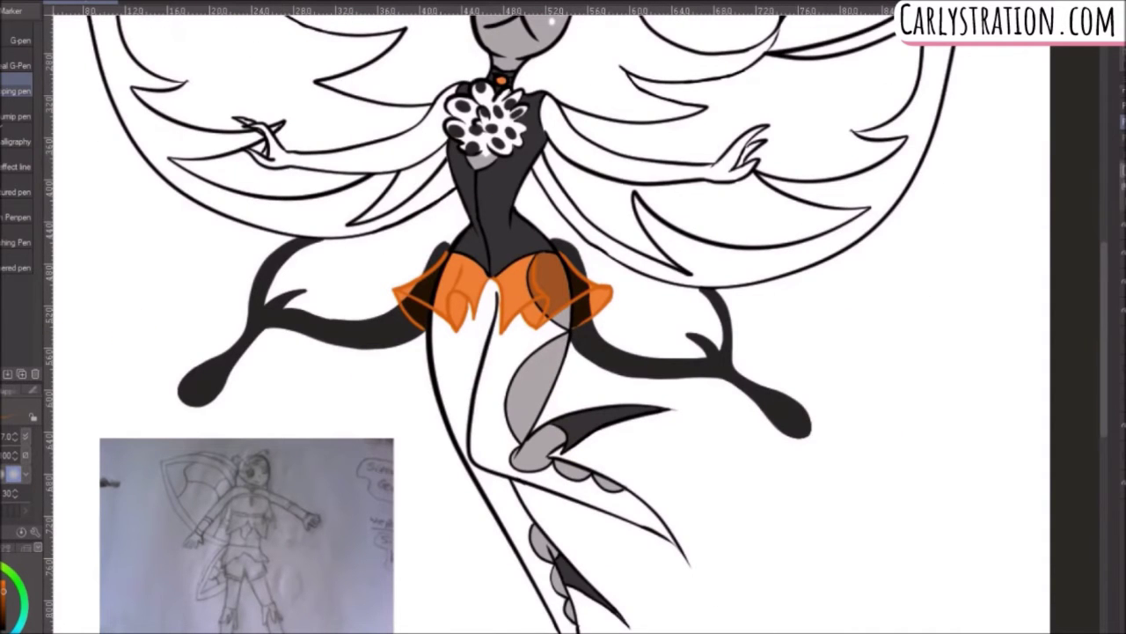
key("w")
left_click(508, 368)
left_click(514, 517)
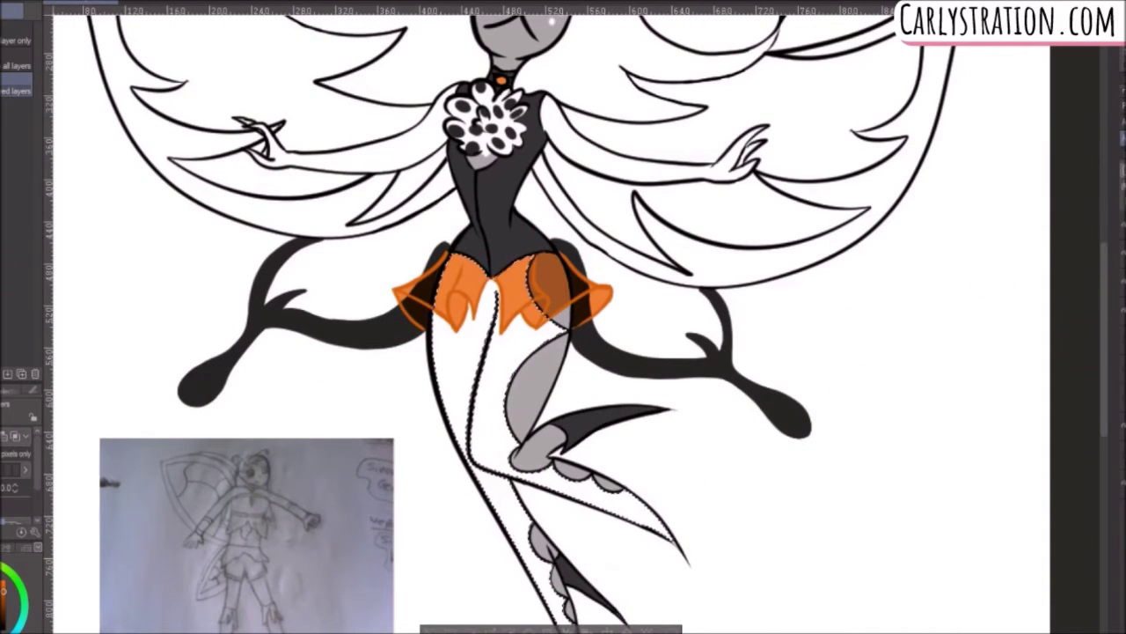
left_click(5, 277)
left_click(517, 513)
left_click(2, 581)
key("ctrl+z")
left_click(453, 380)
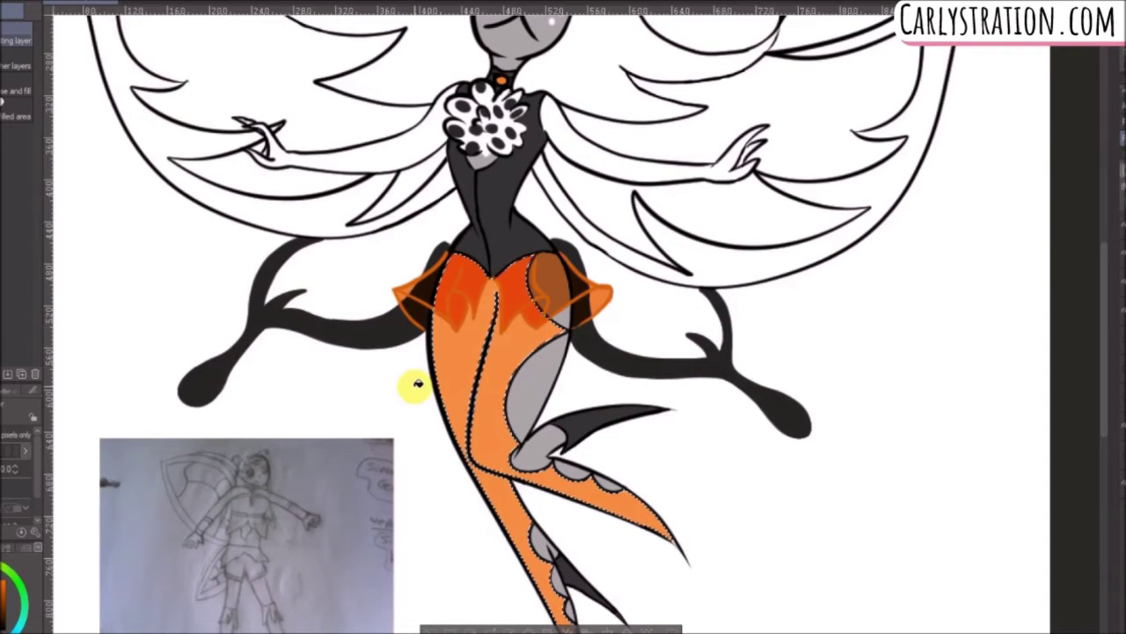
Undo the orange fill on the legs.
key("w")
left_click(493, 396)
key("ctrl+z")
key("m")
key("ctrl+d")
left_click_drag(1104, 375, 1115, 360)
scroll(1111, 363, "down", 3)
key("ctrl+z")
key("ctrl+z")
key("ctrl+z")
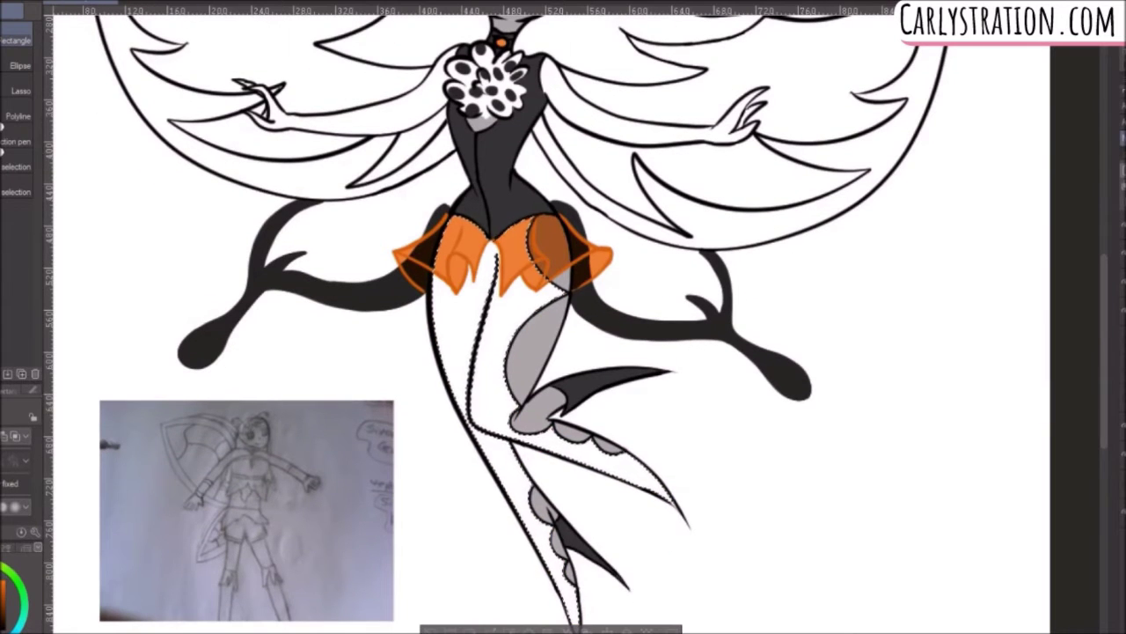
Fill the selected leg areas with white, clear the selection, and change the canvas background to tan.
key("g")
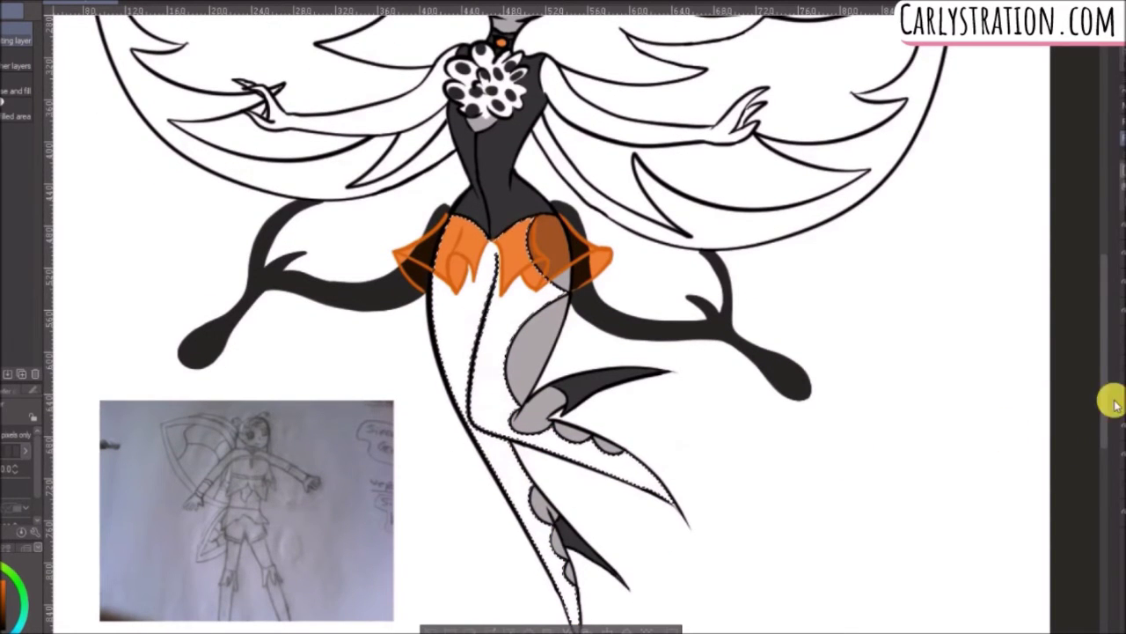
key("ctrl+d")
left_click(196, 297)
left_click(336, 350)
left_click_drag(1102, 359, 1095, 331)
scroll(1093, 328, "up", 1)
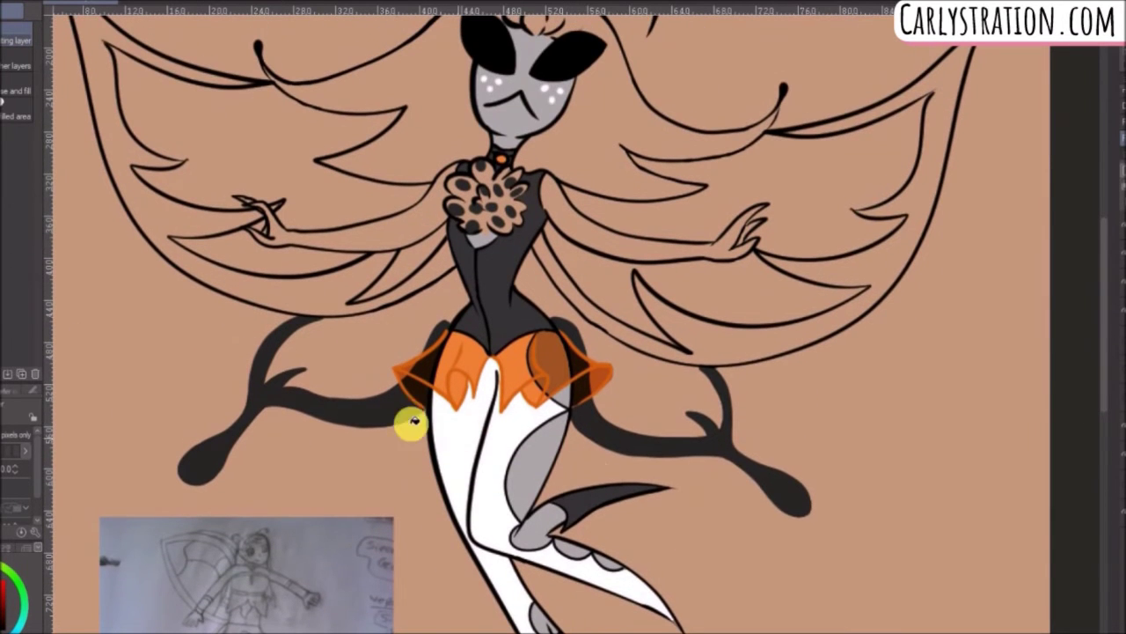
scroll(475, 467, "down", 4)
scroll(756, 321, "up", 9)
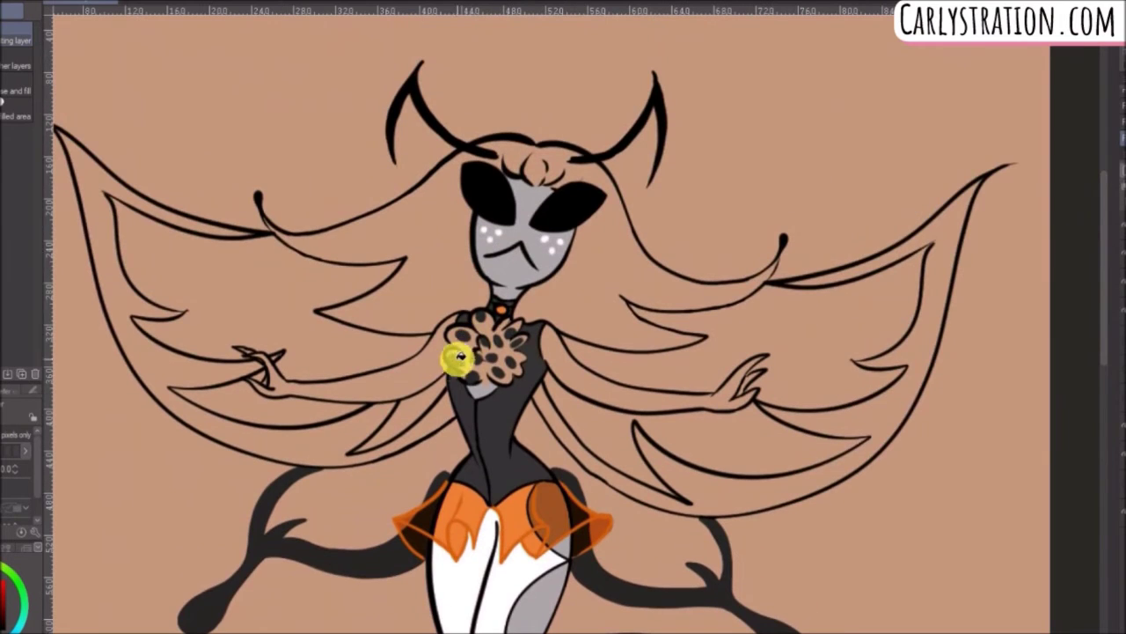
left_click(499, 504)
key("ctrl+z")
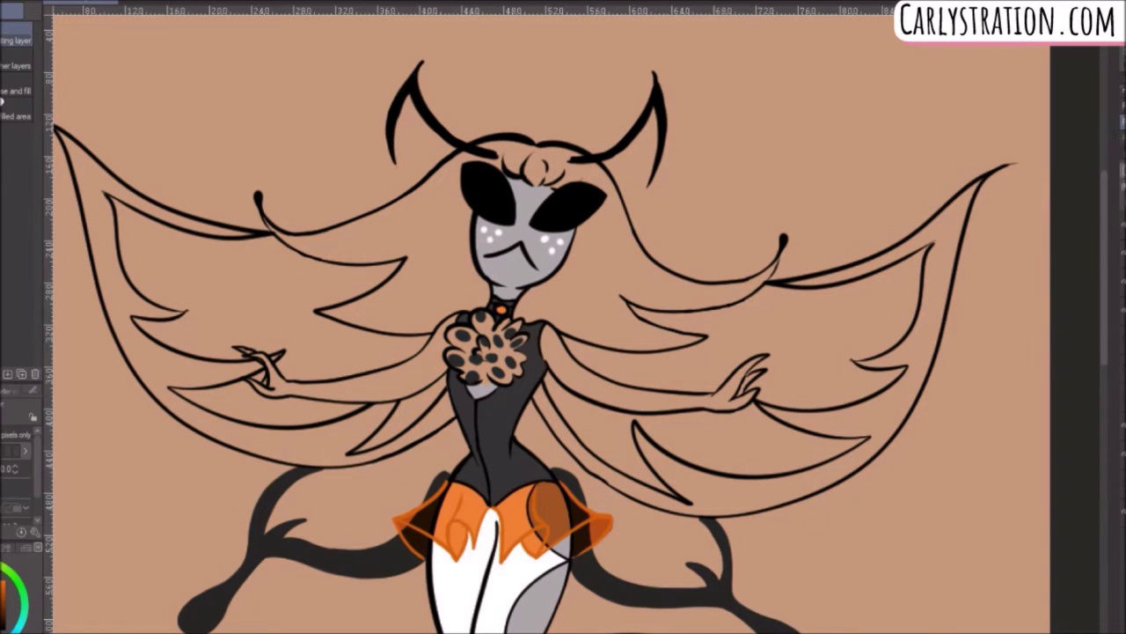
Select the hair and both lower wing panels, fill them with orange, and clear the selection.
key("w")
left_click(604, 261)
left_click(653, 544, "shift")
left_click(393, 485, "shift")
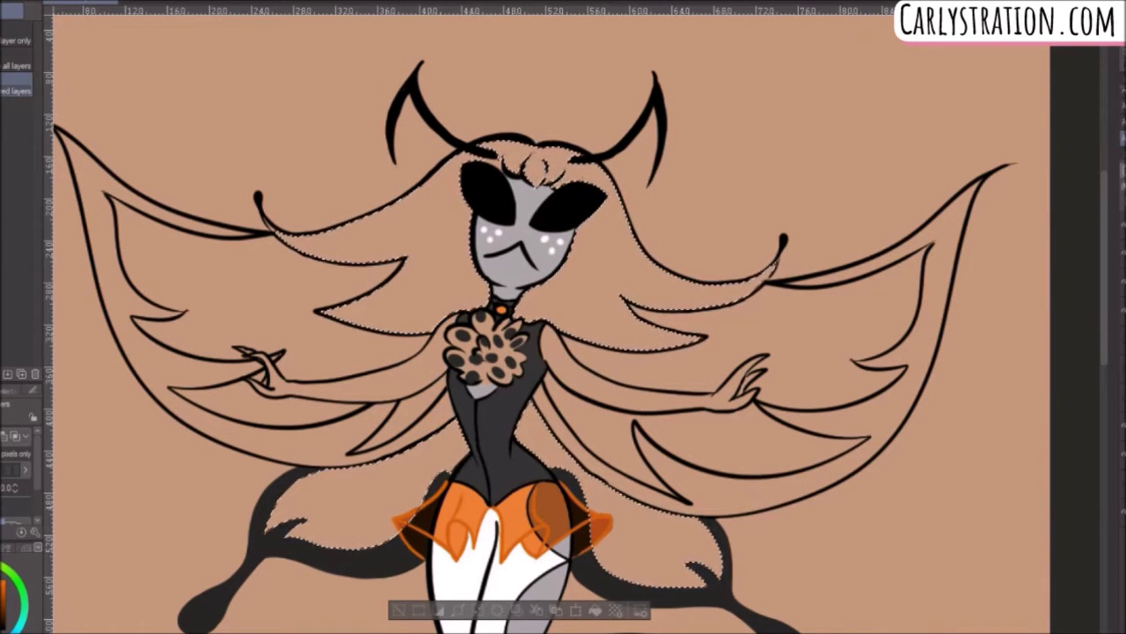
key("g")
left_click(431, 290)
left_click(577, 295)
left_click(396, 493)
left_click(647, 532)
key("ctrl+d")
Select the outer border areas of both upper wings and fill them with white.
left_click_drag(1104, 289, 1102, 311)
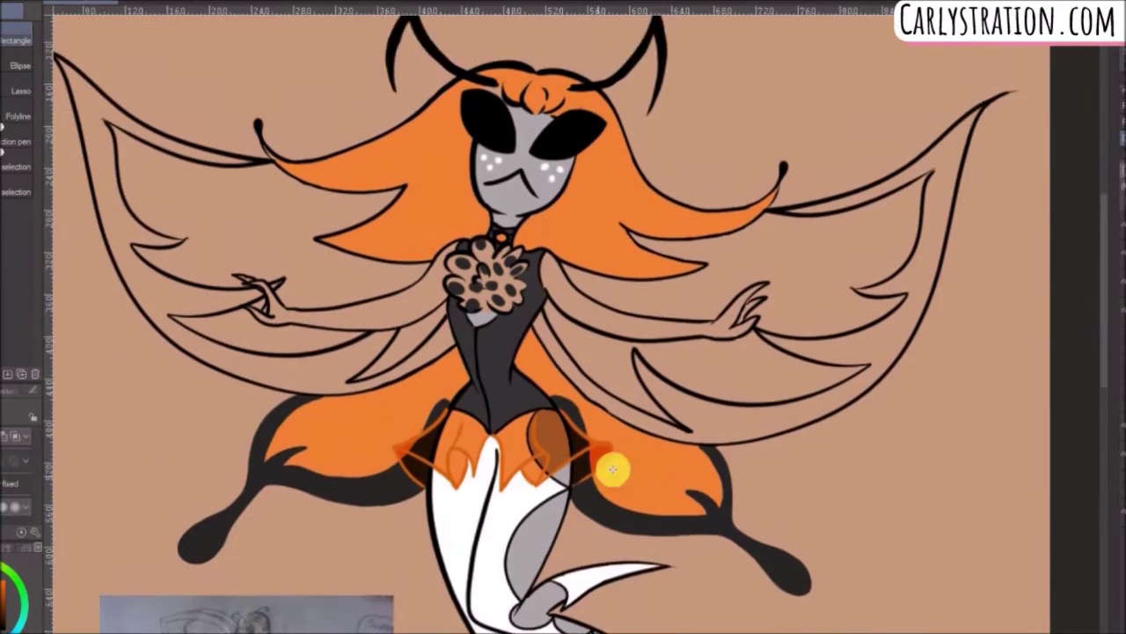
key("w")
left_click(909, 313)
left_click(237, 254, "shift")
key("g")
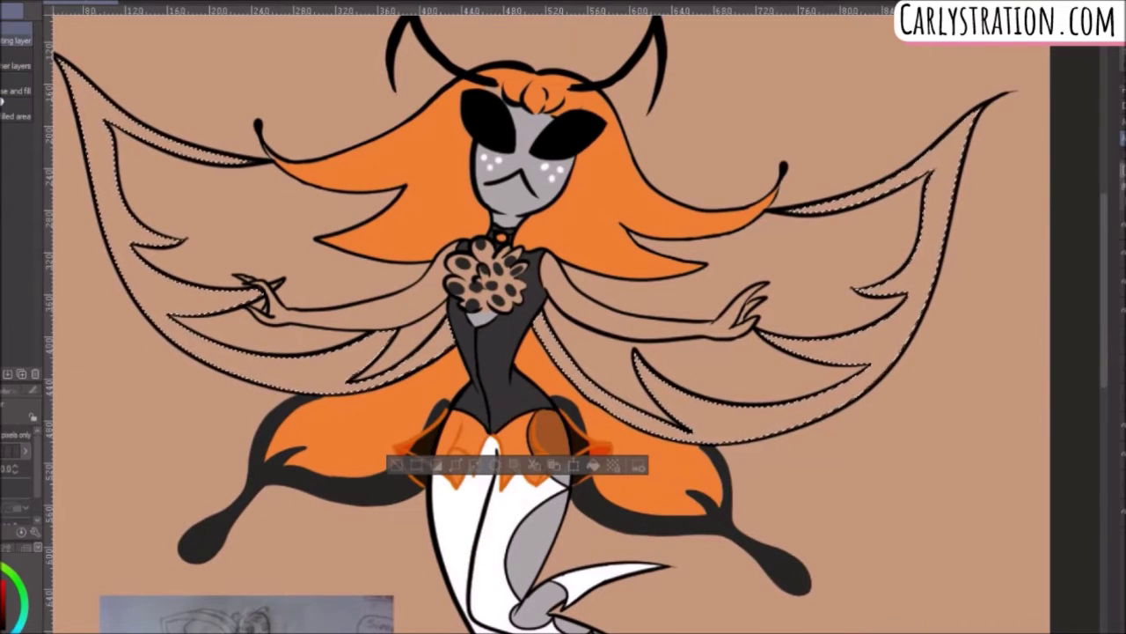
left_click(161, 305)
Select all inner panels of both upper wings, fill them with black, and clear the selection.
key("w")
left_click(751, 278)
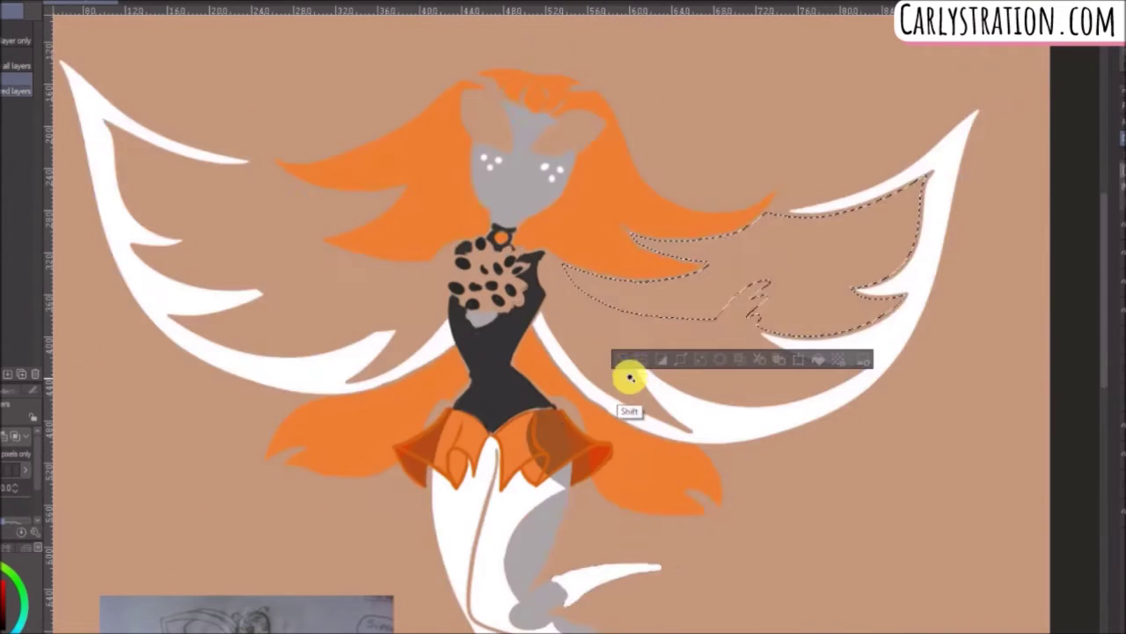
left_click(726, 385, "shift")
left_click(601, 353, "shift")
left_click(411, 338, "shift")
left_click(325, 337, "shift")
left_click(317, 296, "shift")
key("g")
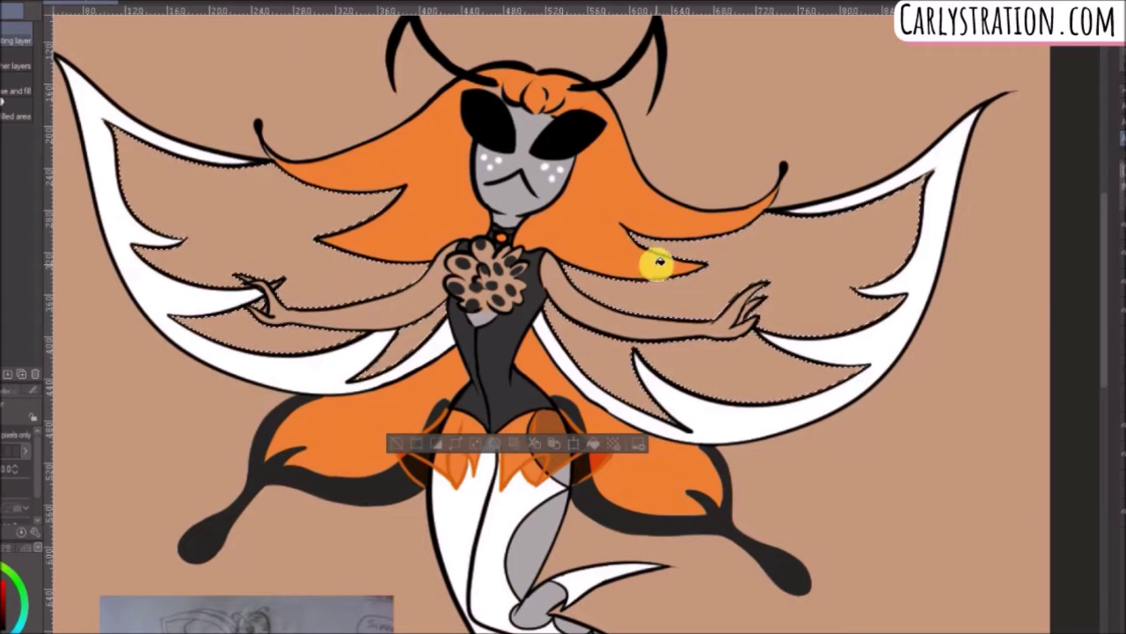
left_click(826, 274)
left_click(407, 337)
left_click(296, 283)
key("w")
key("ctrl+d")
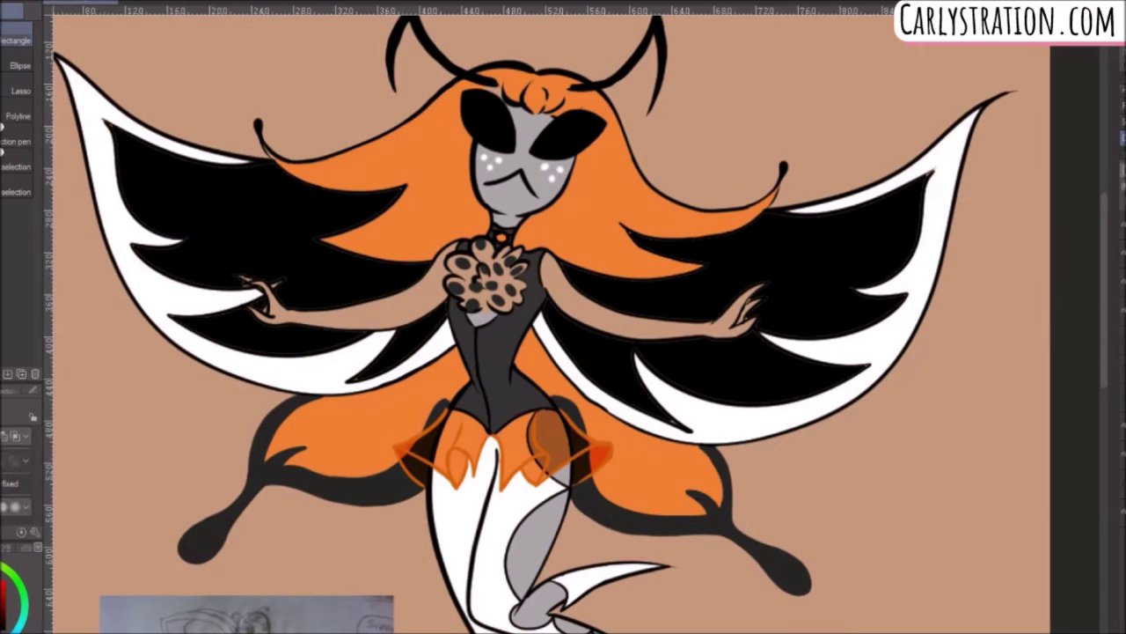
Try recolouring the dark grey borders and tails of the lower wings black.
key("p")
left_click_drag(1106, 271, 1103, 286)
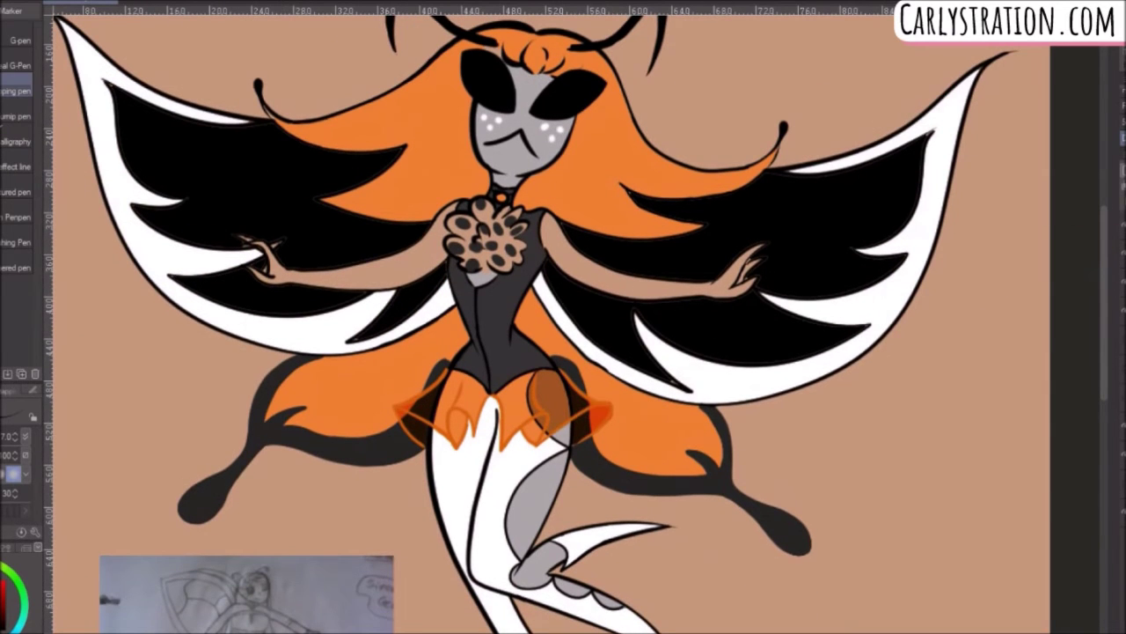
key("g")
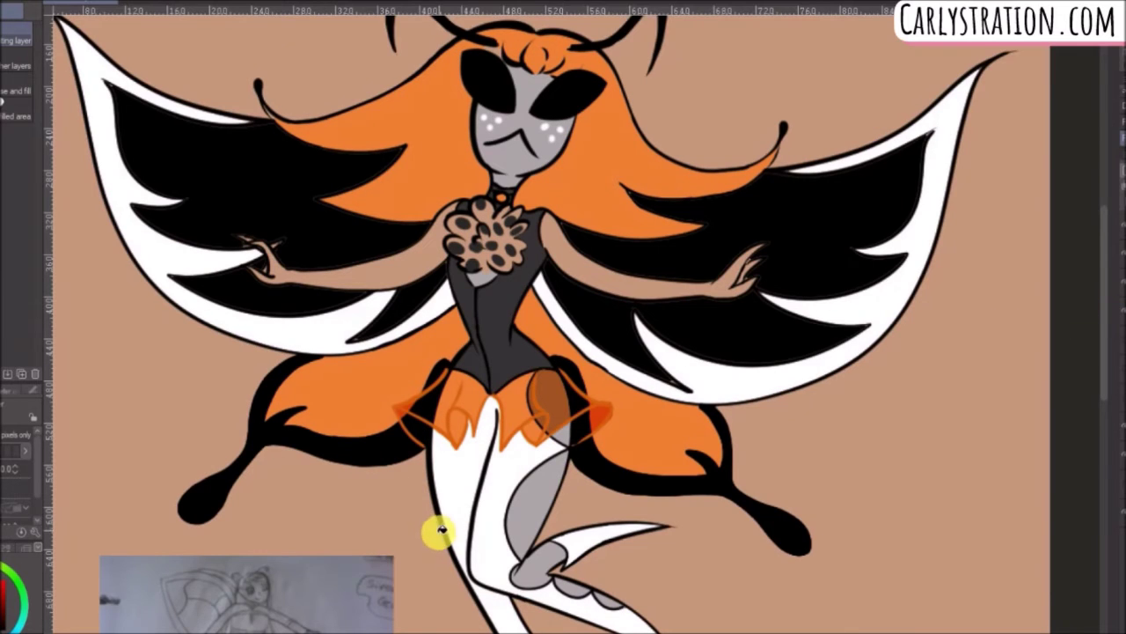
left_click(403, 447)
left_click(598, 471)
Select both arms and the chest fluff petals, fill them with the skin's light grey, and clear the selection.
key("w")
left_click(331, 280)
left_click(747, 259, "shift")
left_click(536, 213, "shift")
left_click(520, 221, "shift")
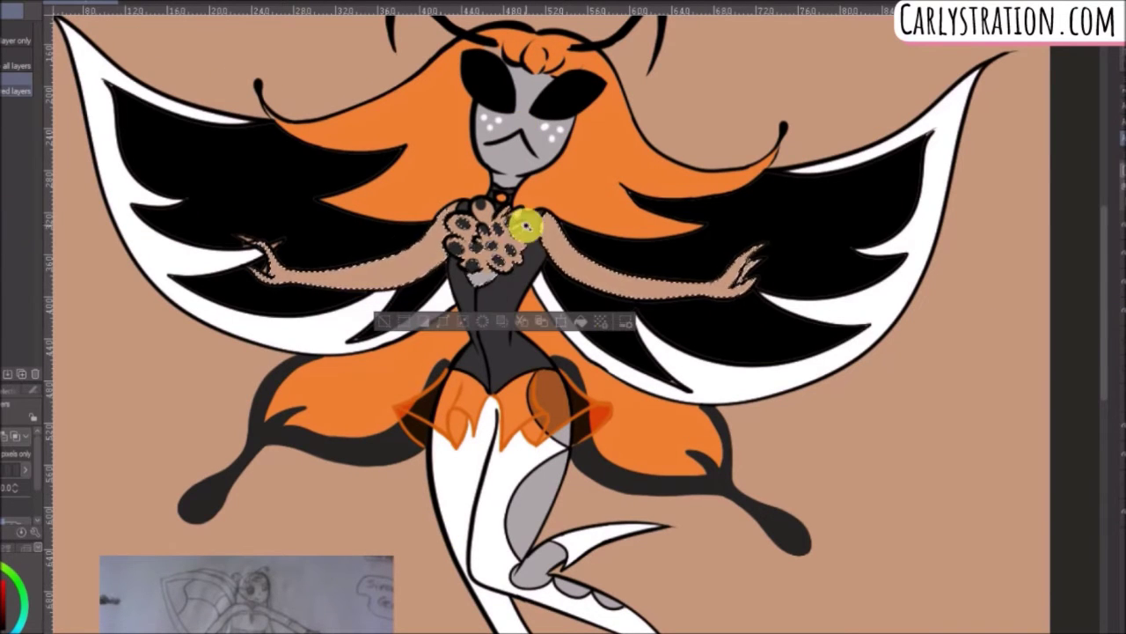
key("g")
left_click(587, 262)
left_click(462, 232)
left_click(417, 267)
key("m")
key("ctrl+d")
Touch up the light grey along the left edge of the chest fluff, around the shoulder and armpit.
left_click_drag(509, 216, 522, 217)
key("p")
left_click_drag(361, 291, 370, 304)
left_click_drag(370, 189, 364, 185)
scroll(363, 185, "down", 1)
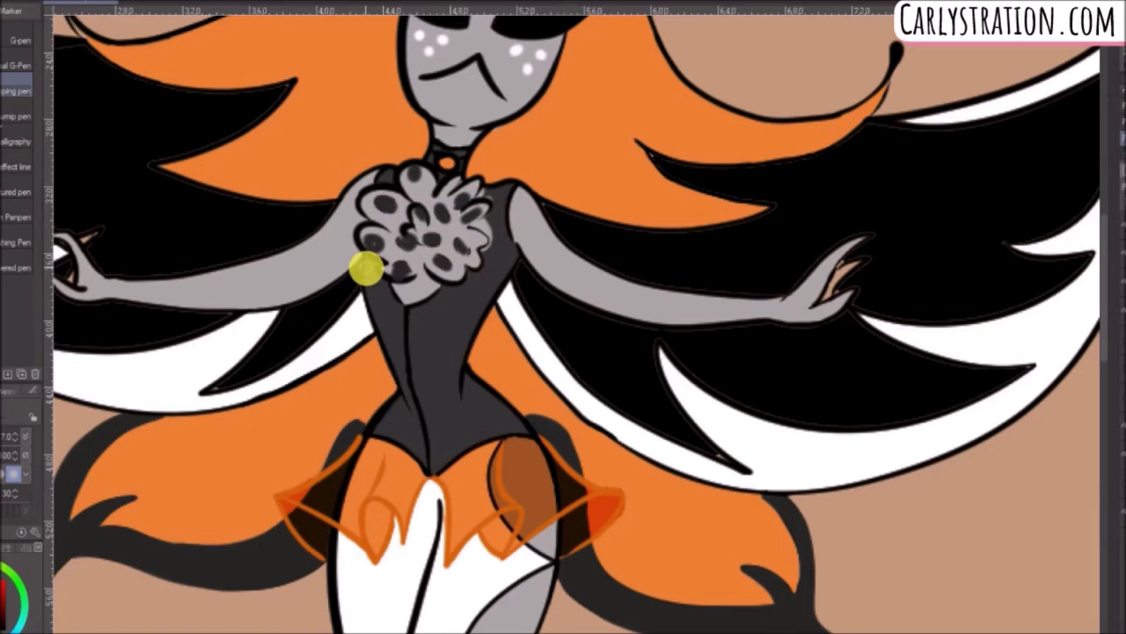
scroll(463, 326, "down", 2)
left_click_drag(785, 631, 746, 630)
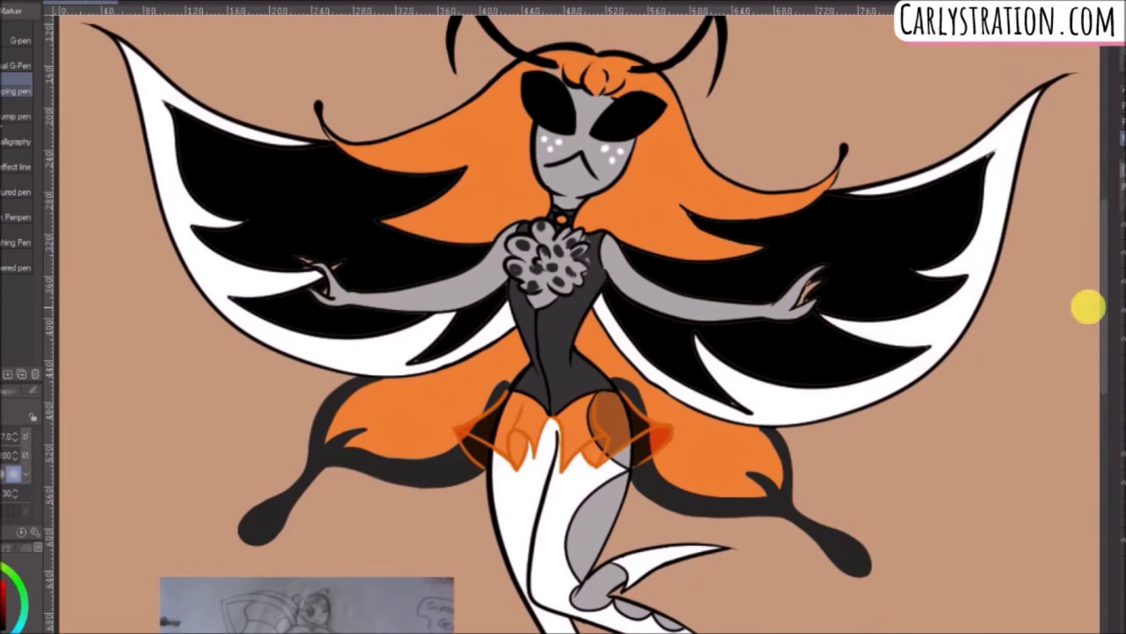
Select the hair and the main areas of both legs, and fill the legs with the hair's orange.
key("g")
right_click(647, 199)
left_click(657, 195)
left_click(510, 154, "shift")
left_click_drag(1103, 295, 1103, 359)
left_click(564, 295, "shift")
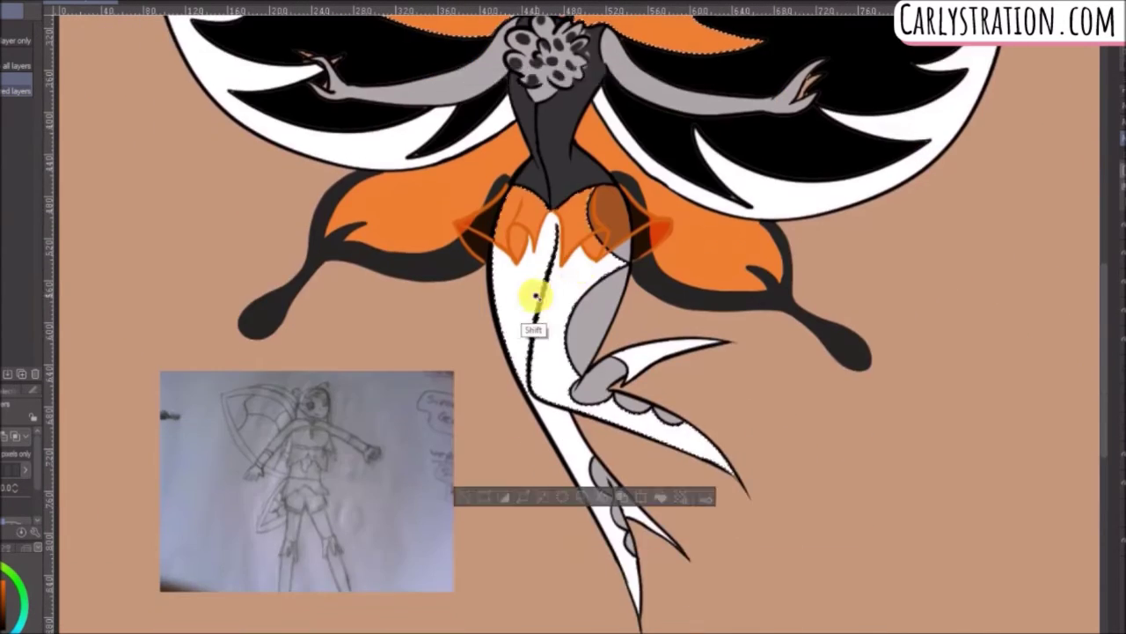
left_click(533, 296, "shift")
left_click(573, 446, "shift")
key("g")
left_click(561, 428)
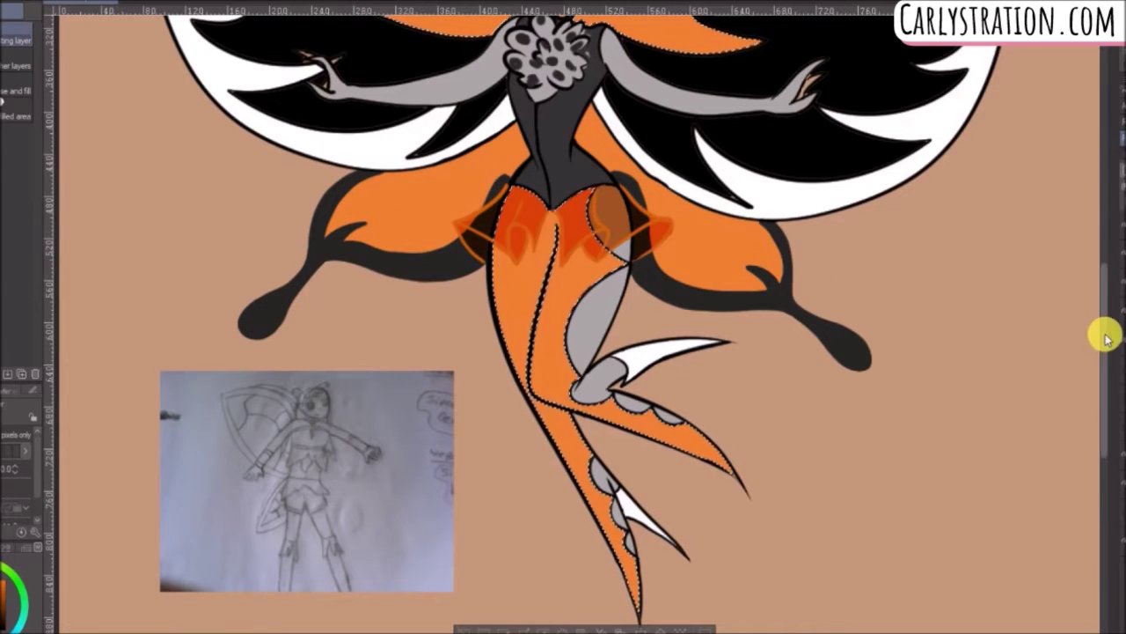
Try filling both sides of the frilled shorts with black.
left_click_drag(1103, 337, 1104, 276)
scroll(1062, 317, "down", 3)
left_click(511, 326)
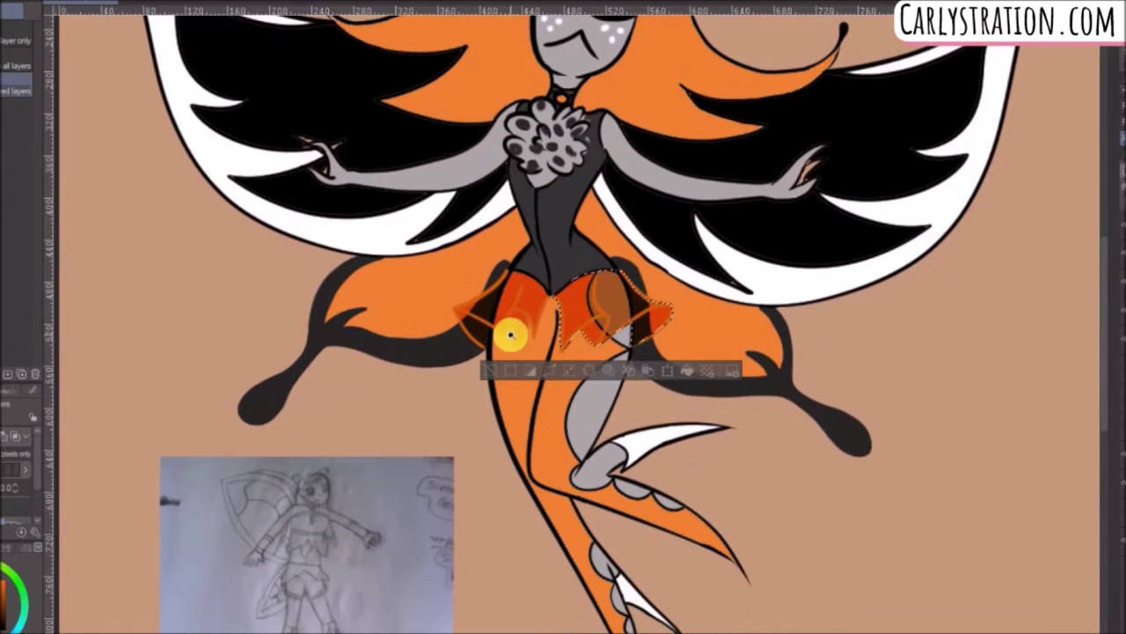
key("Delete")
key("g")
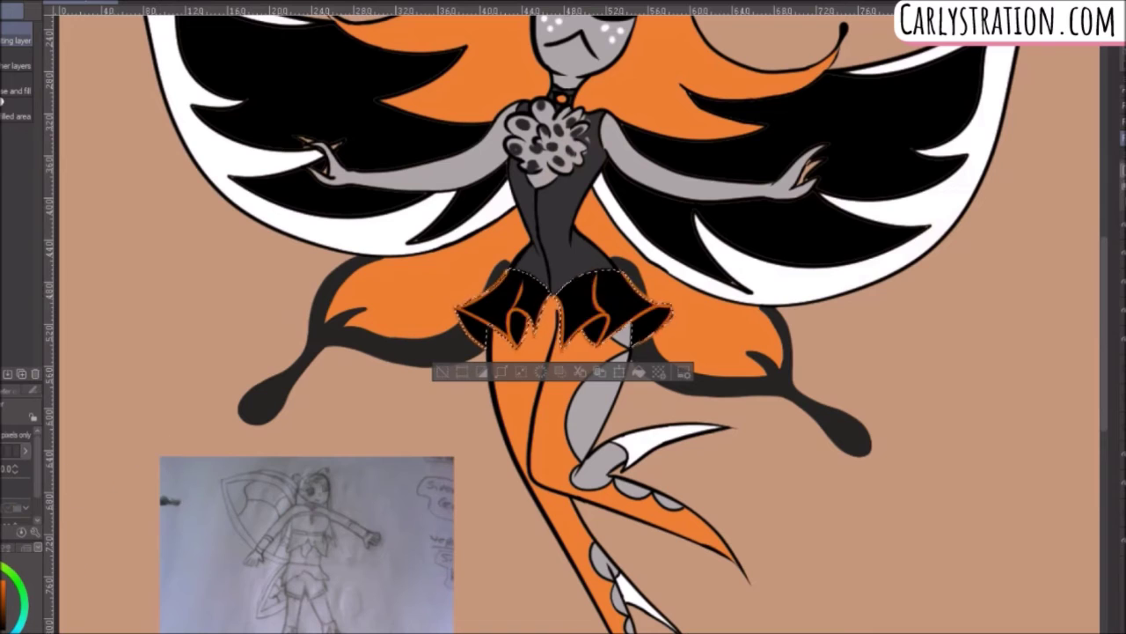
key("ctrl+z")
key("ctrl+z")
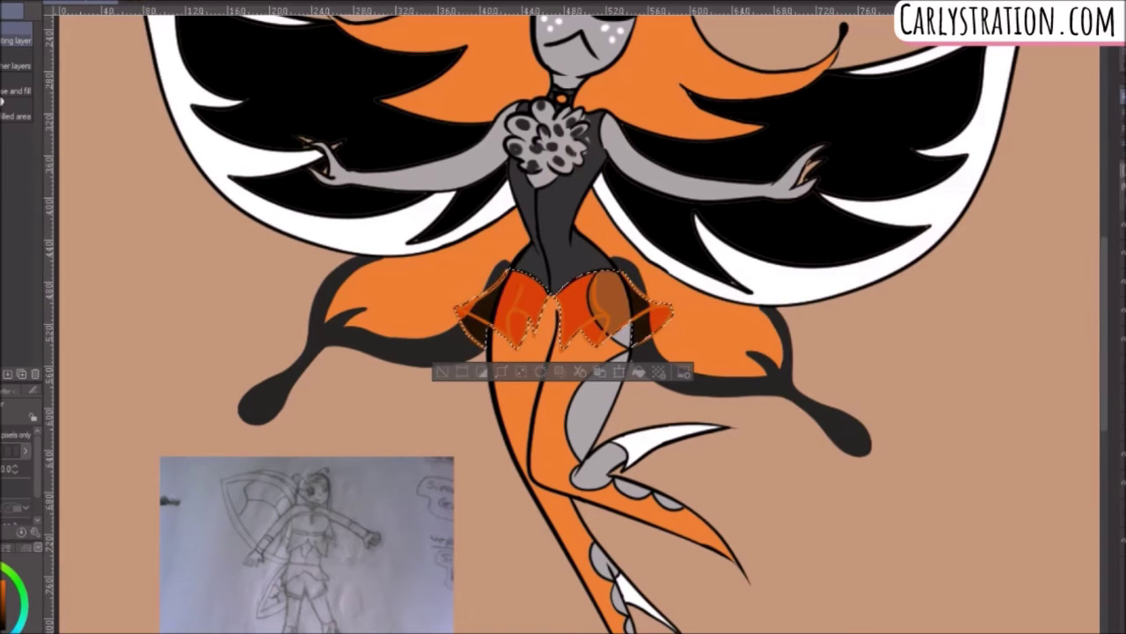
Delete the frilled shorts and clear the flat colours from the skin, bodysuit, wings and leg fins.
key("m")
left_click(952, 341)
key("Delete")
key("Return")
left_click(1052, 309)
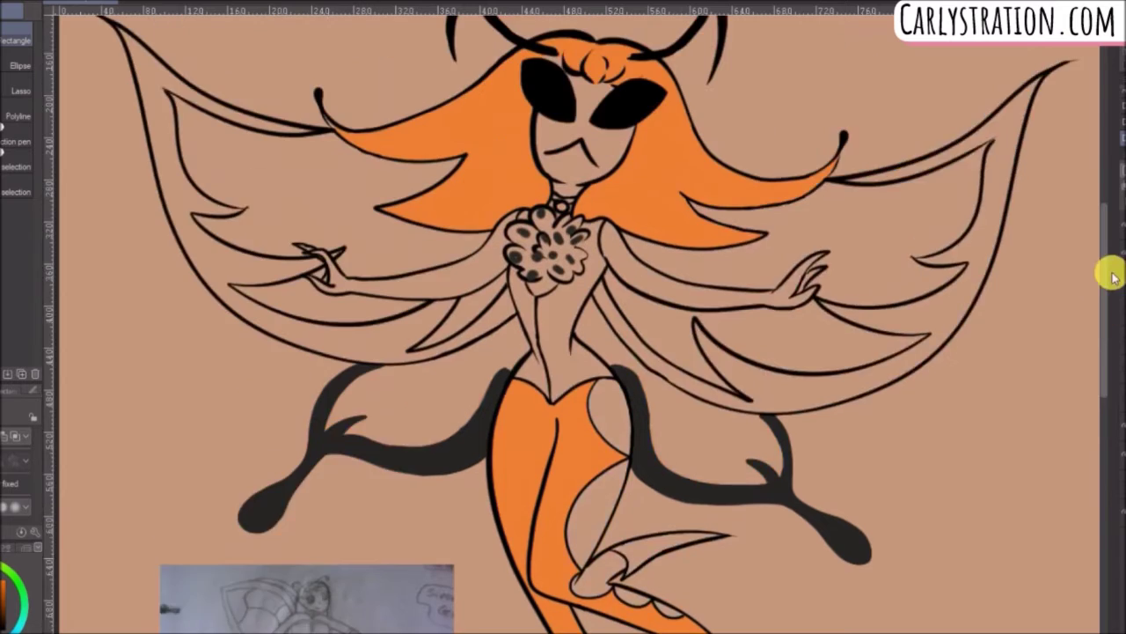
Select the face, neck, both arms, the chest fluff and the scalloped cutouts along the legs.
left_click_drag(1106, 276, 1101, 261)
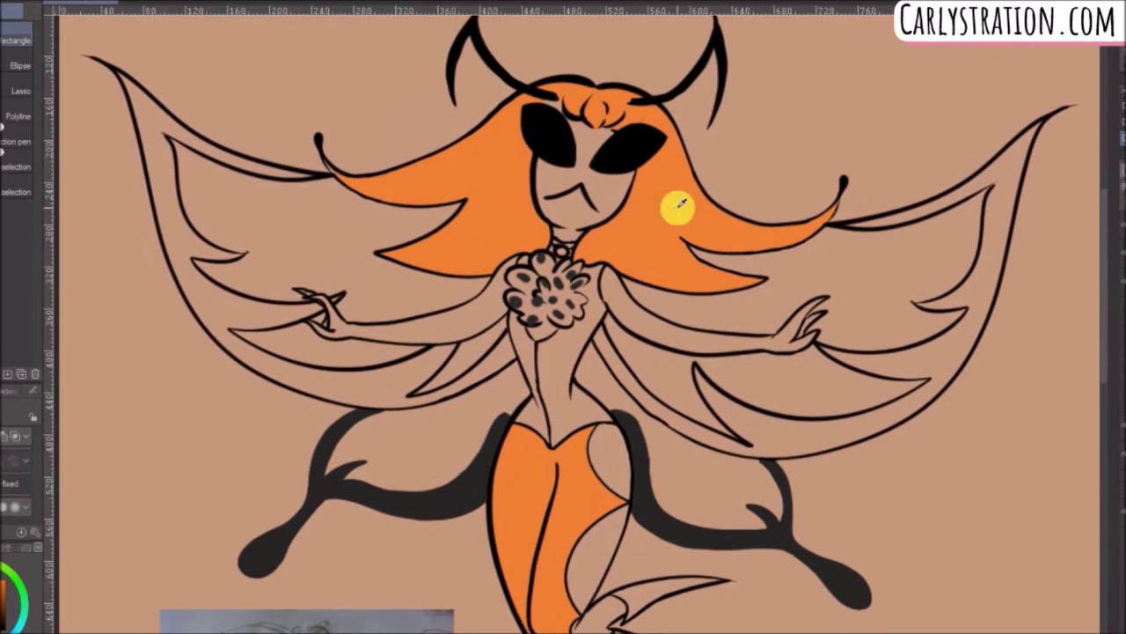
key("w")
left_click(600, 192)
left_click(480, 325, "shift")
left_click(607, 329, "shift")
left_click(676, 329, "shift")
key("ctrl+z")
key("ctrl+z")
left_click(699, 337, "shift")
left_click(611, 457, "shift")
left_click(602, 545, "shift")
left_click(605, 606, "shift")
left_click_drag(1102, 220, 1102, 315)
left_click(616, 451, "shift")
scroll(1071, 405, "up", 5)
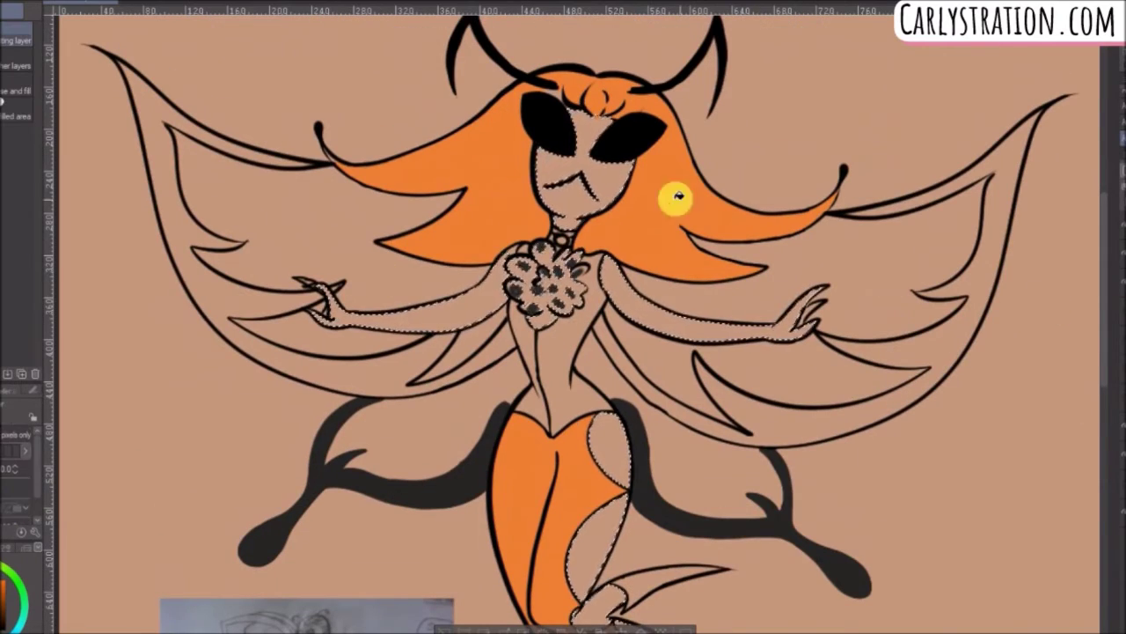
Fill the selected skin areas, chest fluff and leg scallops with white, and clear the selection.
left_click(587, 186)
left_click(704, 323)
left_click(476, 303)
left_click(608, 467)
left_click(599, 545)
left_click(545, 315)
left_click_drag(1102, 347, 1101, 413)
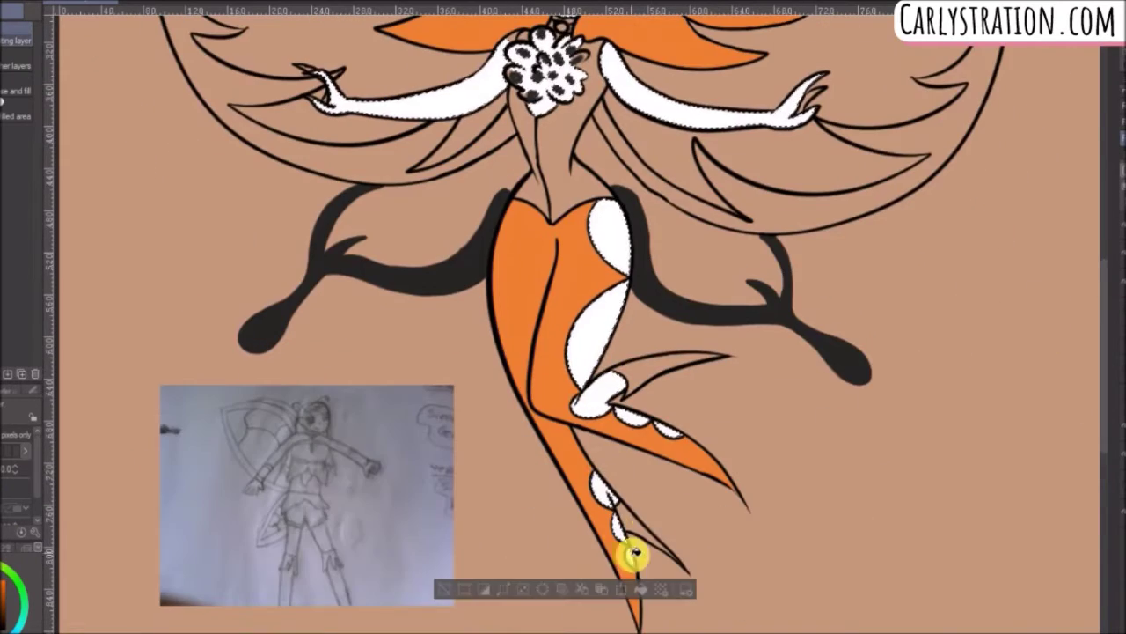
key("ctrl+d")
scroll(1101, 284, "up", 3)
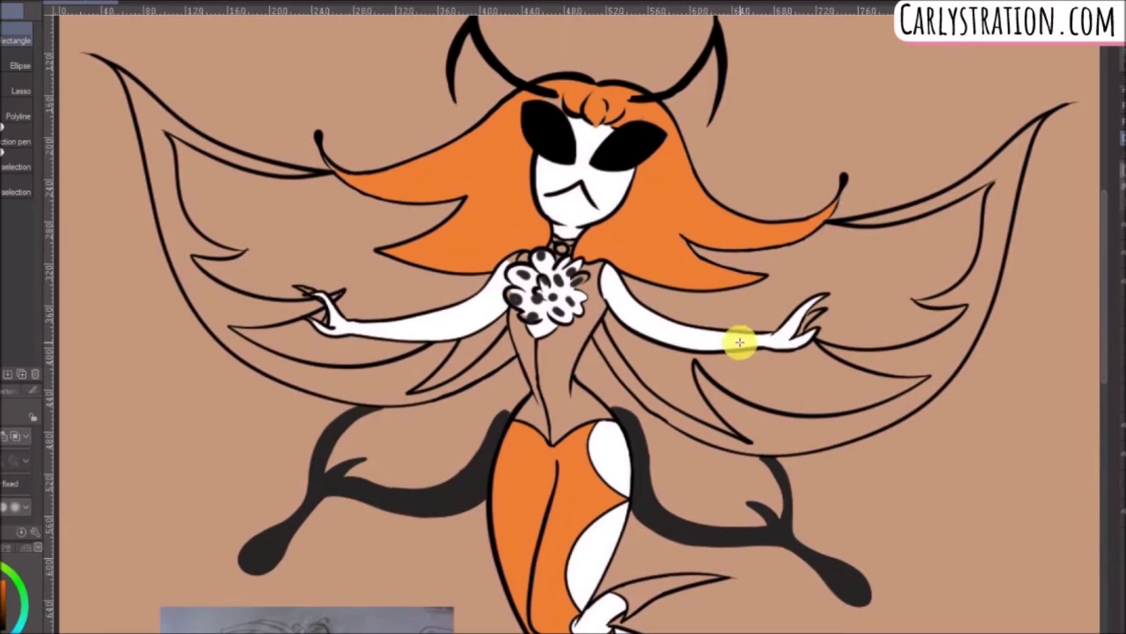
Touch up the white of the chest fluff petals and the adjoining shoulder, filling the gaps the fill missed.
scroll(834, 326, "up", 5)
key("p")
left_click_drag(745, 189, 498, 388)
mouse_move(753, 262)
left_mouse_down()
mouse_move(668, 337)
mouse_move(637, 399)
left_mouse_up()
key("e")
left_click_drag(672, 179, 517, 334)
key("p")
left_click_drag(808, 629, 704, 628)
left_click_drag(1103, 261, 1104, 227)
left_click_drag(704, 628, 631, 628)
left_click_drag(711, 319, 680, 352)
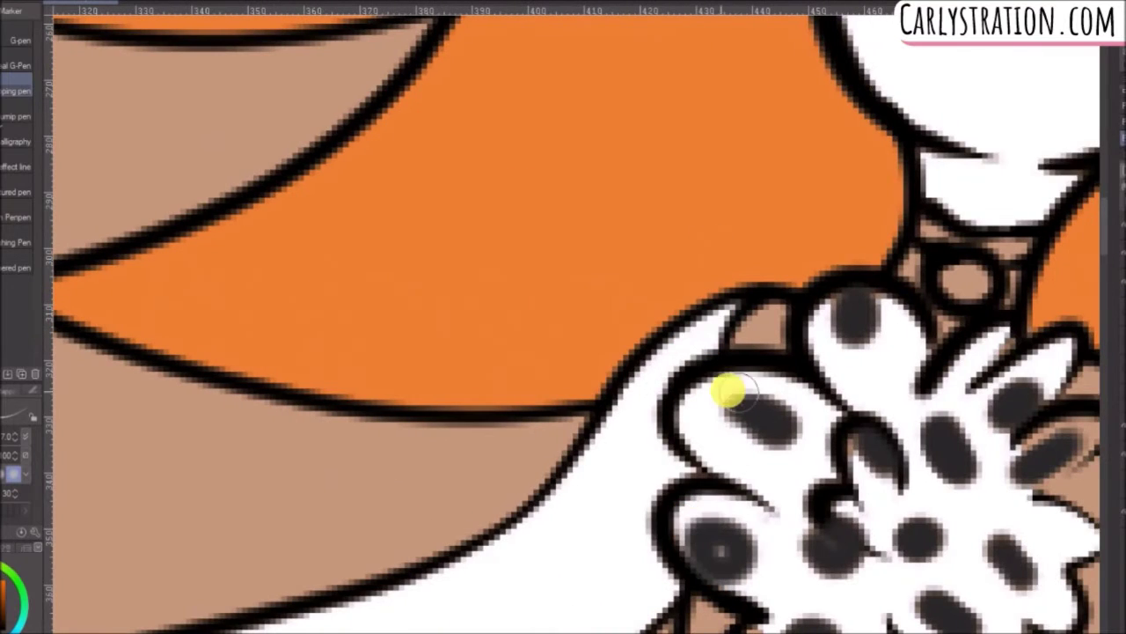
left_click_drag(629, 628, 669, 628)
left_click_drag(1103, 243, 1103, 260)
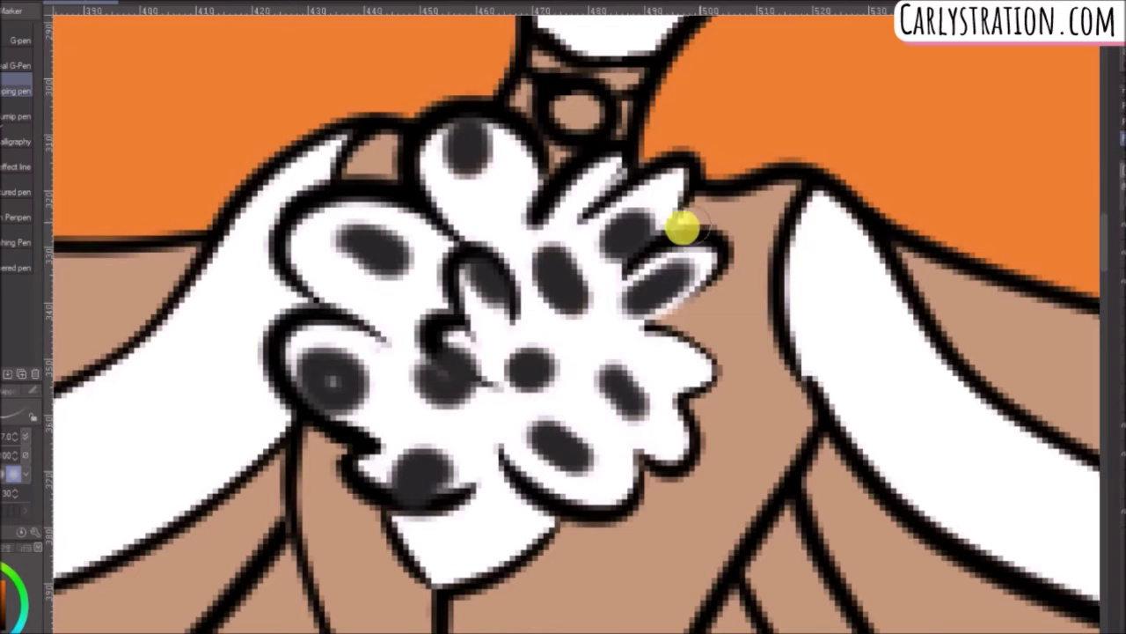
Paint the unfilled fingers of both hands white.
left_click_drag(631, 632, 537, 632)
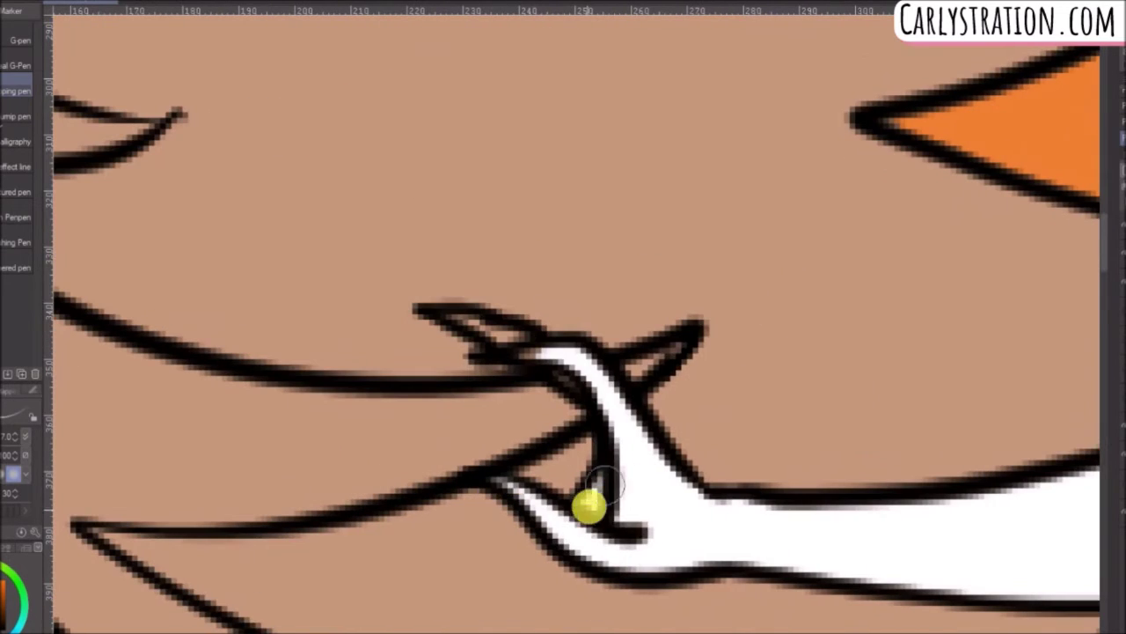
scroll(574, 361, "down", 3)
scroll(762, 516, "down", 2)
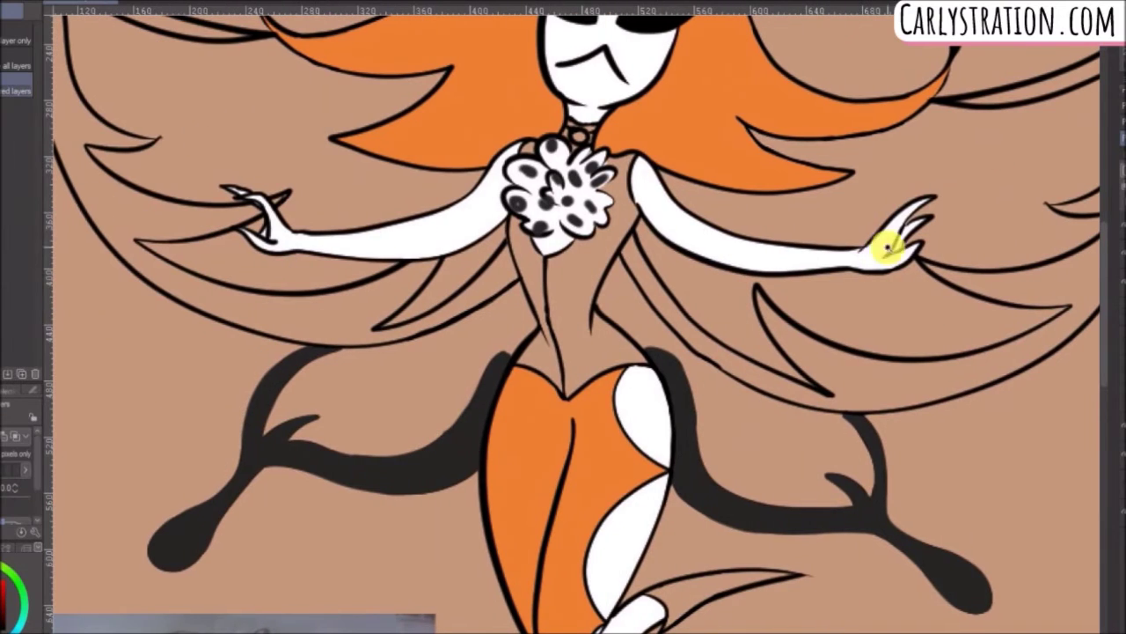
Select all sections of the bodysuit and choker, fill them with dark grey, and clear the selection.
left_click(572, 291)
left_click(538, 360, "shift")
left_click(529, 148, "shift")
left_click(570, 133, "shift")
left_click(588, 127, "shift")
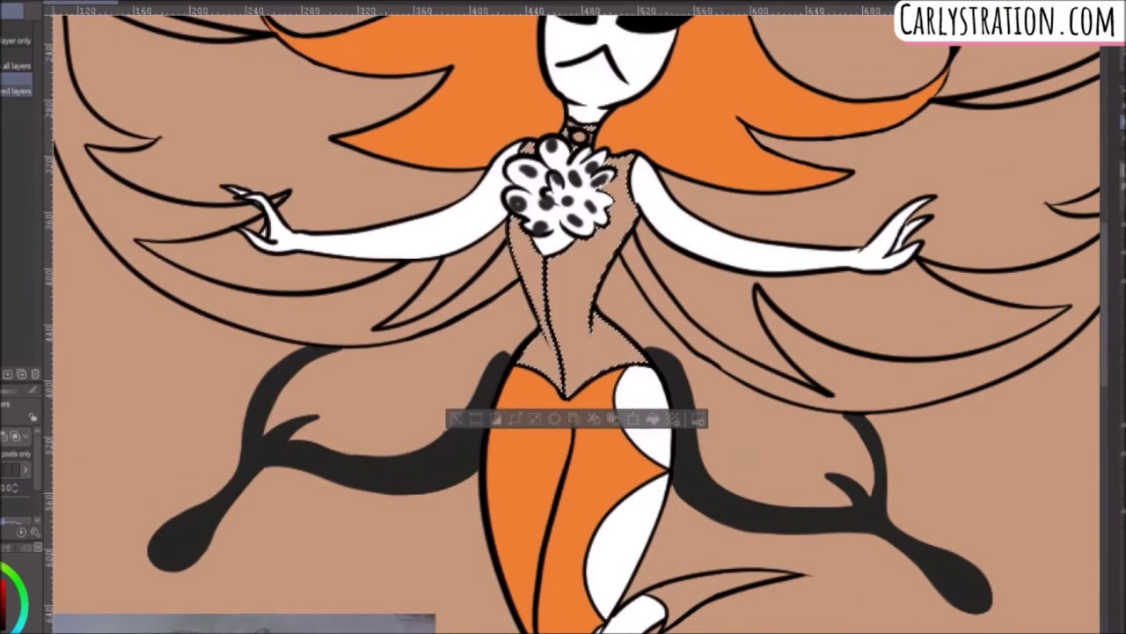
key("g")
left_click(572, 290)
left_click(531, 291)
left_click(584, 130)
left_click(528, 148)
left_click(570, 130)
key("ctrl+d")
Remove the dark spots from the chest fluff petals.
key("m")
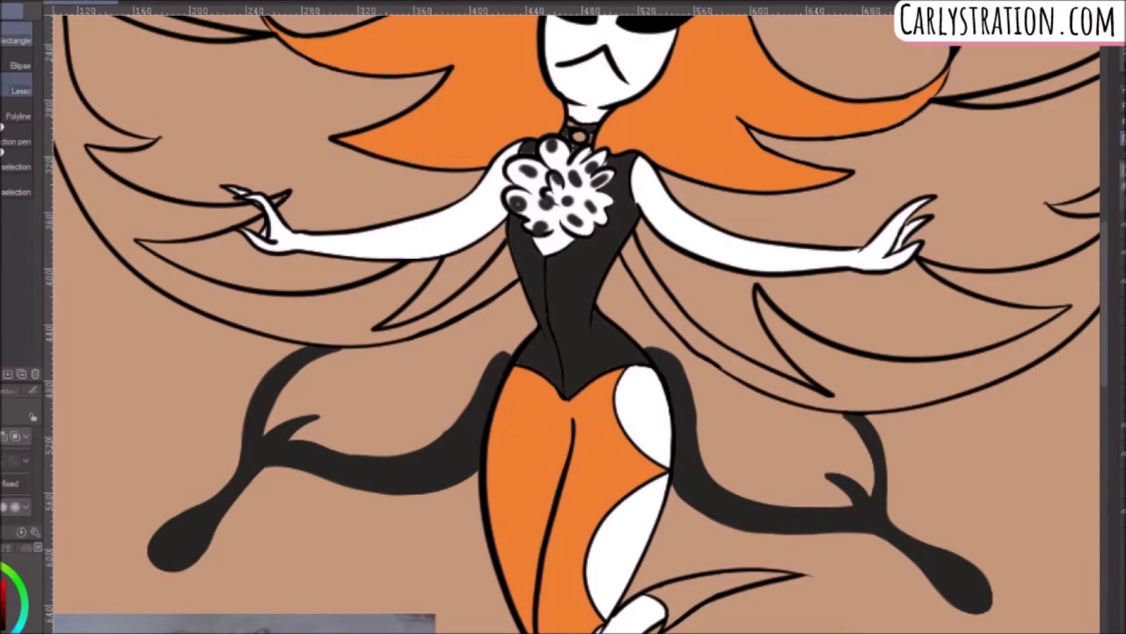
left_click(390, 237)
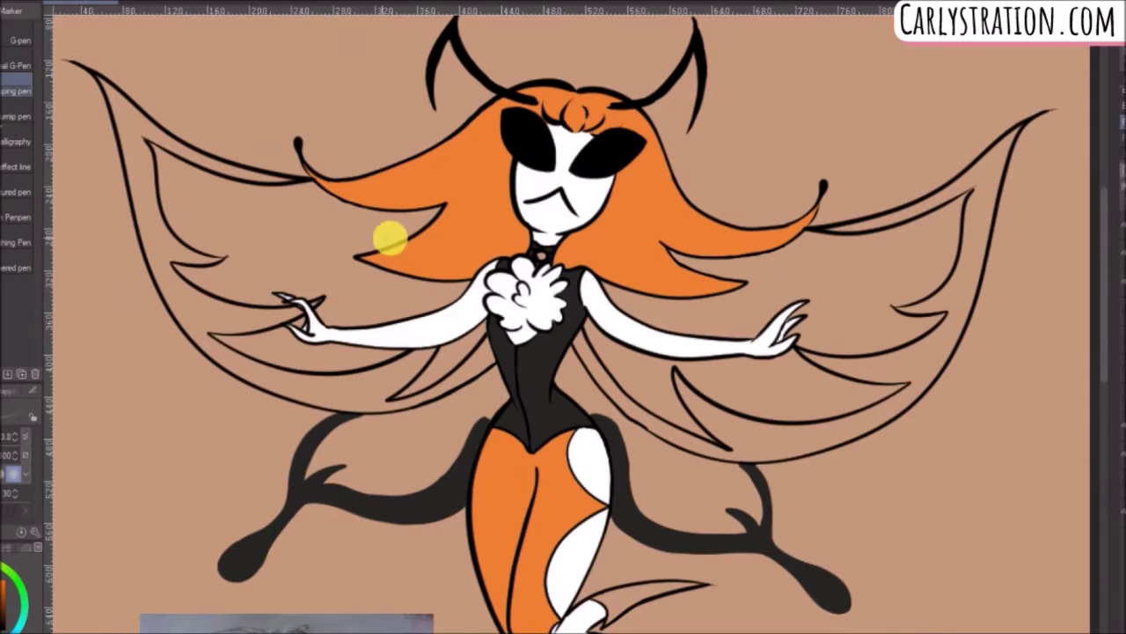
Select all inner panels of both upper wings and fill them with a light orange.
key("w")
left_click(238, 242)
left_click(315, 360, "shift")
left_click(440, 359, "shift")
left_click(646, 378, "shift")
left_click(756, 383, "shift")
left_click(854, 300, "shift")
key("g")
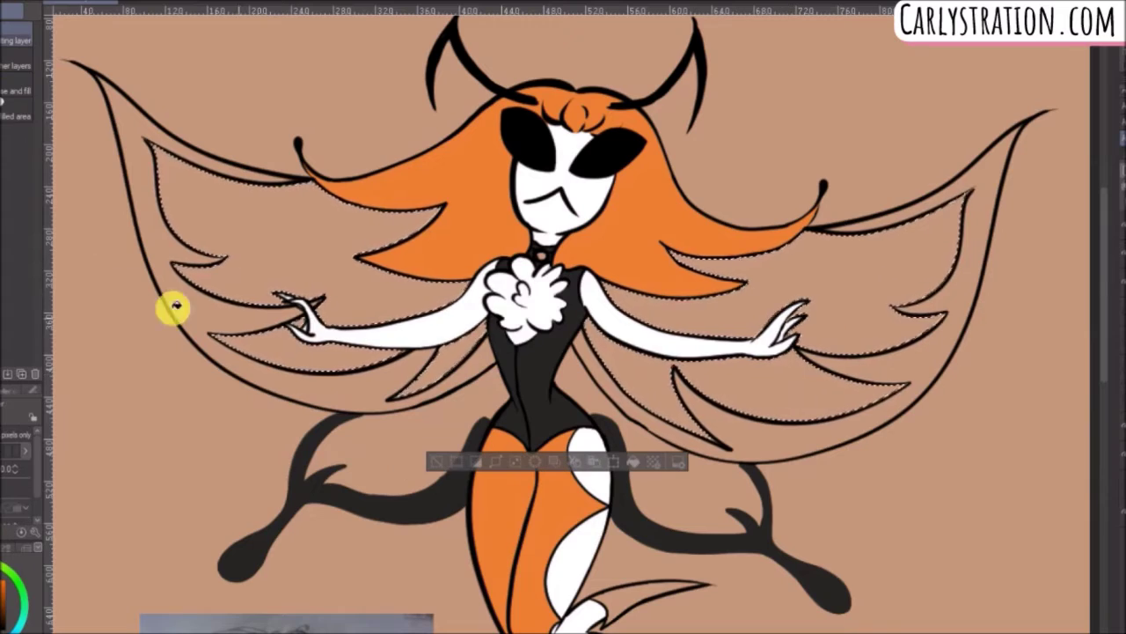
left_click(779, 288)
left_click(379, 291)
left_click(434, 361)
left_click(343, 357)
left_click(793, 395)
left_click(647, 379)
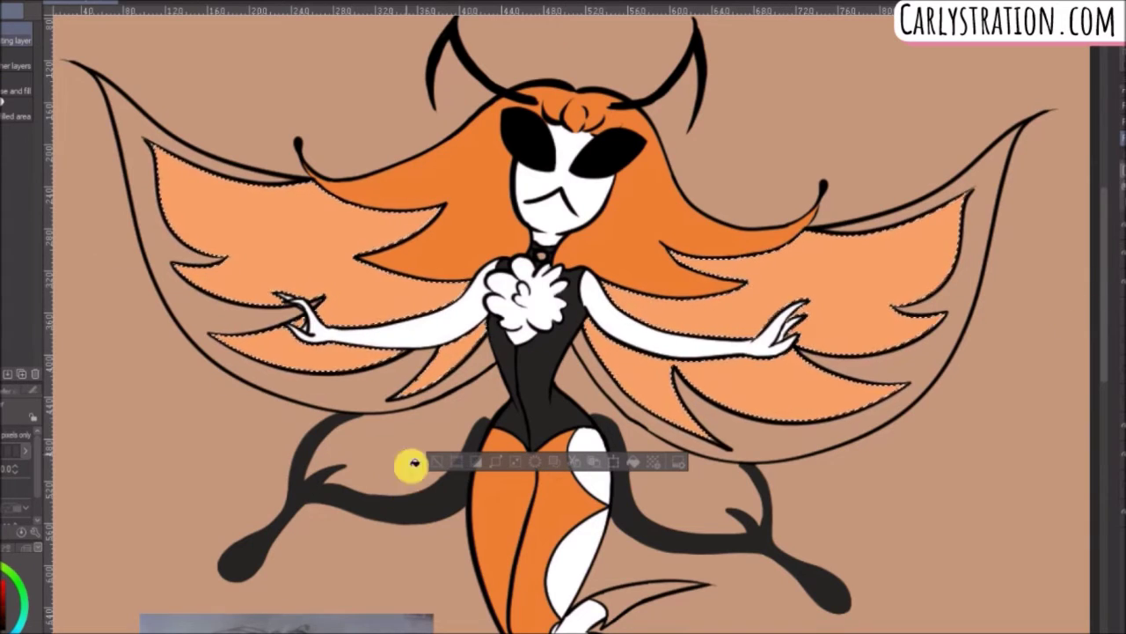
Select the borders of both upper wings, fill them with dark grey, and clear the selection.
key("w")
left_click(965, 282)
left_click(203, 316, "shift")
key("g")
left_click(957, 300)
left_click(367, 384)
key("m")
left_click(191, 381)
mouse_move(1106, 295)
left_mouse_down()
mouse_move(1108, 314)
mouse_move(1106, 305)
left_mouse_up()
right_click(758, 354)
Select the inner panels of both lower wings, fill them with pale peach, and clear the selection.
key("w")
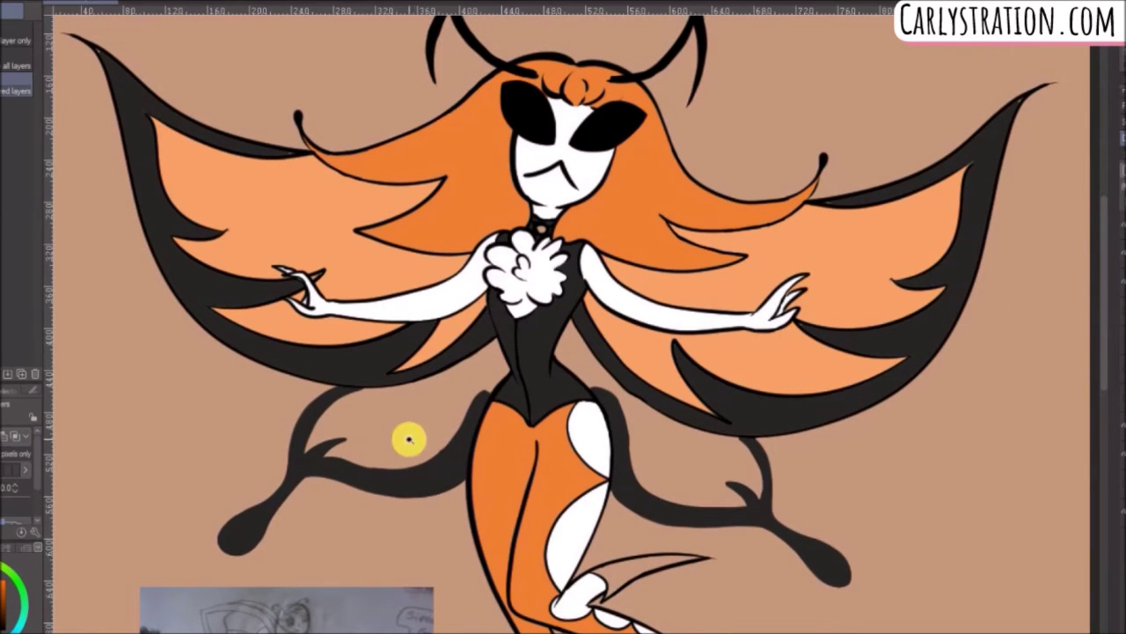
left_click(410, 437)
left_click(663, 446, "shift")
key("g")
left_click(414, 423)
left_click(700, 445)
key("m")
key("ctrl+d")
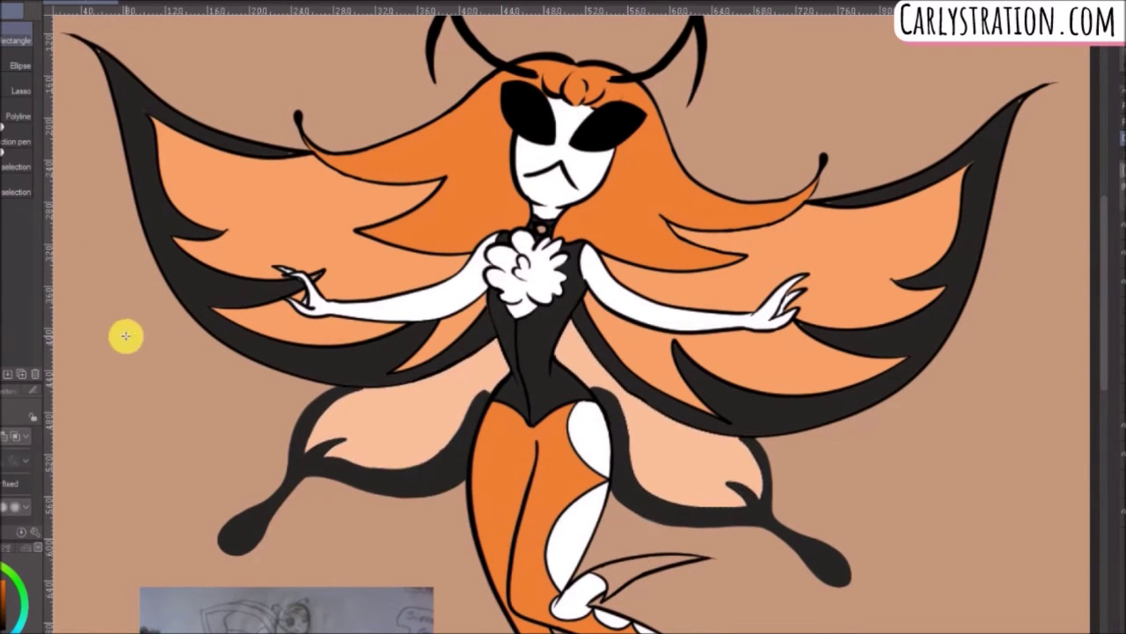
Fill the background with light grey.
key("g")
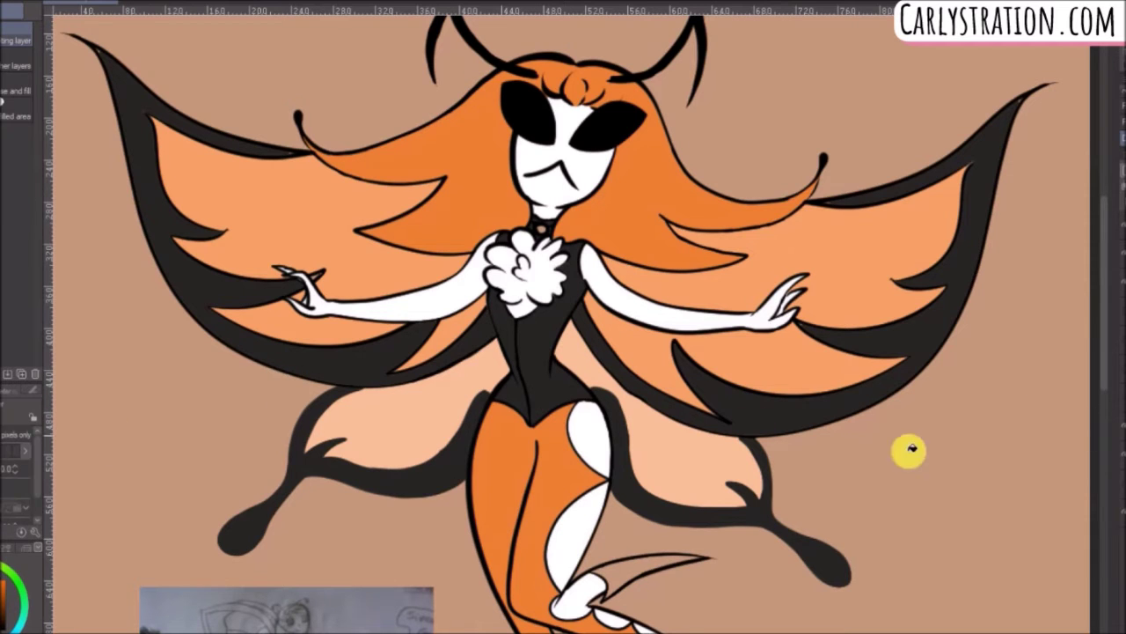
left_click(897, 436)
Select the pointed fins on both lower legs, fill them with dark grey, and clear the selection.
left_click_drag(1101, 294, 1102, 353)
key("w")
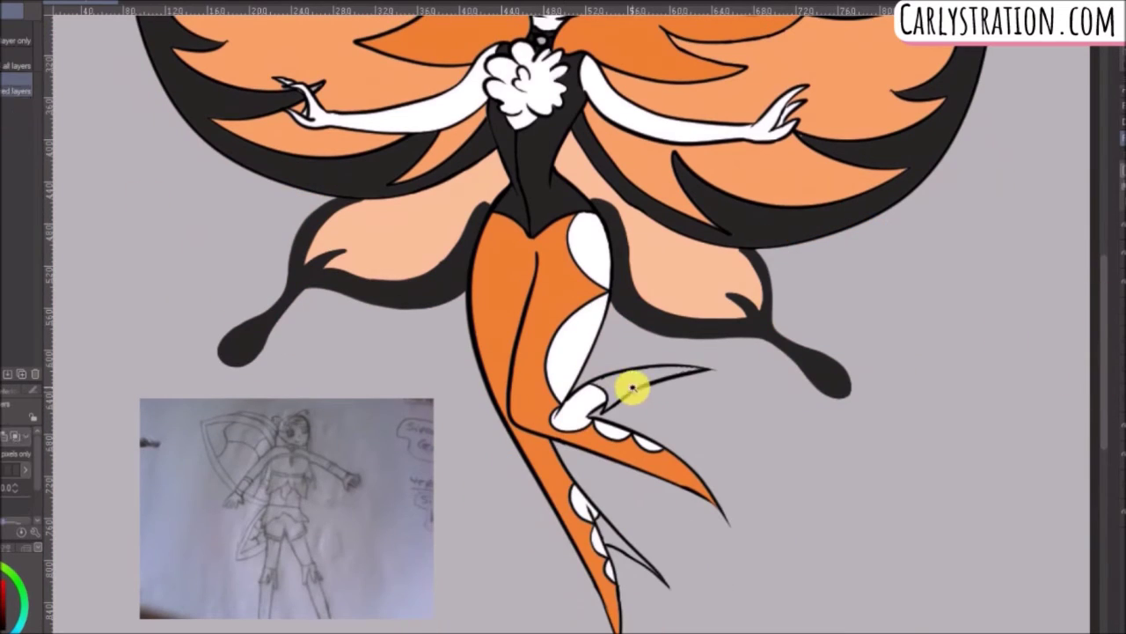
left_click(634, 385)
left_click(632, 550, "shift")
key("g")
left_click(625, 385)
left_click(607, 537)
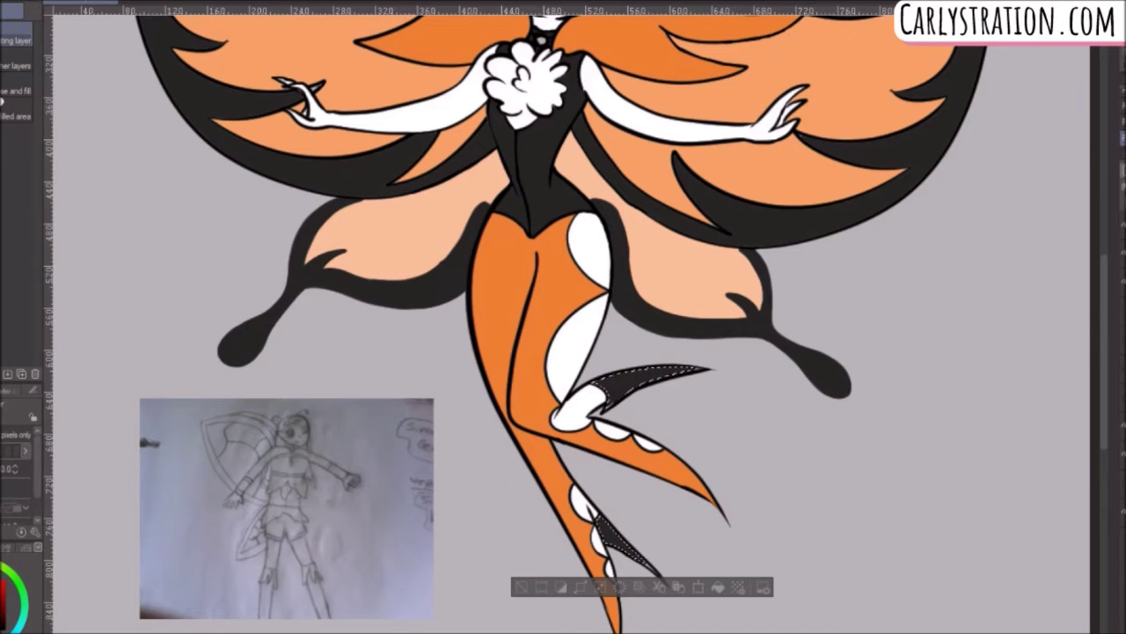
key("m")
left_click(210, 285)
Touch up the colour edges of the leg fins and the scallops along the lower legs.
scroll(707, 383, "up", 5)
key("p")
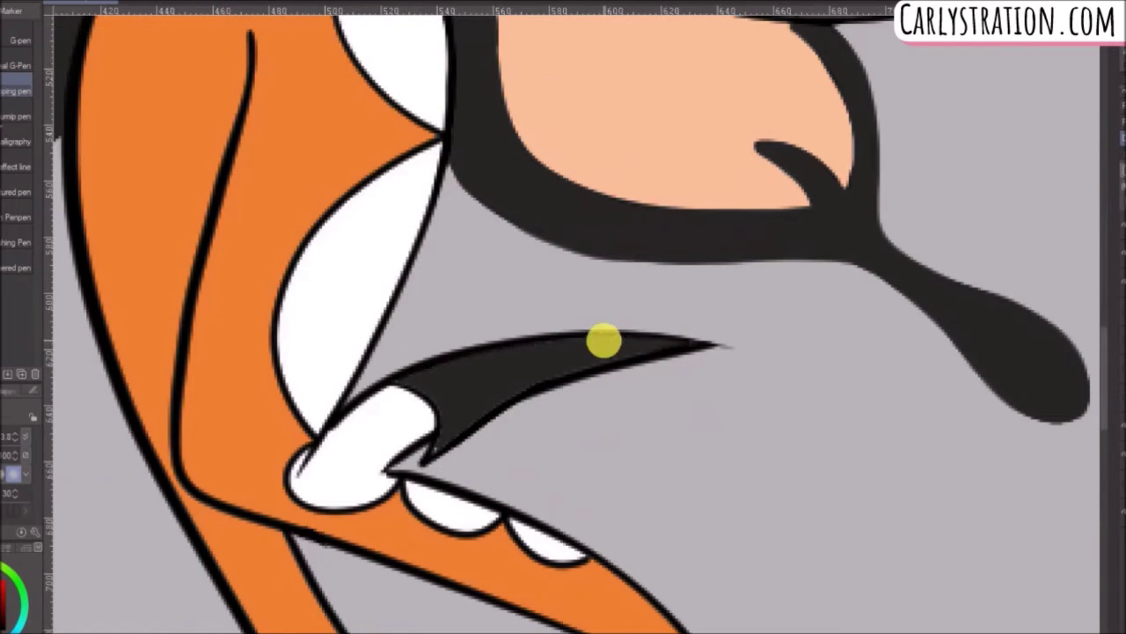
scroll(1114, 362, "down", 5)
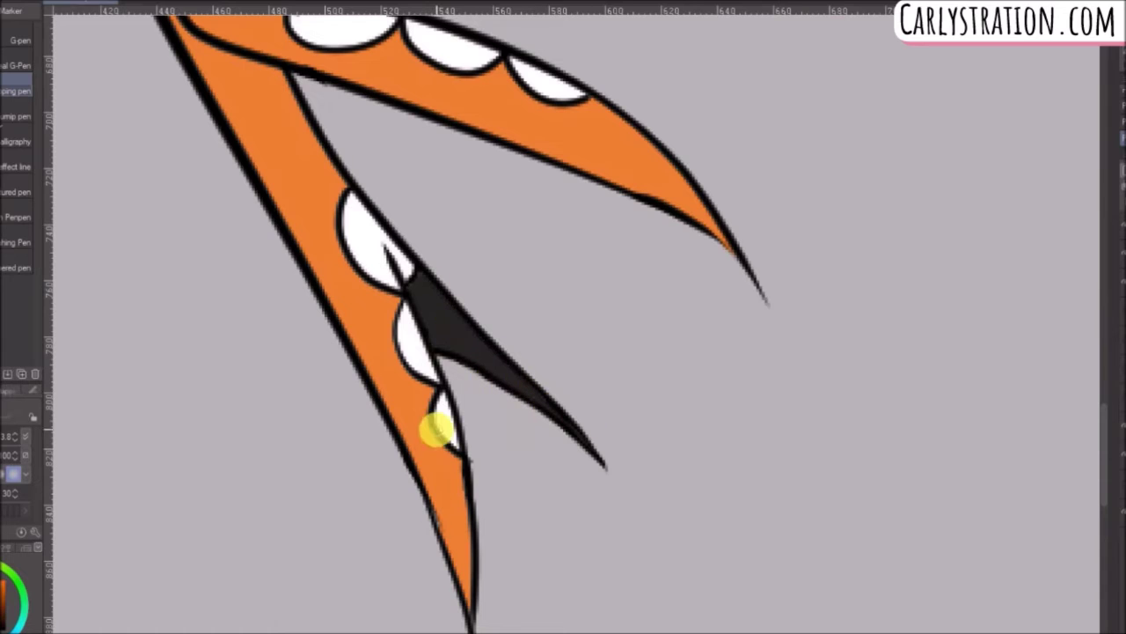
scroll(517, 353, "down", 3)
left_click_drag(1109, 432, 1091, 350)
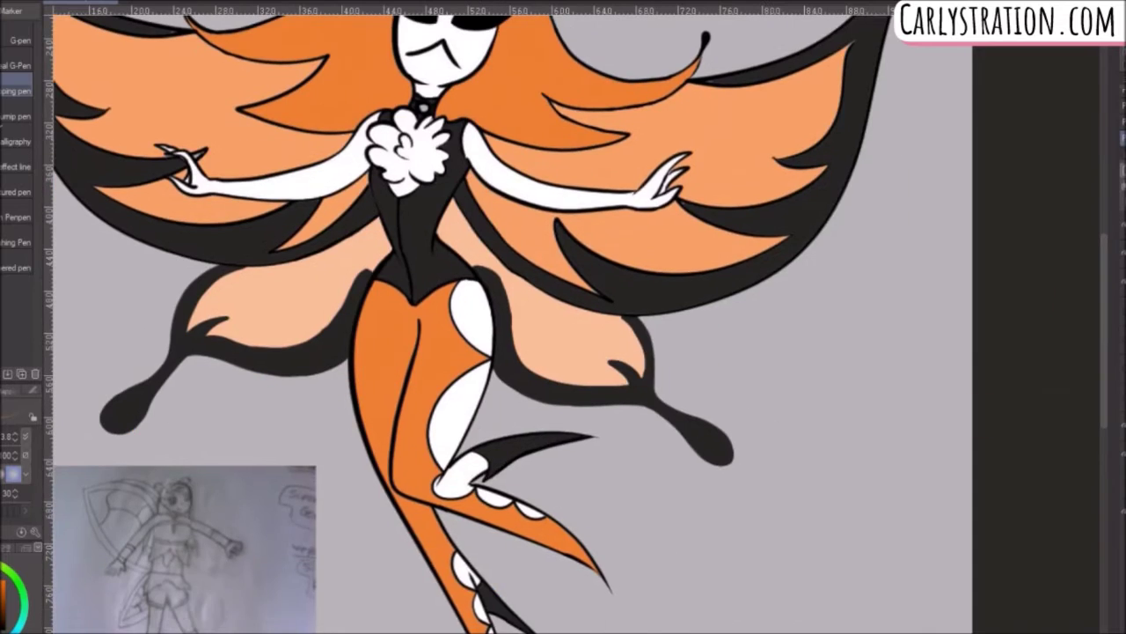
Try recolouring the dark grey borders of the upper and lower wings black.
scroll(1024, 356, "down", 1)
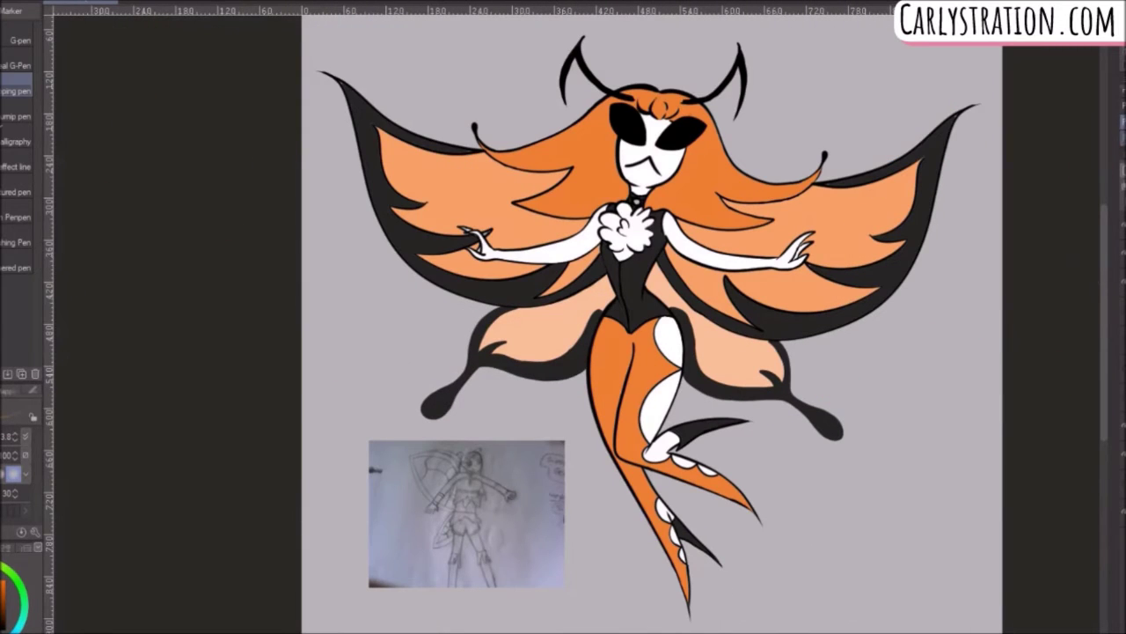
left_click_drag(472, 630, 502, 630)
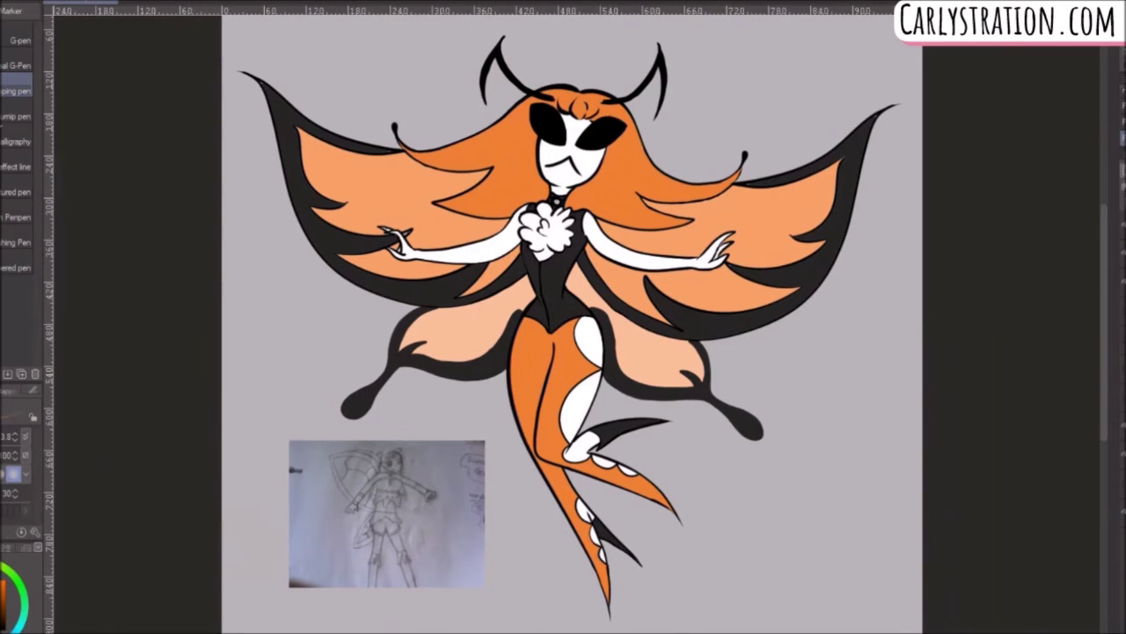
left_click(4, 159)
left_click(402, 297)
left_click(739, 329)
left_click(473, 332)
key("ctrl+z")
left_click(1122, 123)
left_click(793, 338)
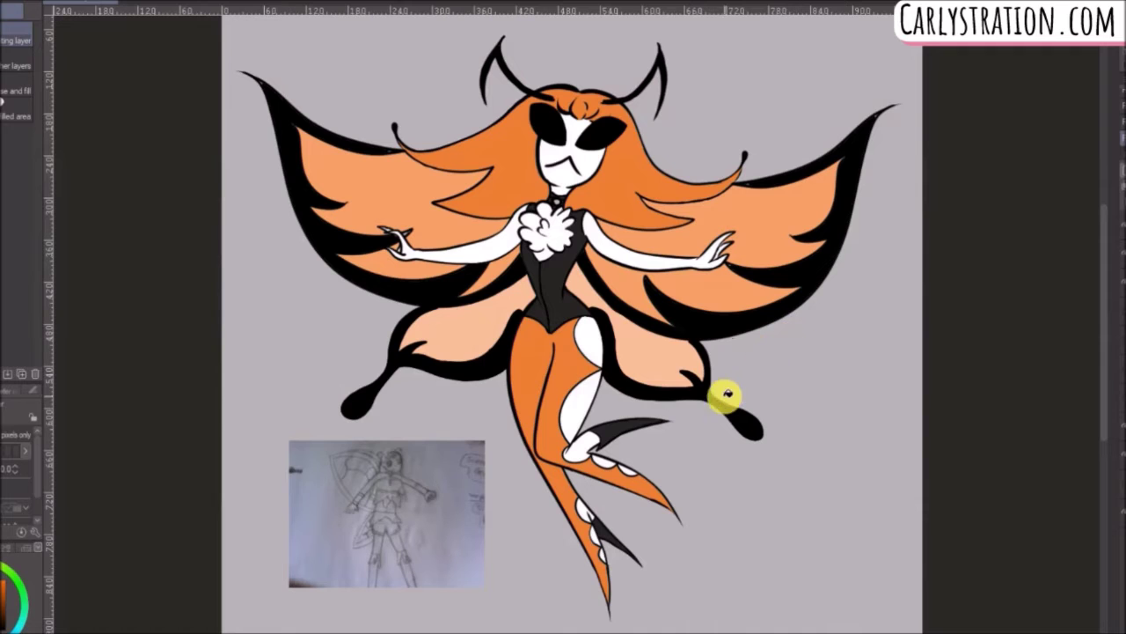
left_click(466, 370)
left_click(687, 387)
Return the borders of the upper and lower wings to dark grey.
left_click(1123, 106)
left_click(845, 194)
left_click(286, 149)
key("ctrl+z")
left_click(466, 369)
left_click(687, 387)
Dab orange spots over the petals of the white chest ruff.
scroll(567, 233, "up", 3)
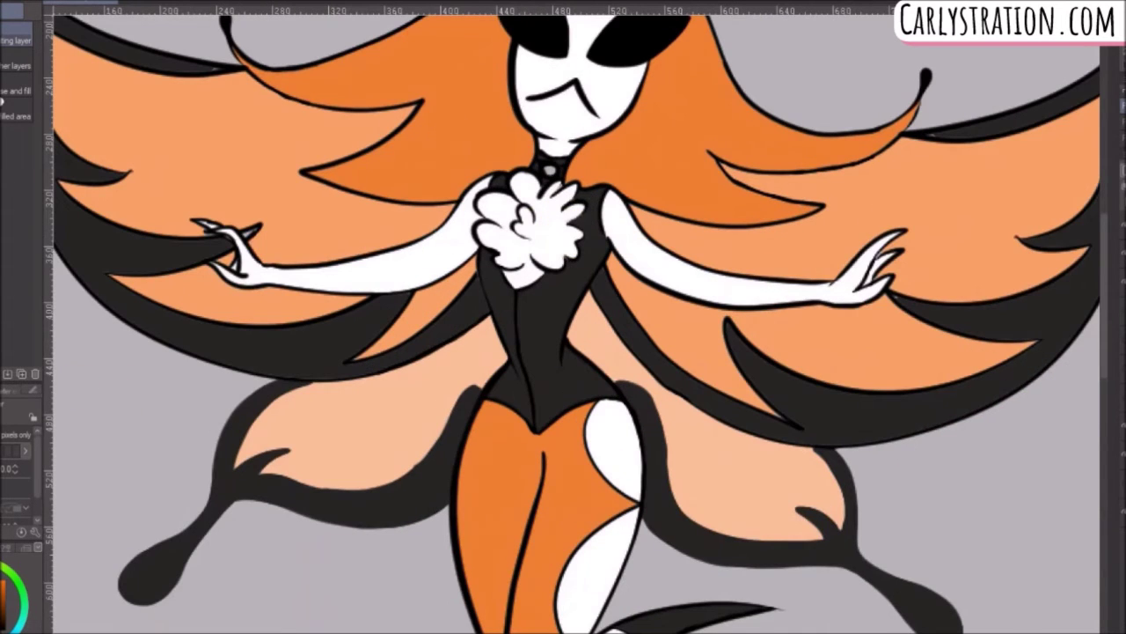
scroll(532, 197, "up", 3)
left_click(4, 108)
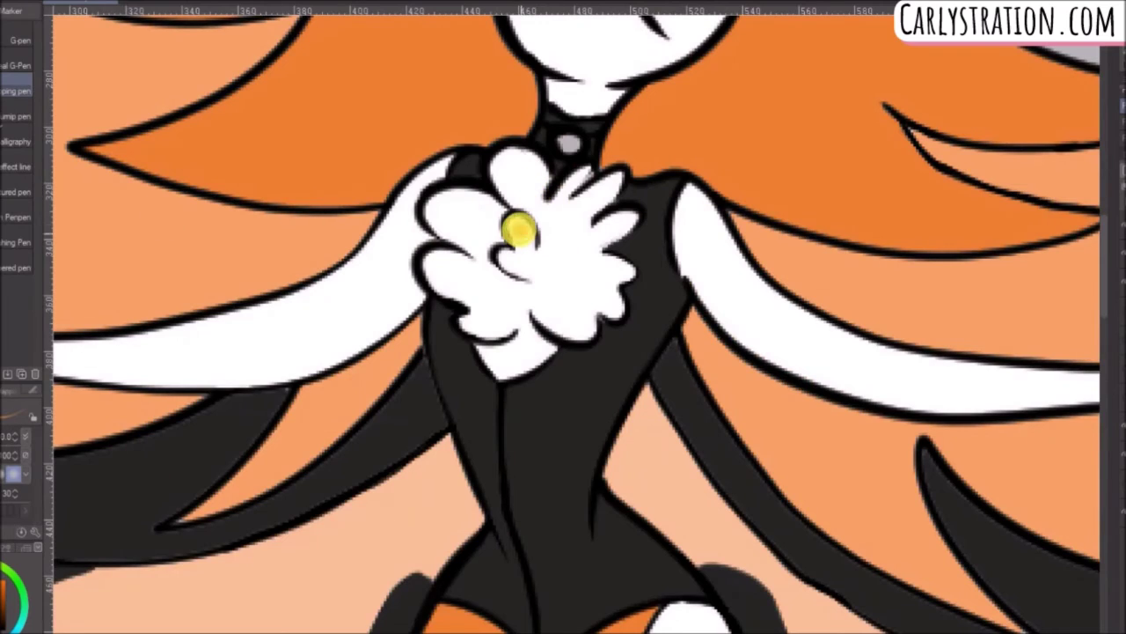
left_click(462, 211)
left_click(449, 264)
left_click(521, 169)
left_click(574, 193)
left_click(555, 220)
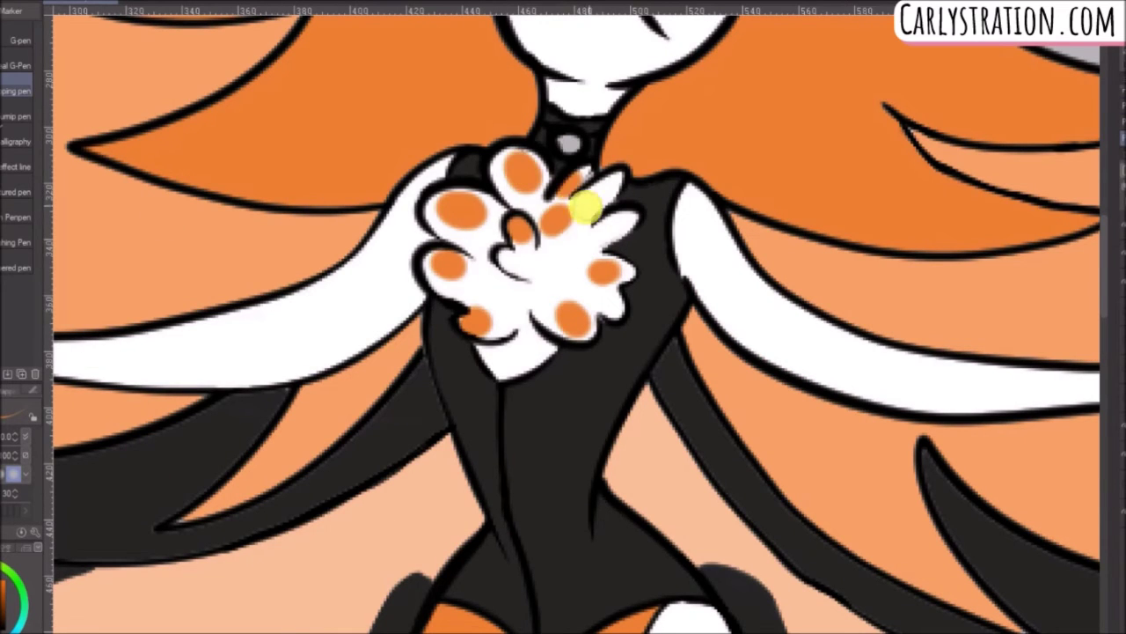
left_click(600, 190)
left_click(598, 233)
left_click(517, 262)
Paint small orange spots on both white cheeks below the eyes.
left_click_drag(1108, 309, 1106, 266)
left_click(667, 214)
left_click(700, 192)
left_click(712, 230)
left_click(536, 164)
left_click(513, 181)
key("ctrl+z")
key("ctrl+z")
left_click(546, 166)
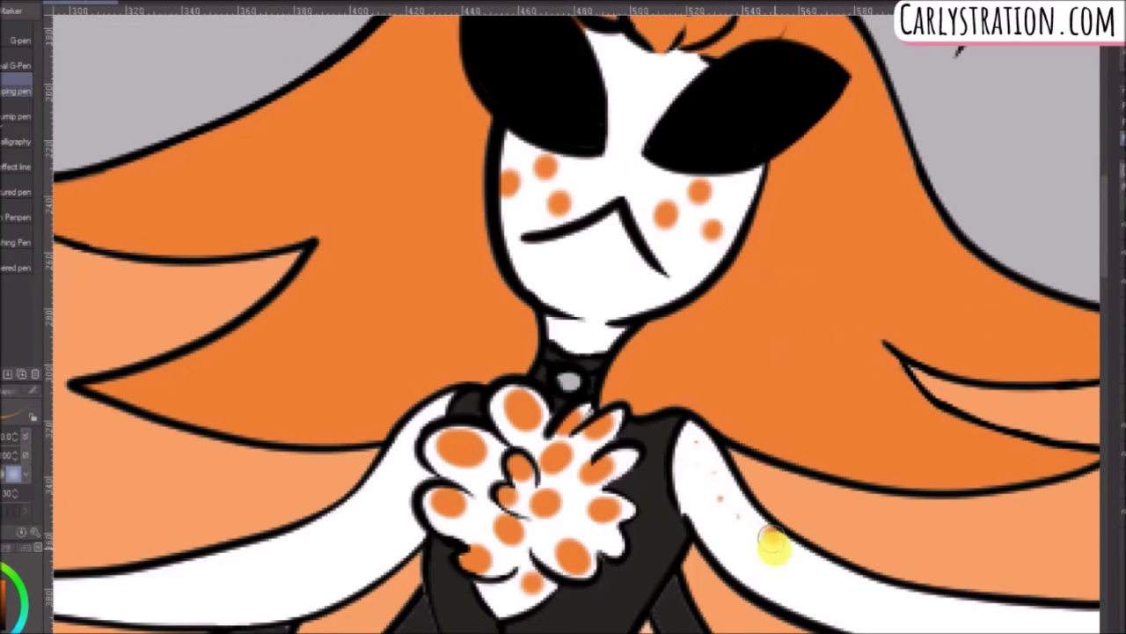
Bring up the grey-skinned colour version with black upper wings and white legs.
left_click(471, 348, "alt")
left_click(471, 349, "alt")
left_click(470, 348, "alt")
left_click_drag(1101, 321, 1102, 379)
left_click(538, 296, "alt")
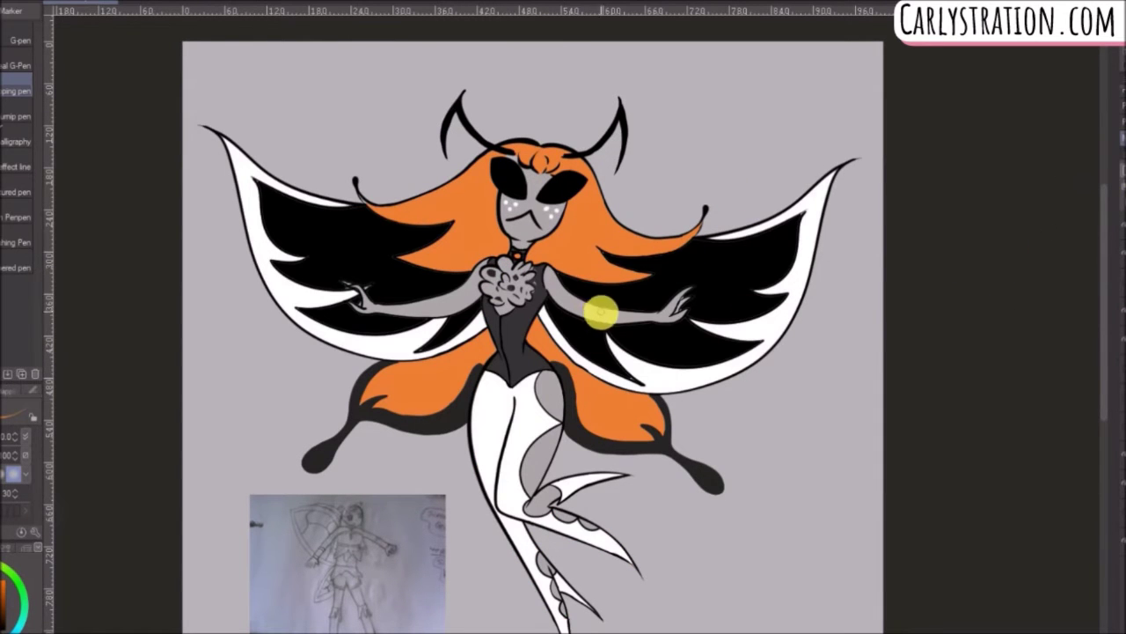
key("w")
left_click(531, 186)
left_click(444, 301, "shift")
left_click(530, 298, "shift")
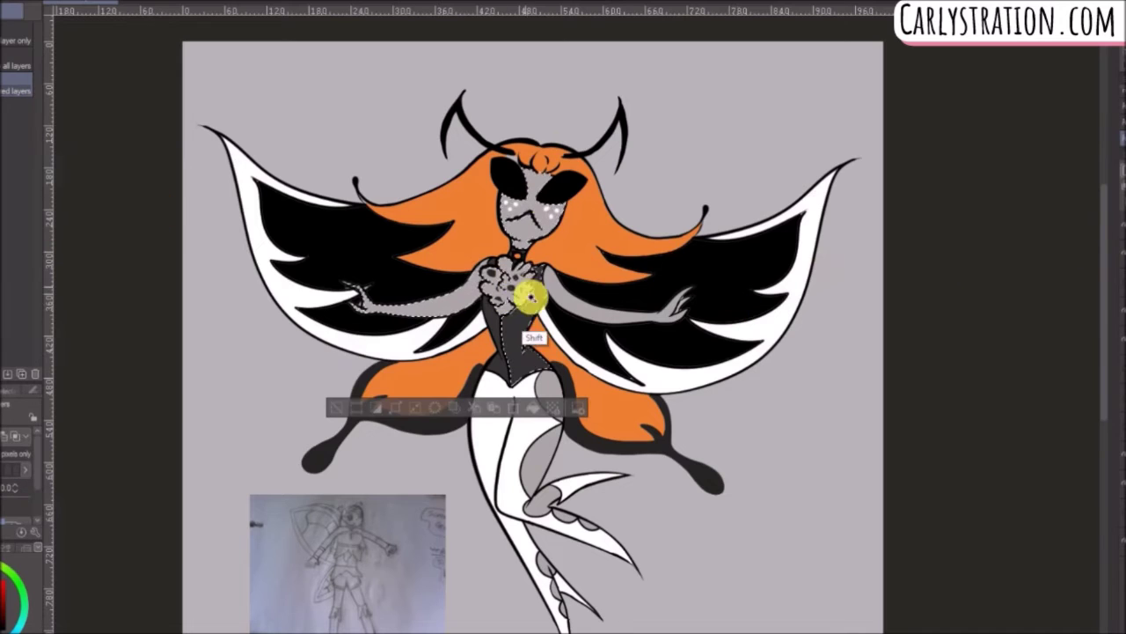
key("ctrl+z")
left_click(503, 264, "shift")
key("ctrl+z")
left_click(603, 308, "shift")
left_click(550, 400, "shift")
left_click(555, 459, "shift")
key("ctrl+z")
left_click(529, 472, "shift")
left_click(539, 506, "shift")
left_click(568, 521)
left_click(540, 505)
Select the grey scallops and knee patch on the legs together with both arms and the face.
left_click(550, 398)
left_click(533, 464, "shift")
left_click(541, 505, "shift")
left_click(567, 517, "shift")
left_click(587, 526, "shift")
left_click(543, 561, "shift")
left_click(555, 594, "shift")
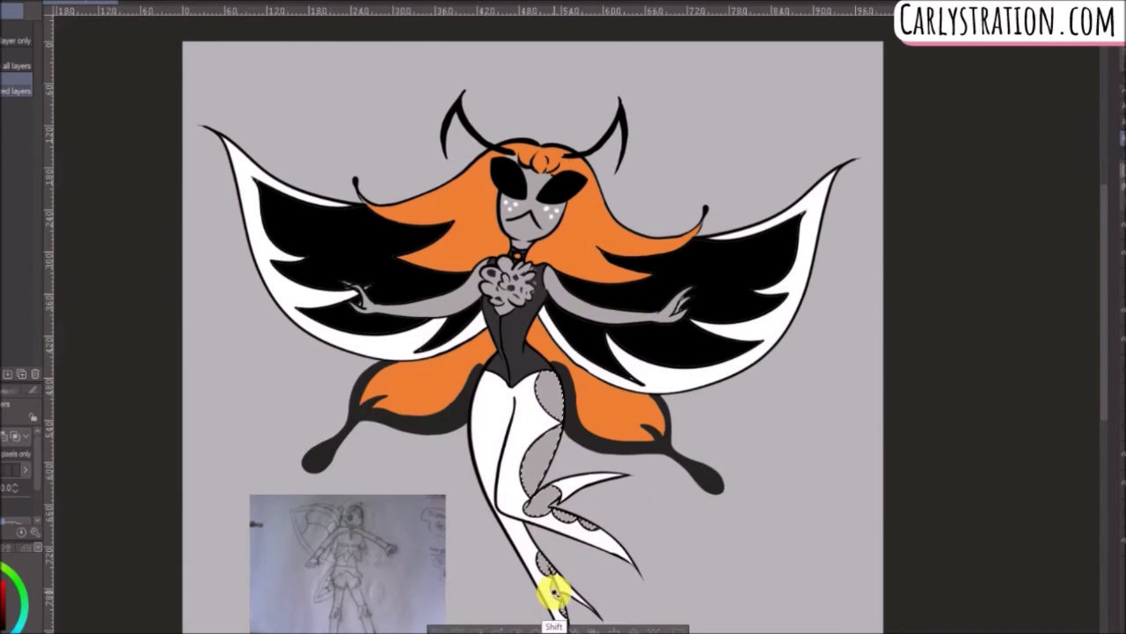
left_click(560, 300, "shift")
left_click(458, 302, "shift")
left_click(531, 232, "shift")
Fill the selected face, arms and leg scallops with dark grey and clear the selection.
key("g")
left_click(532, 219)
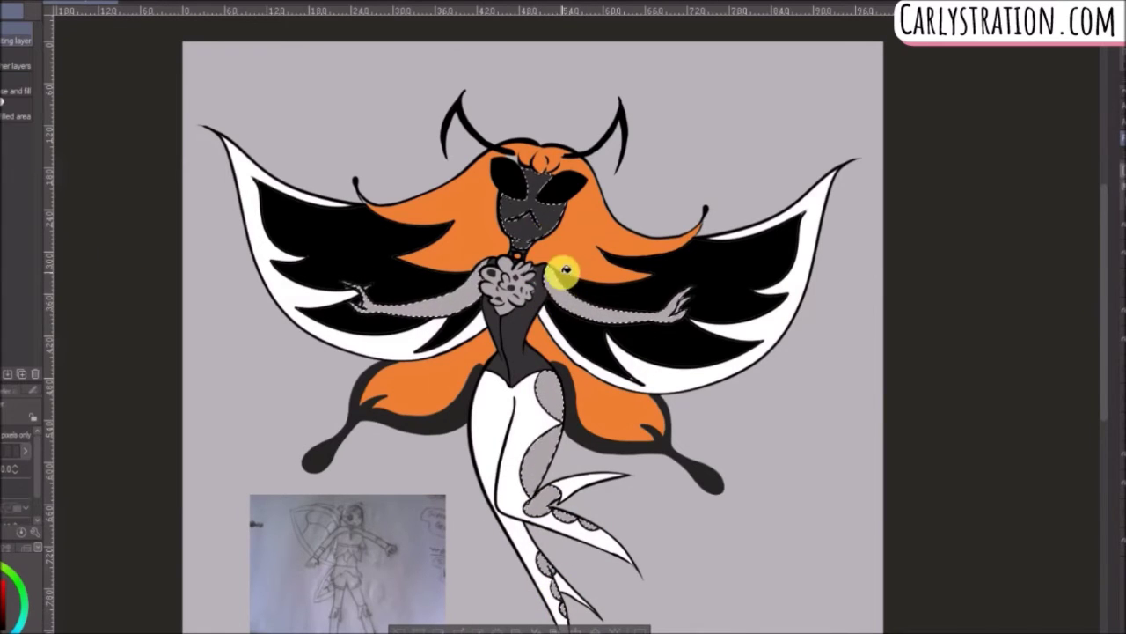
left_click(564, 297)
left_click(460, 302)
left_click(551, 397)
left_click(538, 462)
left_click(541, 505)
left_click(566, 518)
left_click(543, 565)
left_click(556, 590)
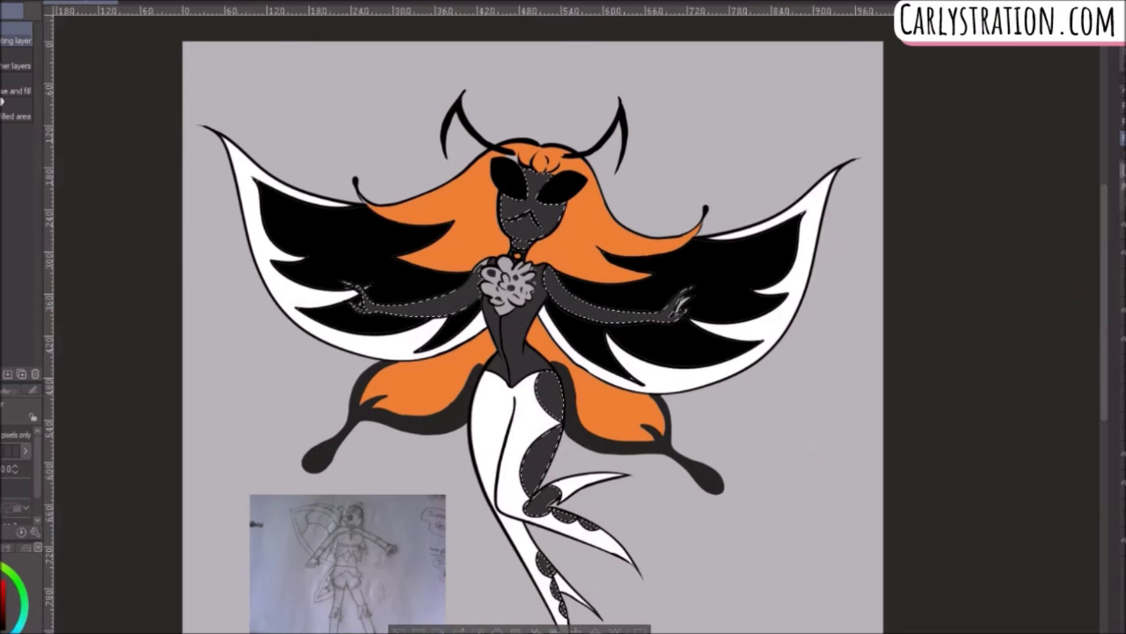
key("m")
left_click(459, 201)
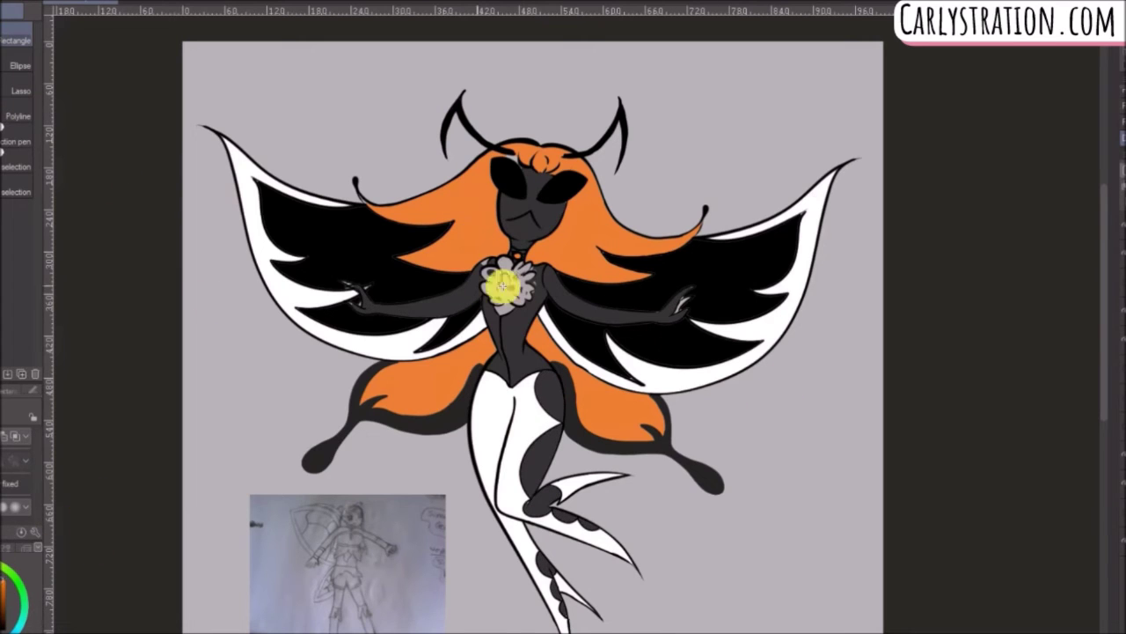
Select the black panels of the upper wings and the orange panels of the lower wings.
key("p")
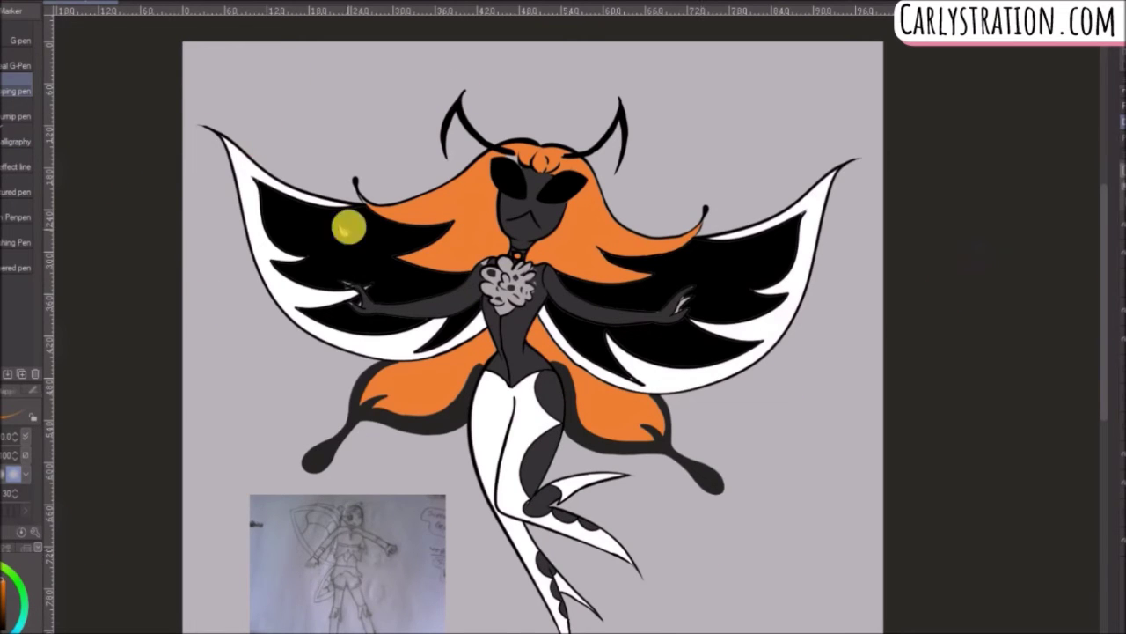
key("g")
left_click(578, 253)
left_click(710, 264)
left_click(576, 340, "shift")
left_click(394, 276, "shift")
left_click(438, 342, "shift")
left_click(421, 382, "shift")
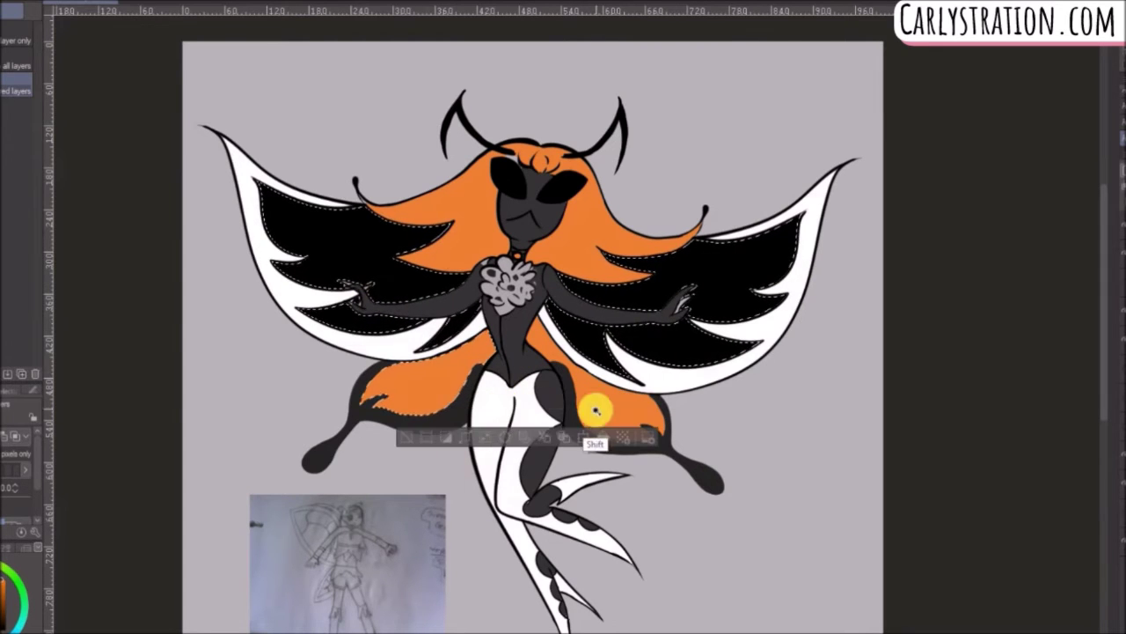
left_click(504, 389, "shift")
left_click(525, 495, "shift")
left_click(401, 276, "shift")
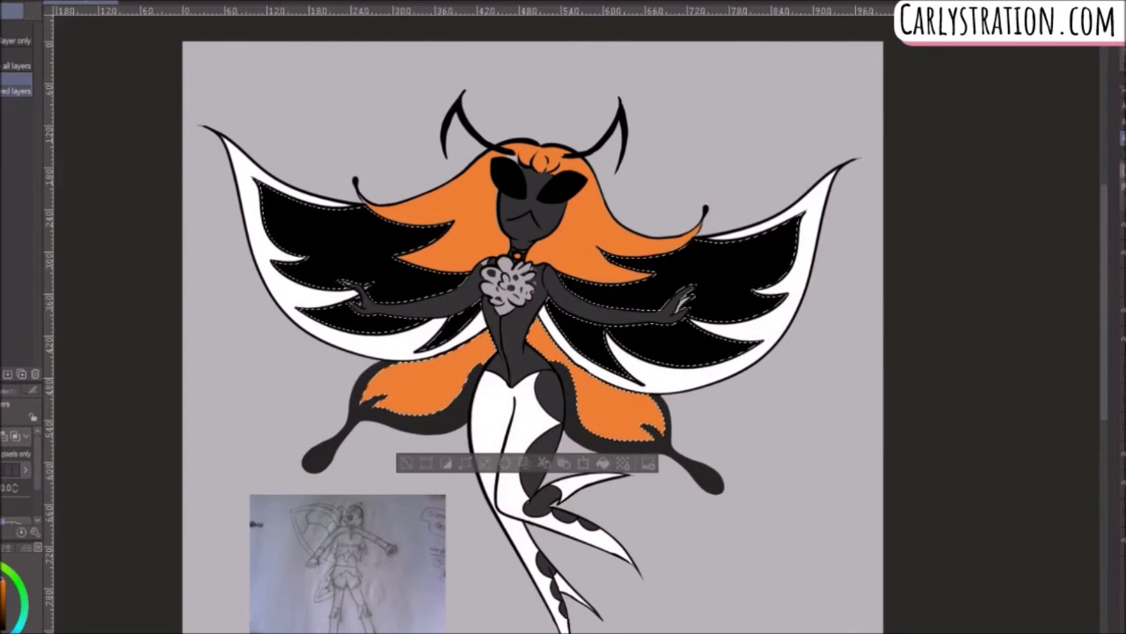
Fill the selected upper and lower wing panels with bright orange.
key("g")
left_click(384, 282)
left_click(361, 299)
left_click(434, 381)
left_click(688, 276)
left_click(546, 398)
left_click(444, 263)
left_click(452, 288)
Select the white areas of the legs and fins and fill them with bright orange.
key("w")
left_click(504, 422)
left_click(523, 538, "shift")
left_click(586, 480, "shift")
left_click(563, 588, "shift")
key("g")
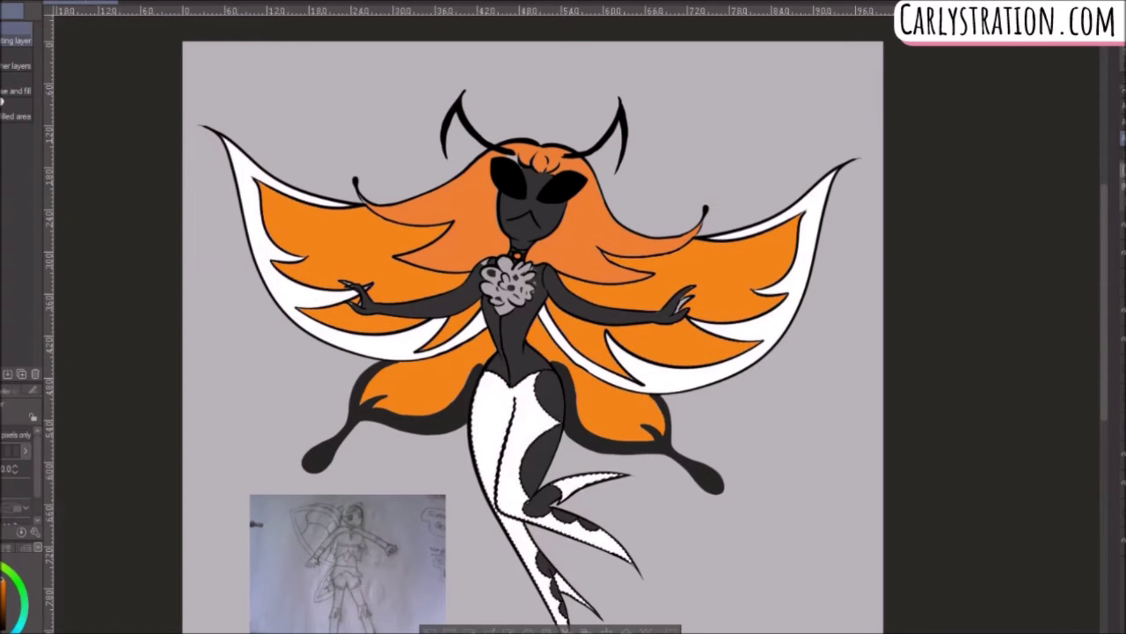
left_click(528, 426)
left_click(523, 547)
left_click(586, 482)
Select the hair, the upper and lower wing borders, and the bodice.
key("w")
left_click(466, 206)
left_click(577, 226, "shift")
left_click(431, 336, "shift")
left_click(677, 384, "shift")
left_click(614, 443, "shift")
left_click(516, 359, "shift")
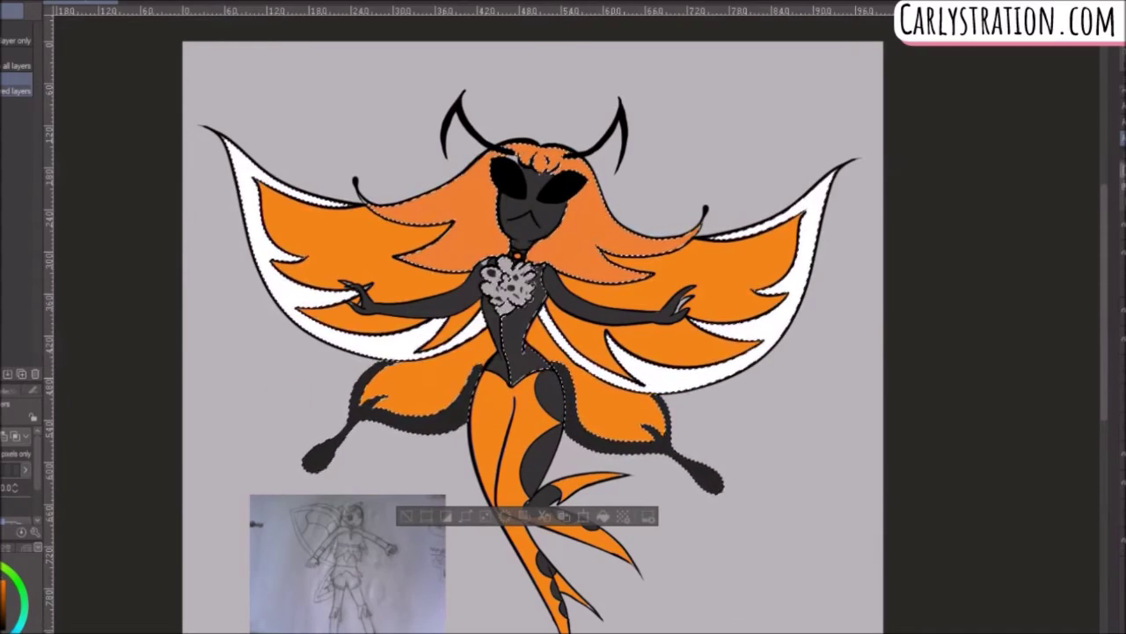
Fill the hair with white and the bodice with light grey, and clear the selection.
key("g")
left_click(572, 243)
left_click(467, 220)
left_click(402, 343)
left_click(402, 343)
left_click(636, 367)
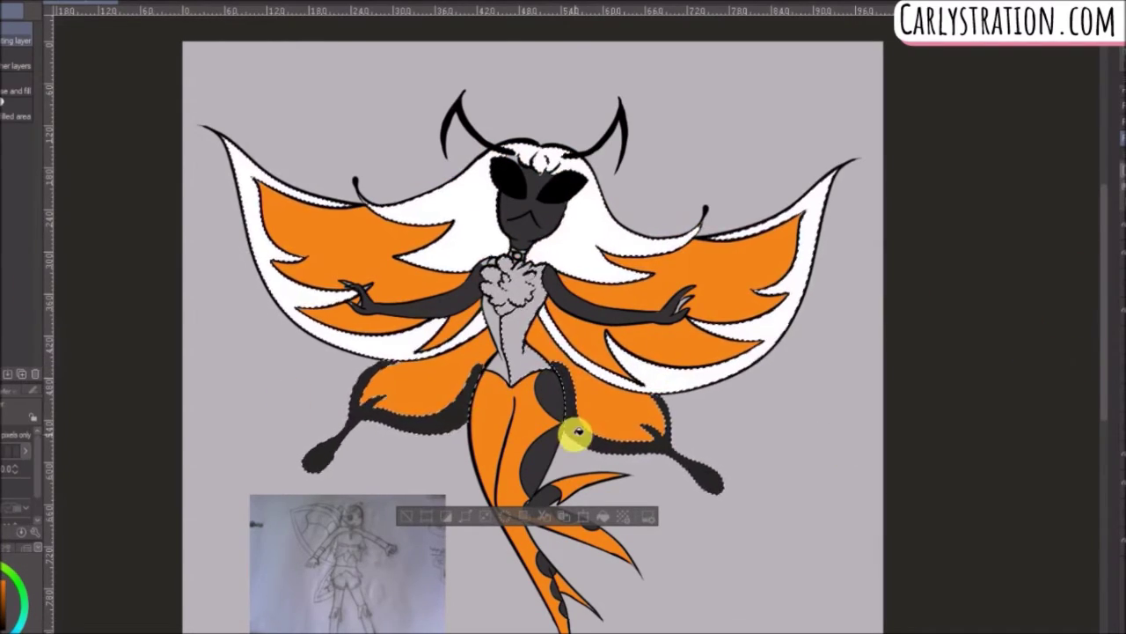
left_click(520, 356)
key("ctrl+z")
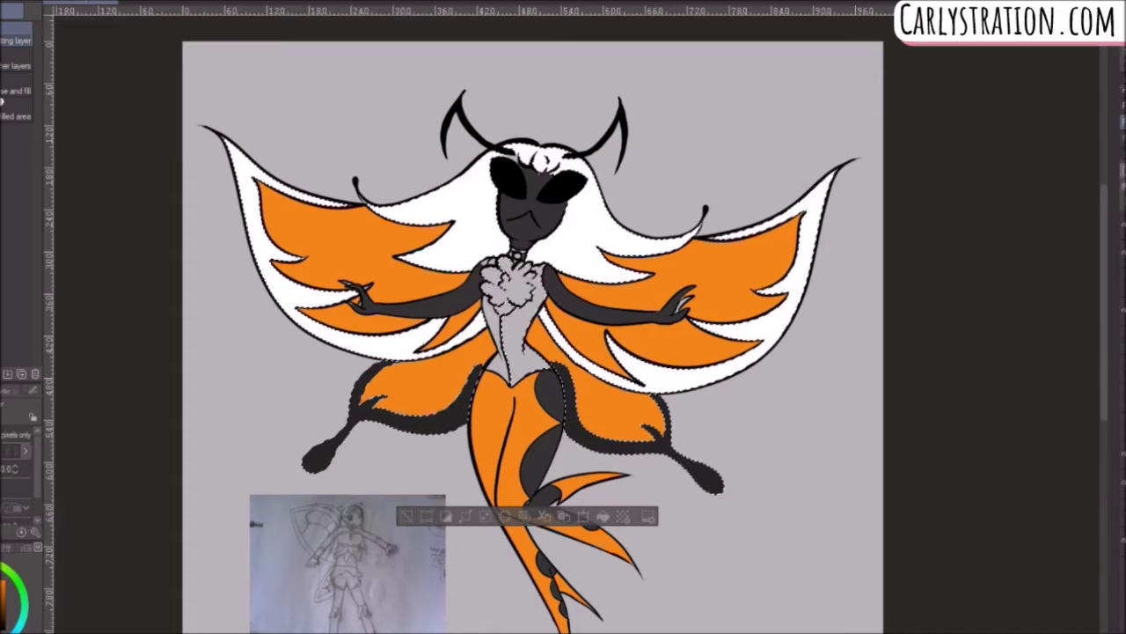
key("ctrl+d")
key("m")
Paint the chest ruff dark grey to match the skin.
scroll(513, 269, "up", 4)
key("p")
mouse_move(457, 186)
left_mouse_down()
mouse_move(485, 181)
mouse_move(536, 259)
mouse_move(589, 310)
left_mouse_up()
mouse_move(527, 292)
left_mouse_down()
mouse_move(485, 381)
mouse_move(527, 306)
mouse_move(396, 233)
mouse_move(409, 301)
mouse_move(472, 387)
mouse_move(372, 278)
mouse_move(393, 205)
mouse_move(468, 304)
mouse_move(438, 264)
left_mouse_up()
scroll(640, 354, "down", 3)
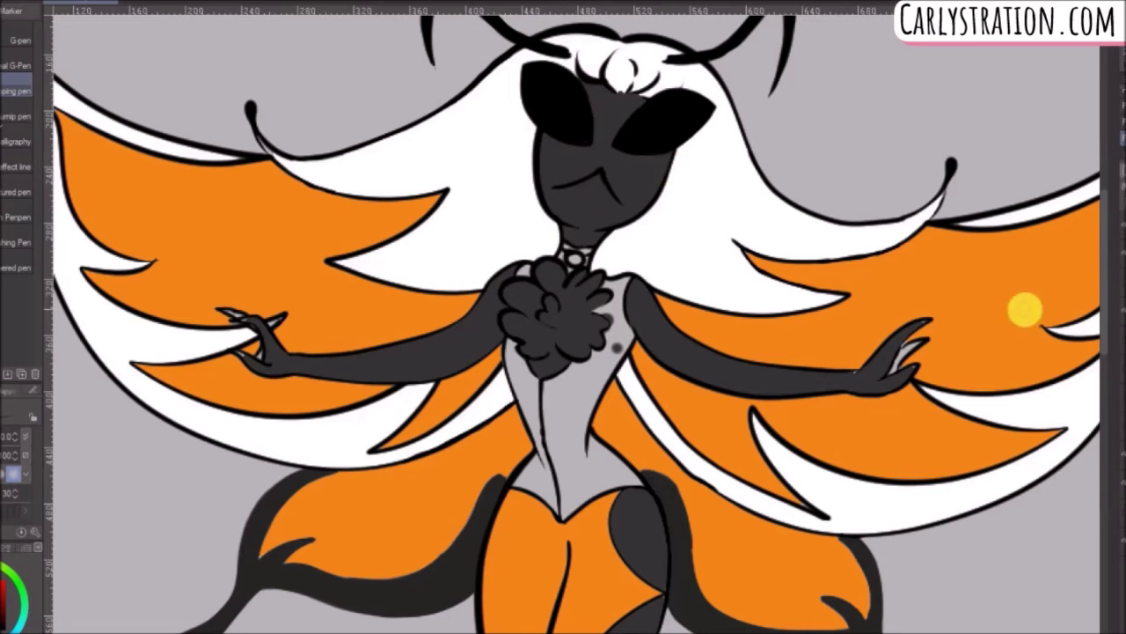
Select the dark borders and tails of both lower wings, fill them with white, and clear the selection.
left_click_drag(1105, 313, 1104, 350)
right_click(1125, 249)
left_click(1124, 368)
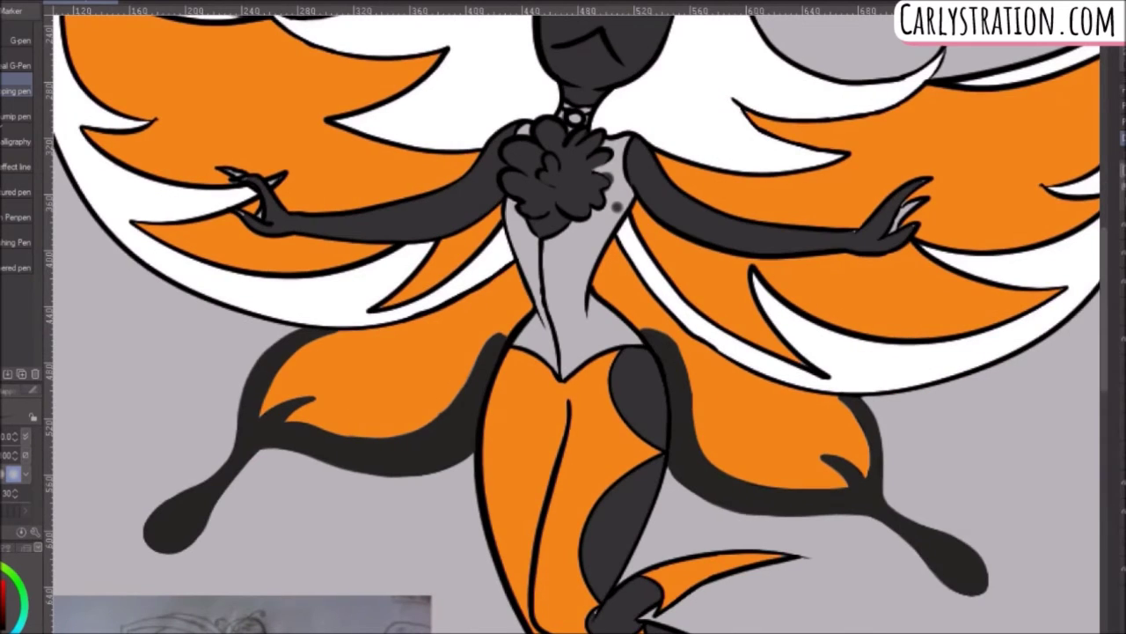
scroll(556, 303, "down", 1)
key("w")
left_click(364, 421)
left_click(750, 464, "shift")
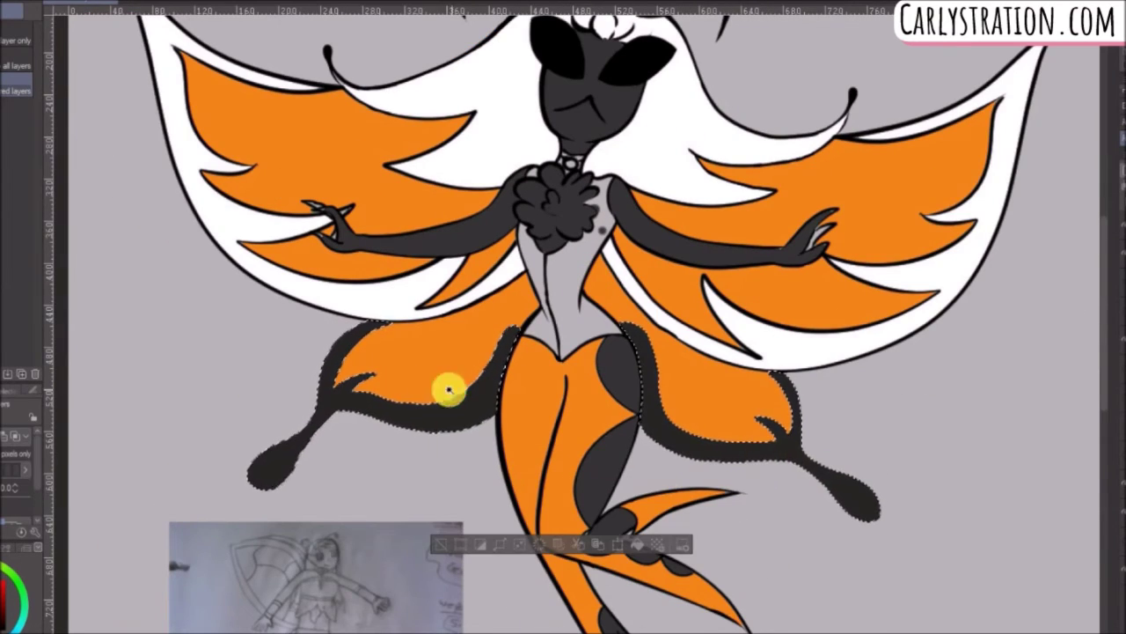
key("g")
left_click(720, 450)
left_click(450, 414)
key("m")
left_click(891, 457)
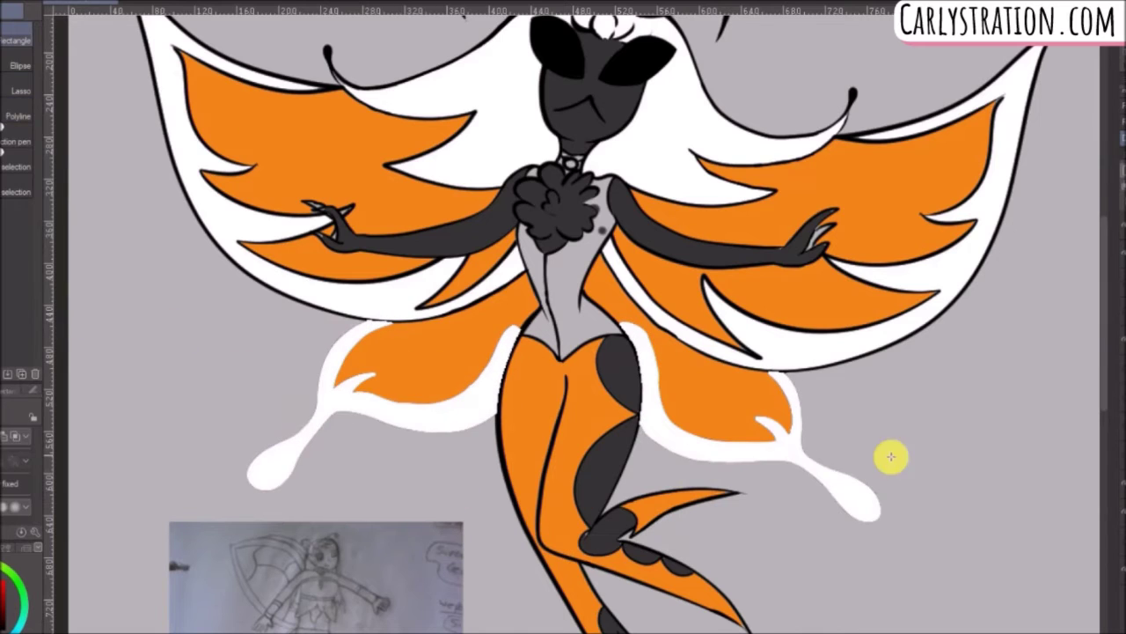
Select the light grey bodice area on the torso.
key("g")
left_click_drag(1109, 347, 1105, 315)
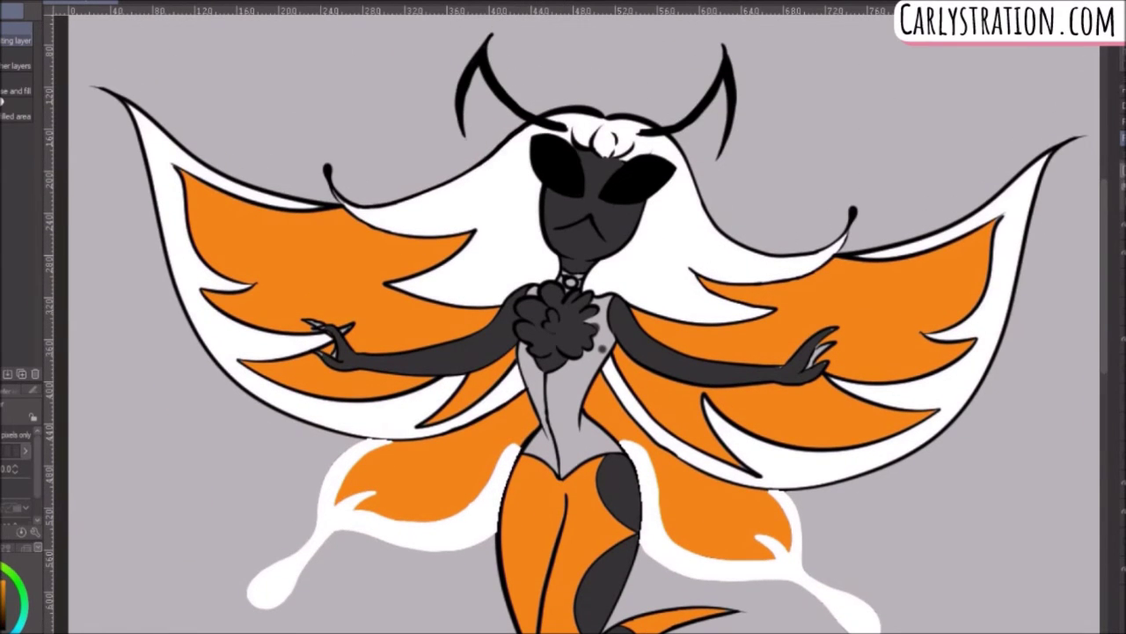
key("w")
left_click(604, 315)
left_click(709, 448)
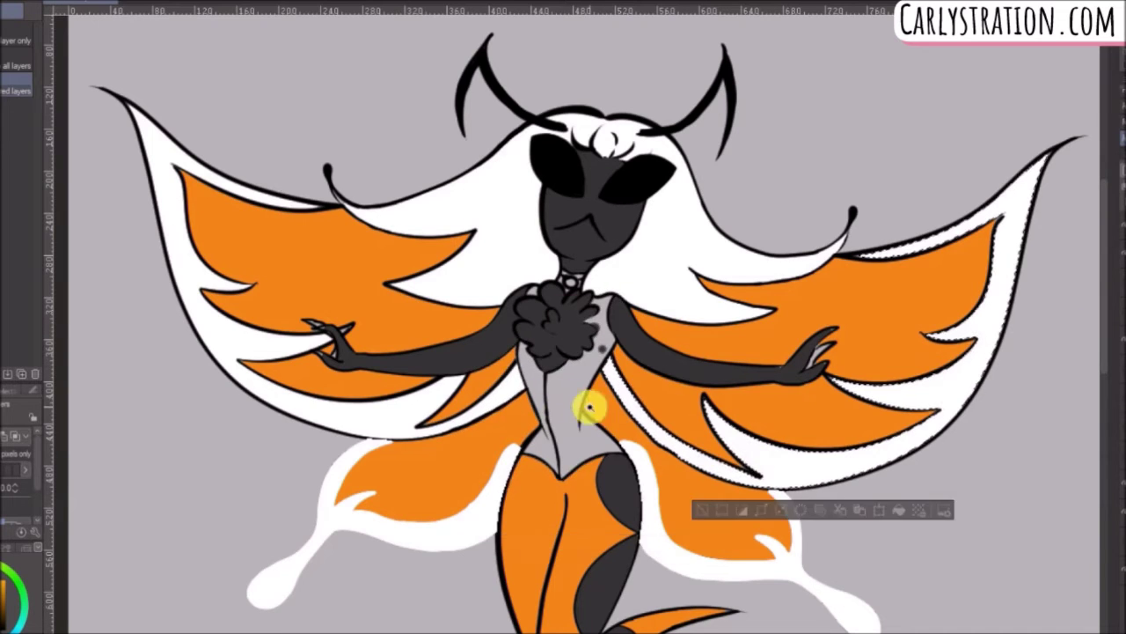
left_click(536, 395)
left_click(1071, 234)
key("ctrl+z")
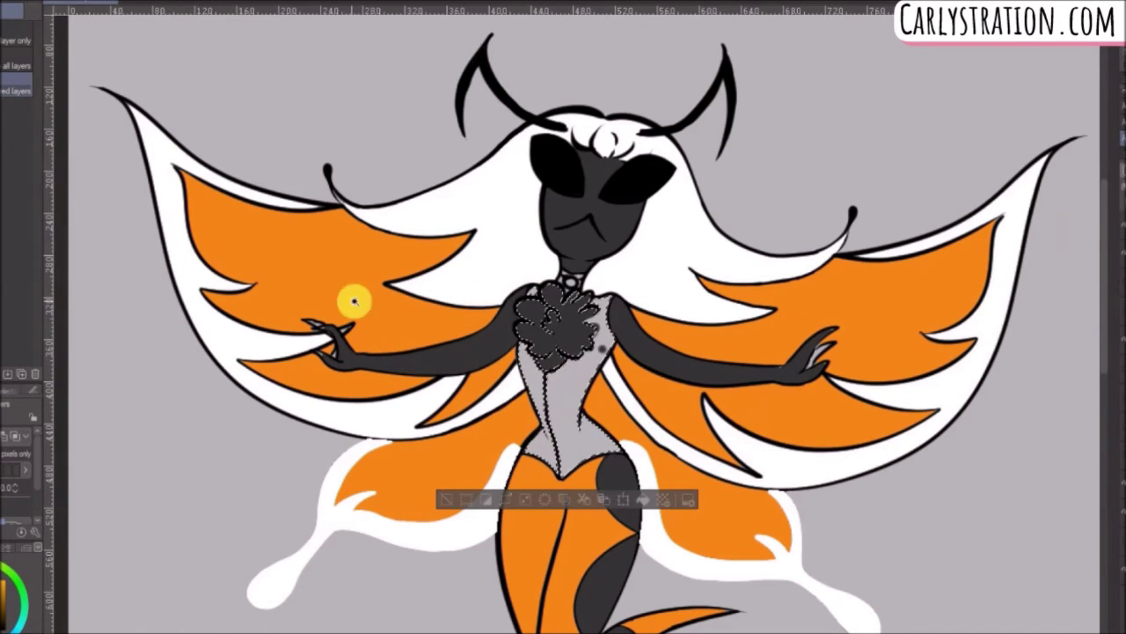
Try different fill colours on the selected bodice, refill it, and clear the selection.
key("g")
left_click(573, 422)
left_click(538, 392)
left_click(532, 291)
left_click(3, 577)
left_click(528, 392)
left_click(568, 422)
key("ctrl+z")
key("ctrl+z")
left_click(533, 393)
left_click(557, 434)
key("m")
left_click(364, 144)
Return to the white-skinned colour version and dab soft orange spots on both upper arms.
scroll(582, 379, "down", 1)
left_click_drag(1103, 339, 1100, 380)
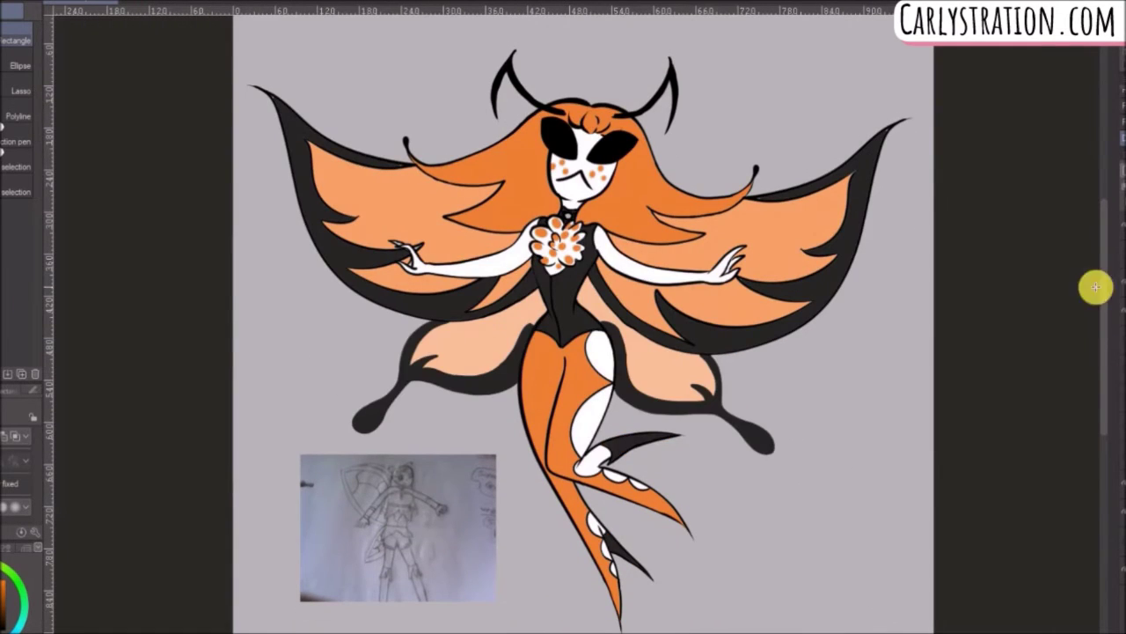
left_click_drag(601, 186, 695, 336)
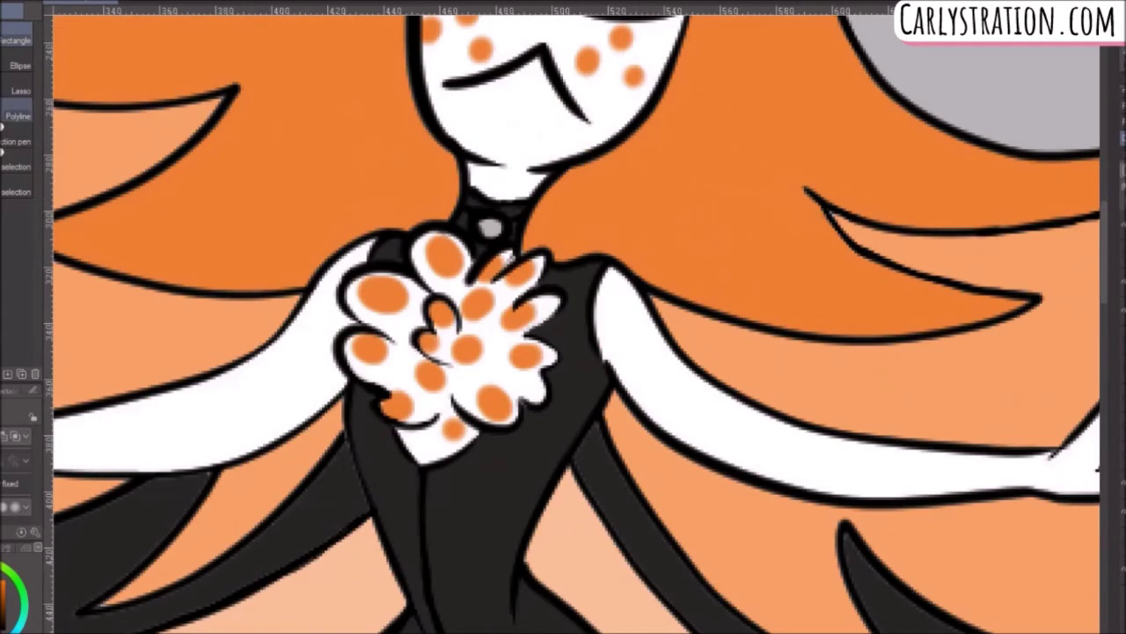
key("p")
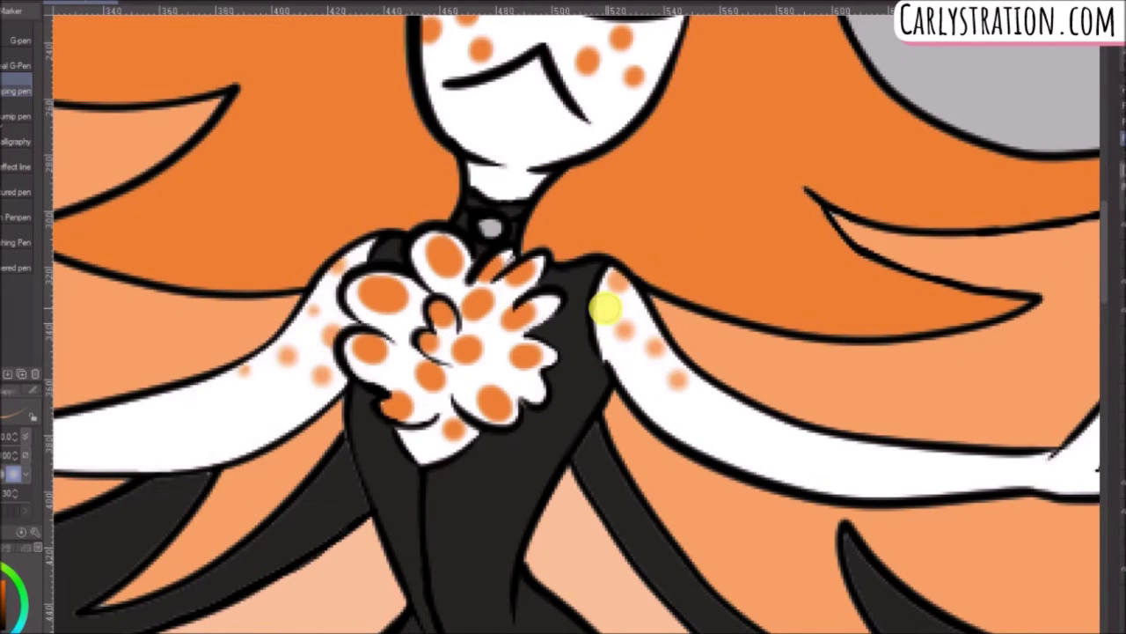
left_click(707, 403)
Dab soft orange spots on the white patch of the character's raised knee and check the forearms and hands.
scroll(727, 394, "down", 2)
left_click_drag(782, 364, 768, 32)
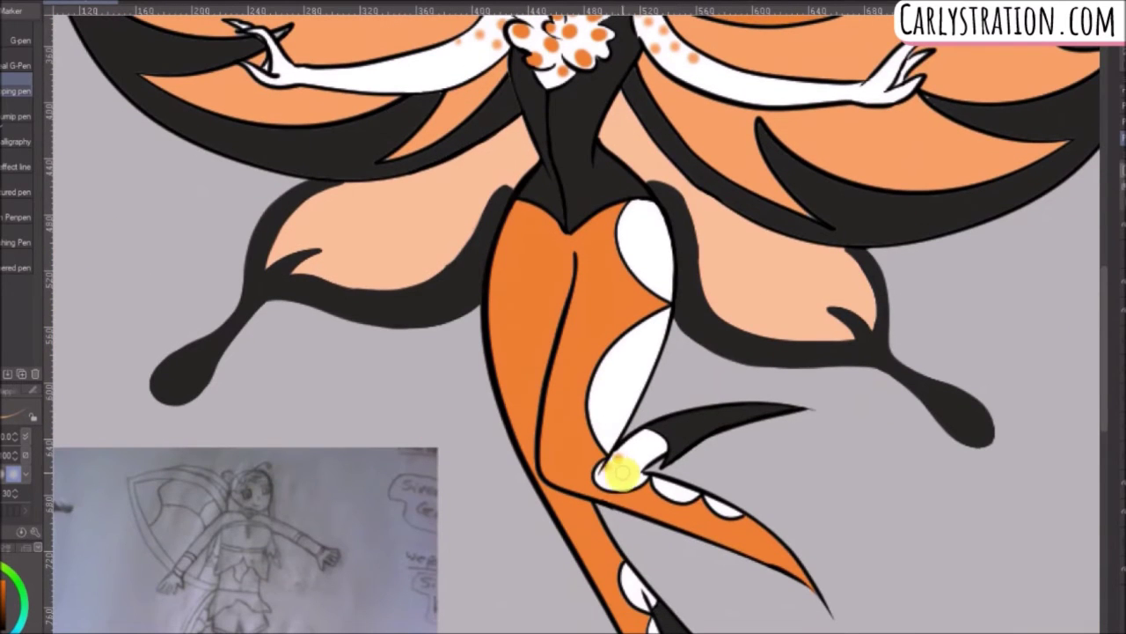
left_click_drag(1104, 401, 1100, 325)
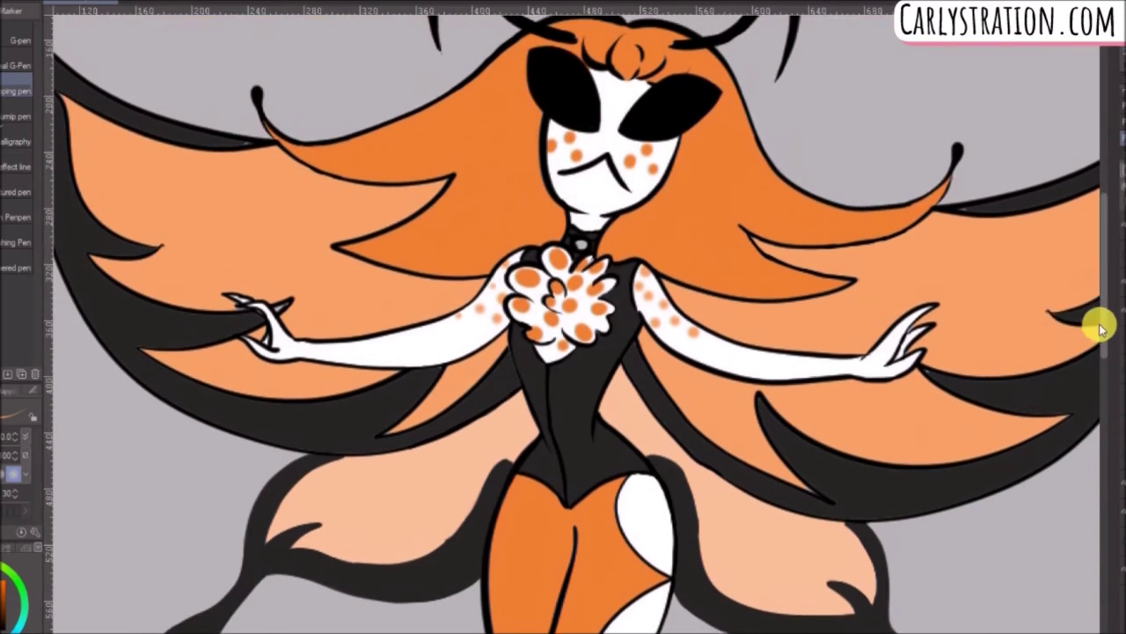
scroll(197, 289, "up", 4)
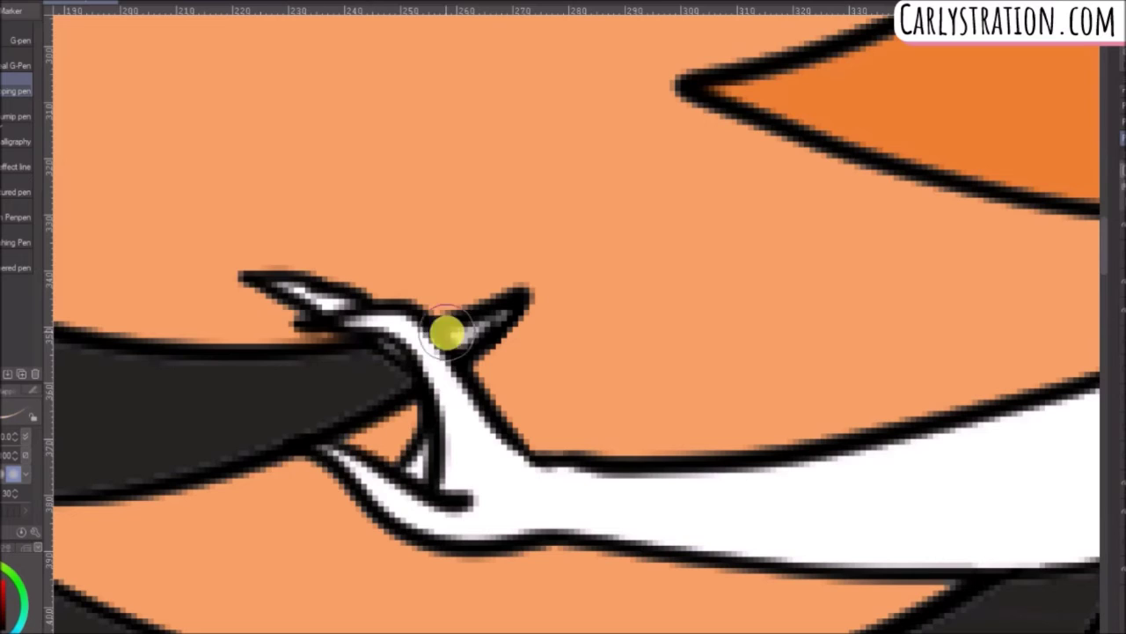
key("ctrl+0")
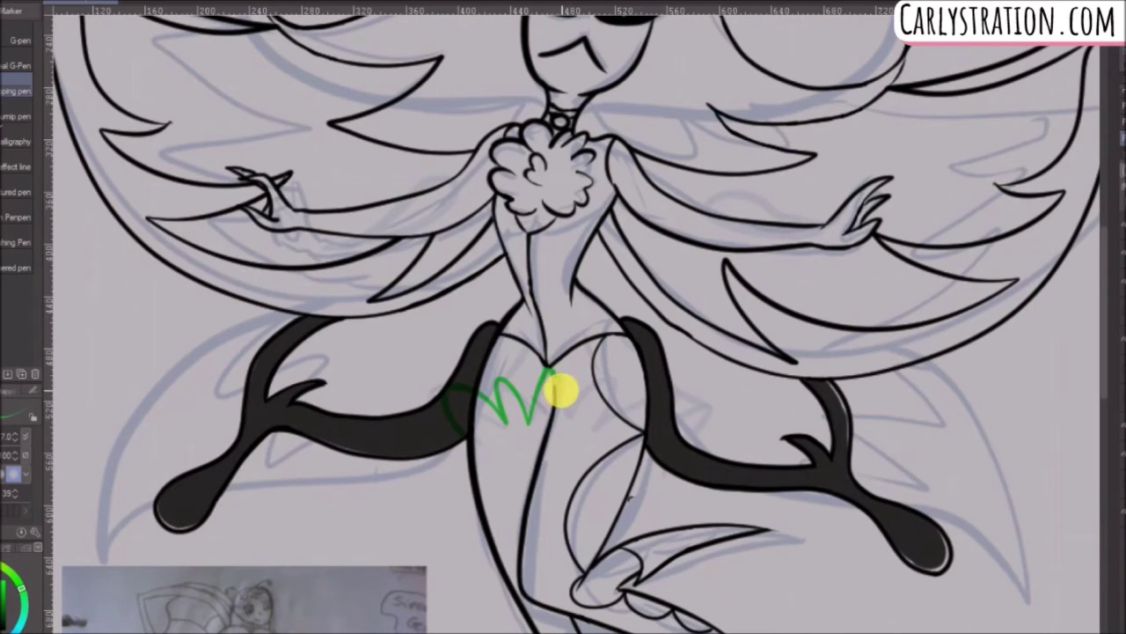
Sketch a jagged bright green skirt hem across the hips and block in the skirt with translucent darker green.
mouse_move(561, 391)
left_mouse_down()
mouse_move(595, 423)
mouse_move(650, 417)
left_mouse_up()
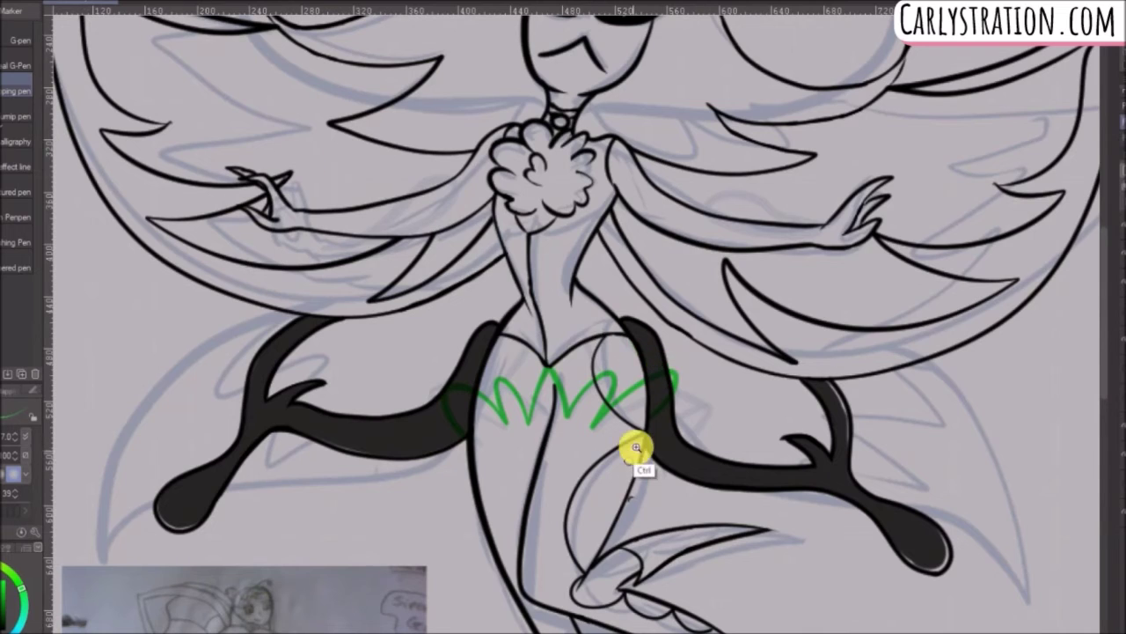
left_click(632, 346, "ctrl")
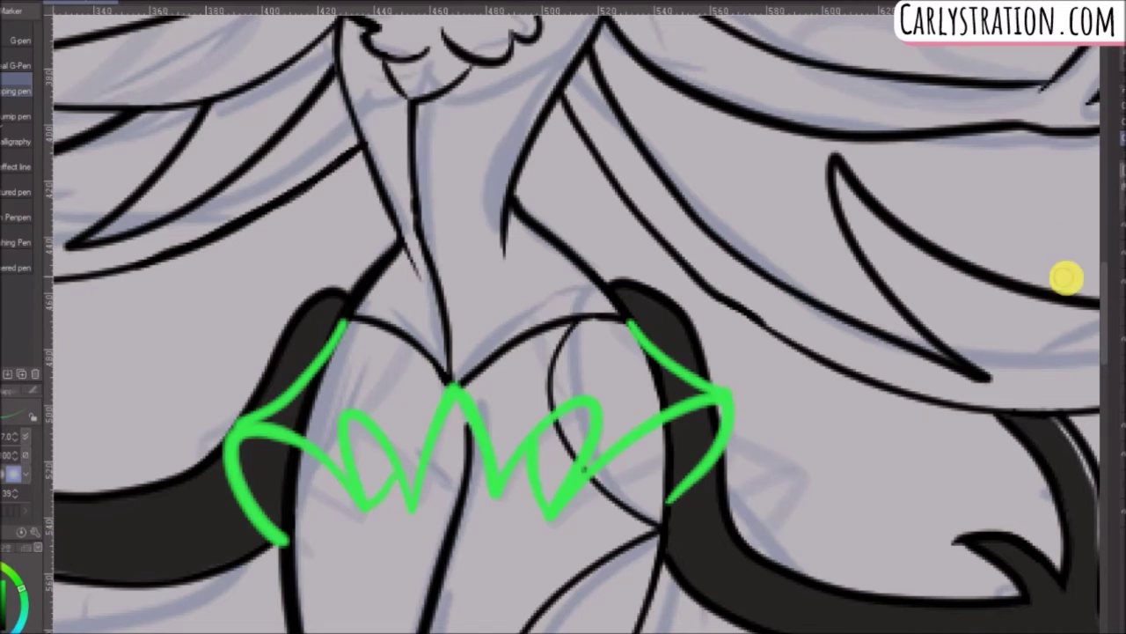
left_click_drag(542, 356, 555, 457)
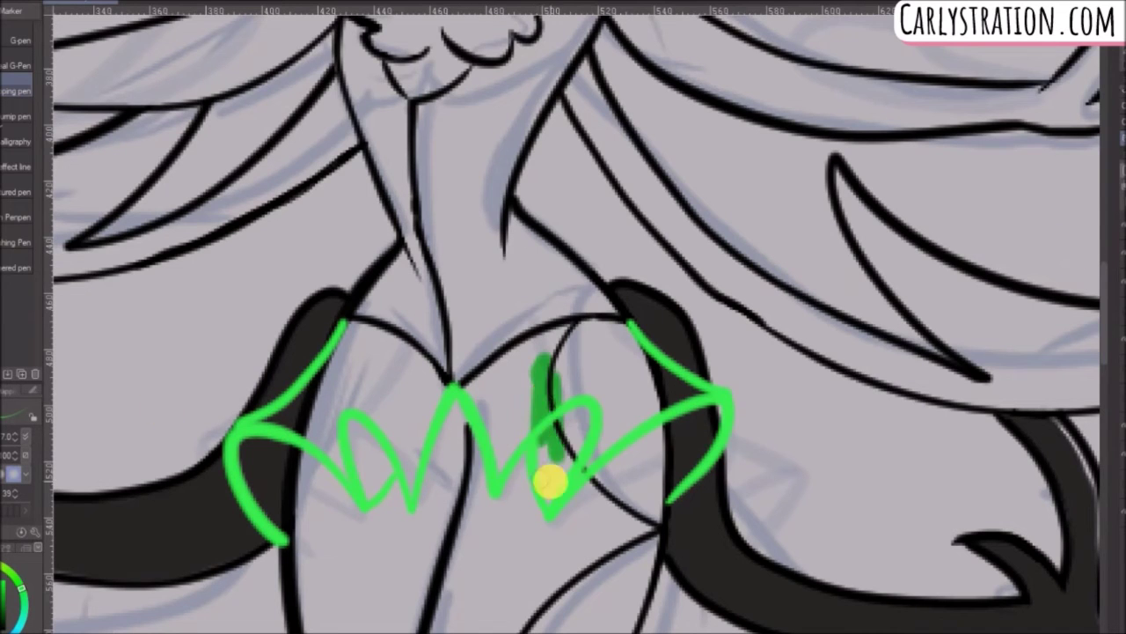
left_click_drag(545, 335, 542, 440)
left_click_drag(104, 256, 79, 326)
mouse_move(540, 423)
left_mouse_down()
mouse_move(535, 391)
mouse_move(513, 389)
mouse_move(608, 432)
mouse_move(667, 440)
mouse_move(685, 410)
mouse_move(557, 354)
left_mouse_up()
mouse_move(310, 502)
left_mouse_down()
mouse_move(367, 367)
mouse_move(429, 355)
left_mouse_up()
Erase the green fill that spills beyond the skirt's zigzag hem and hip outline.
left_click(1122, 324)
key("e")
mouse_move(662, 433)
left_mouse_down()
mouse_move(661, 463)
mouse_move(558, 531)
left_mouse_up()
left_click_drag(635, 468, 642, 499)
left_click_drag(522, 460, 520, 516)
mouse_move(452, 402)
left_mouse_down()
mouse_move(416, 497)
mouse_move(307, 539)
mouse_move(326, 519)
left_mouse_up()
left_click_drag(387, 316, 452, 372)
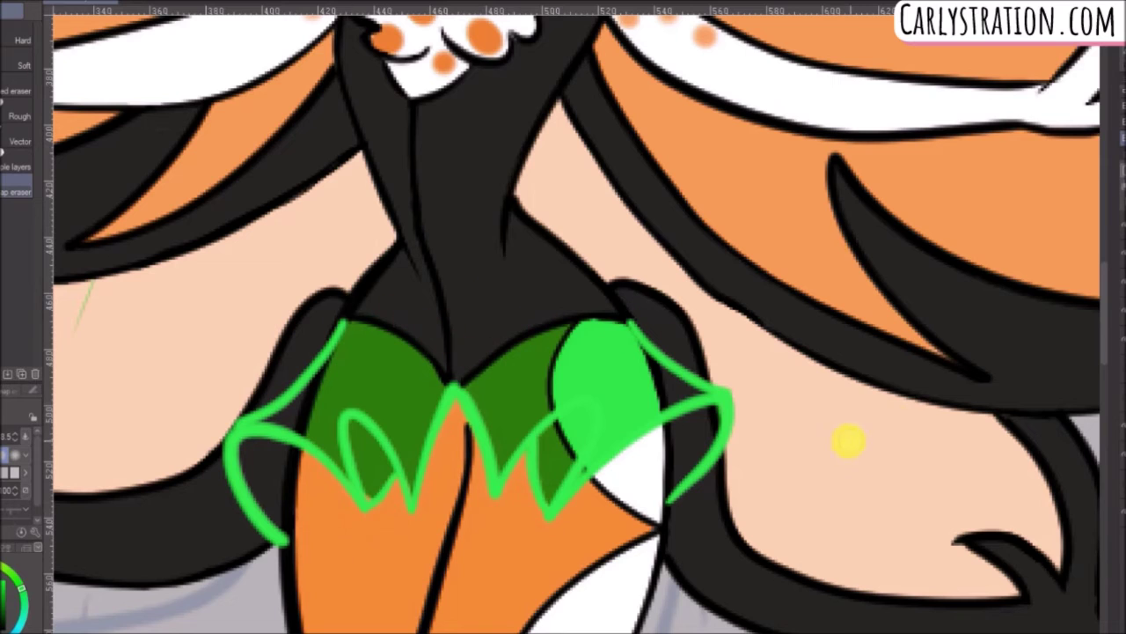
Fill the skirt's outer flaps with translucent green and compare the design with the line art and skirt fill hidden and shown.
left_click(1122, 314)
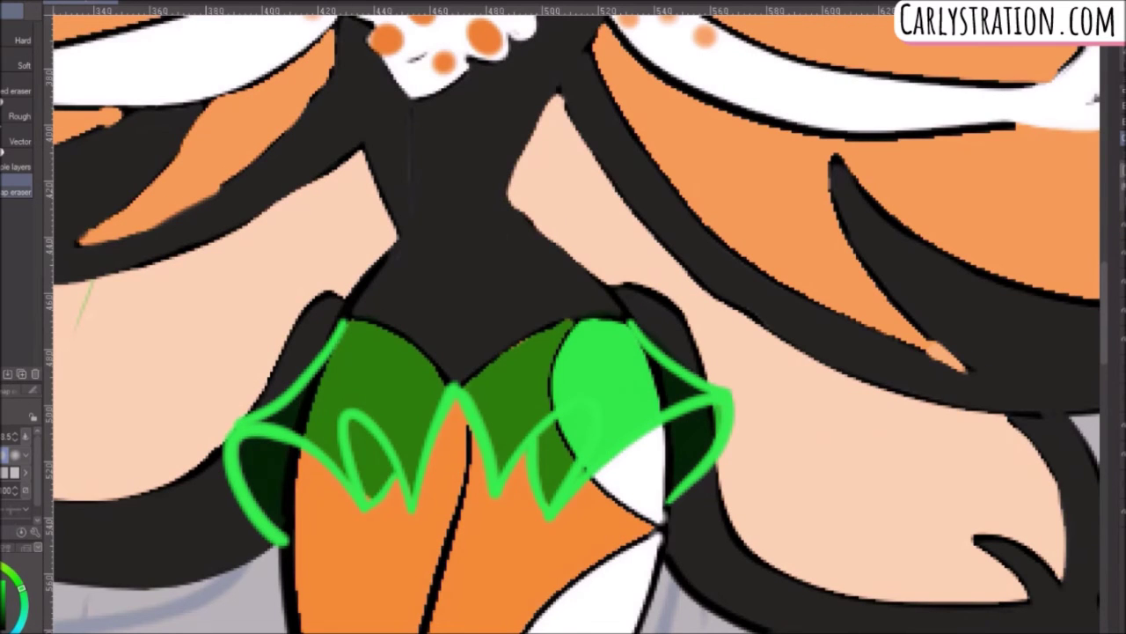
key("ctrl+z")
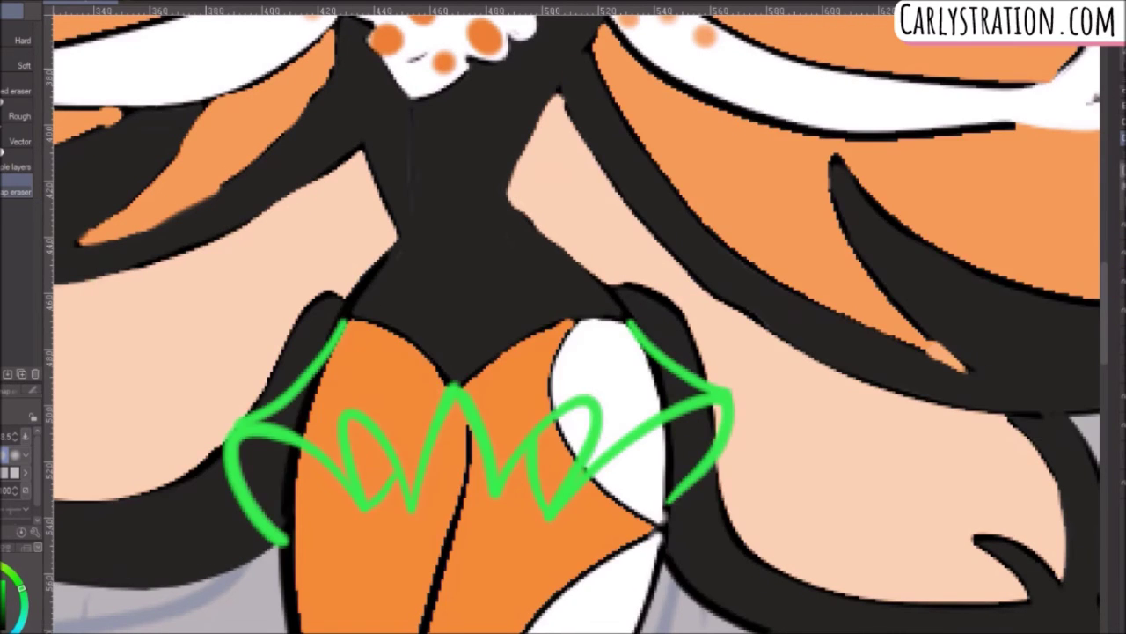
left_click(1121, 229)
left_click(1121, 229)
left_click(1121, 253)
left_click(1121, 253)
left_click(1118, 255)
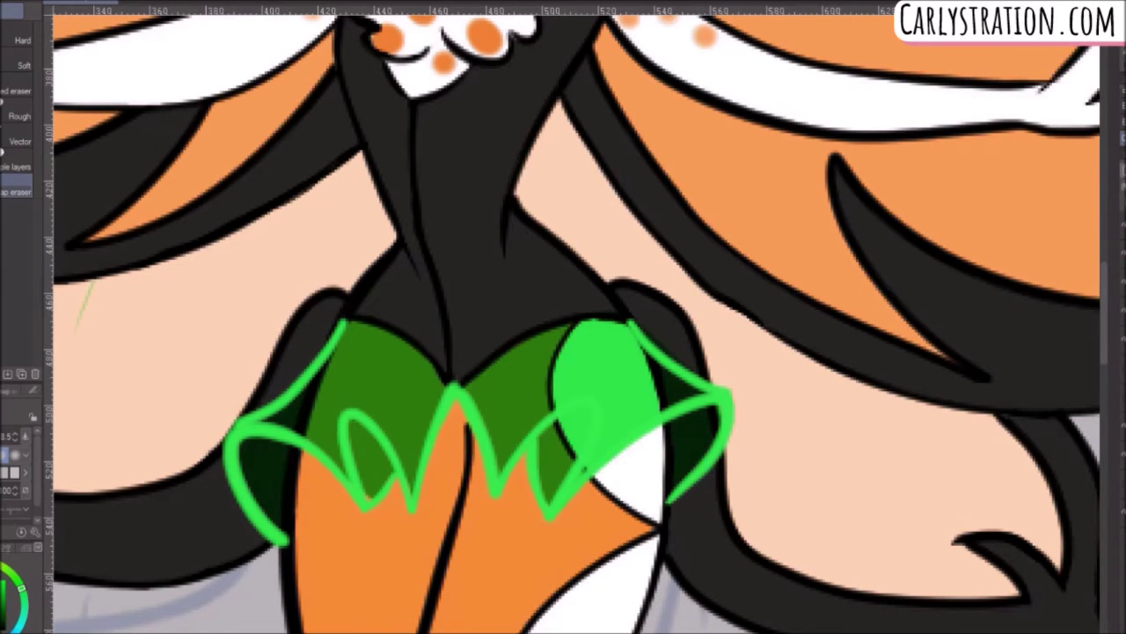
Refill the skirt with a brighter green and draw short fold lines above its inner pleats.
left_click(11, 576)
key("g")
left_click(396, 426)
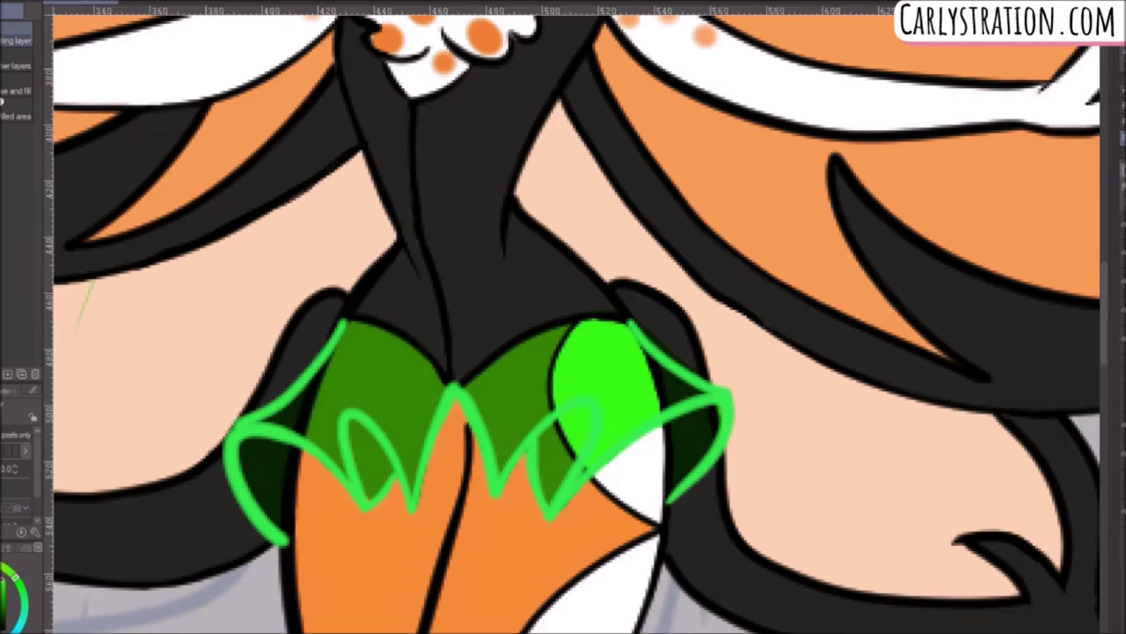
key("i")
key("p")
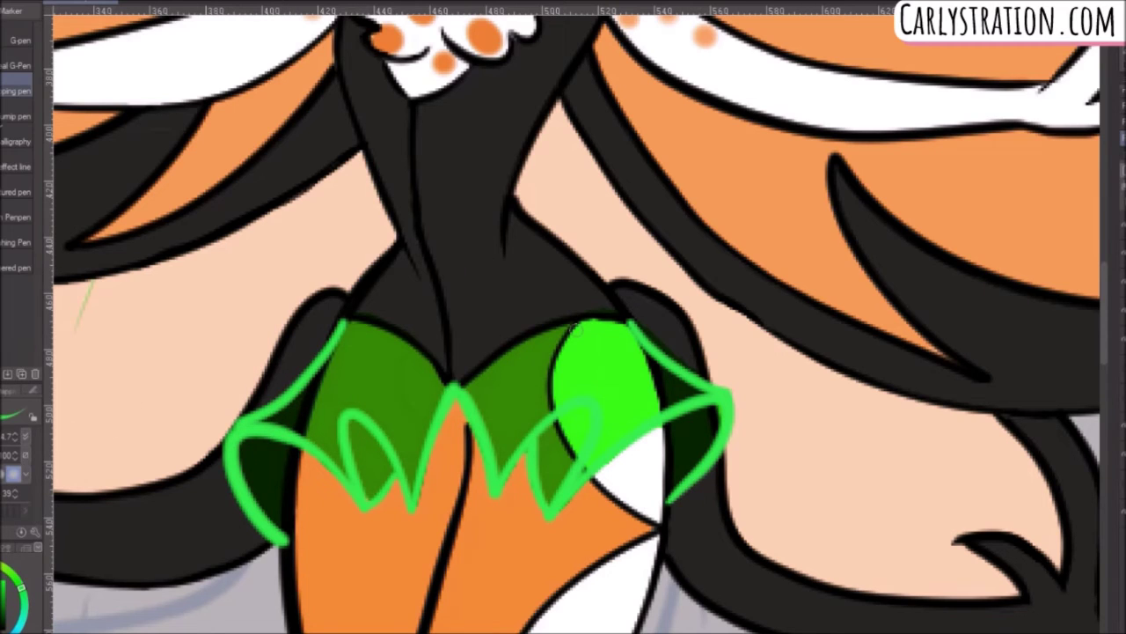
key("e")
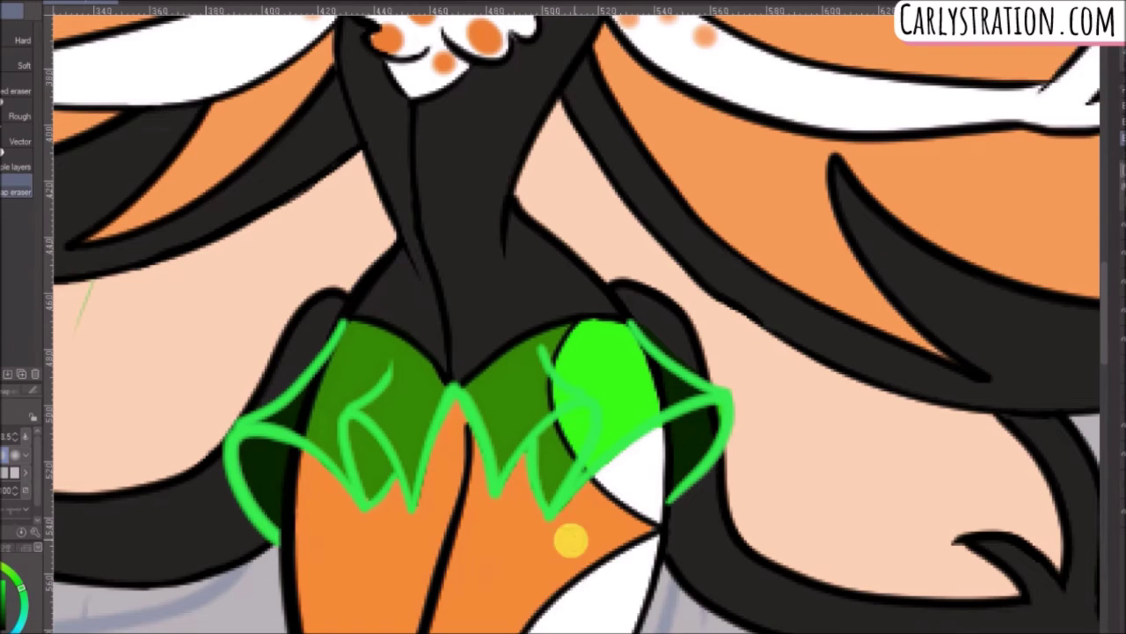
left_click(480, 480, "alt")
left_click(487, 495, "alt")
Hide the green skirt and paint translucent orange shadows over both lower wings, leaving their outer tips light.
left_click_drag(1106, 340, 1107, 390)
left_click(1123, 370)
left_click(573, 214)
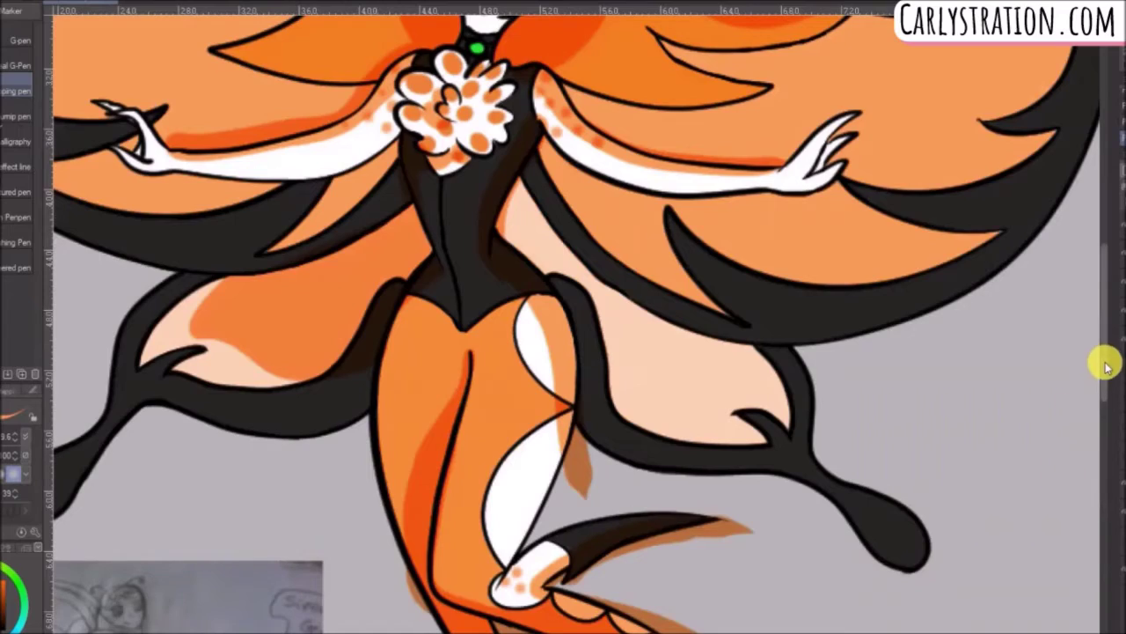
left_click_drag(1103, 274, 1111, 221)
mouse_move(1106, 282)
left_mouse_down()
mouse_move(1109, 255)
mouse_move(1108, 338)
left_mouse_up()
mouse_move(607, 384)
left_mouse_down()
mouse_move(634, 438)
mouse_move(732, 381)
mouse_move(524, 214)
mouse_move(595, 369)
mouse_move(714, 419)
mouse_move(591, 340)
mouse_move(727, 402)
left_mouse_up()
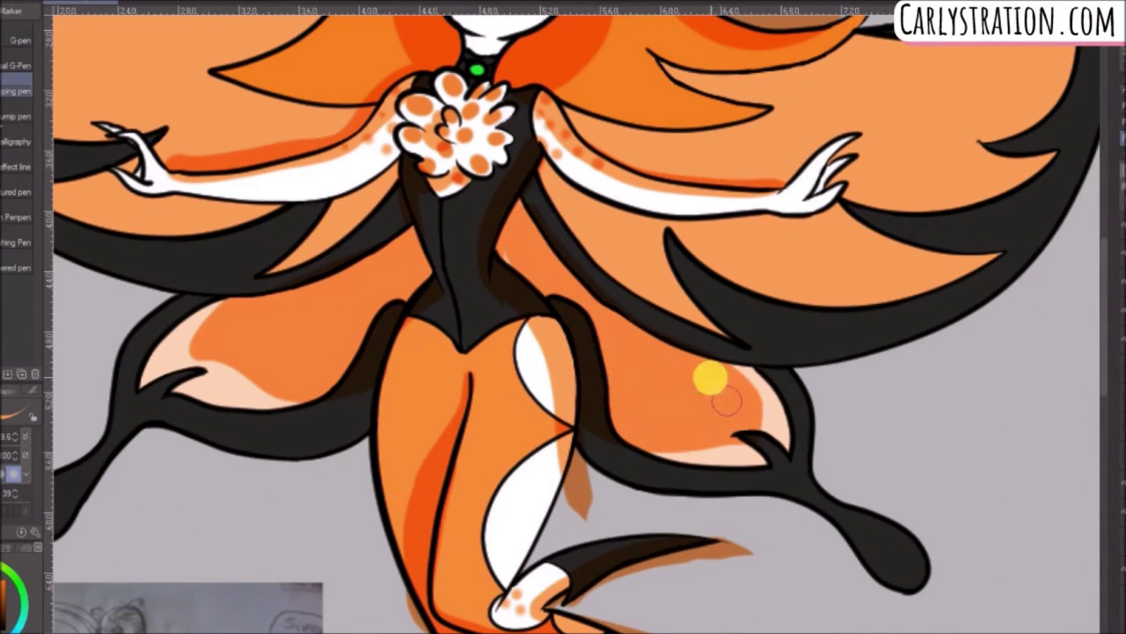
left_click(187, 3)
left_click(209, 3)
left_click(187, 4)
mouse_move(589, 389)
left_mouse_down()
mouse_move(664, 347)
mouse_move(517, 212)
mouse_move(644, 411)
mouse_move(727, 398)
mouse_move(593, 337)
mouse_move(611, 325)
mouse_move(598, 353)
mouse_move(728, 394)
mouse_move(732, 410)
mouse_move(608, 350)
mouse_move(736, 365)
mouse_move(684, 403)
left_mouse_up()
left_click_drag(1103, 382, 1103, 338)
mouse_move(694, 498)
left_mouse_down()
mouse_move(707, 413)
mouse_move(563, 291)
left_mouse_up()
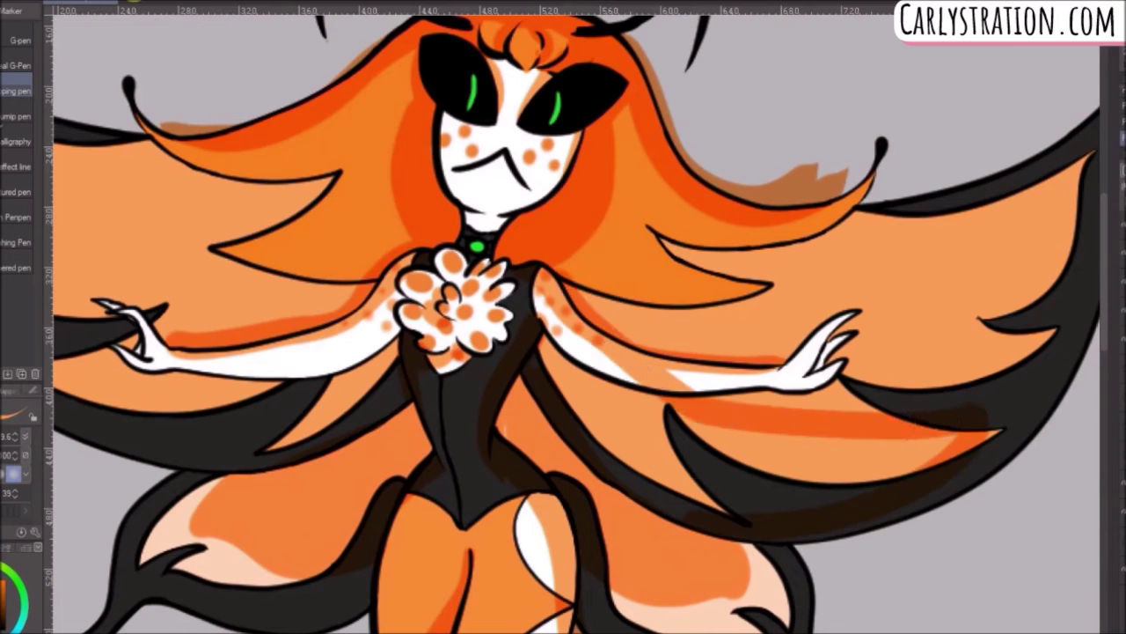
left_click(186, 3)
mouse_move(1104, 309)
left_mouse_down()
mouse_move(1102, 342)
mouse_move(1103, 312)
left_mouse_up()
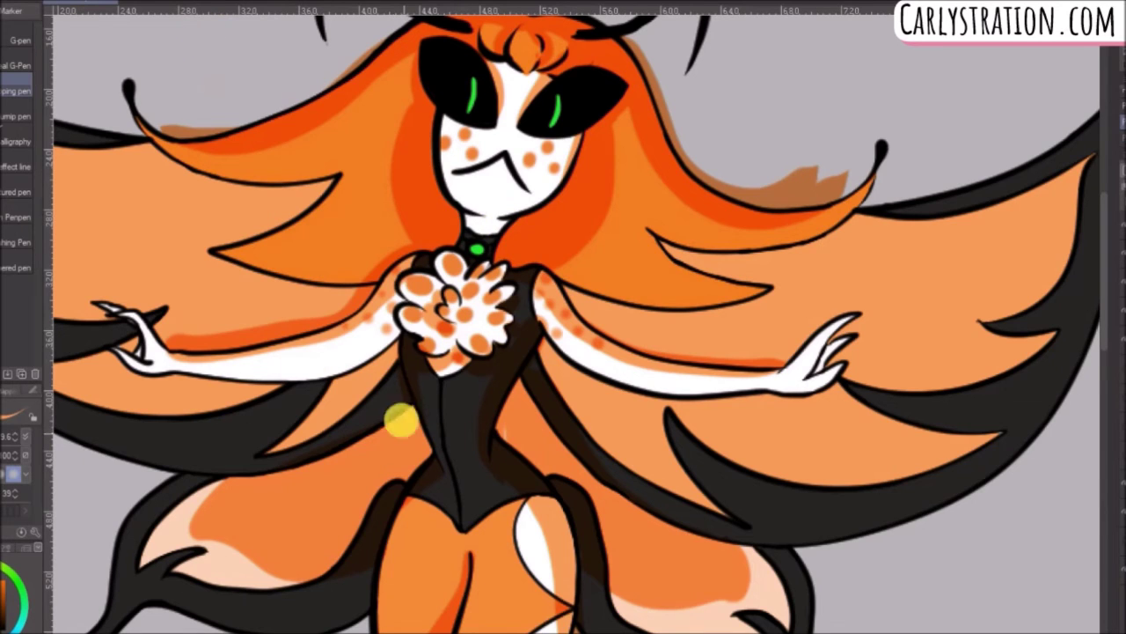
Outline a large orange shadow shape on the left upper wing behind the arm and fill it.
left_click_drag(623, 631, 562, 630)
mouse_move(446, 245)
left_mouse_down()
mouse_move(247, 111)
mouse_move(359, 396)
mouse_move(244, 232)
mouse_move(618, 310)
left_mouse_up()
key("ctrl+z")
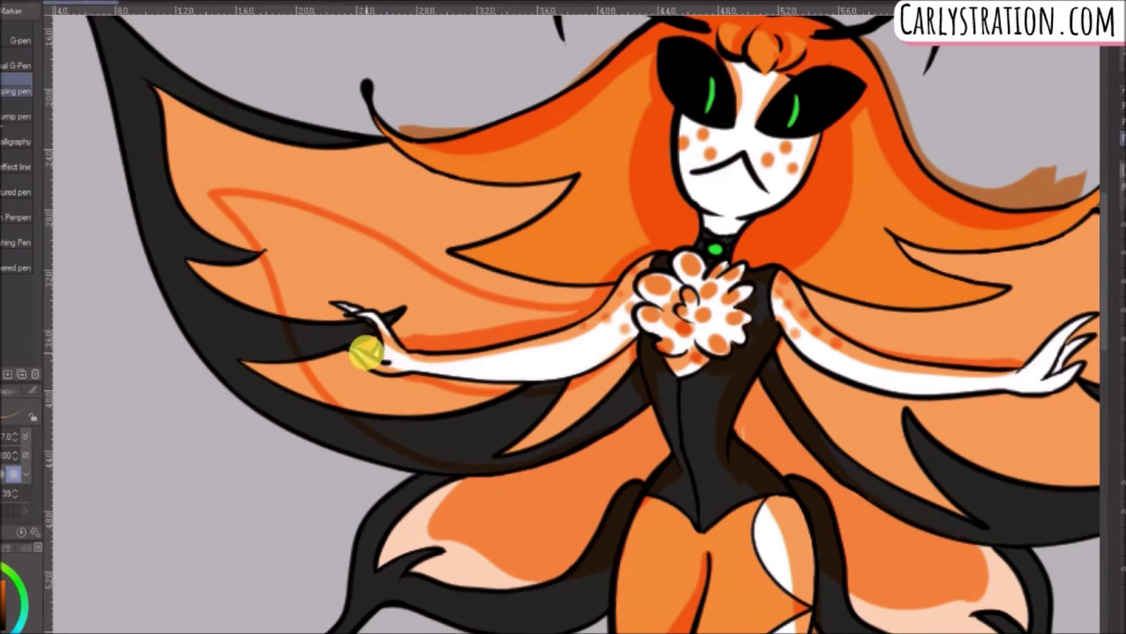
key("g")
left_click(377, 290)
left_click_drag(557, 630, 657, 628)
Outline a matching orange shadow shape on the right upper wing and fill it.
key("p")
mouse_move(790, 629)
left_mouse_down()
mouse_move(728, 629)
mouse_move(854, 631)
left_mouse_up()
key("ctrl+z")
mouse_move(403, 304)
left_mouse_down()
mouse_move(556, 326)
mouse_move(818, 218)
mouse_move(634, 322)
mouse_move(611, 511)
mouse_move(572, 524)
left_mouse_up()
key("ctrl+z")
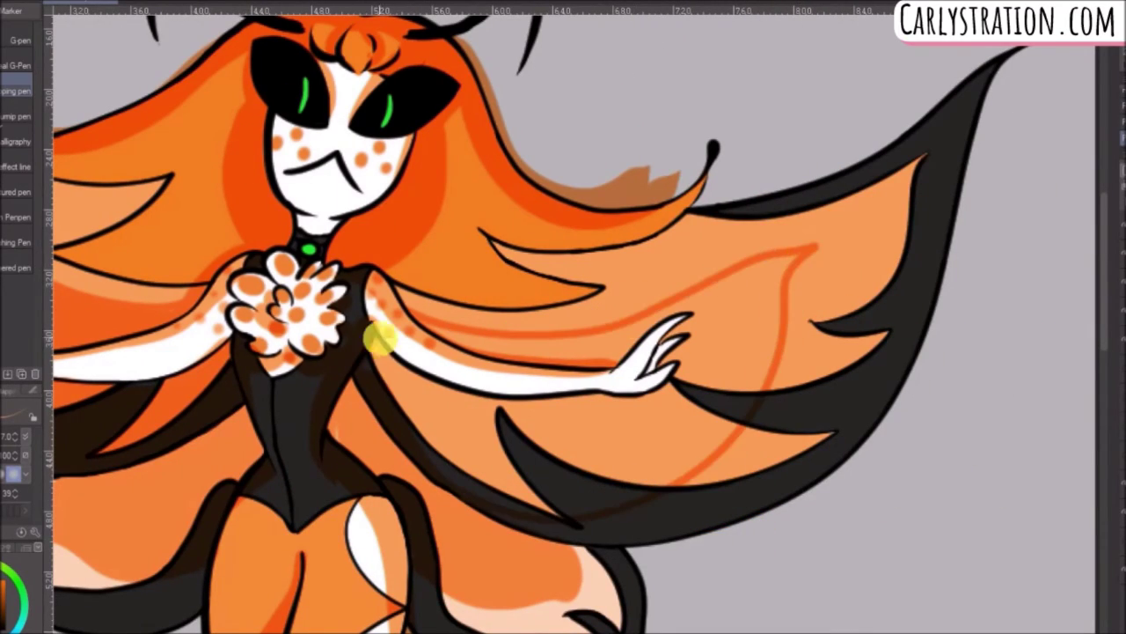
key("g")
left_click(550, 440)
left_click_drag(842, 630, 795, 628)
Outline and fill darker orange shadows on the wing areas between the hair locks on both sides.
left_click(575, 339, "alt")
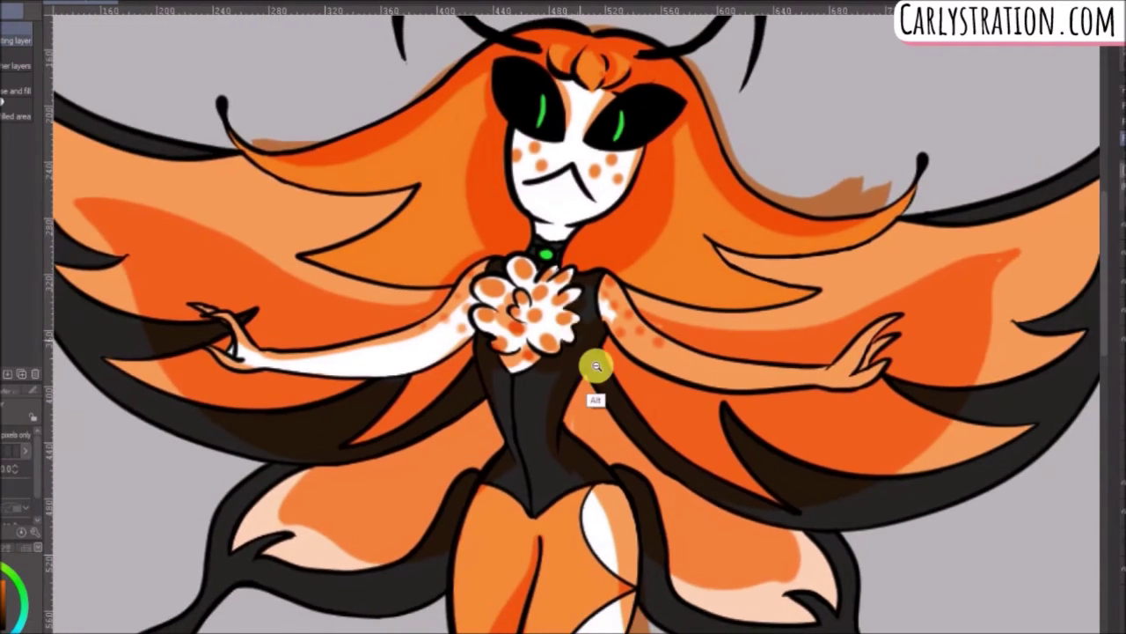
left_click(563, 316, "alt")
left_click(554, 298, "alt")
scroll(553, 299, "up", 1)
key("p")
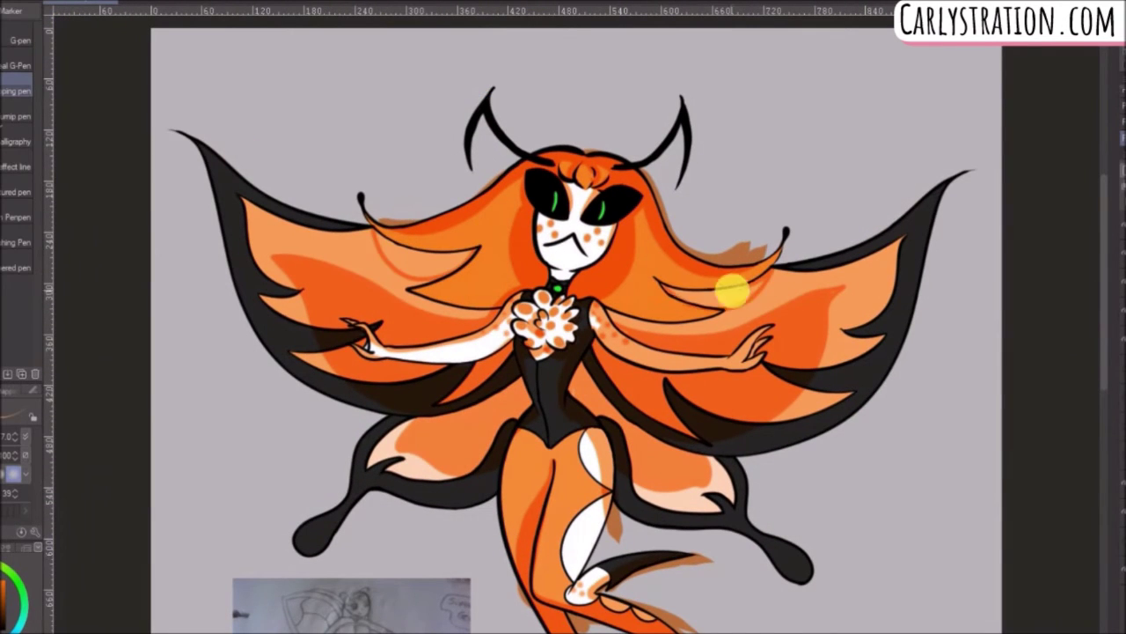
key("g")
left_click(413, 248)
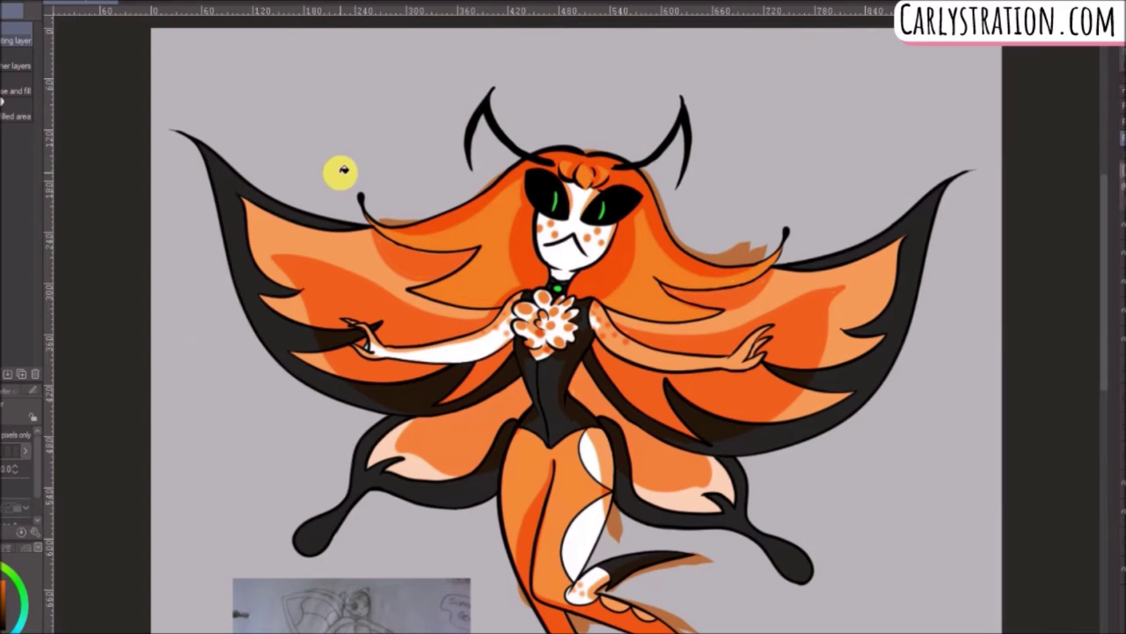
key("p")
left_click(601, 233)
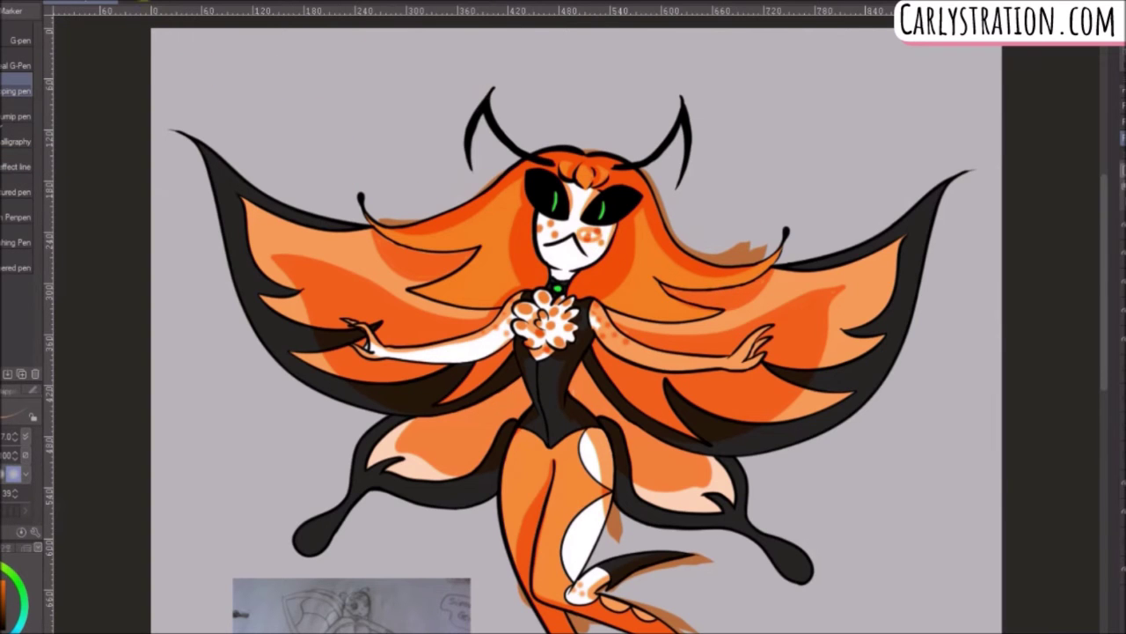
left_click_drag(581, 632, 638, 632)
left_click_drag(1107, 261, 1106, 309)
mouse_move(408, 217)
left_mouse_down()
mouse_move(369, 339)
mouse_move(652, 266)
left_mouse_up()
left_click_drag(638, 633, 605, 633)
left_click_drag(1105, 314, 1104, 274)
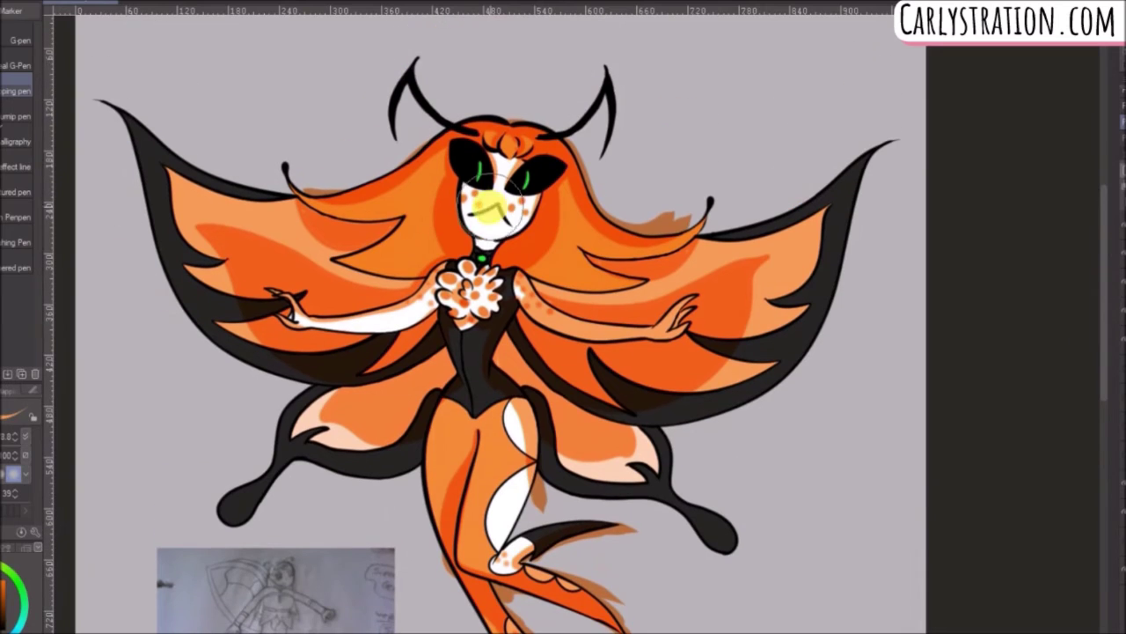
left_click(18, 439)
left_click_drag(570, 267, 624, 282)
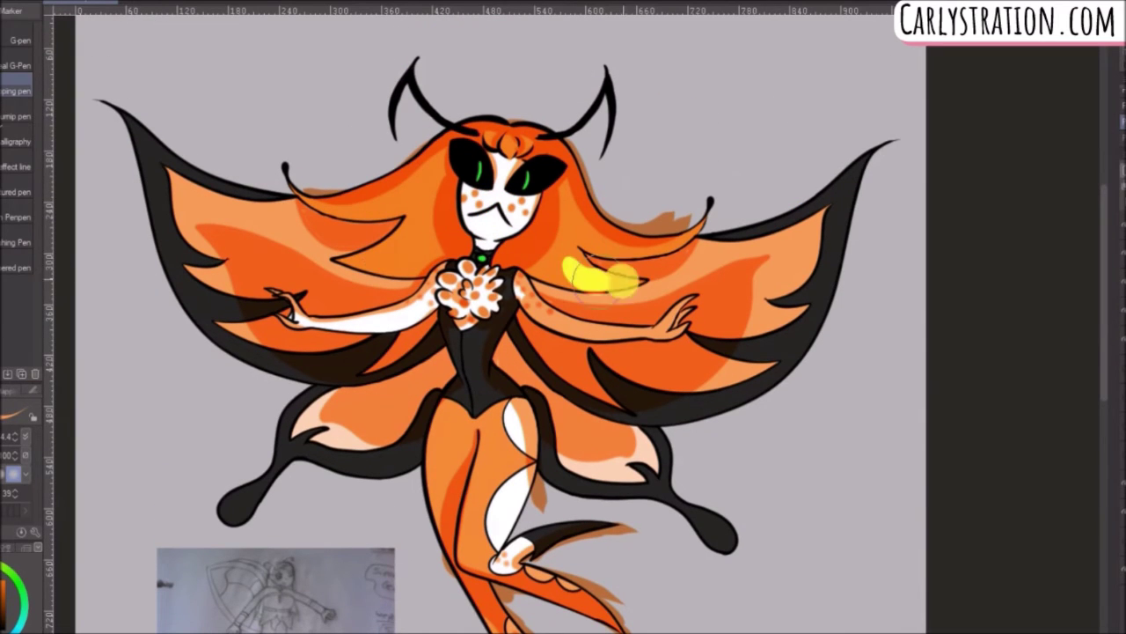
left_click_drag(460, 345, 485, 426)
Paint soft peach shadows over the forehead, down the nose and along the mouth line.
left_click(1123, 139)
left_click_drag(442, 158, 501, 144)
left_click_drag(501, 199, 549, 323)
left_click_drag(1104, 226, 1103, 202)
left_click_drag(450, 351, 528, 421)
mouse_move(502, 273)
left_mouse_down()
mouse_move(395, 390)
mouse_move(441, 375)
mouse_move(529, 265)
mouse_move(506, 309)
left_mouse_up()
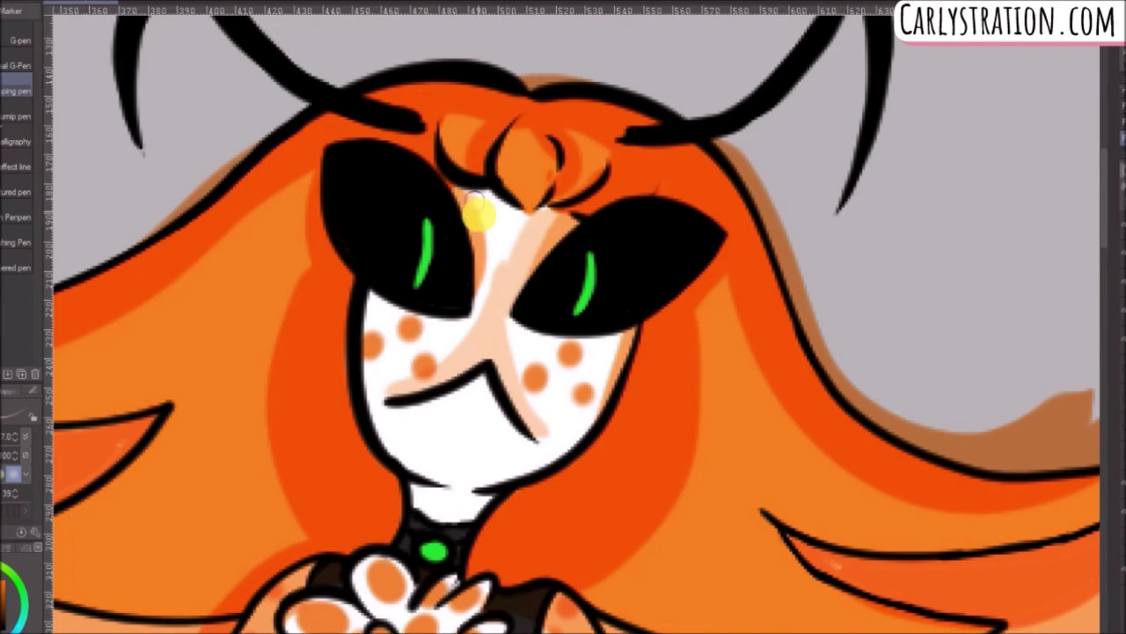
left_click_drag(476, 214, 533, 293)
left_click(159, 1)
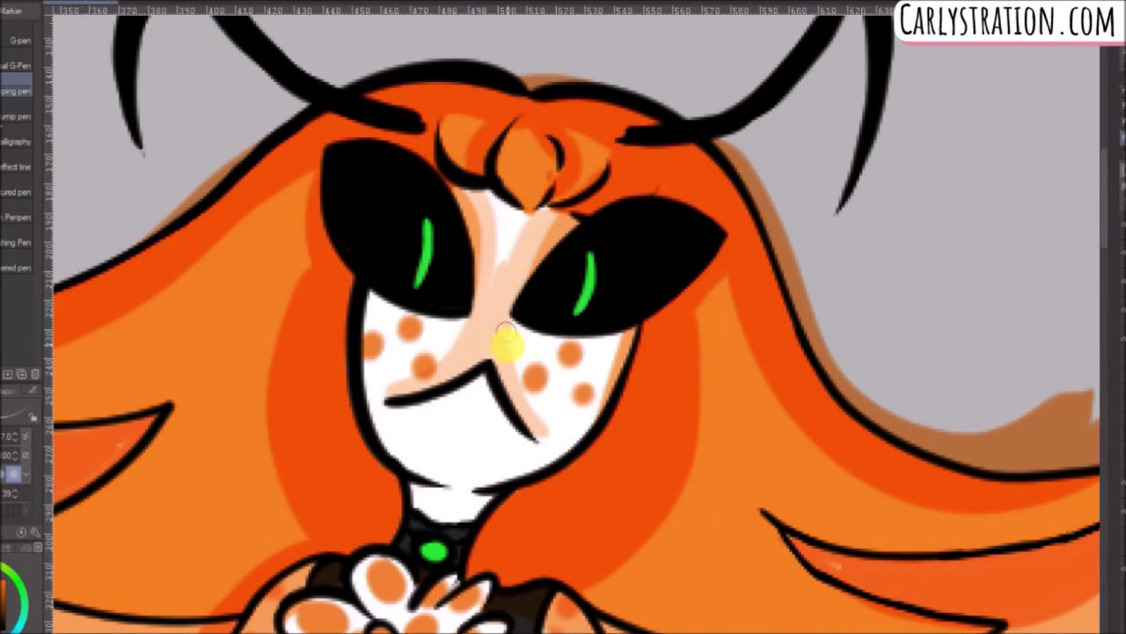
Paint peach shadows across the neck and in a small patch beneath the mouth.
left_click_drag(418, 500, 475, 495)
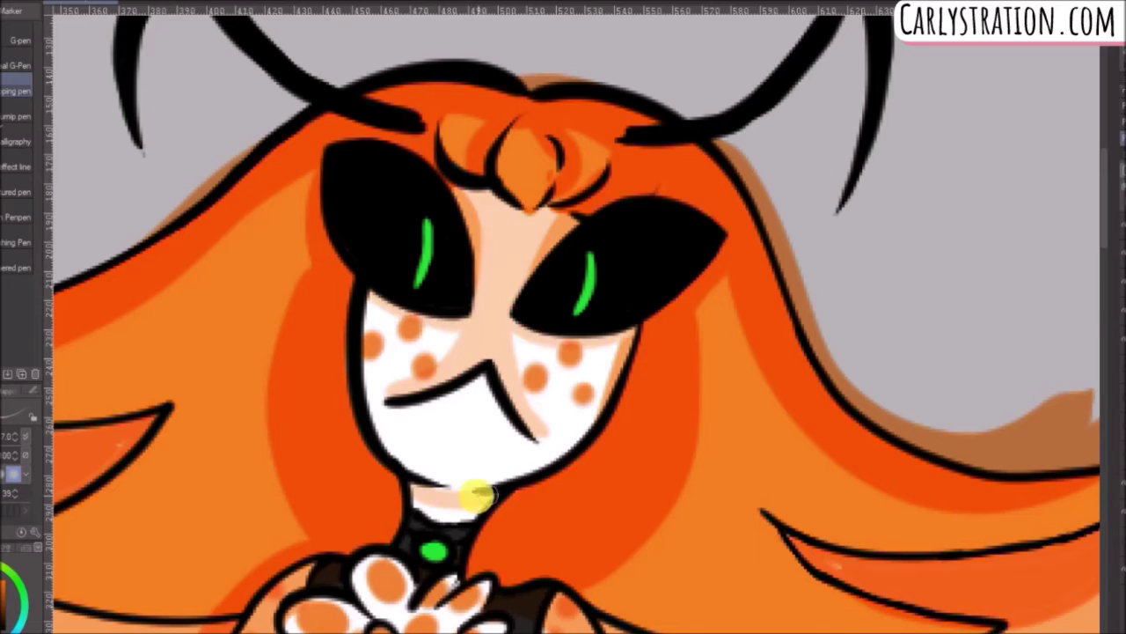
left_click_drag(480, 203, 502, 258)
key("ctrl+z")
left_click_drag(479, 206, 522, 373)
key("ctrl+z")
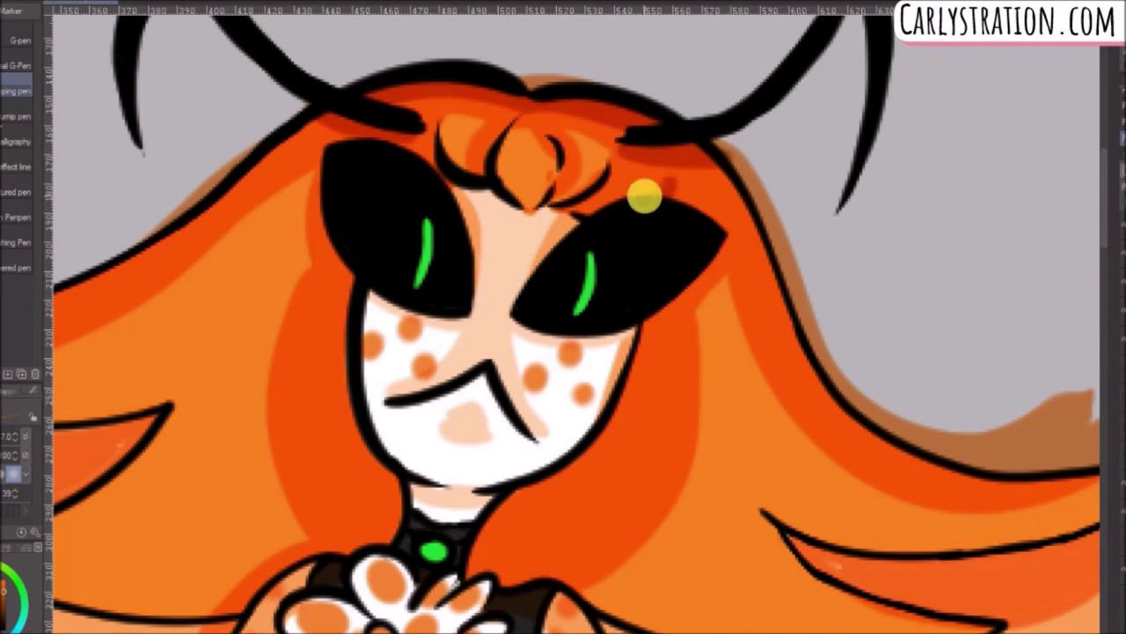
Outline and fill dark red shadows in the hair around the face and along the top of the head.
mouse_move(323, 167)
left_mouse_down()
mouse_move(334, 283)
mouse_move(387, 476)
mouse_move(344, 284)
left_mouse_up()
key("g")
left_click(364, 468)
key("p")
scroll(1106, 238, "down", 3)
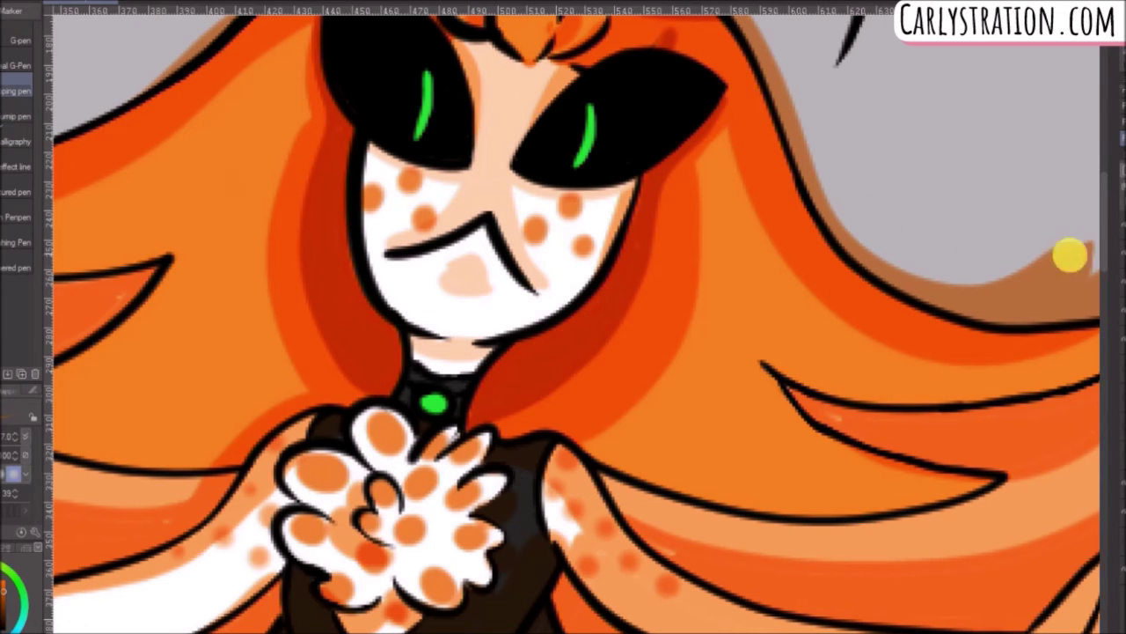
scroll(983, 244, "up", 3)
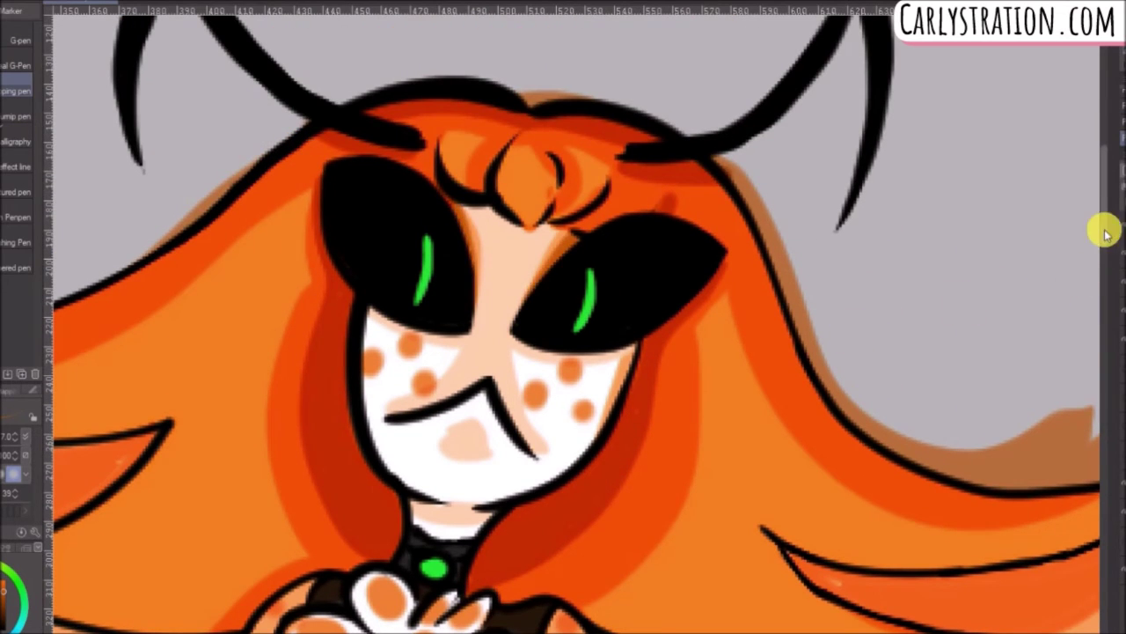
Outline and fill dark red-orange shadows on the wings beneath the right-hand arm and beside the waist.
scroll(501, 246, "down", 8)
scroll(659, 186, "down", 2)
scroll(658, 186, "down", 2)
left_click_drag(563, 630, 599, 630)
left_click_drag(1102, 305, 1102, 289)
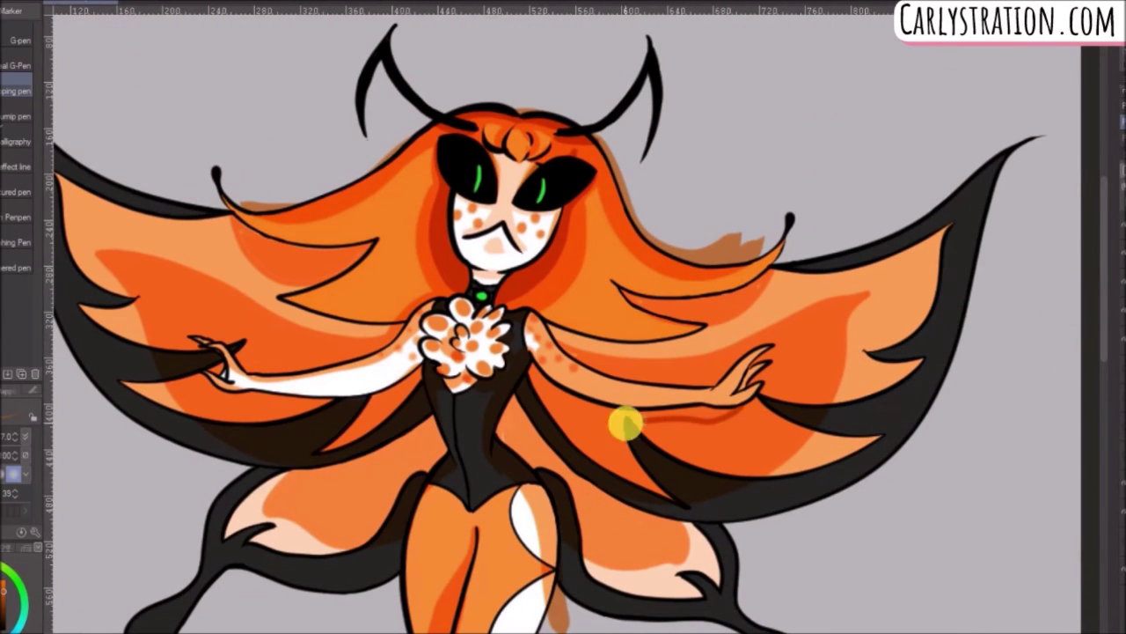
left_click_drag(743, 415, 550, 379)
left_click(2, 289)
left_click(646, 412)
left_click(565, 399)
left_click(528, 425)
key("p")
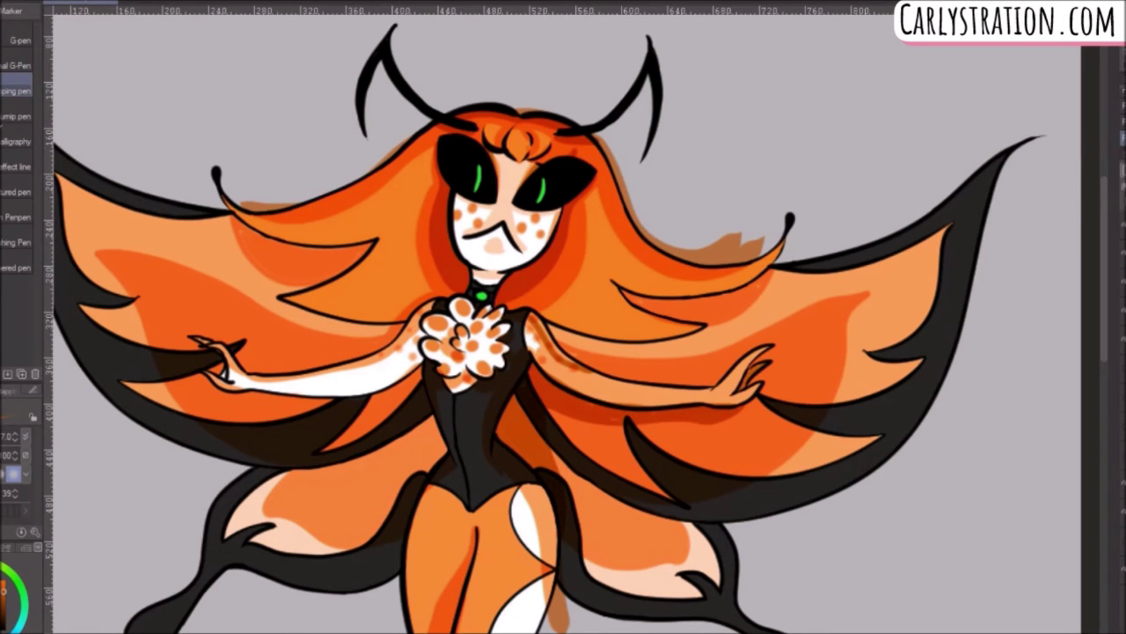
Outline and fill matching dark red-orange shadows on the wings beneath the left-hand arm and down to the waist.
scroll(347, 405, "up", 4)
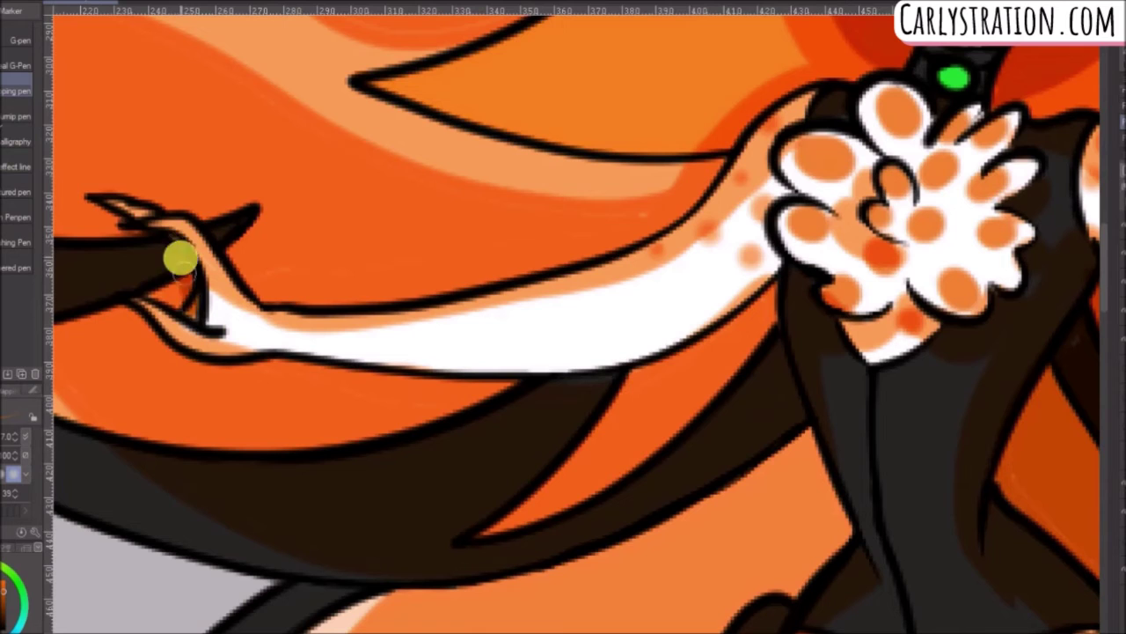
mouse_move(180, 363)
left_mouse_down()
mouse_move(445, 422)
mouse_move(827, 550)
left_mouse_up()
left_click(685, 364, "alt")
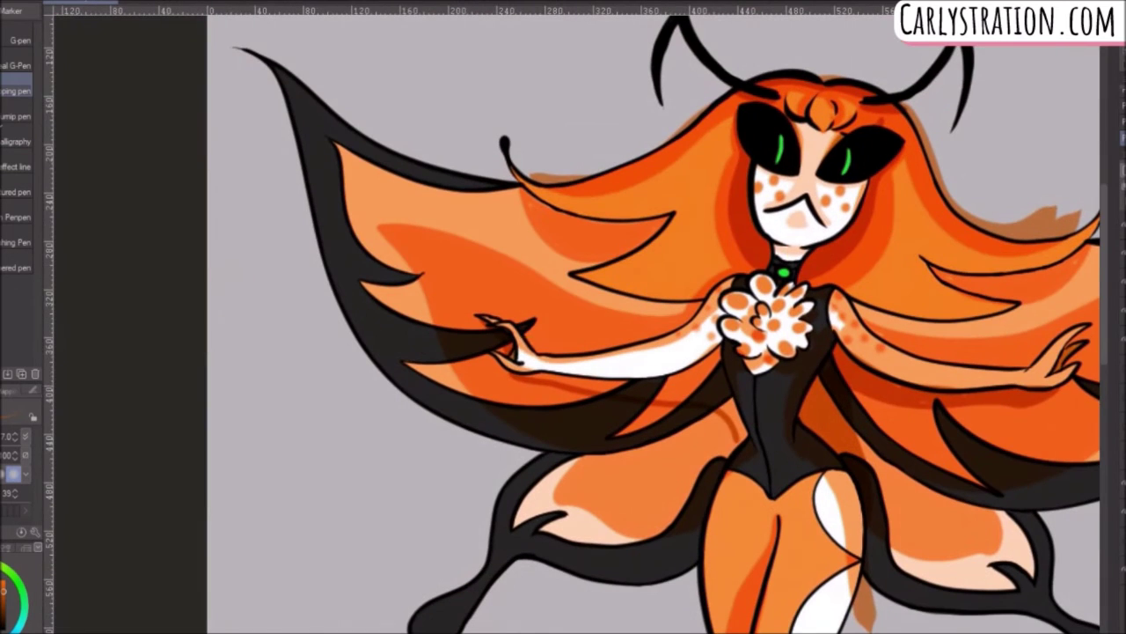
left_click_drag(745, 632, 792, 632)
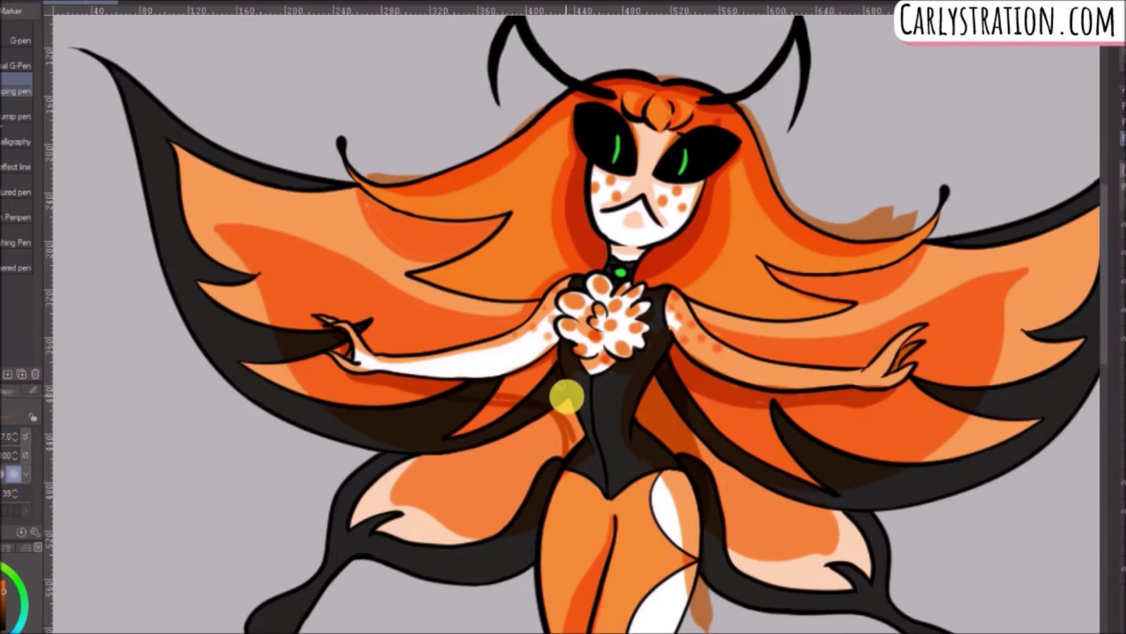
key("g")
key("p")
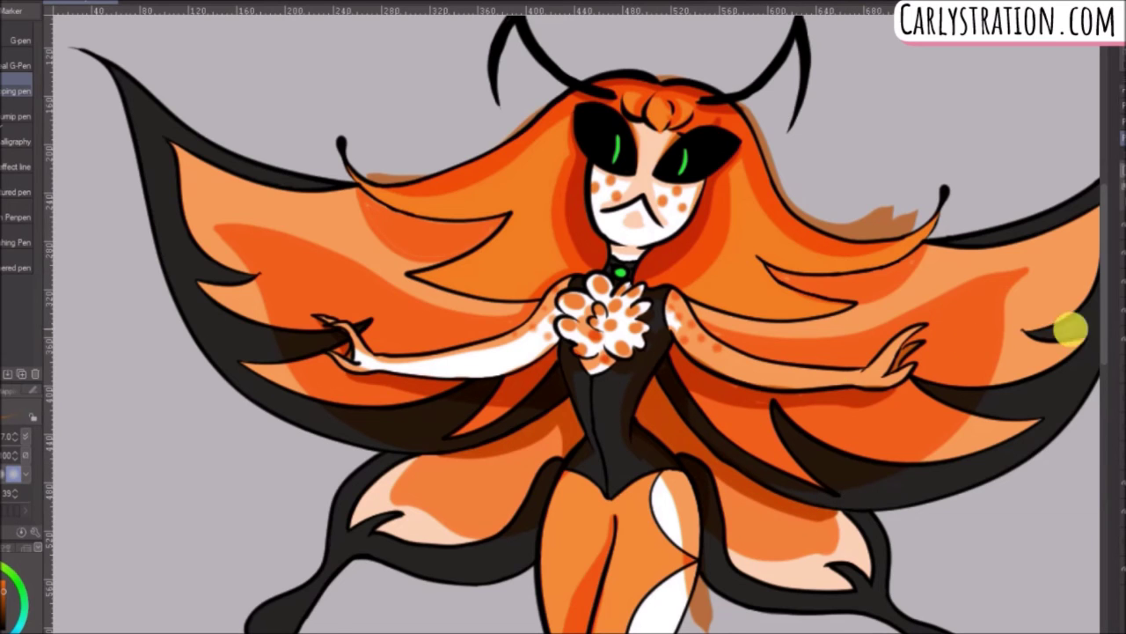
Blur the shadow edges on the hair, face, bodice and right-hand wings into soft gradients.
scroll(1069, 328, "down", 5)
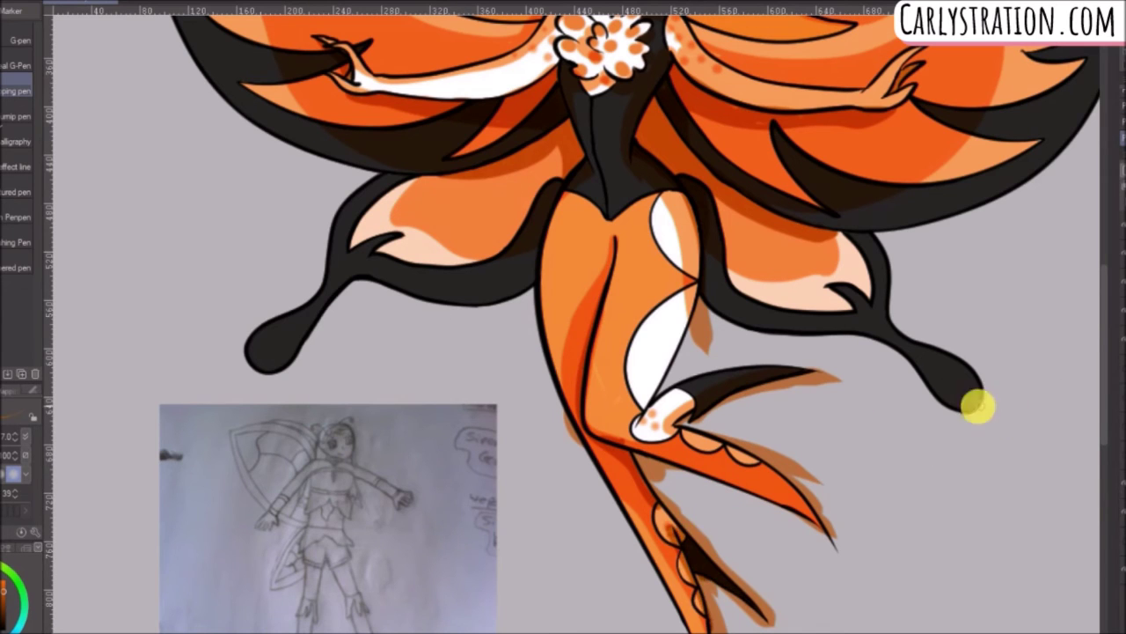
scroll(1094, 320, "up", 5)
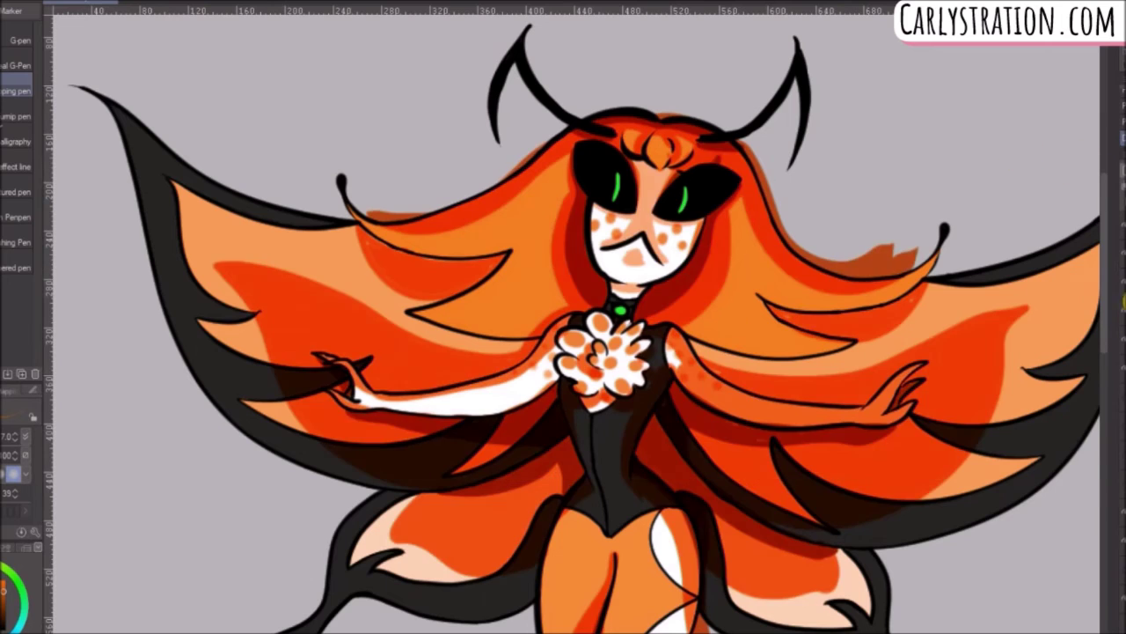
scroll(700, 249, "up", 2)
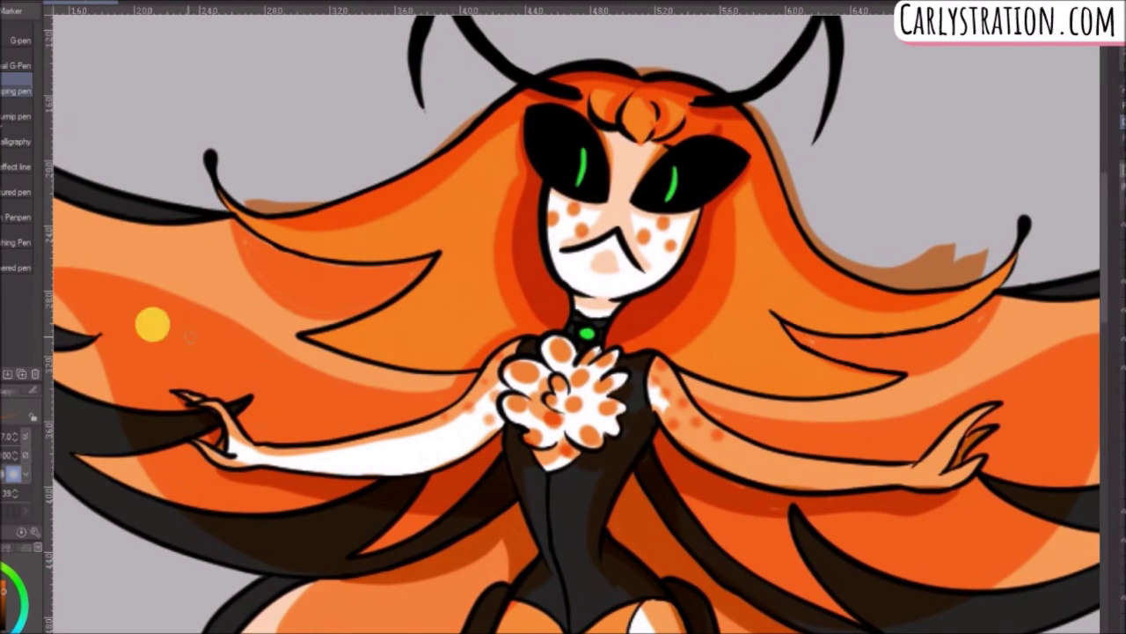
key("j")
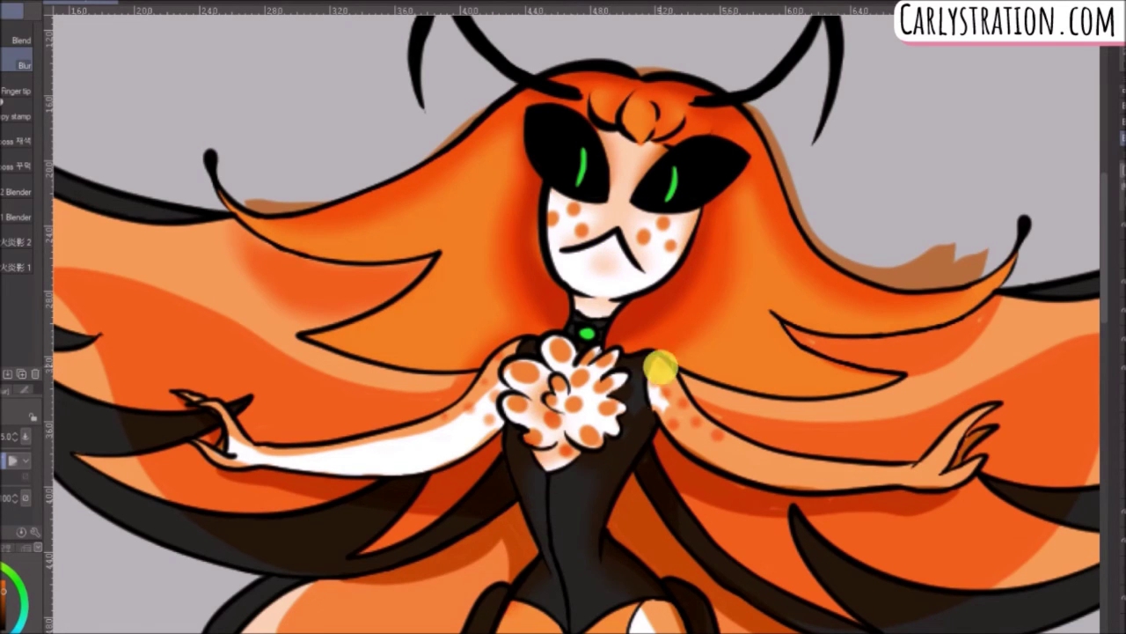
left_click_drag(651, 632, 731, 632)
left_click_drag(1105, 241, 1103, 289)
left_click_drag(355, 309, 616, 322)
mouse_move(673, 408)
left_mouse_down()
mouse_move(787, 287)
mouse_move(780, 193)
mouse_move(397, 220)
left_mouse_up()
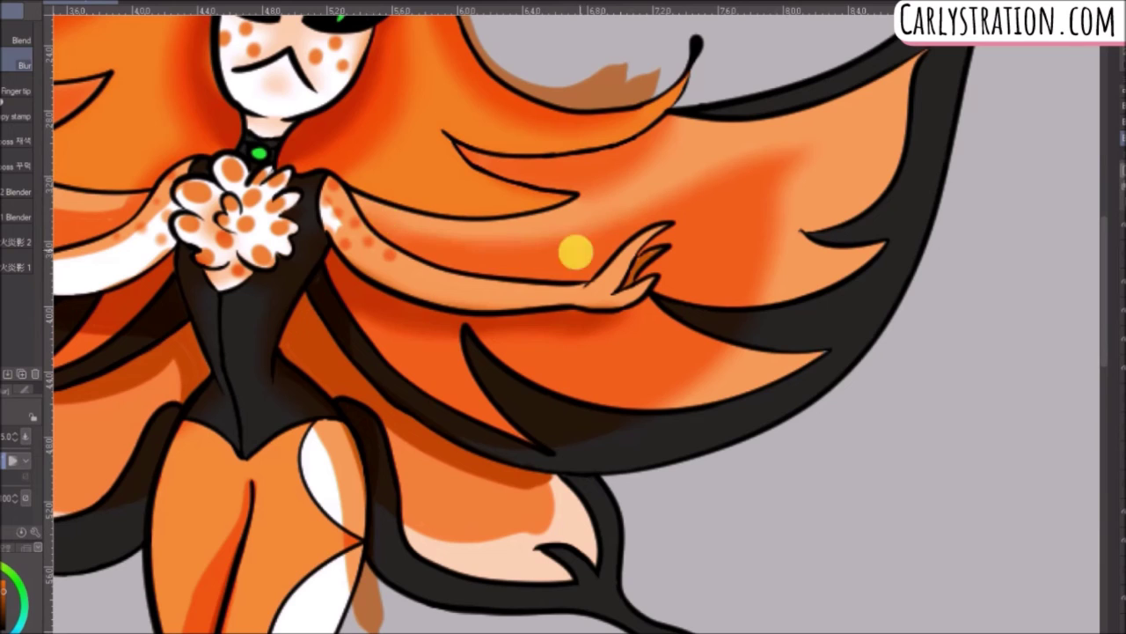
left_click_drag(397, 516, 535, 483)
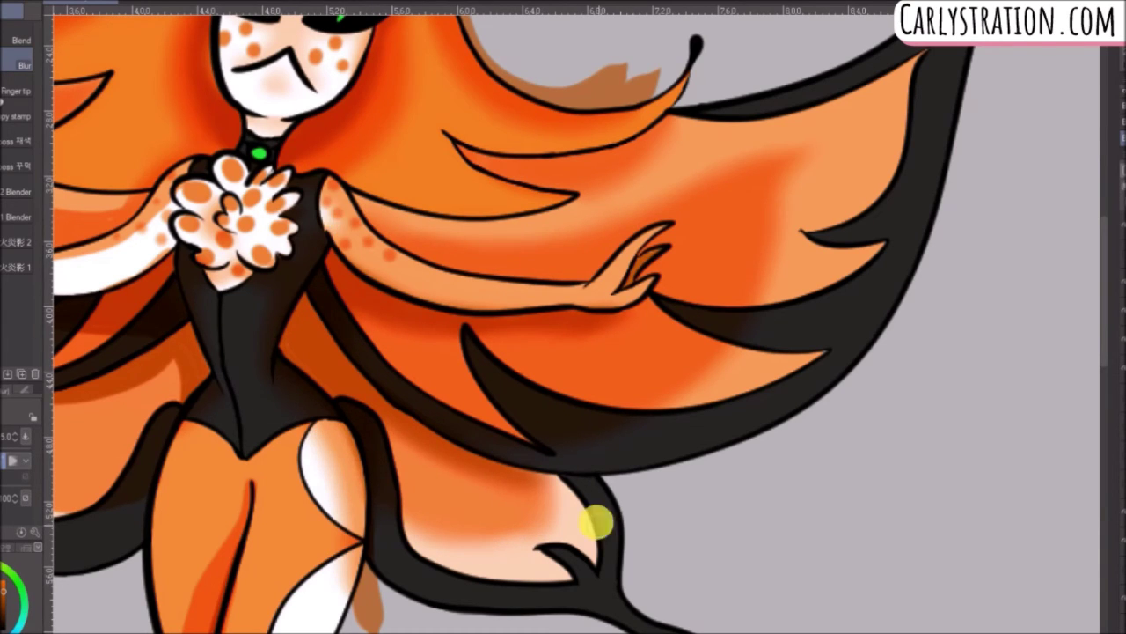
Blur the shadow edges on the left-hand wings, thighs and lower legs.
scroll(461, 312, "left", 6)
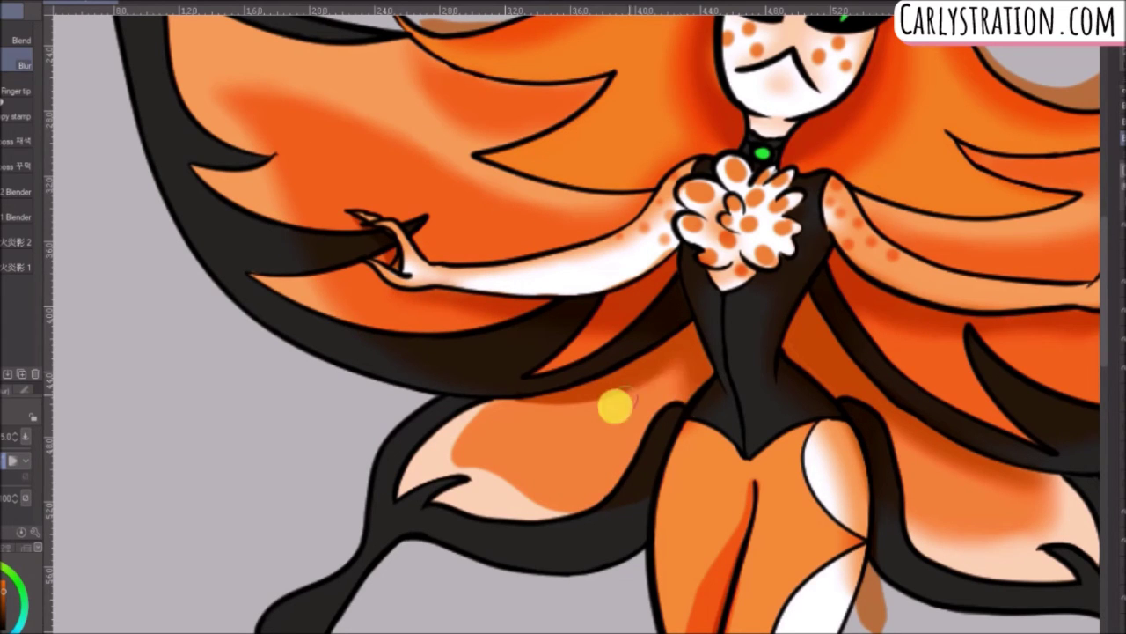
scroll(1065, 360, "down", 3)
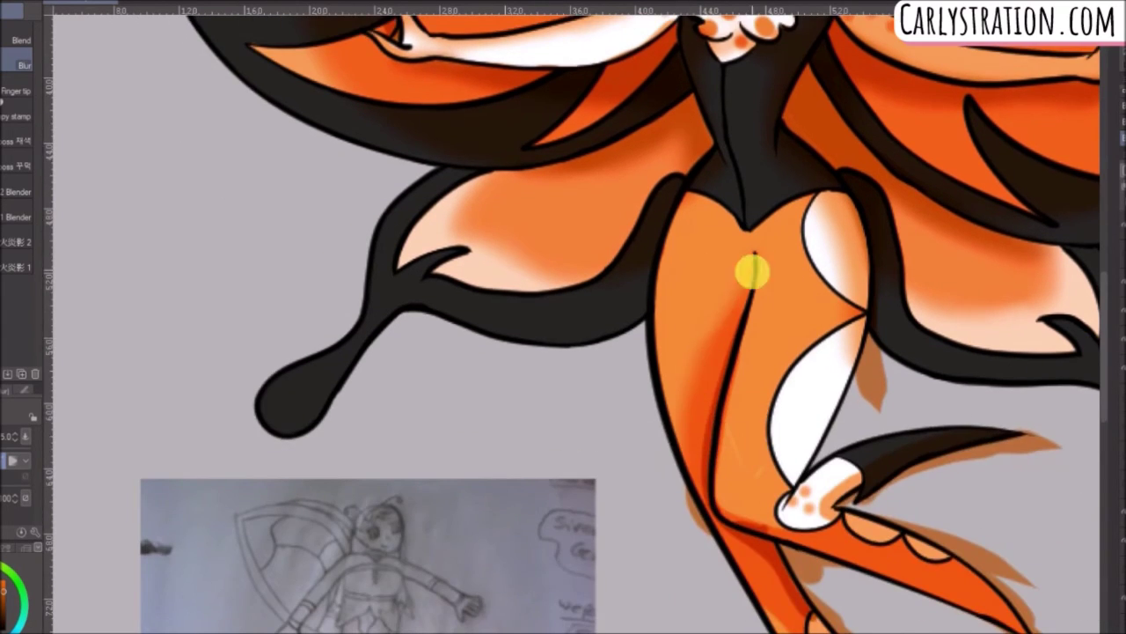
scroll(1065, 397, "down", 3)
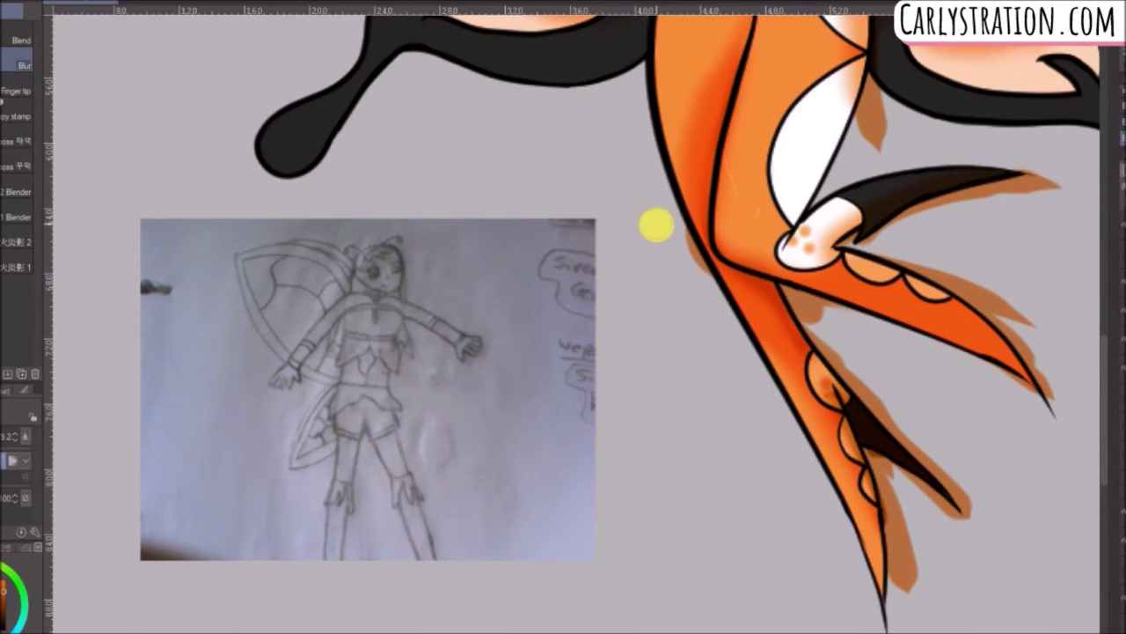
scroll(662, 216, "up", 1)
scroll(662, 216, "down", 3)
left_click_drag(1104, 324, 1105, 259)
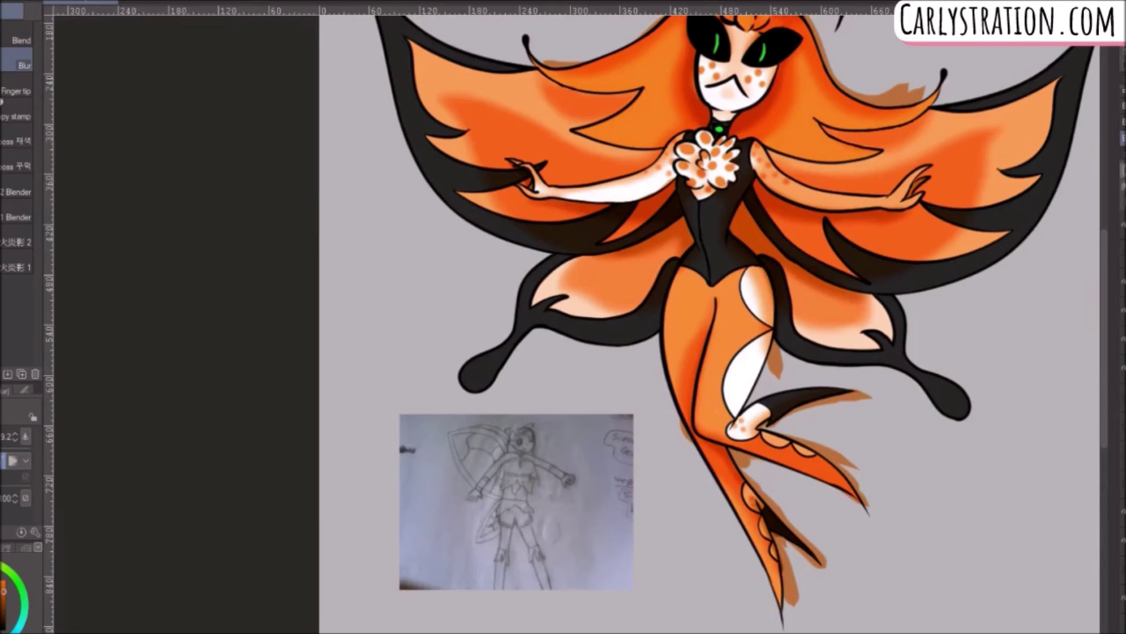
Change the blending mode of the character's shading layer.
key("e")
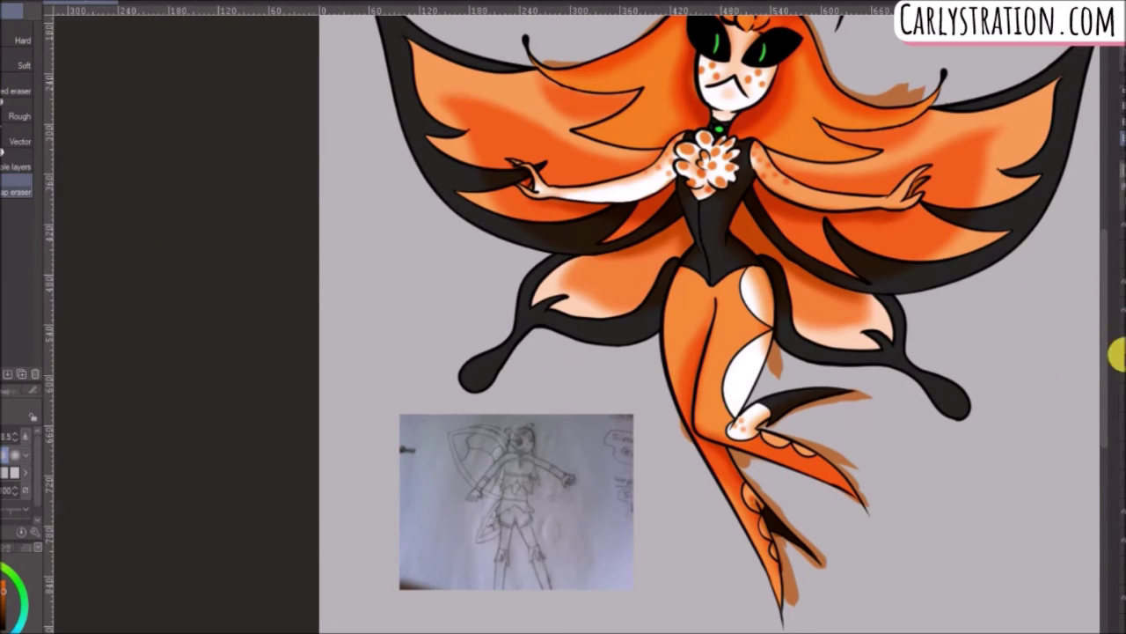
left_click_drag(1106, 352, 1106, 319)
left_click(1124, 253)
left_click(1124, 253)
left_click(1125, 273)
left_click(1125, 273)
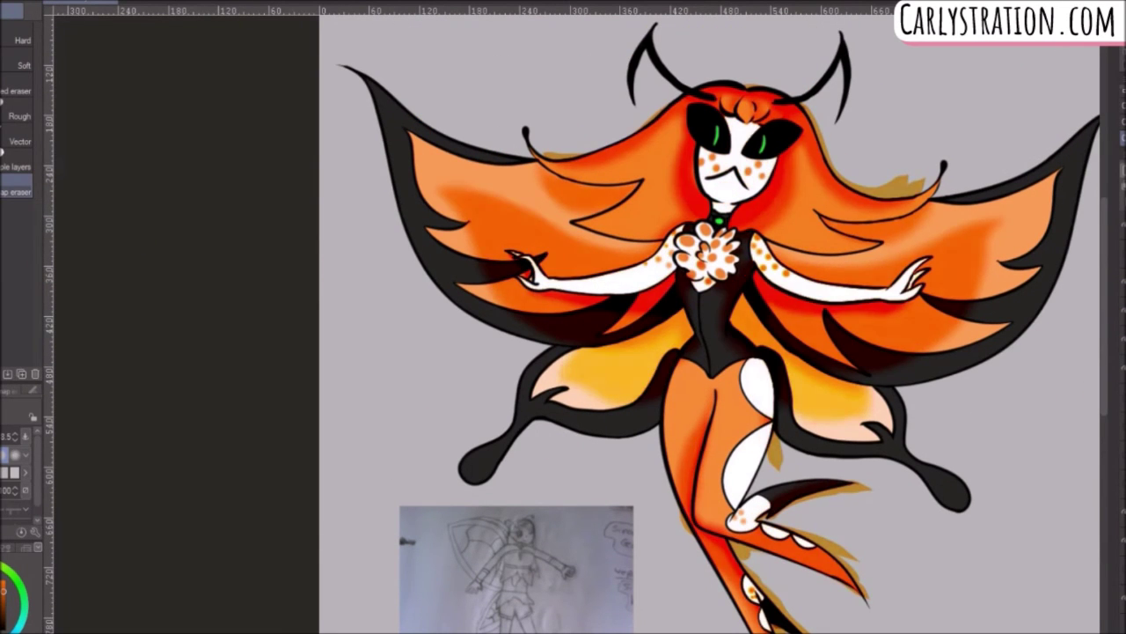
left_click_drag(17, 141, 18, 130)
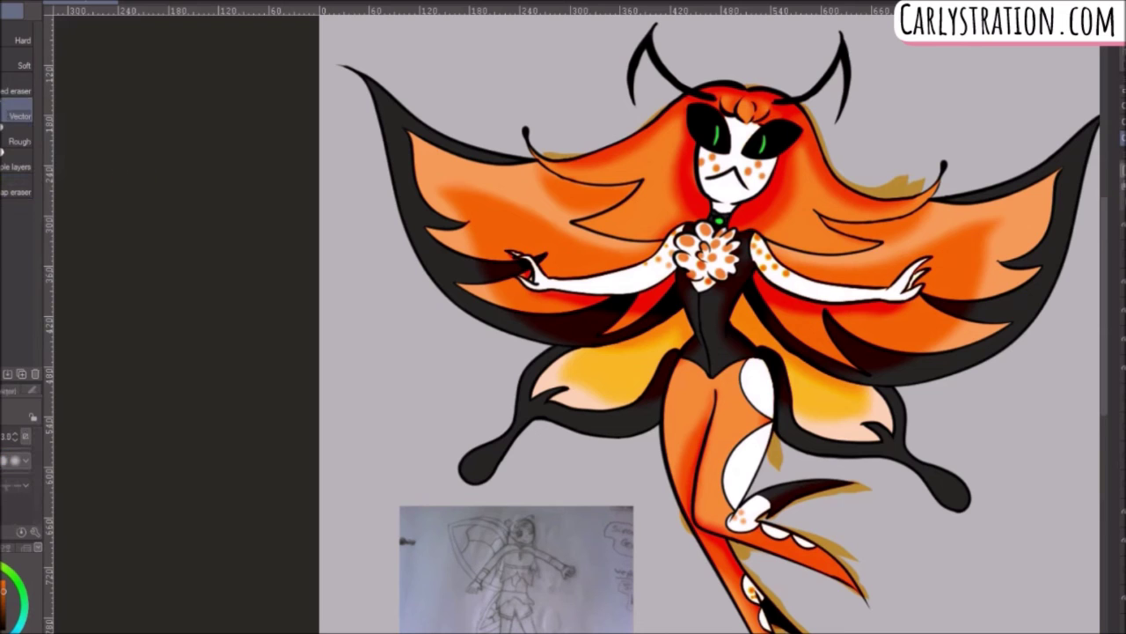
Try other blending brushes on the right-hand hair shadow and undo the strokes.
key("j")
left_click(17, 90)
scroll(826, 213, "up", 3)
left_click(1119, 228)
left_click(1120, 228)
left_click(11, 140)
left_click_drag(741, 114, 644, 237)
left_click(151, 1)
left_click_drag(929, 218, 759, 101)
left_click(151, 1)
Soften the red shadow in the right-hand hair with the Blur tool.
left_click(17, 65)
left_click(15, 434)
left_click_drag(641, 252, 749, 96)
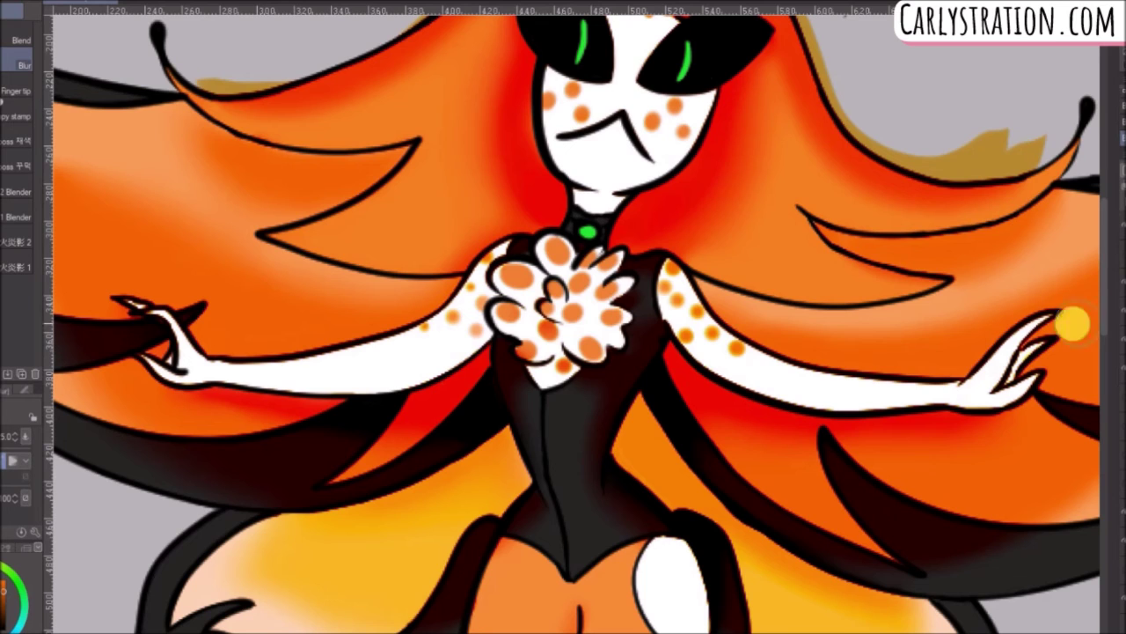
scroll(661, 317, "up", 2)
scroll(669, 304, "down", 5)
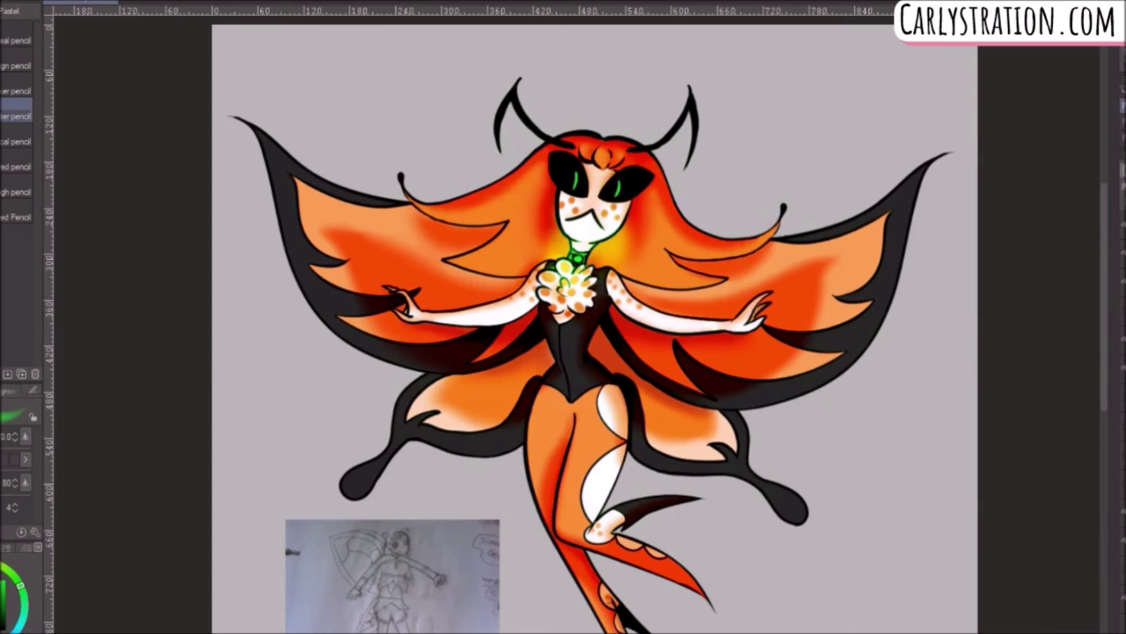
Undo the oversized glow and paint a green glow around the neck gem and upper chest.
left_click(147, 6)
left_click(4, 437)
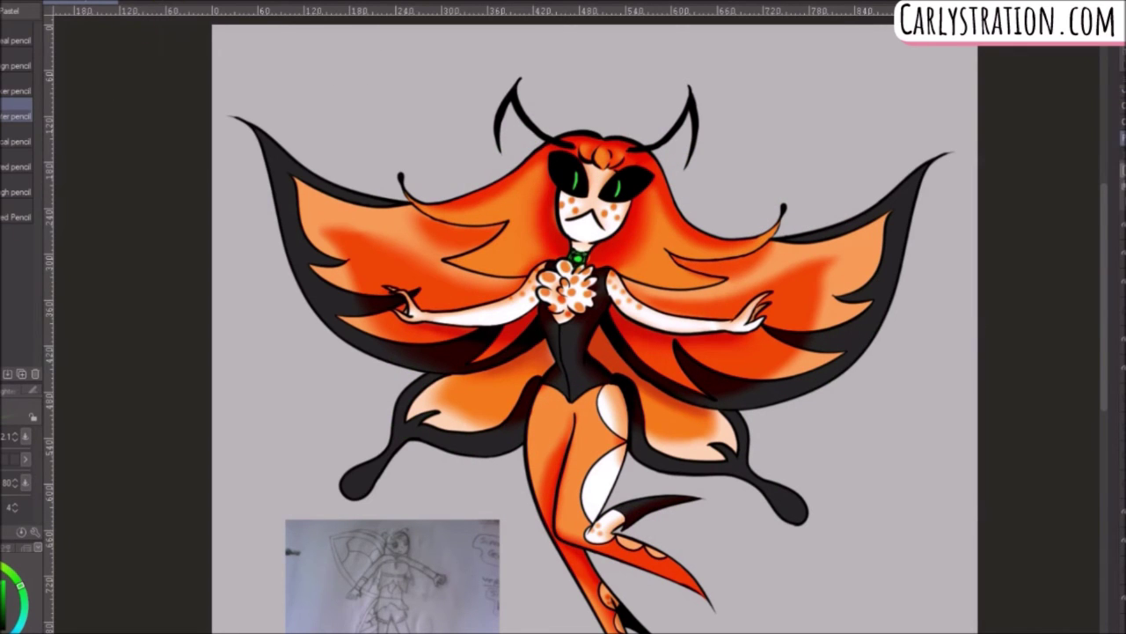
left_click(577, 274)
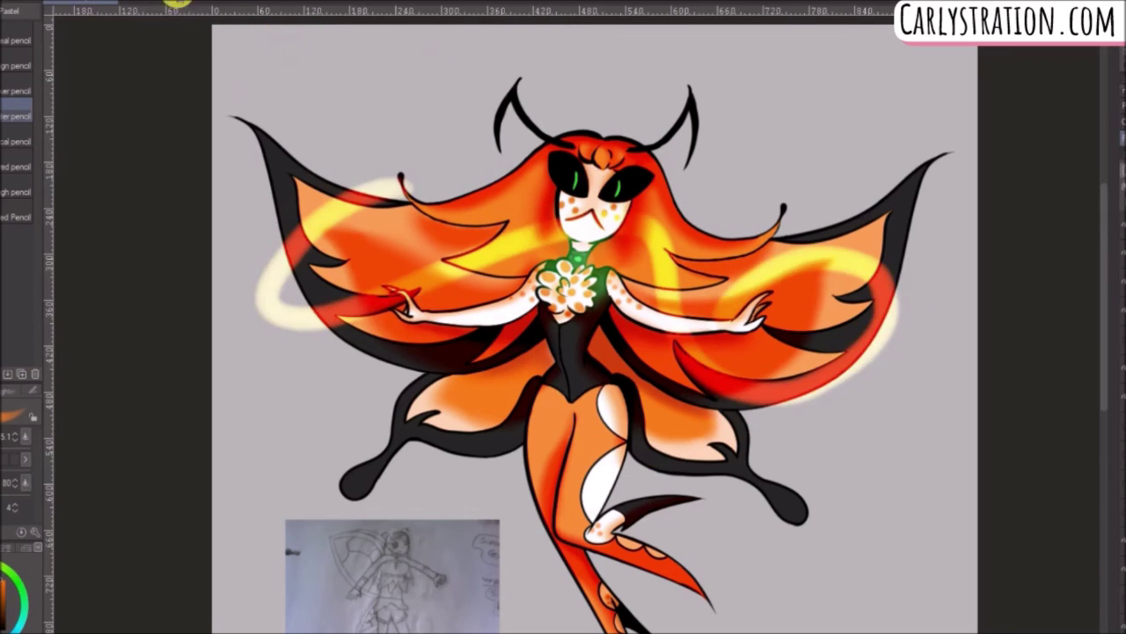
Try yellow-orange glow strokes across the hair locks and wings, and clear them again.
left_click(14, 436)
left_click_drag(660, 224, 740, 248)
left_click_drag(654, 278, 710, 279)
left_click_drag(517, 205, 456, 212)
left_click_drag(516, 247, 470, 259)
left_click_drag(663, 265, 733, 279)
mouse_move(807, 362)
left_mouse_down()
mouse_move(873, 312)
mouse_move(889, 220)
mouse_move(848, 359)
left_mouse_up()
key("Delete")
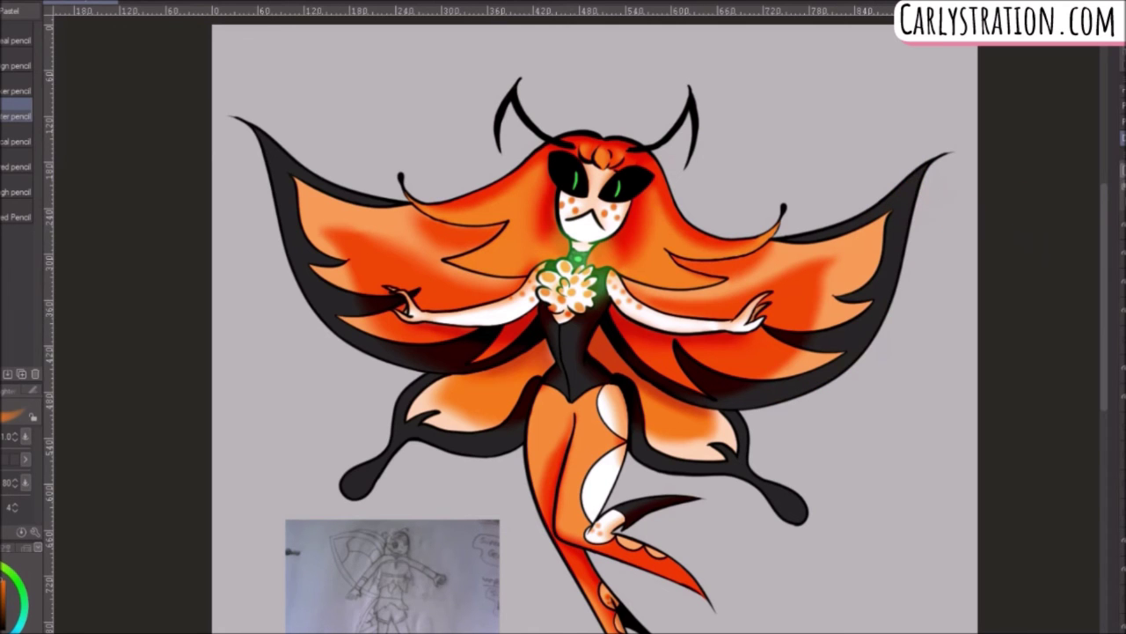
left_click_drag(656, 231, 733, 247)
key("ctrl+z")
Try smaller yellow glow strokes along the right-hand hair lock and undo them.
scroll(690, 217, "up", 2)
left_click(13, 439)
left_click_drag(646, 229, 704, 265)
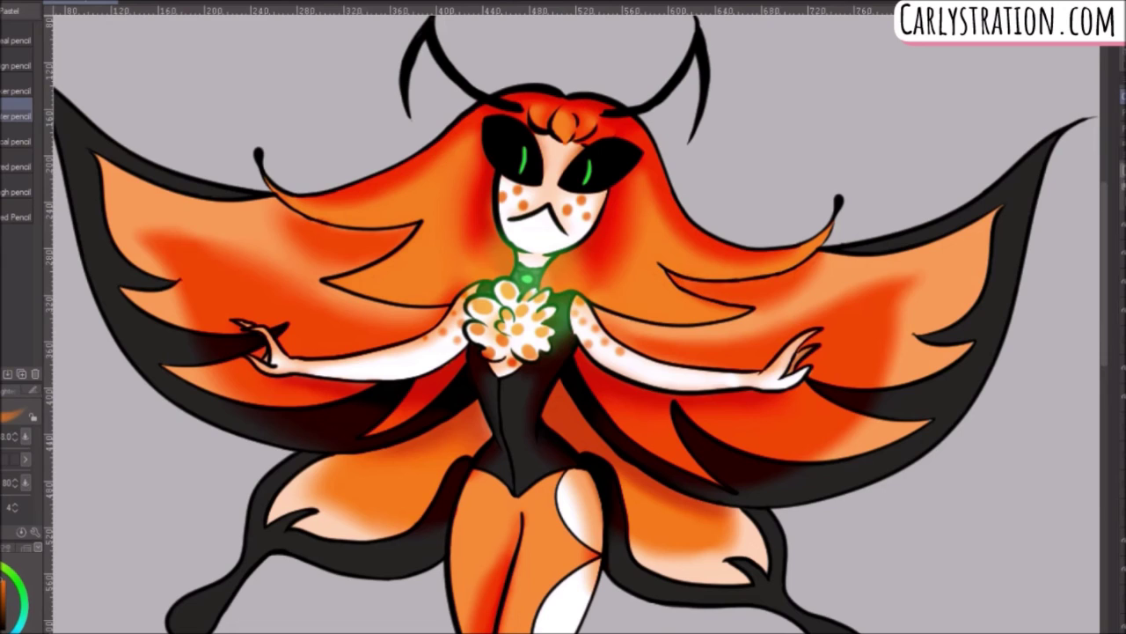
left_click_drag(707, 269, 767, 275)
key("ctrl+z")
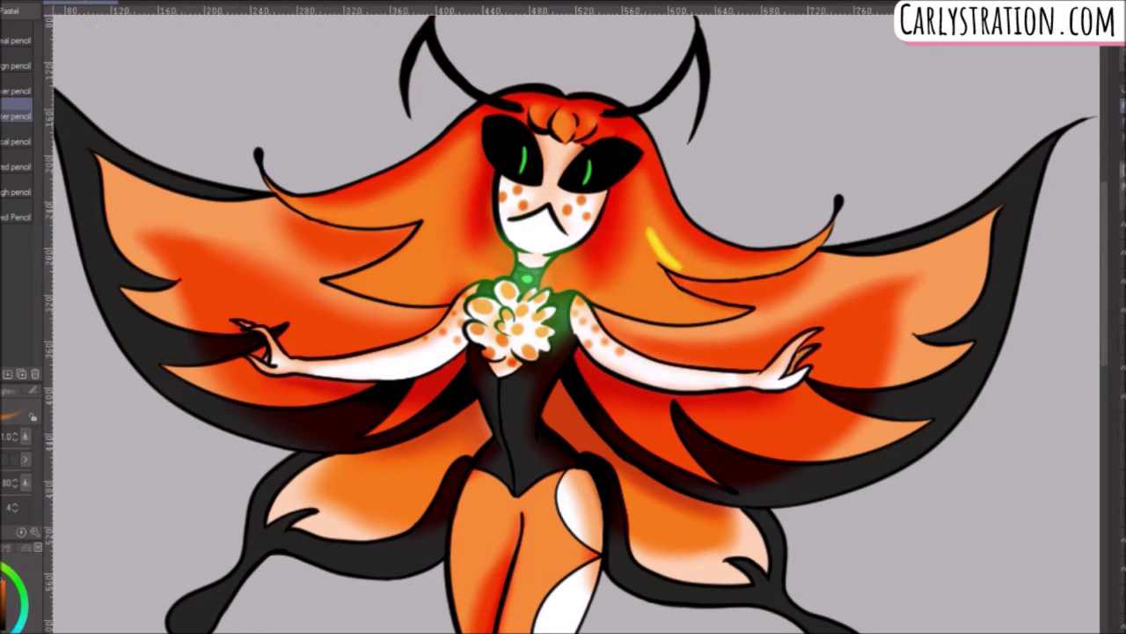
key("ctrl+z")
left_click(11, 166)
left_click_drag(647, 238, 671, 301)
key("ctrl+z")
Paint a soft yellow-orange glow on the hair tips on both sides with the Shadow airbrush.
left_click(17, 28)
key("b")
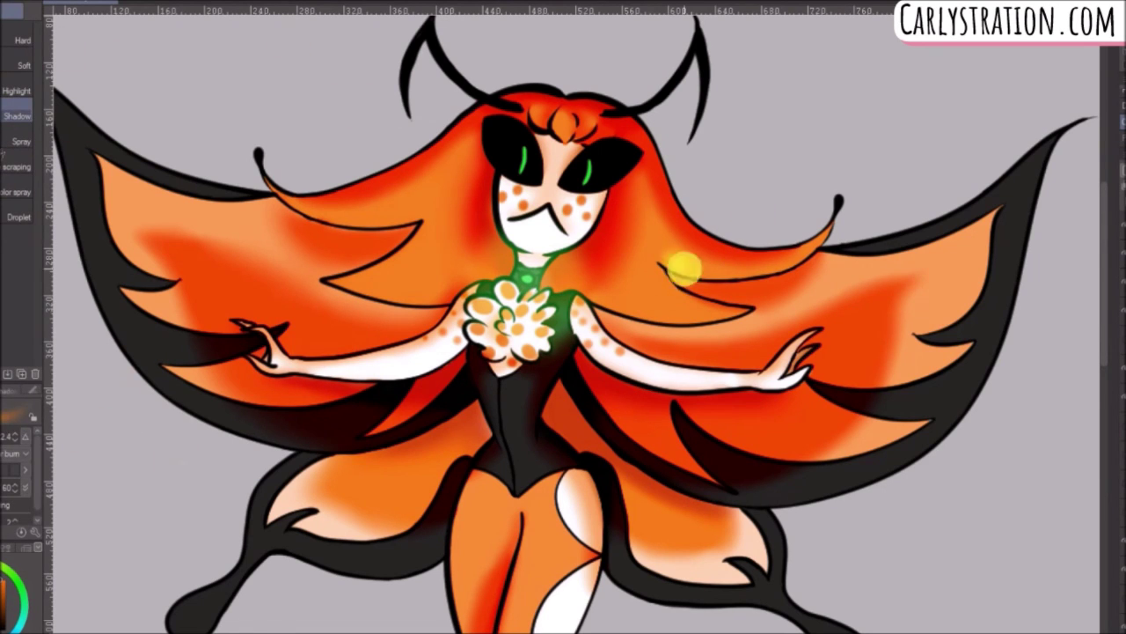
mouse_move(658, 240)
left_mouse_down()
mouse_move(778, 271)
mouse_move(714, 270)
mouse_move(764, 266)
left_mouse_up()
left_click(163, 3)
left_click_drag(621, 304, 710, 306)
key("ctrl+z")
key("ctrl+z")
left_click_drag(638, 288, 706, 314)
key("ctrl+z")
left_click_drag(618, 296, 696, 312)
left_click_drag(445, 255, 370, 277)
Airbrush a warm yellow glow along the outer edges of both upper wings and around the lower wings.
left_click_drag(132, 190, 220, 383)
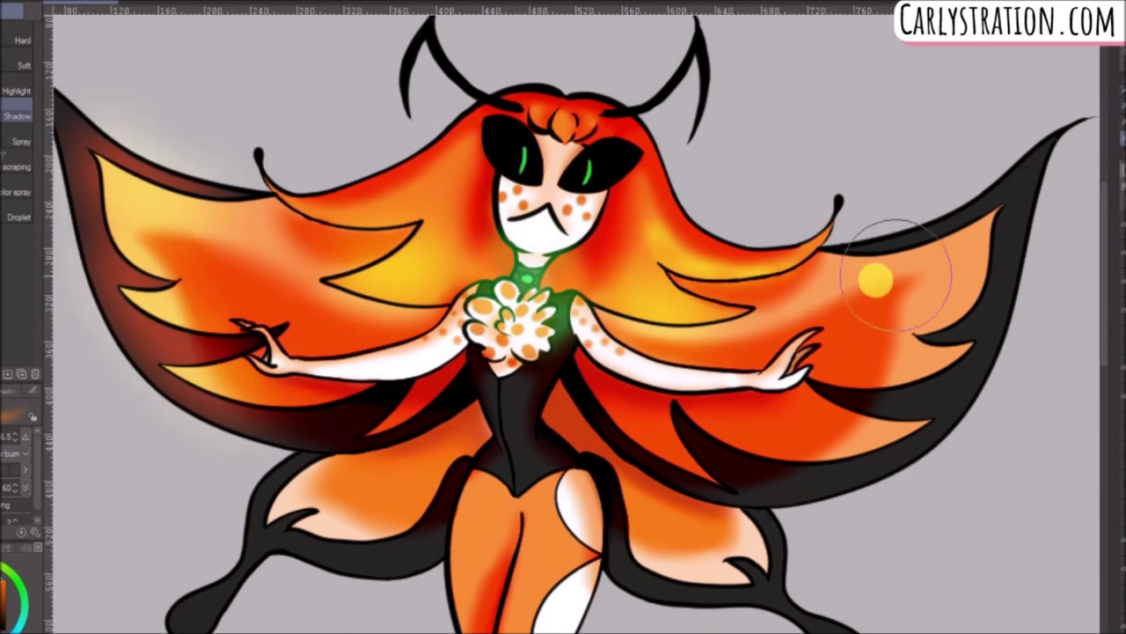
left_click_drag(994, 220, 913, 455)
scroll(912, 455, "down", 2)
left_click_drag(810, 458, 726, 515)
left_click_drag(233, 423, 286, 471)
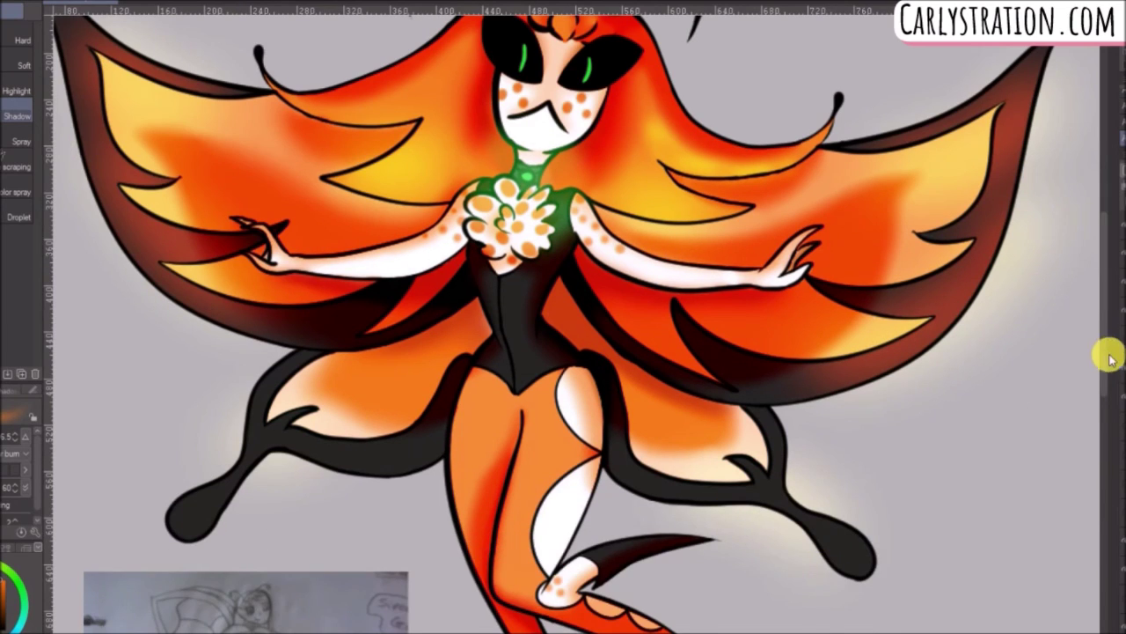
Add a yellow airbrush glow to the upper left-hand hair lock and the forehead tuft.
scroll(940, 299, "up", 3)
mouse_move(424, 183)
left_mouse_down()
mouse_move(330, 184)
mouse_move(390, 184)
left_mouse_up()
left_click(1124, 107)
key("ctrl+z")
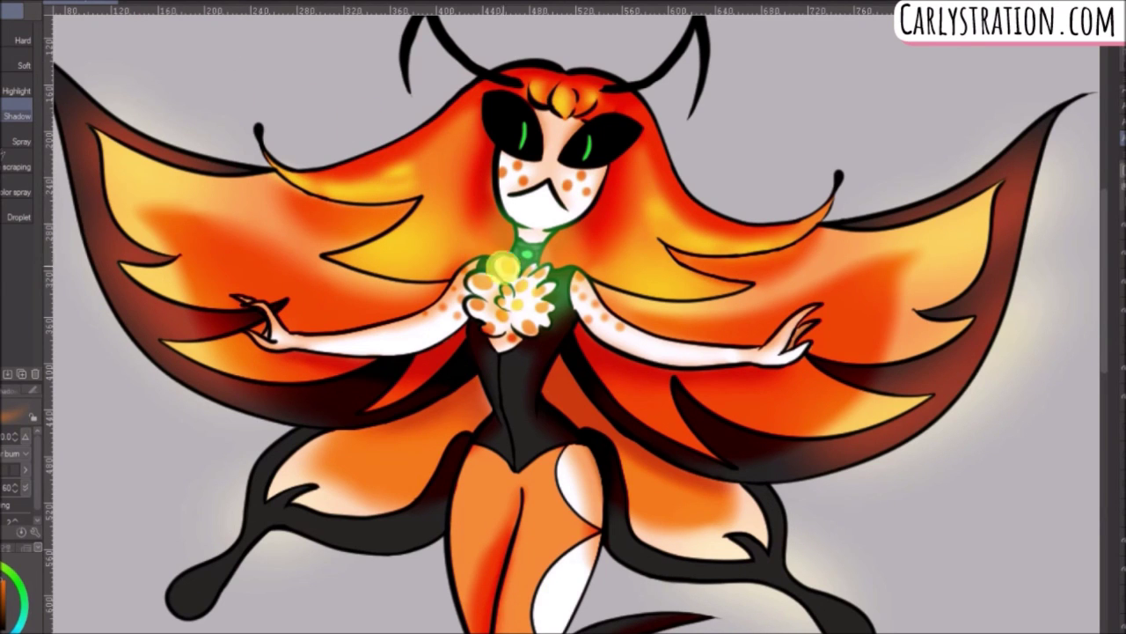
Fill the background with dark navy blue and hide the reference sketch.
key("ctrl+0")
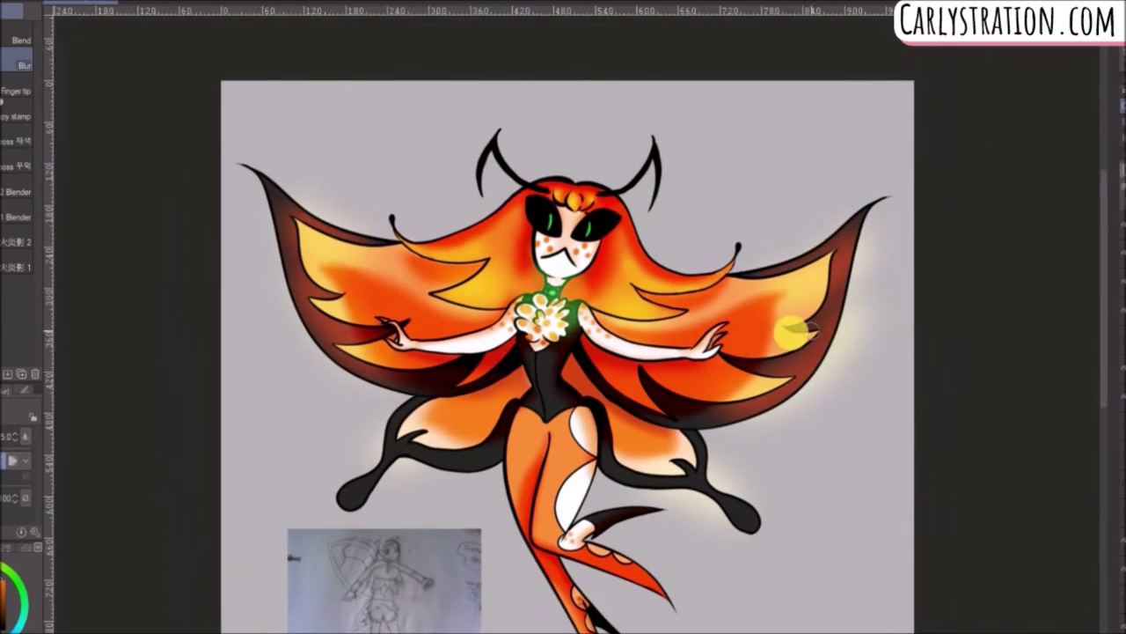
left_click_drag(1103, 270, 1102, 297)
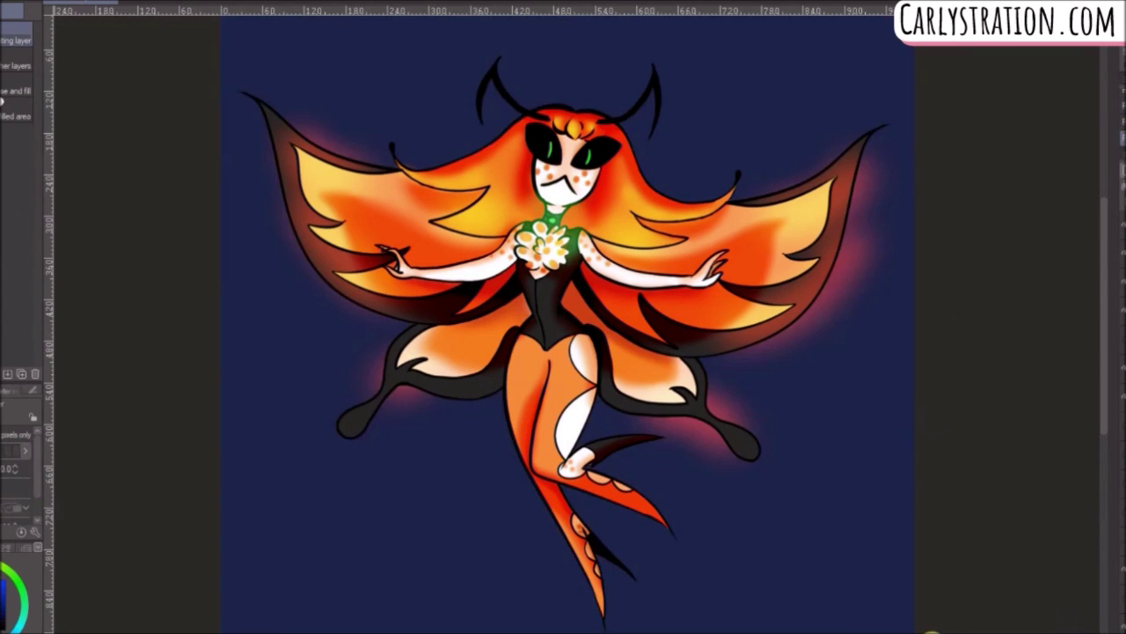
Show the reference sketch, move it into the canvas's lower-left corner and enlarge it.
left_click(1123, 540)
key("ctrl+t")
left_click_drag(438, 560, 370, 607)
left_click_drag(417, 498, 584, 399)
left_click_drag(363, 576, 367, 631)
left_click(368, 630)
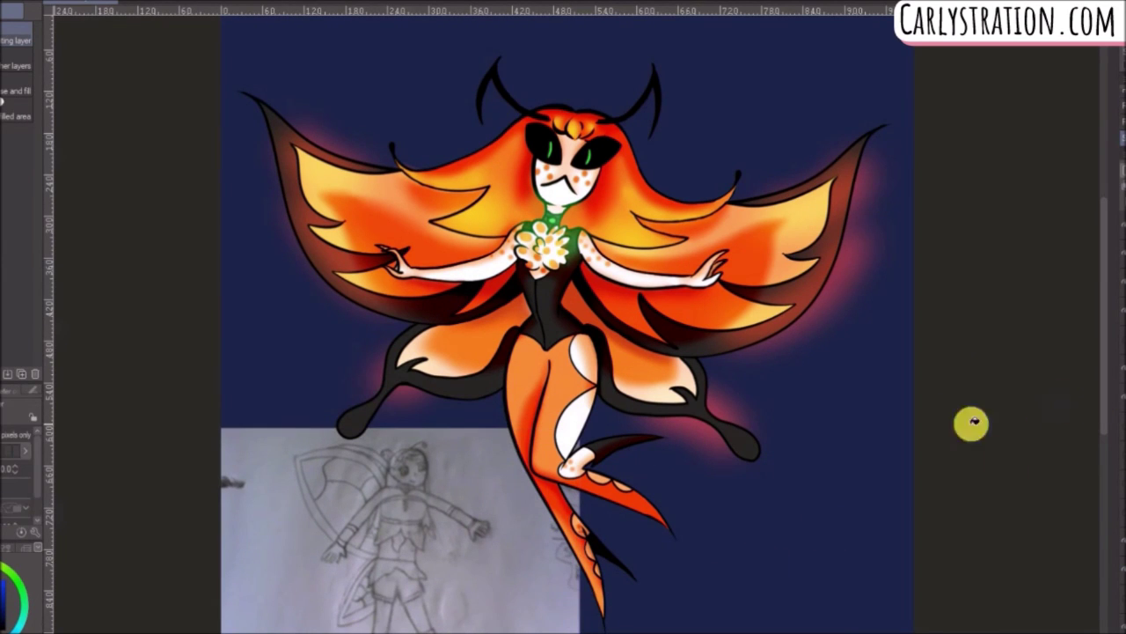
Hide the enlarged reference sketch so only the character stays on the dark blue background.
scroll(607, 492, "down", 2)
left_click_drag(1102, 357, 1106, 384)
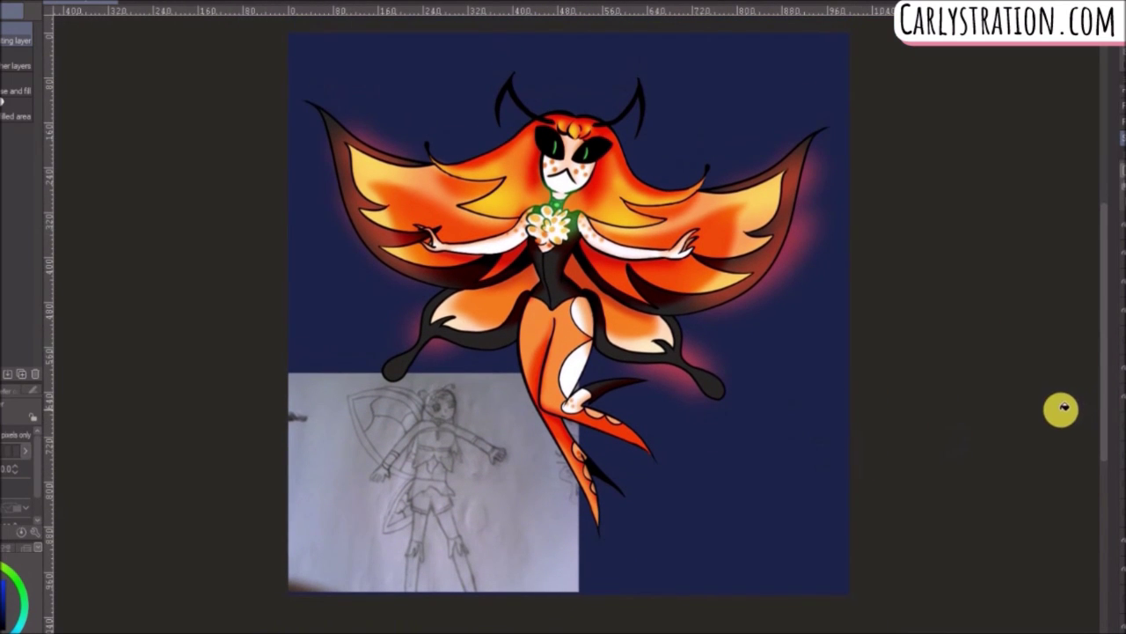
left_click(1120, 539)
left_click_drag(1106, 439, 1105, 432)
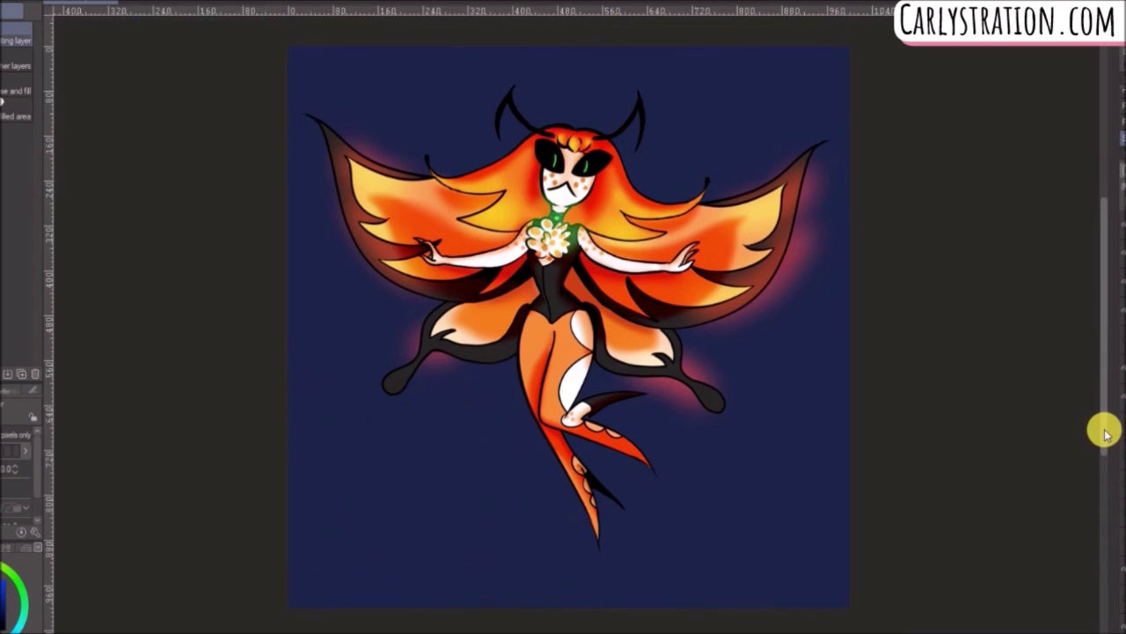